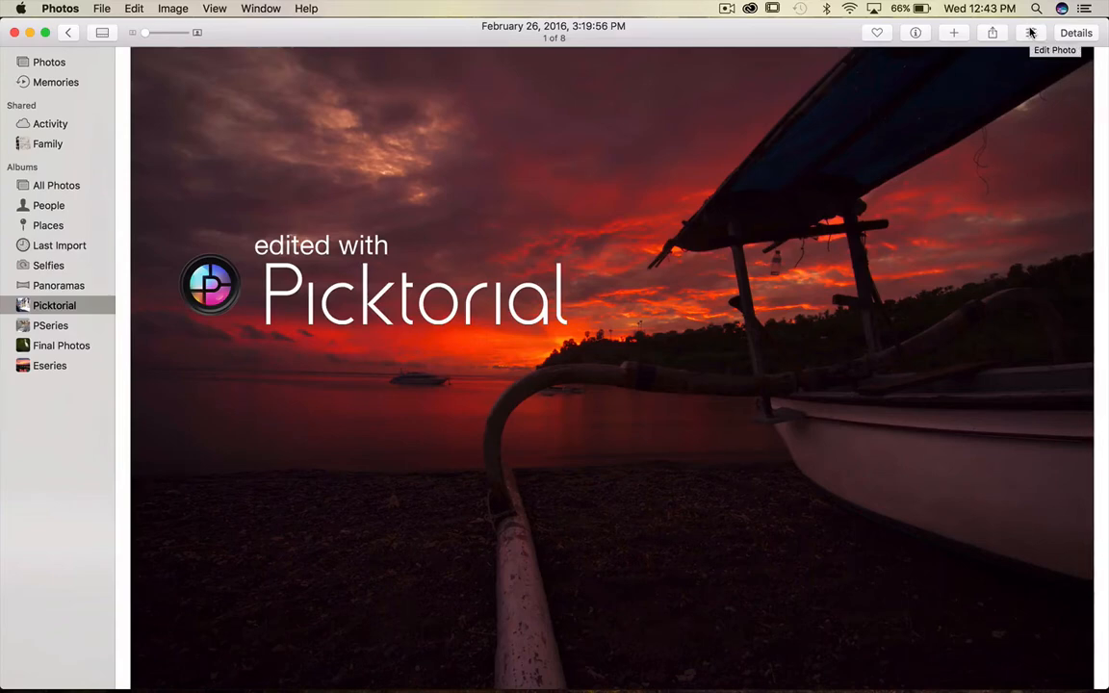
Open the photo for editing with the Picktorial extension.
{"action": "left_click", "coordinate": [1030, 32]}
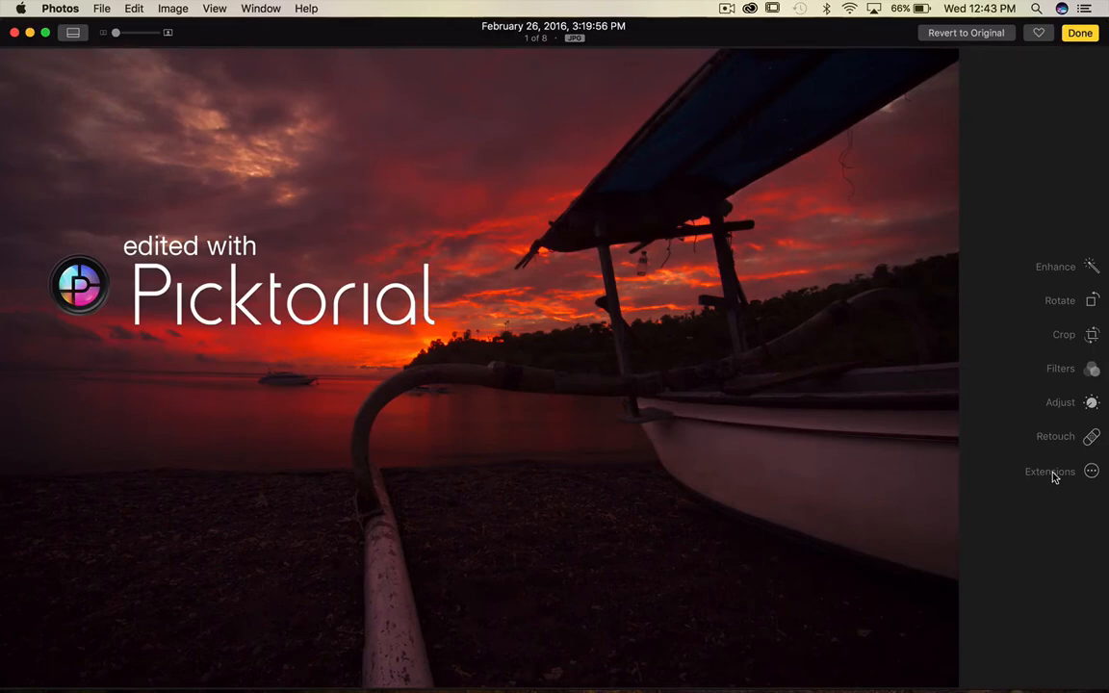
{"action": "left_click", "coordinate": [1051, 474]}
{"action": "left_click", "coordinate": [1026, 558]}
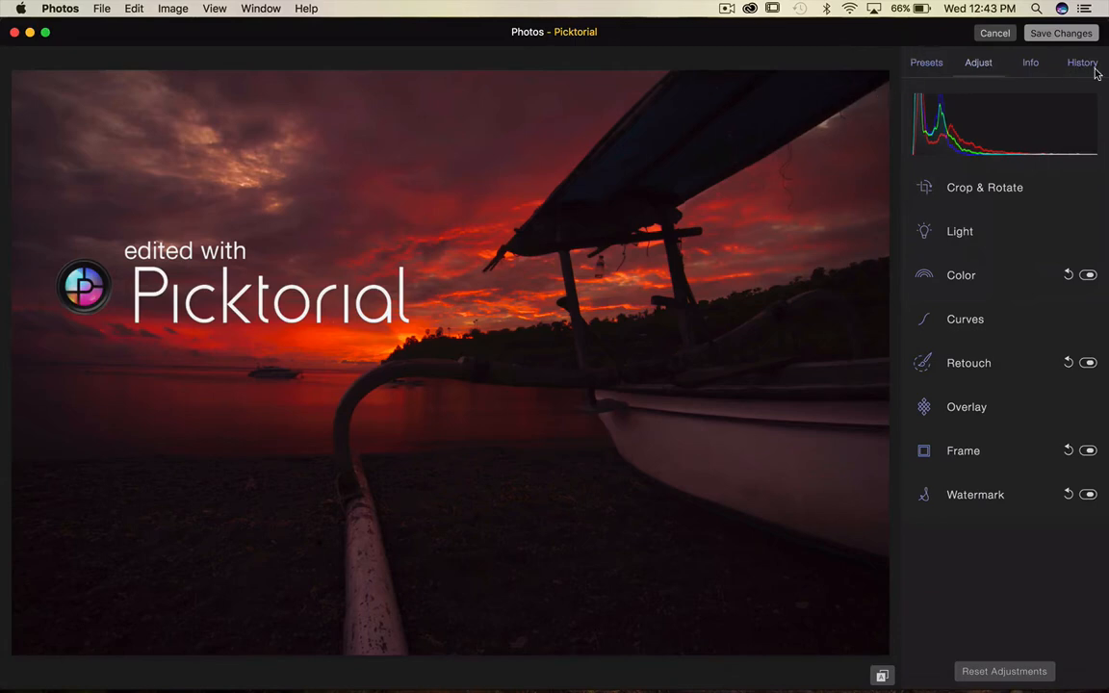
Browse through the list of available presets.
{"action": "left_click", "coordinate": [921, 66]}
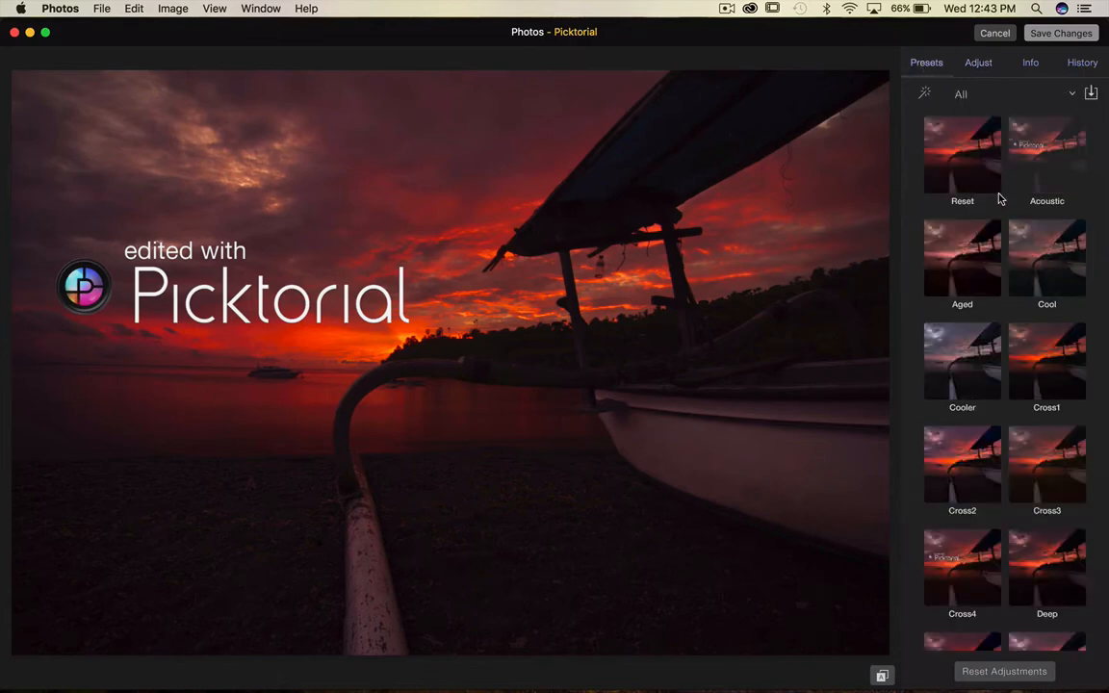
{"action": "scroll", "coordinate": [999, 197], "scroll_direction": "down", "scroll_amount": 1}
{"action": "scroll", "coordinate": [999, 198], "scroll_direction": "down", "scroll_amount": 12}
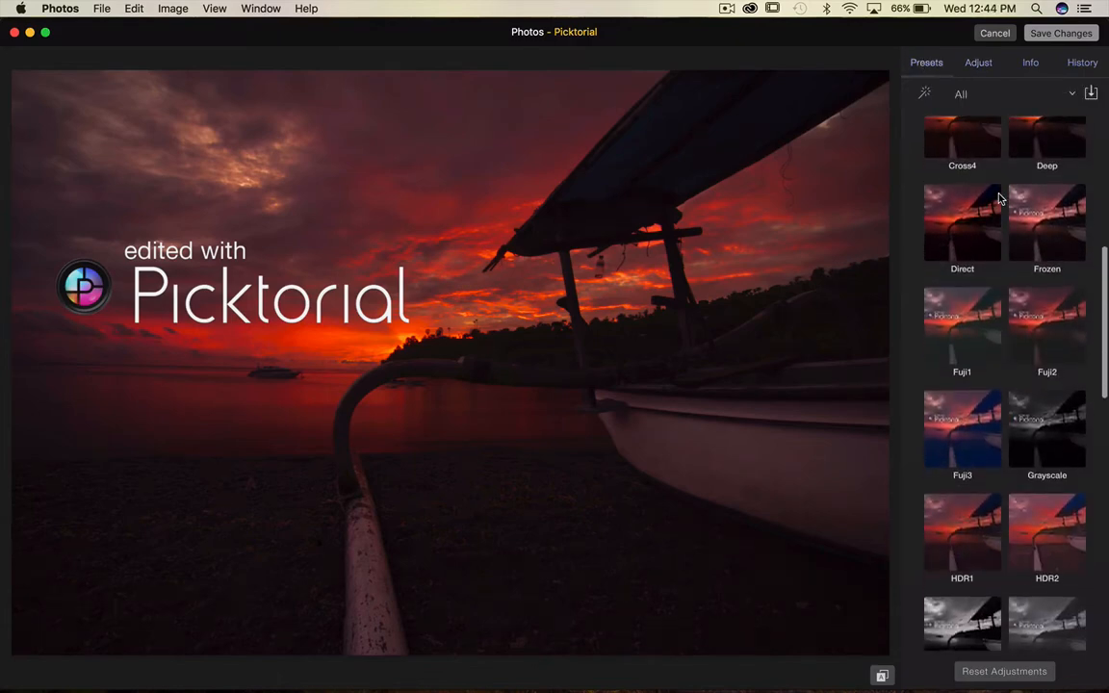
{"action": "scroll", "coordinate": [999, 197], "scroll_direction": "down", "scroll_amount": 20}
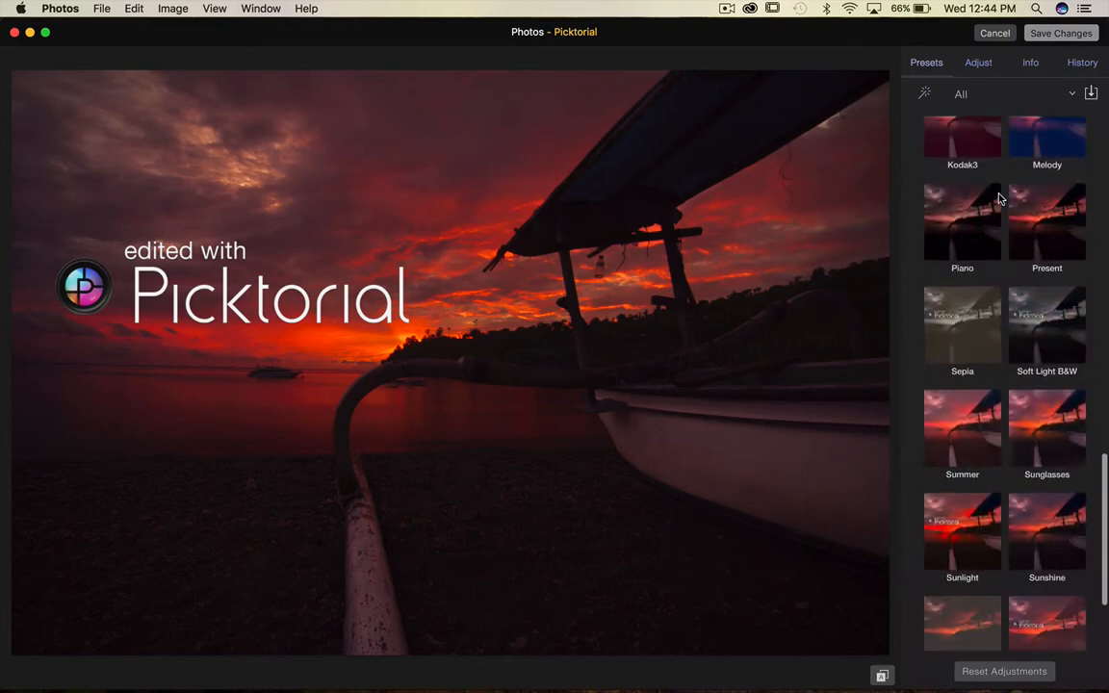
{"action": "scroll", "coordinate": [999, 198], "scroll_direction": "up", "scroll_amount": 20}
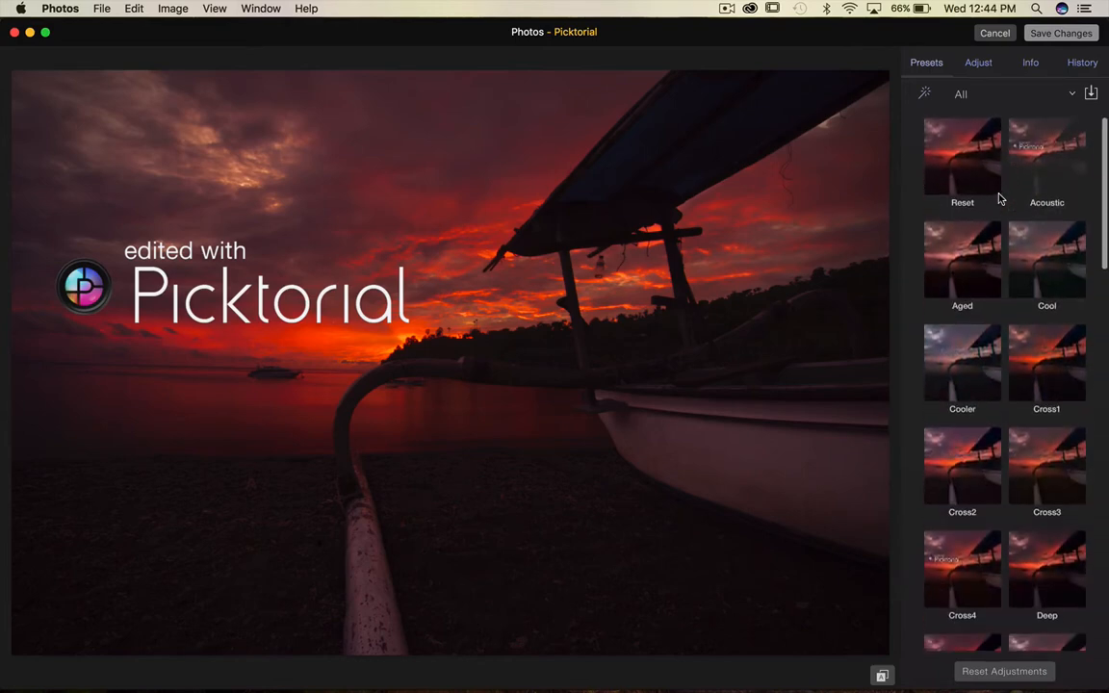
Look through the Info and History panels, returning to the adjustment list.
{"action": "left_click", "coordinate": [980, 64]}
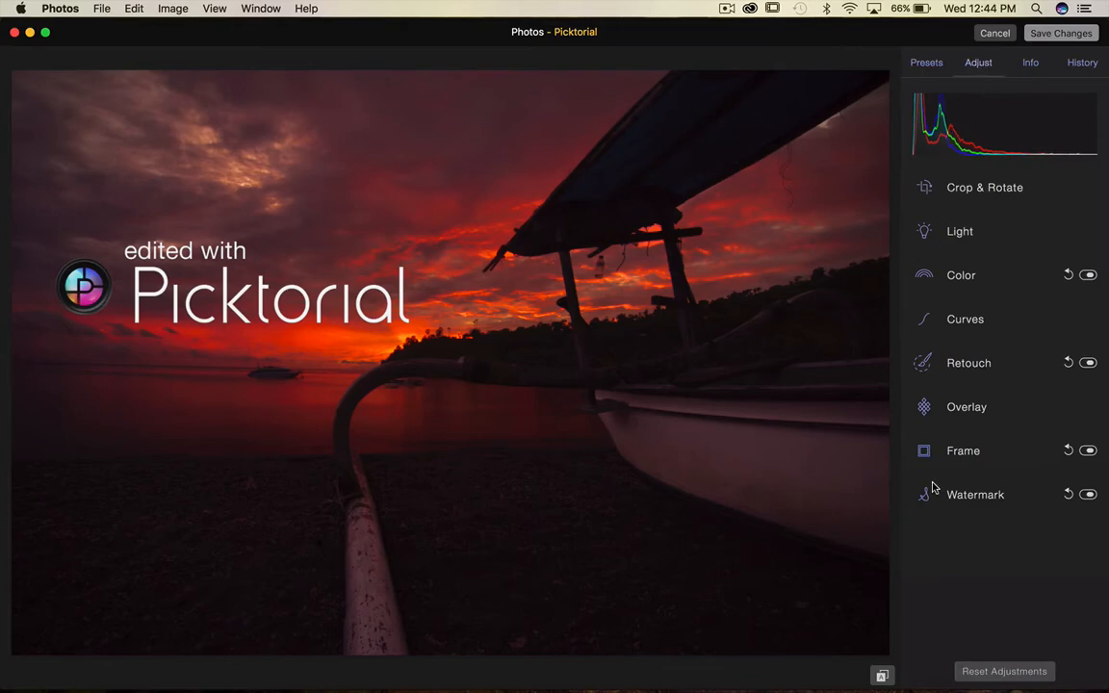
{"action": "left_click", "coordinate": [1030, 63]}
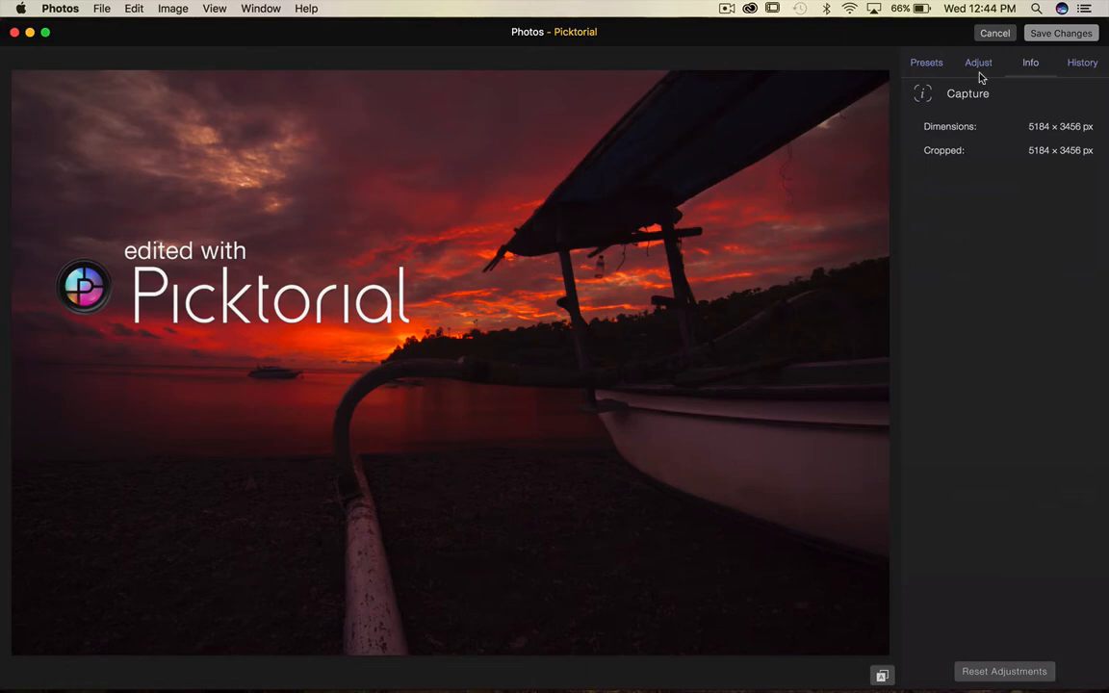
{"action": "left_click", "coordinate": [1083, 62]}
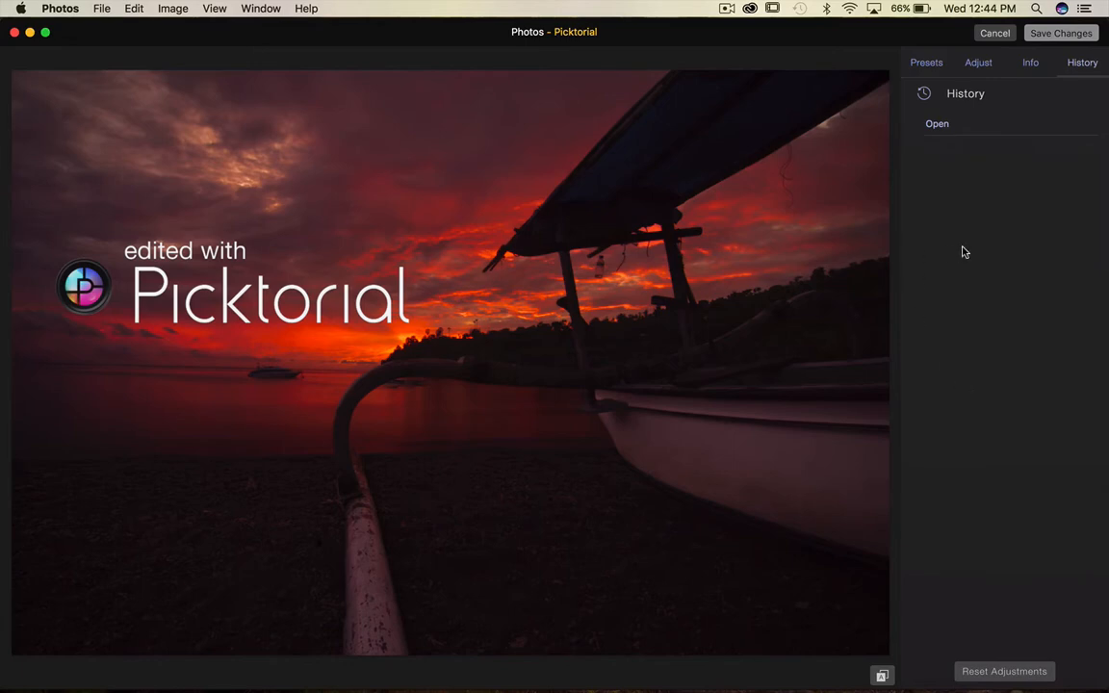
{"action": "left_click", "coordinate": [976, 66]}
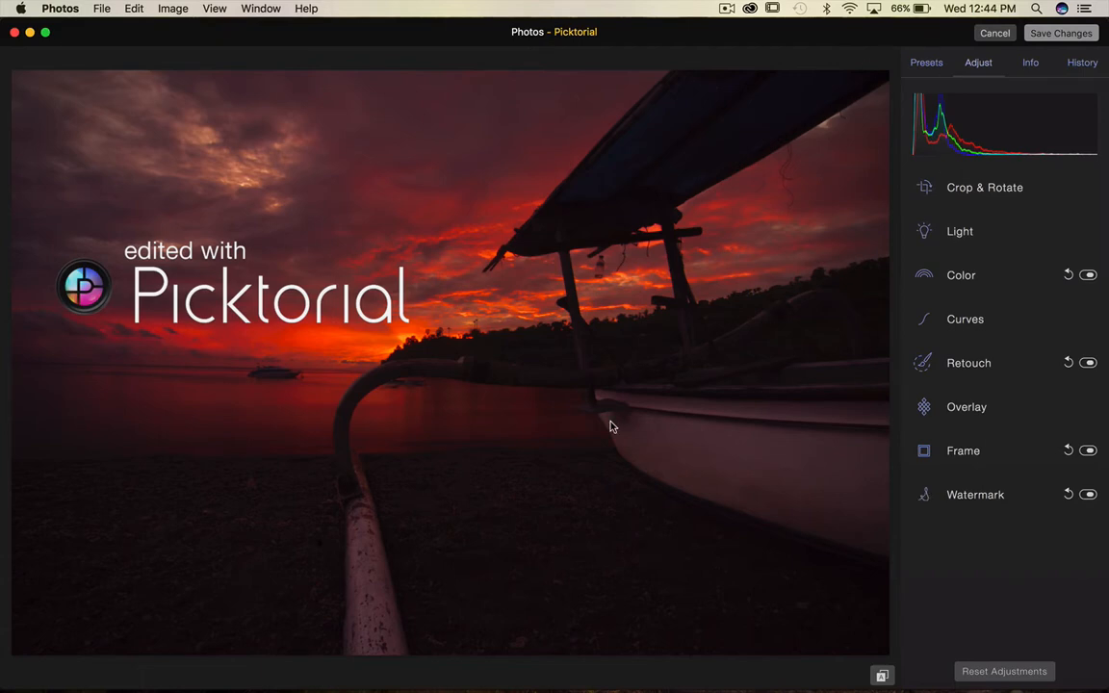
Zoom far into the photo, pan around the enlarged view, and zoom back out to fit.
{"action": "scroll", "coordinate": [486, 313], "scroll_direction": "up", "scroll_amount": 4}
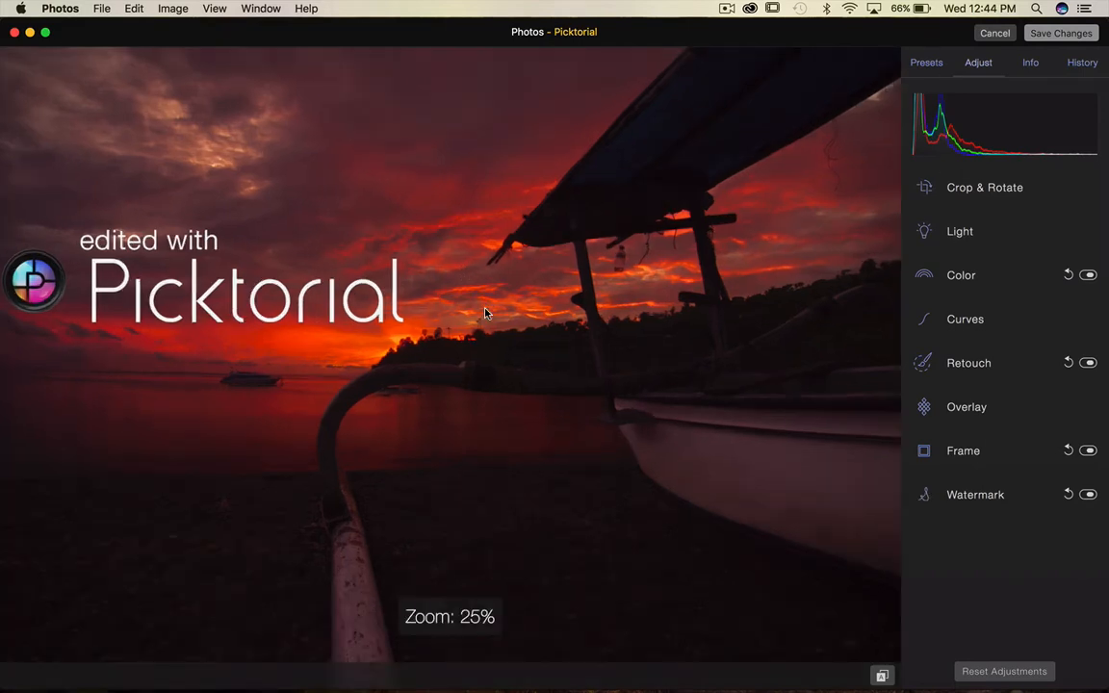
{"action": "scroll", "coordinate": [485, 313], "scroll_direction": "up", "scroll_amount": 5}
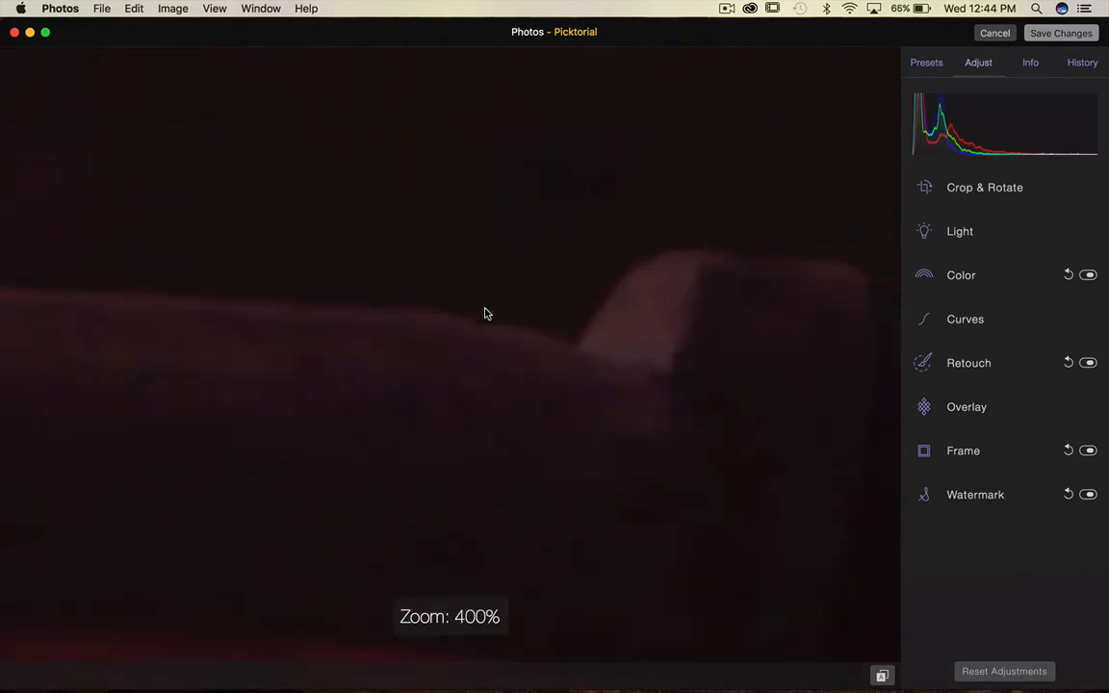
{"action": "scroll", "coordinate": [485, 313], "scroll_direction": "up", "scroll_amount": 3}
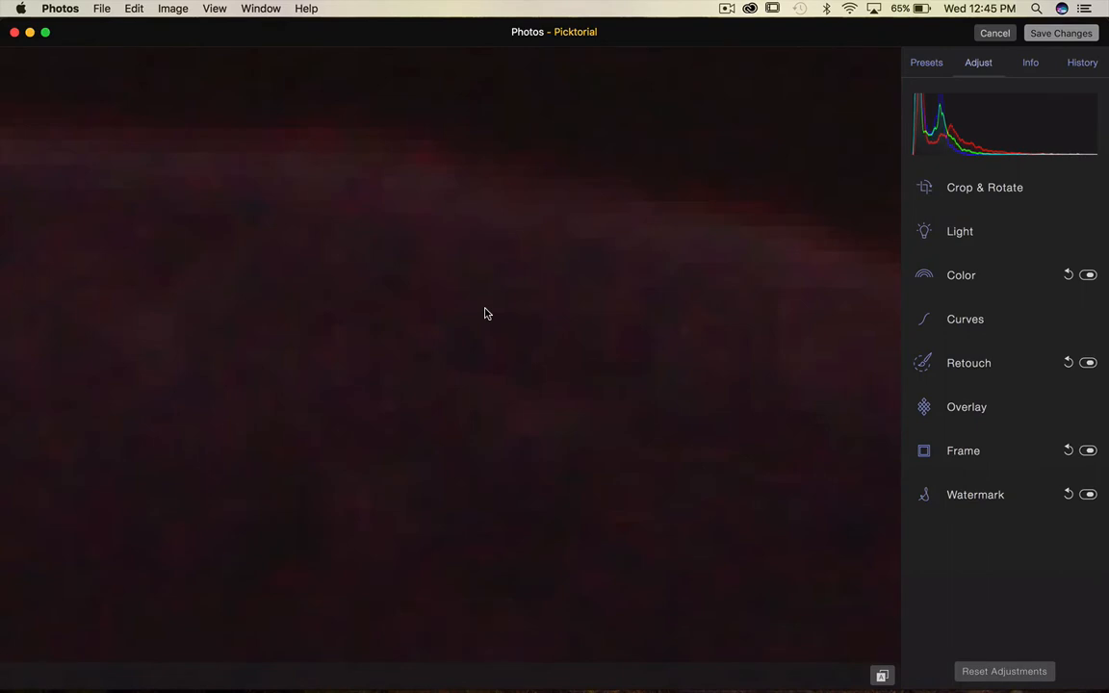
{"action": "left_click_drag", "start_coordinate": [485, 313], "coordinate": [716, 485]}
{"action": "left_click_drag", "start_coordinate": [294, 308], "coordinate": [810, 542]}
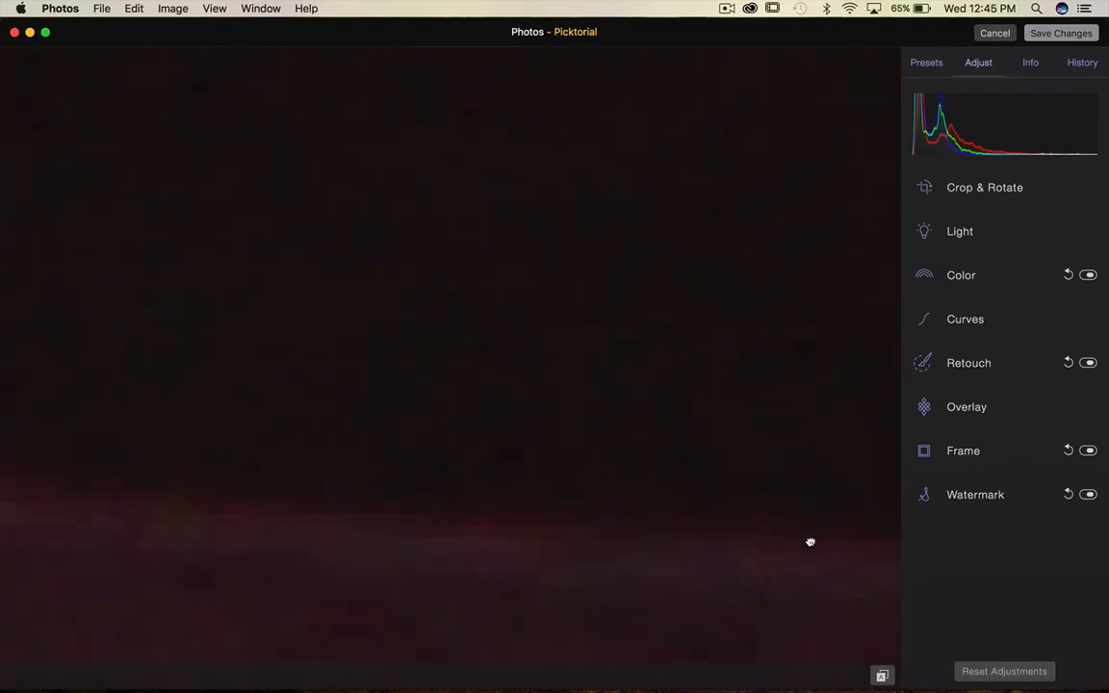
{"action": "left_click_drag", "start_coordinate": [500, 556], "coordinate": [871, 464]}
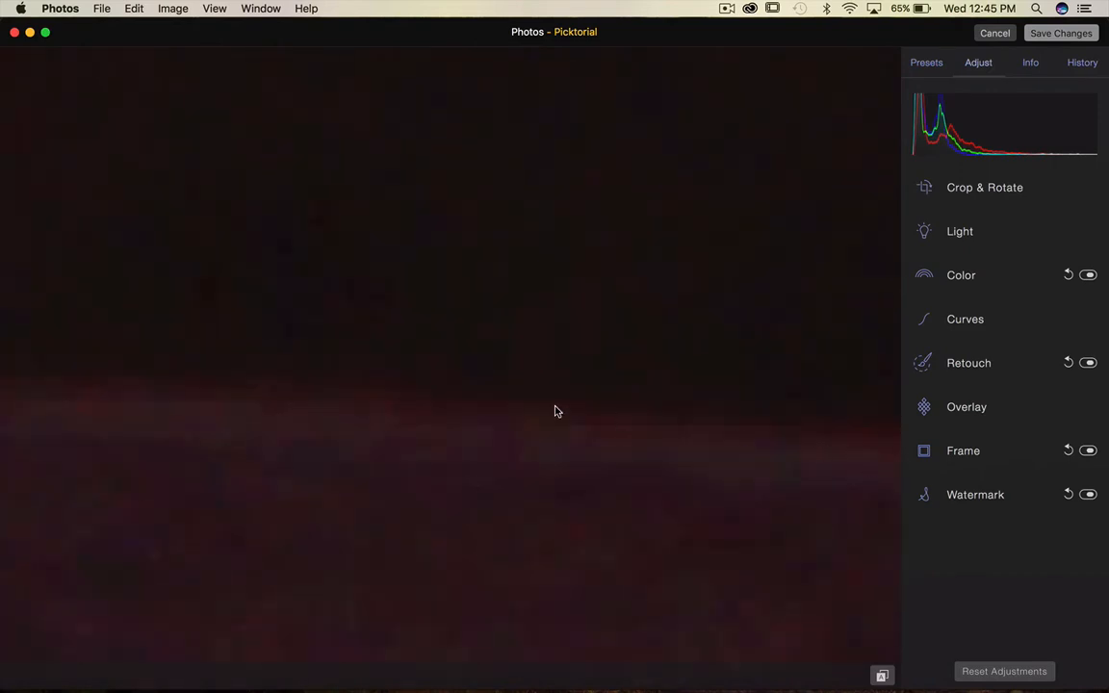
{"action": "key", "text": "super+0"}
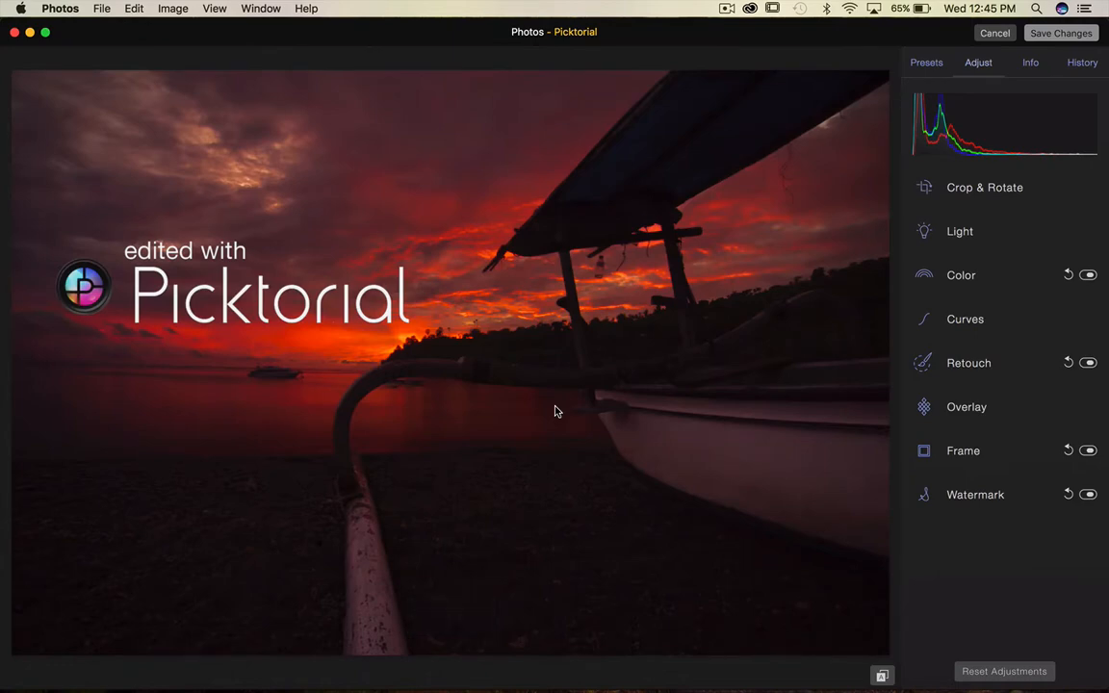
{"action": "double_click", "coordinate": [555, 411]}
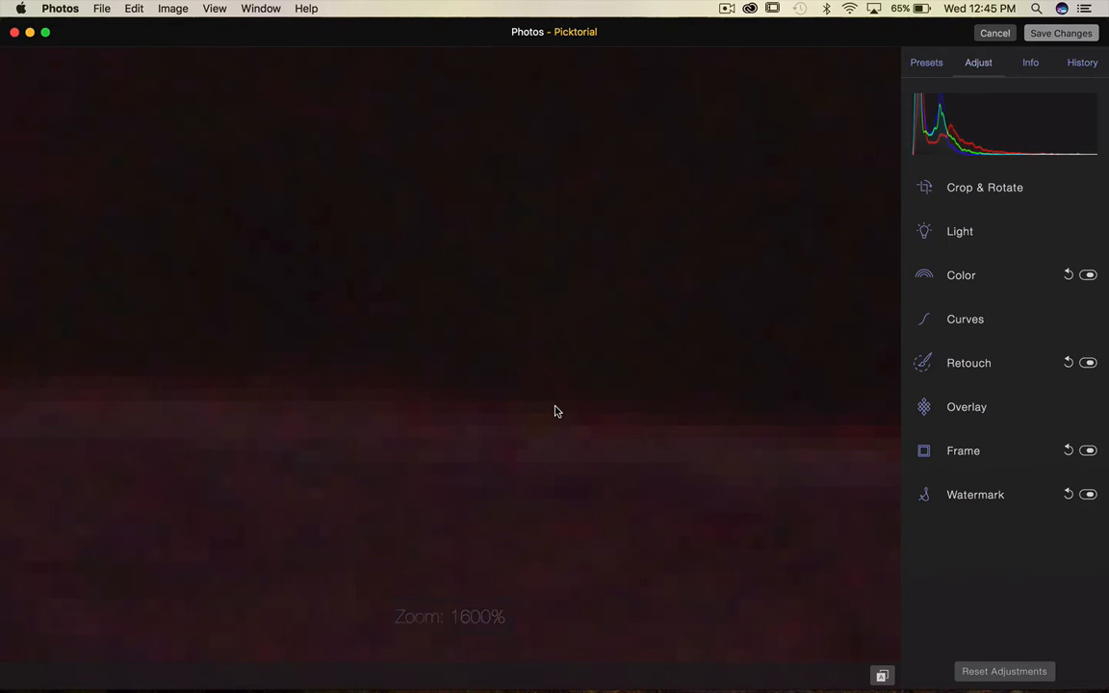
{"action": "scroll", "coordinate": [556, 411], "scroll_direction": "down", "scroll_amount": 10}
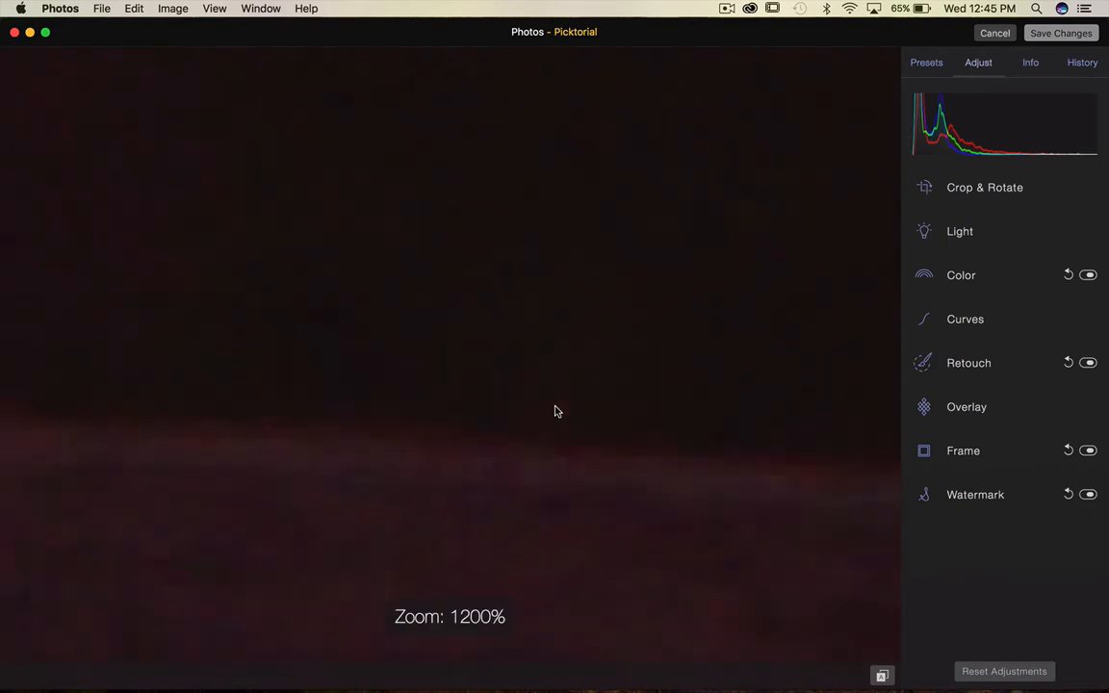
{"action": "scroll", "coordinate": [555, 411], "scroll_direction": "down", "scroll_amount": 3}
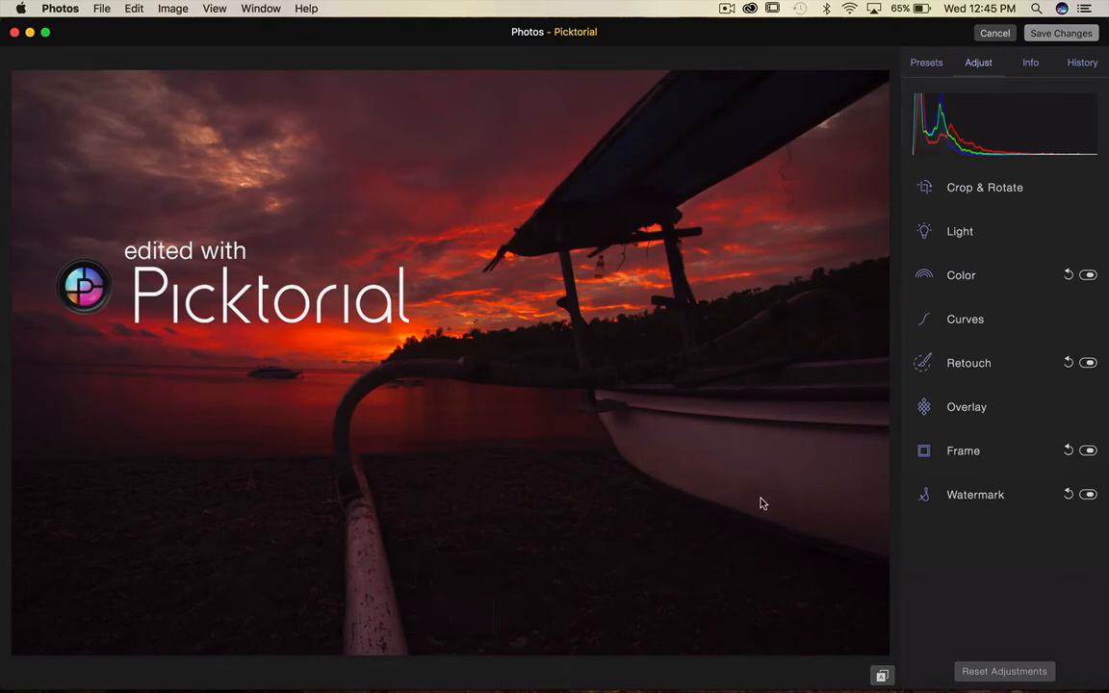
Toggle the before/after comparison to view the original photo and back.
{"action": "left_click", "coordinate": [882, 676]}
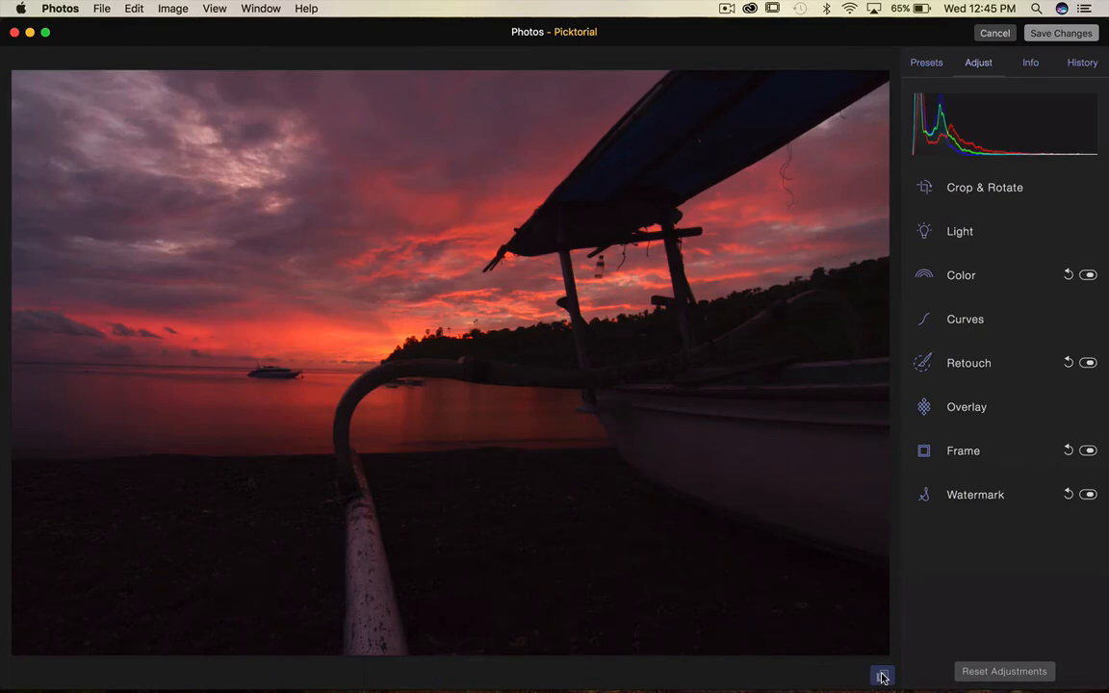
{"action": "left_click", "coordinate": [881, 676]}
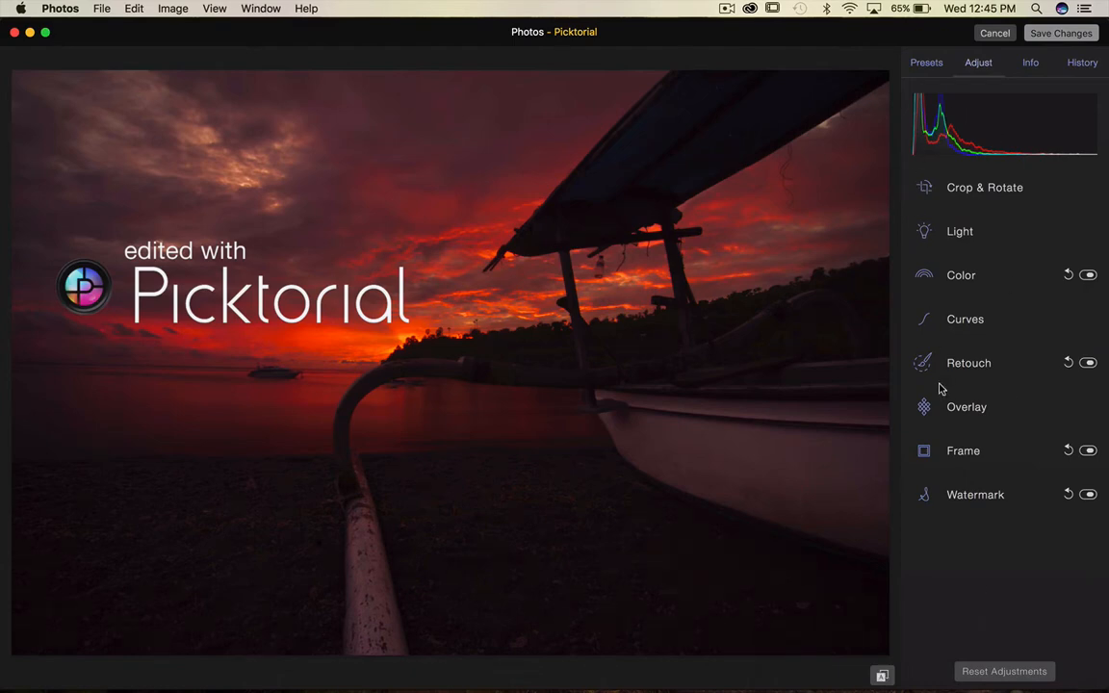
Expand the Crop & Rotate controls and switch the crop tool on and off.
{"action": "left_click", "coordinate": [925, 188]}
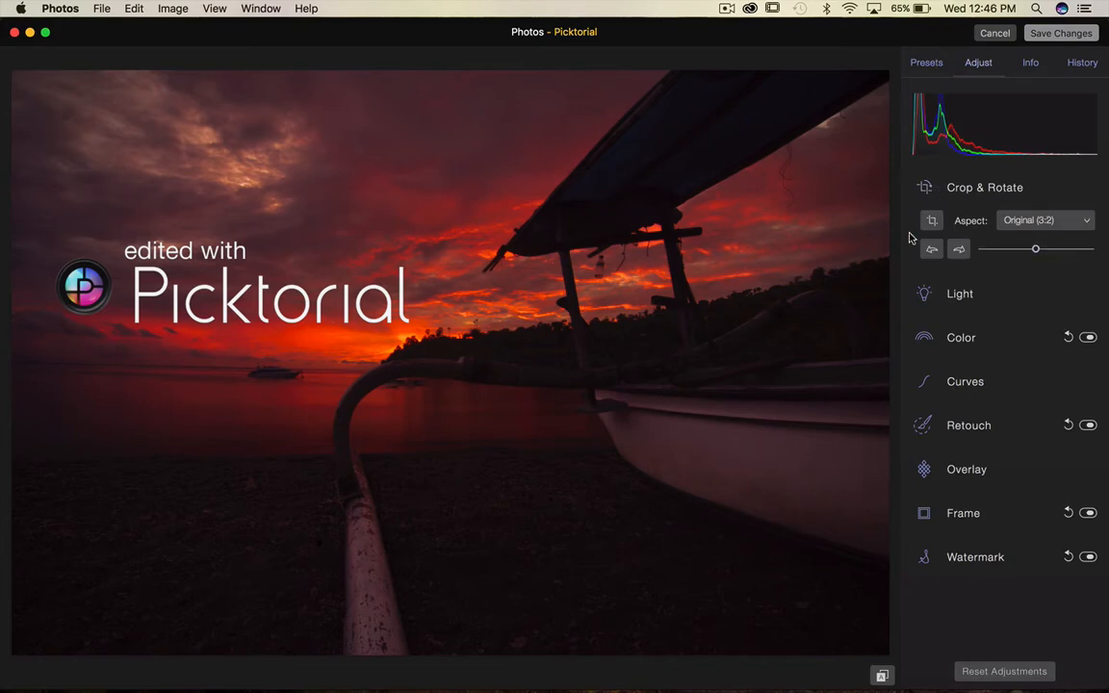
{"action": "left_click", "coordinate": [927, 187]}
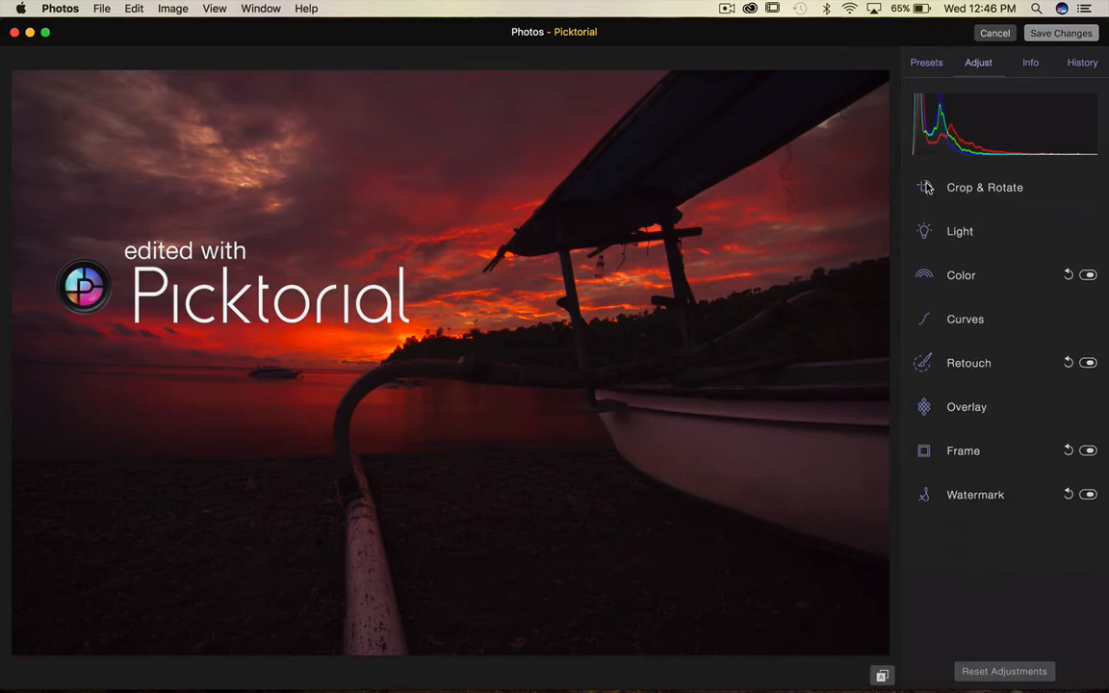
{"action": "left_click", "coordinate": [926, 188]}
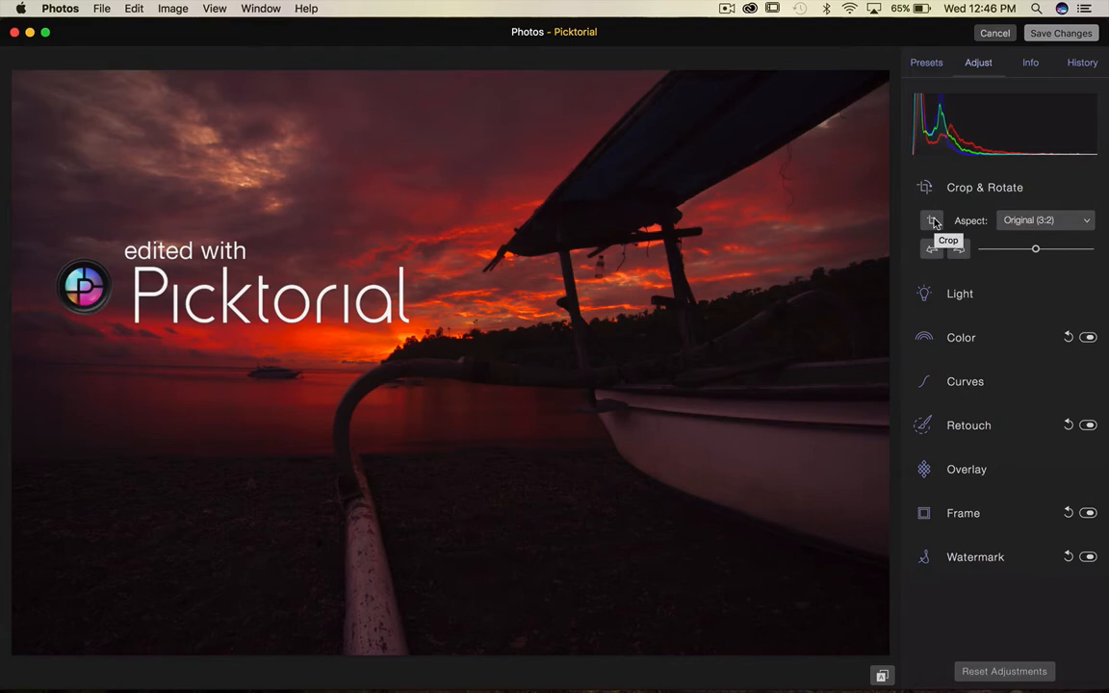
{"action": "left_click", "coordinate": [934, 221]}
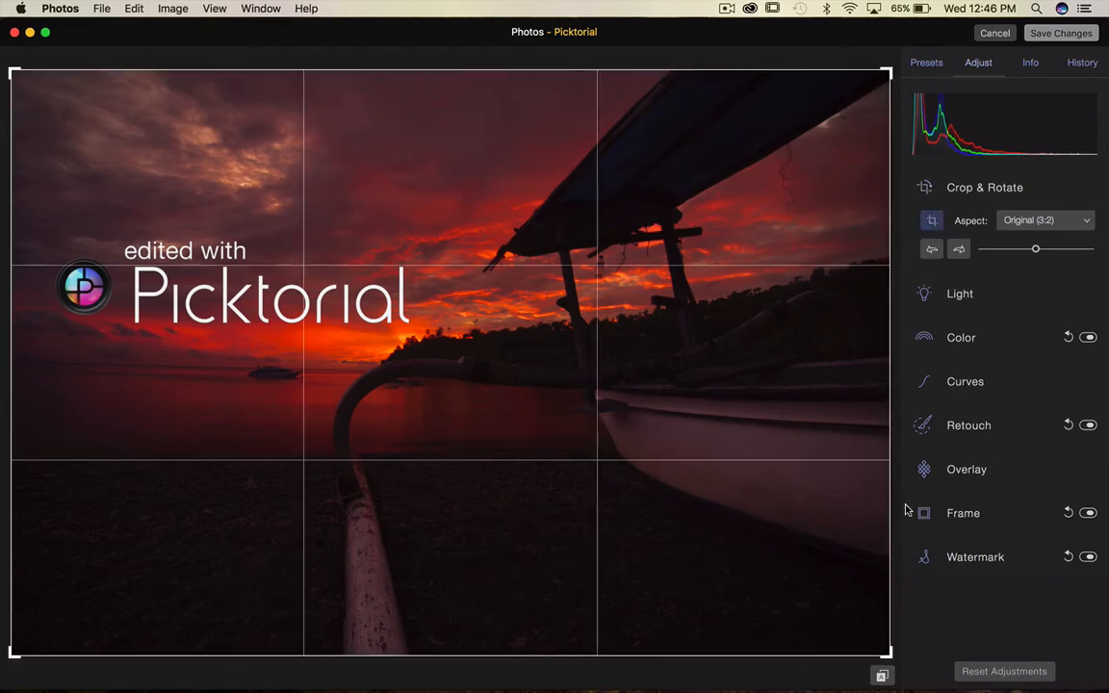
{"action": "mouse_move", "coordinate": [885, 655]}
{"action": "left_mouse_down"}
{"action": "mouse_move", "coordinate": [799, 580]}
{"action": "mouse_move", "coordinate": [879, 673]}
{"action": "left_mouse_up"}
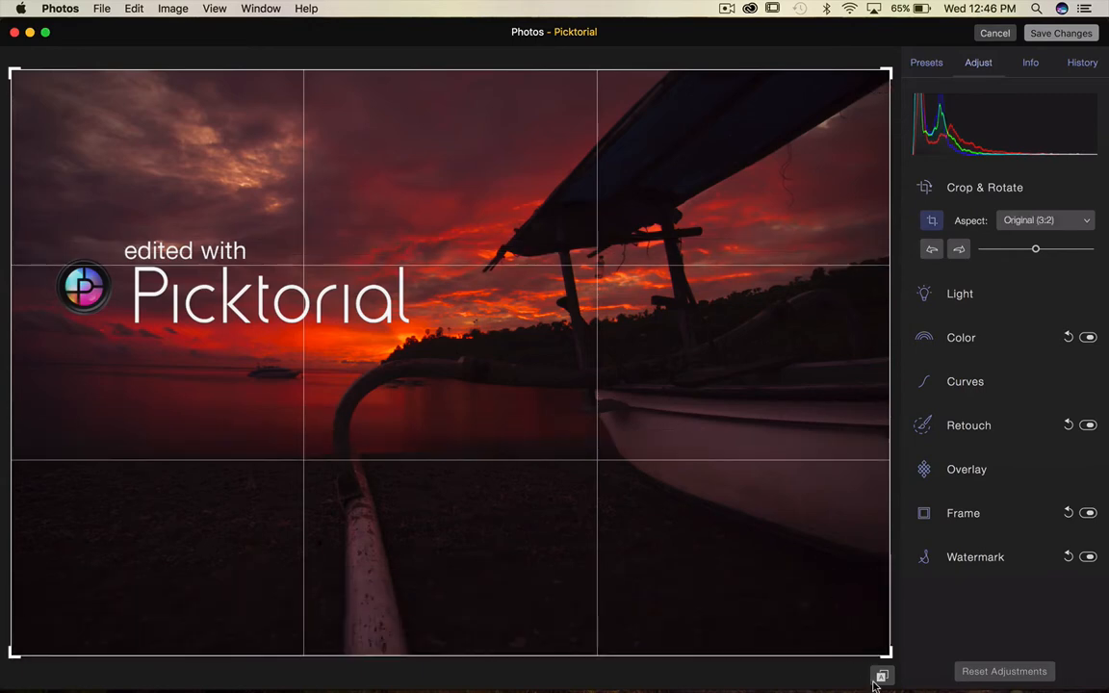
{"action": "left_click", "coordinate": [931, 223]}
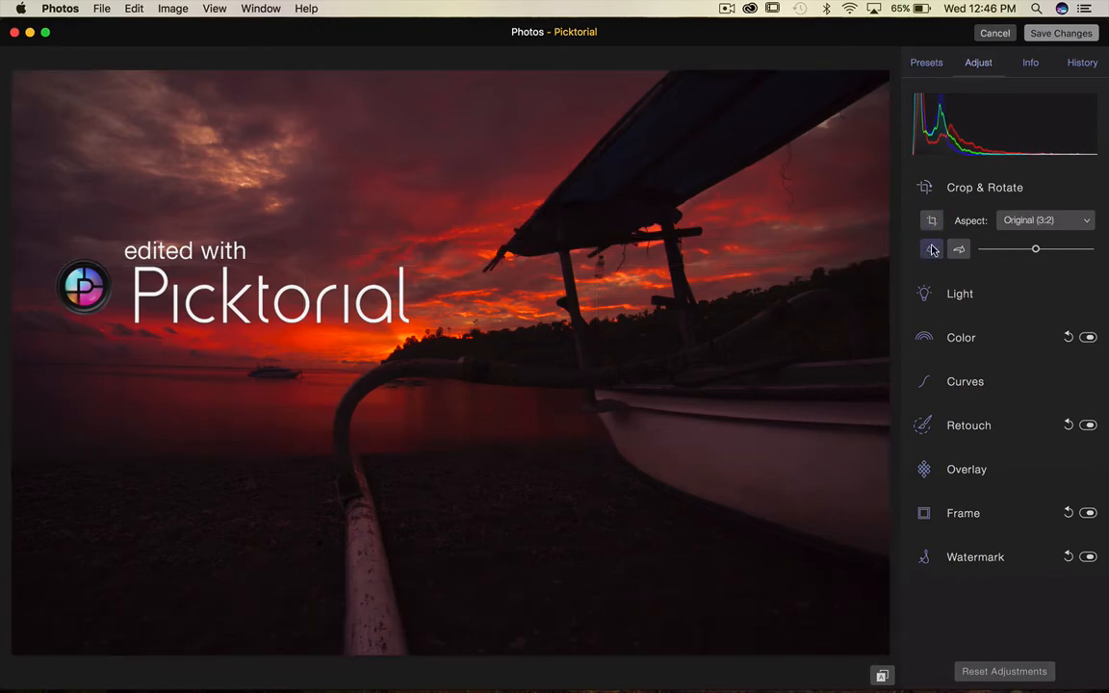
Rotate the photo left and back right, then set the crop aspect to Facebook Cover.
{"action": "left_click", "coordinate": [932, 250]}
{"action": "left_click", "coordinate": [958, 250]}
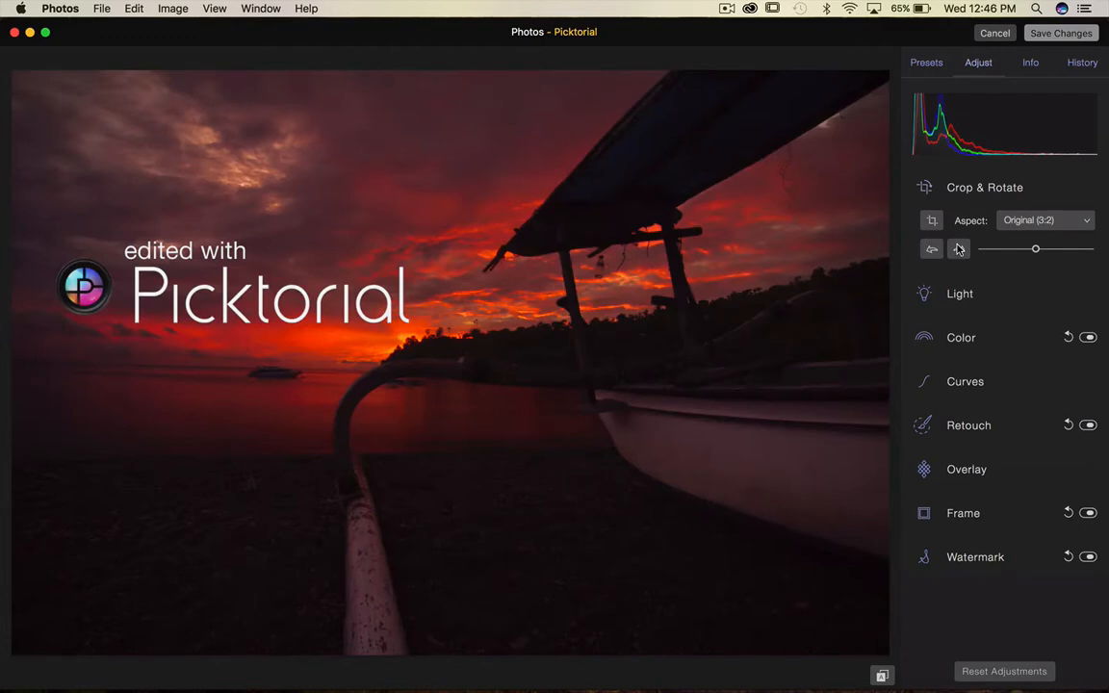
{"action": "left_click", "coordinate": [1089, 222]}
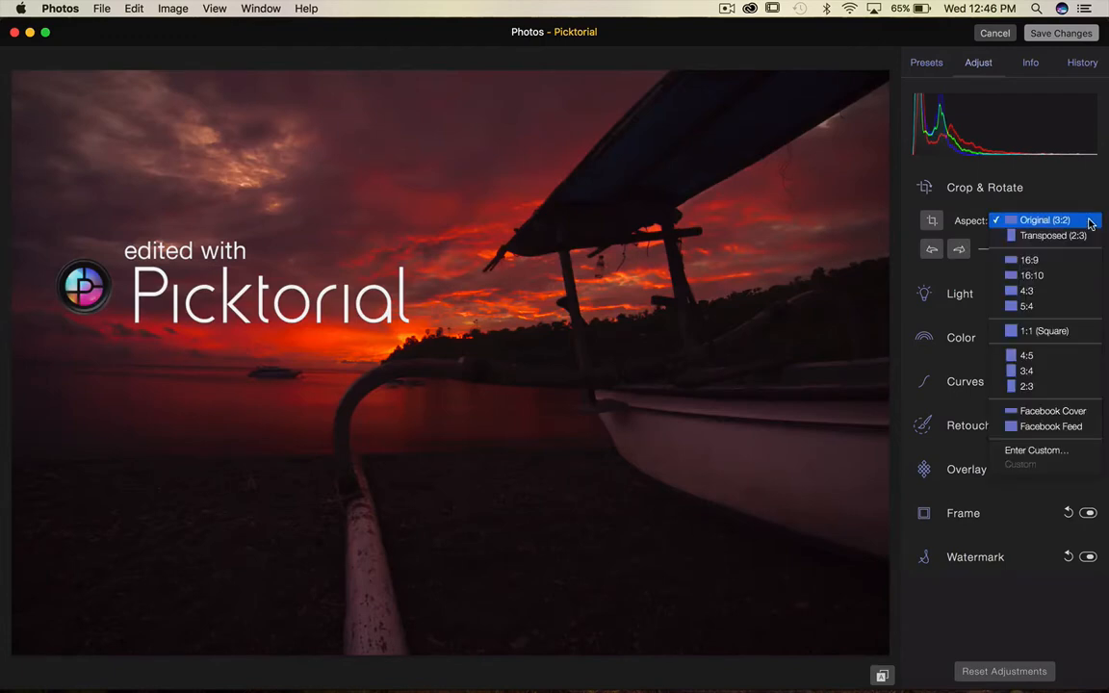
{"action": "left_click", "coordinate": [1089, 414]}
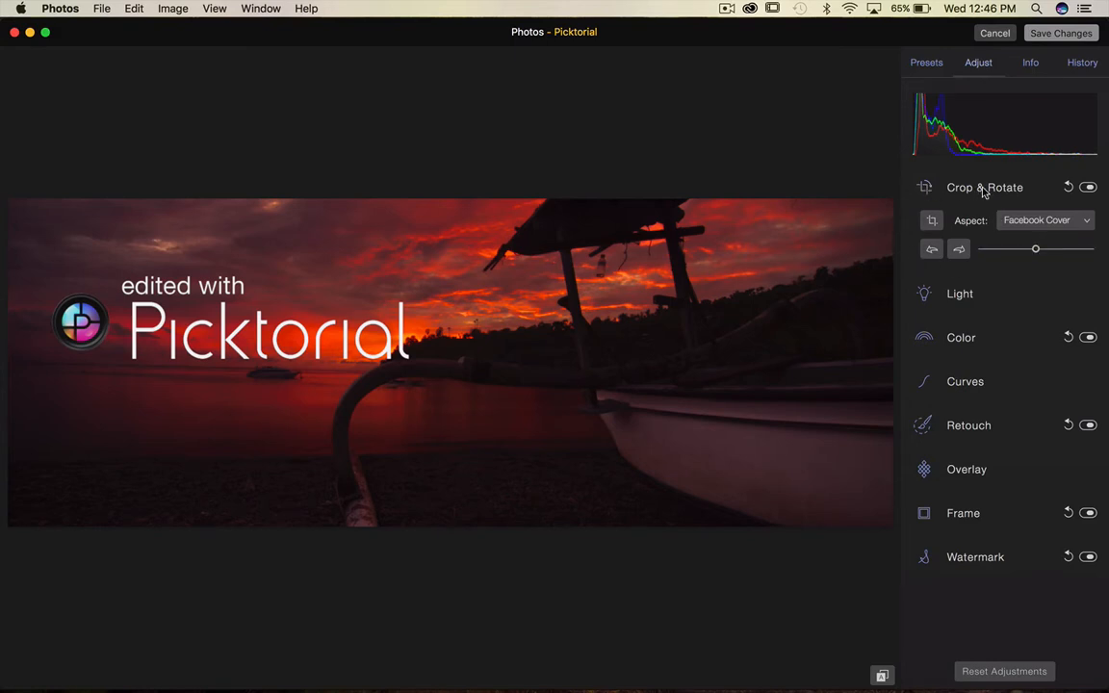
Toggle the Crop & Rotate adjustment off and on, then reset the crop.
{"action": "left_click", "coordinate": [1089, 187]}
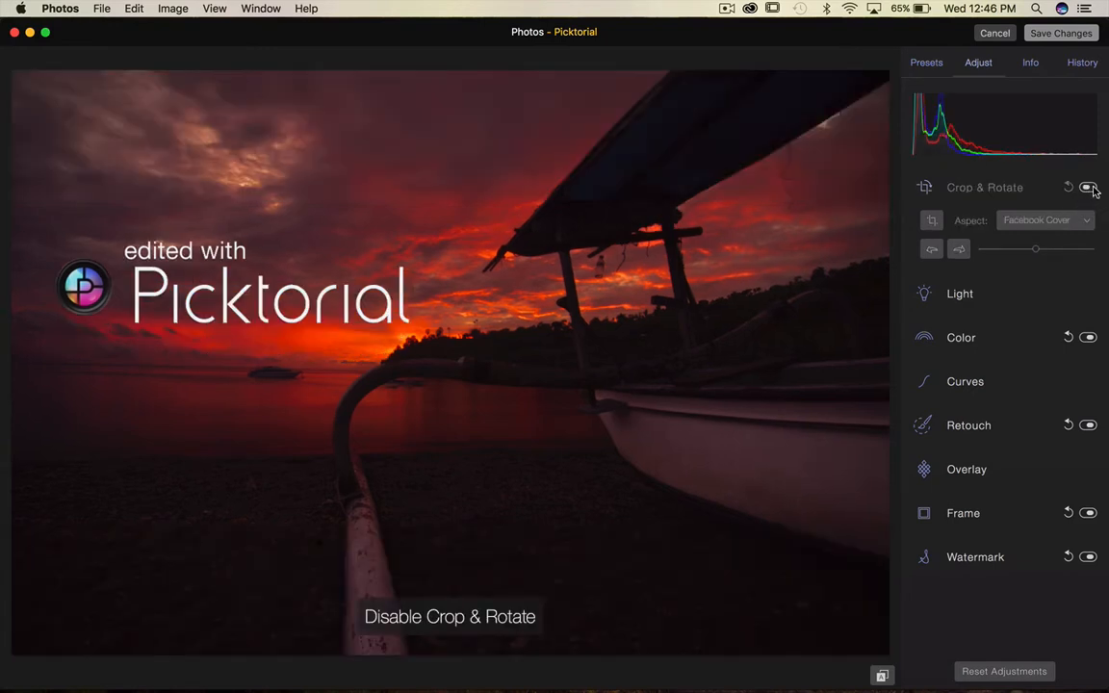
{"action": "left_click", "coordinate": [1089, 187]}
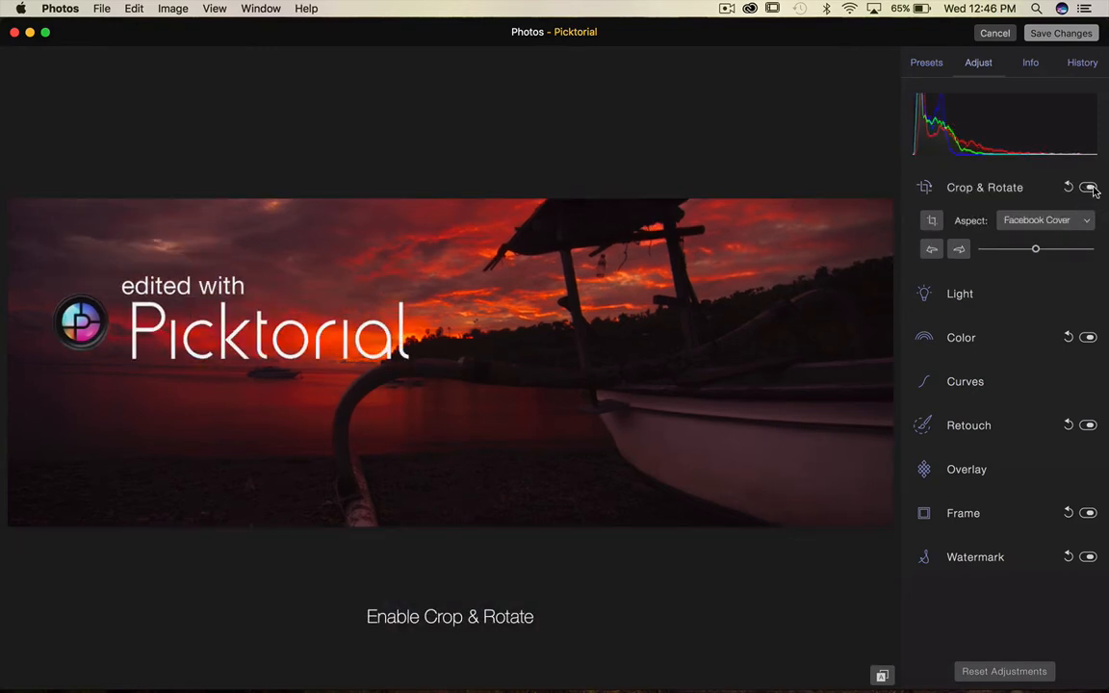
{"action": "left_click", "coordinate": [1089, 188]}
{"action": "left_click", "coordinate": [1091, 188]}
{"action": "left_click", "coordinate": [1069, 187]}
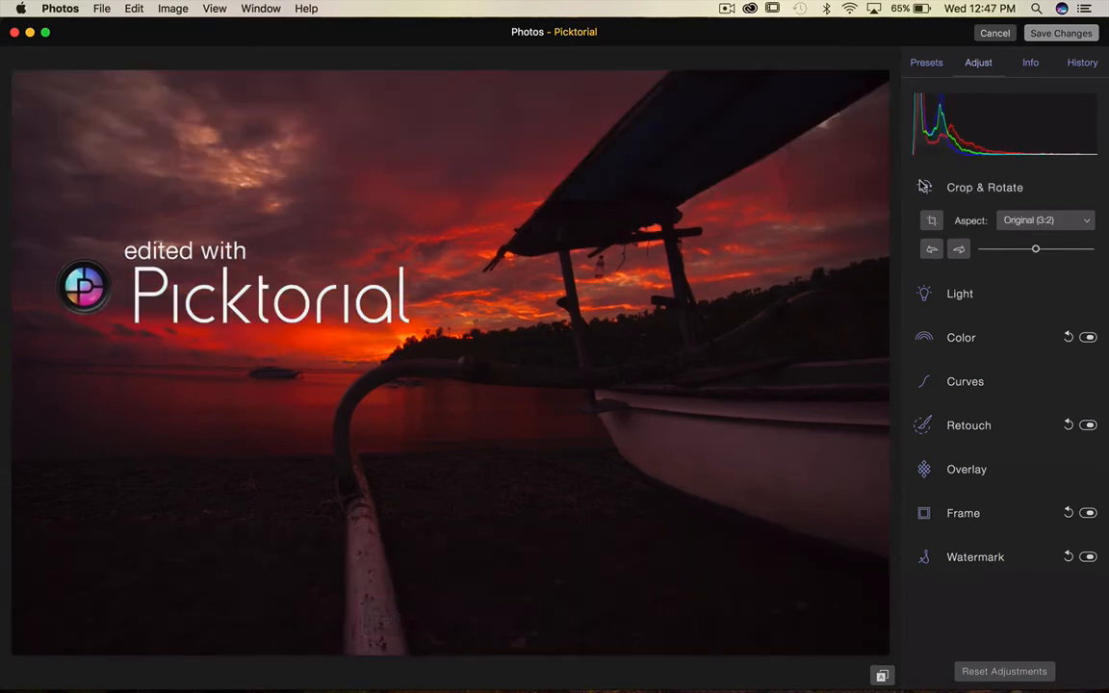
Step back through the History list to the most recent Enable Crop & Rotate entry.
{"action": "left_click", "coordinate": [1078, 65]}
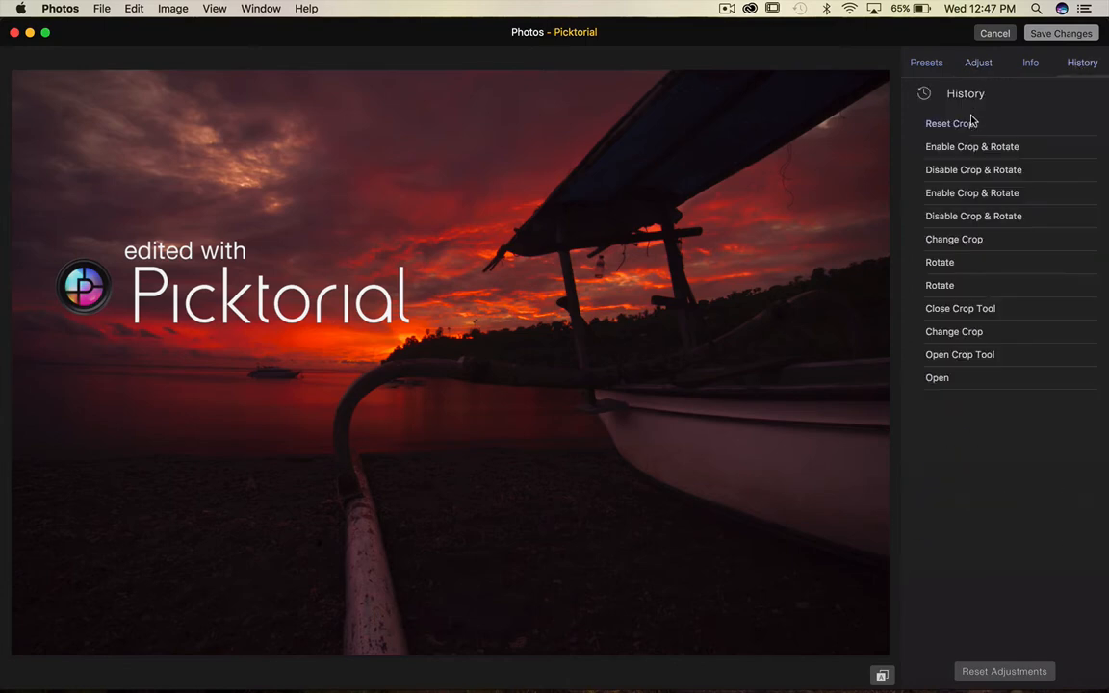
{"action": "left_click", "coordinate": [987, 240]}
{"action": "left_click", "coordinate": [990, 218]}
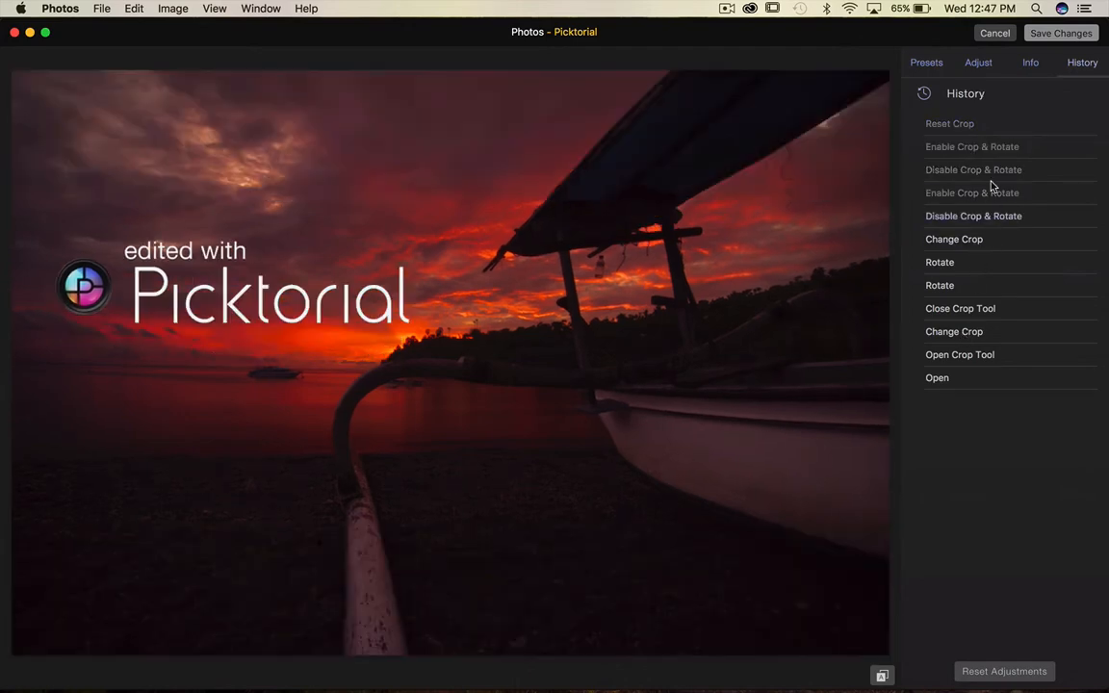
{"action": "left_click", "coordinate": [991, 191]}
{"action": "left_click", "coordinate": [990, 170]}
{"action": "left_click", "coordinate": [983, 148]}
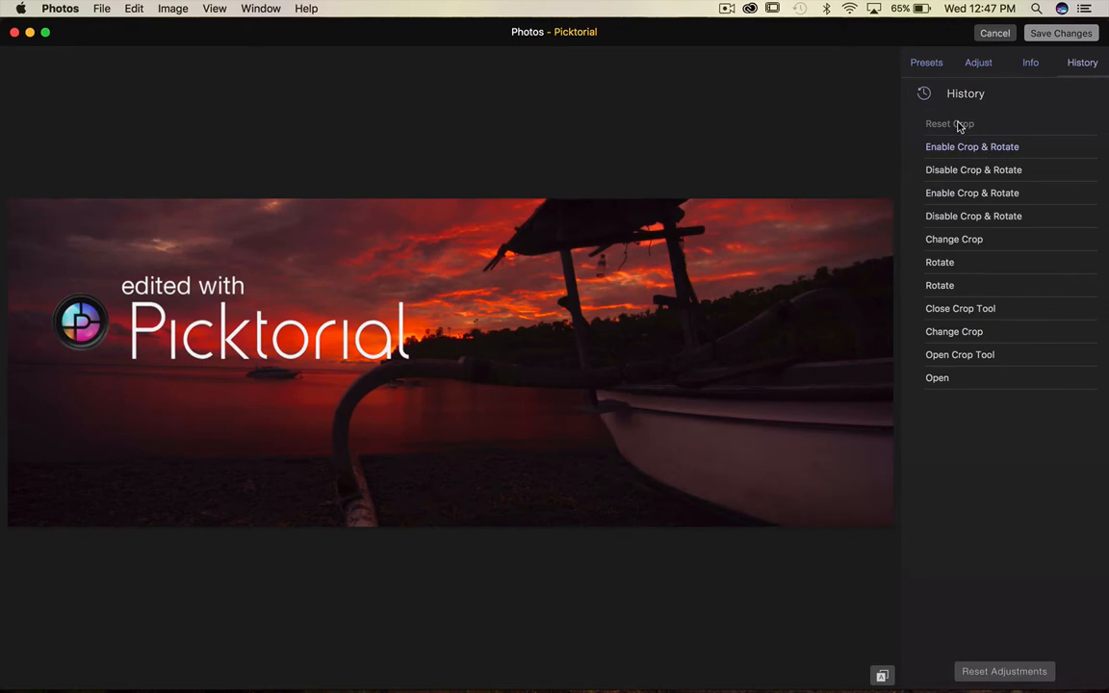
Jump to the Reset Crop history entry and open the Light adjustment controls.
{"action": "left_click", "coordinate": [953, 124]}
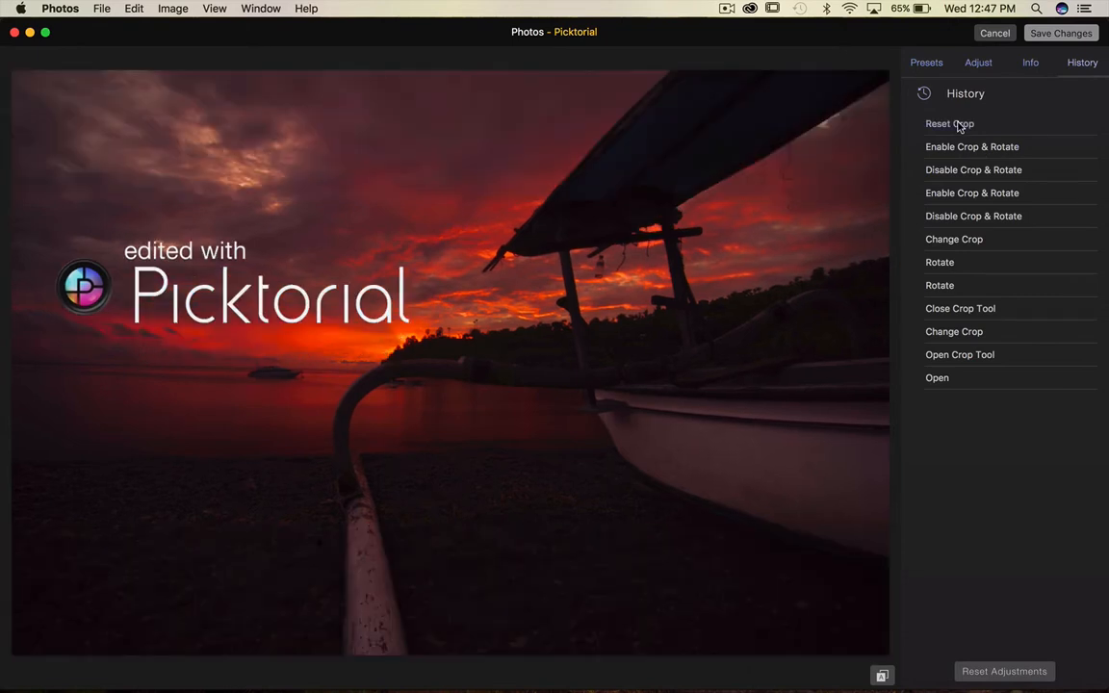
{"action": "left_click", "coordinate": [977, 64]}
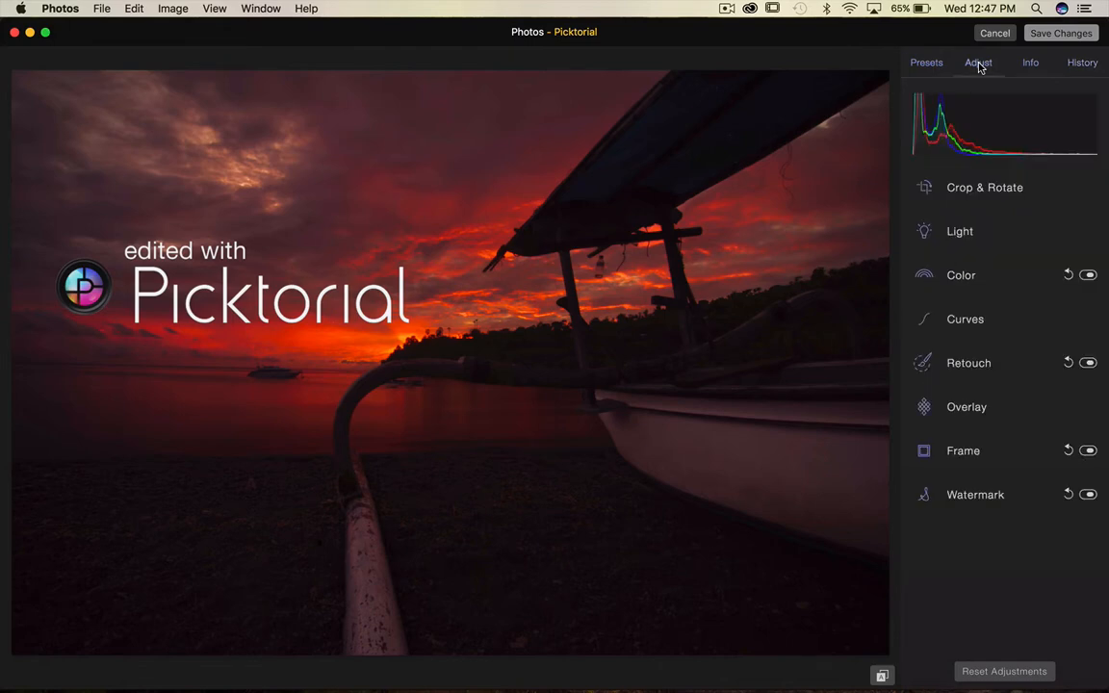
{"action": "left_click", "coordinate": [924, 233]}
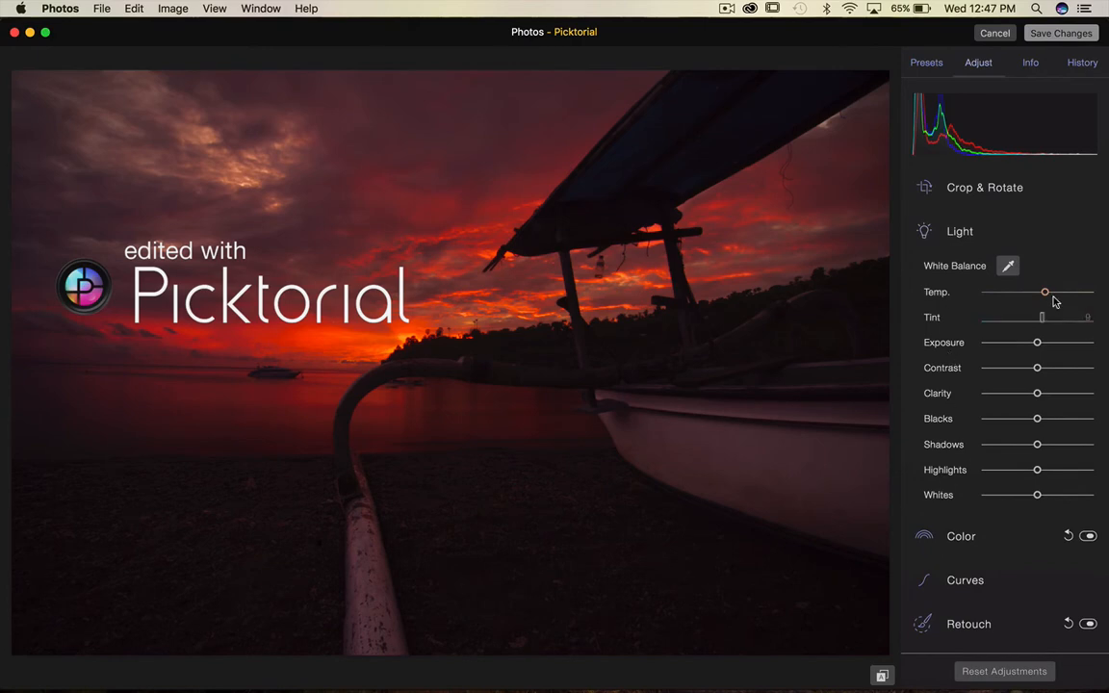
Try warmer and cooler Temp values and a +0.50EV Exposure, resetting each slider to default.
{"action": "left_click_drag", "start_coordinate": [1046, 294], "coordinate": [1089, 306]}
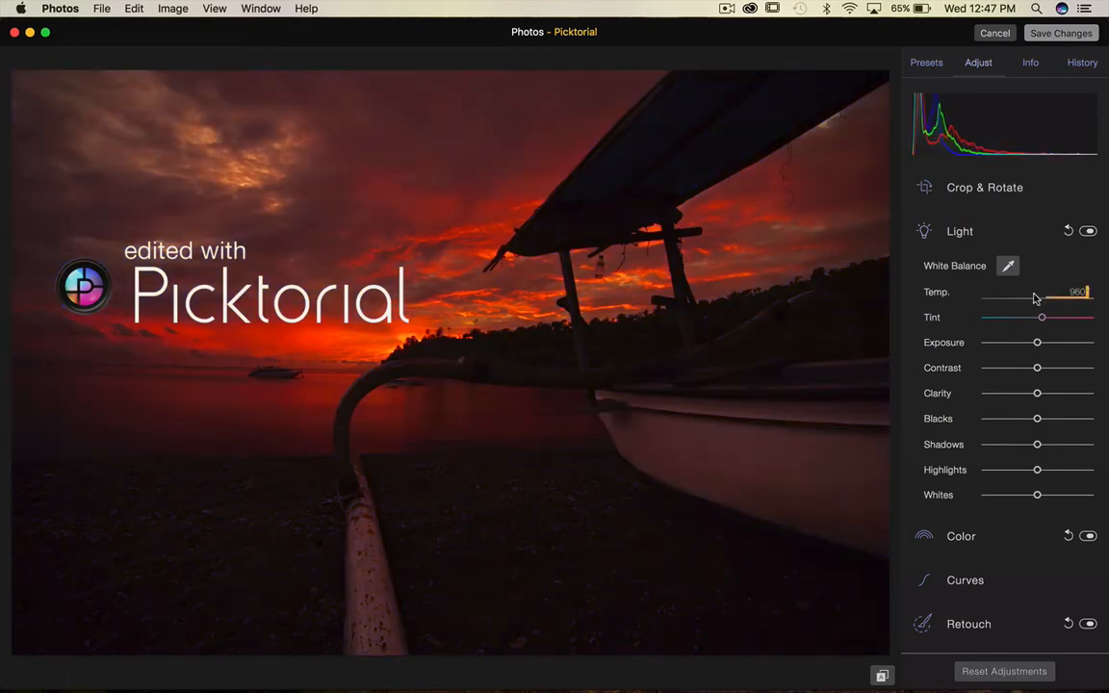
{"action": "mouse_move", "coordinate": [1057, 299]}
{"action": "left_mouse_down"}
{"action": "mouse_move", "coordinate": [1043, 291]}
{"action": "mouse_move", "coordinate": [1058, 299]}
{"action": "left_mouse_up"}
{"action": "double_click", "coordinate": [996, 298]}
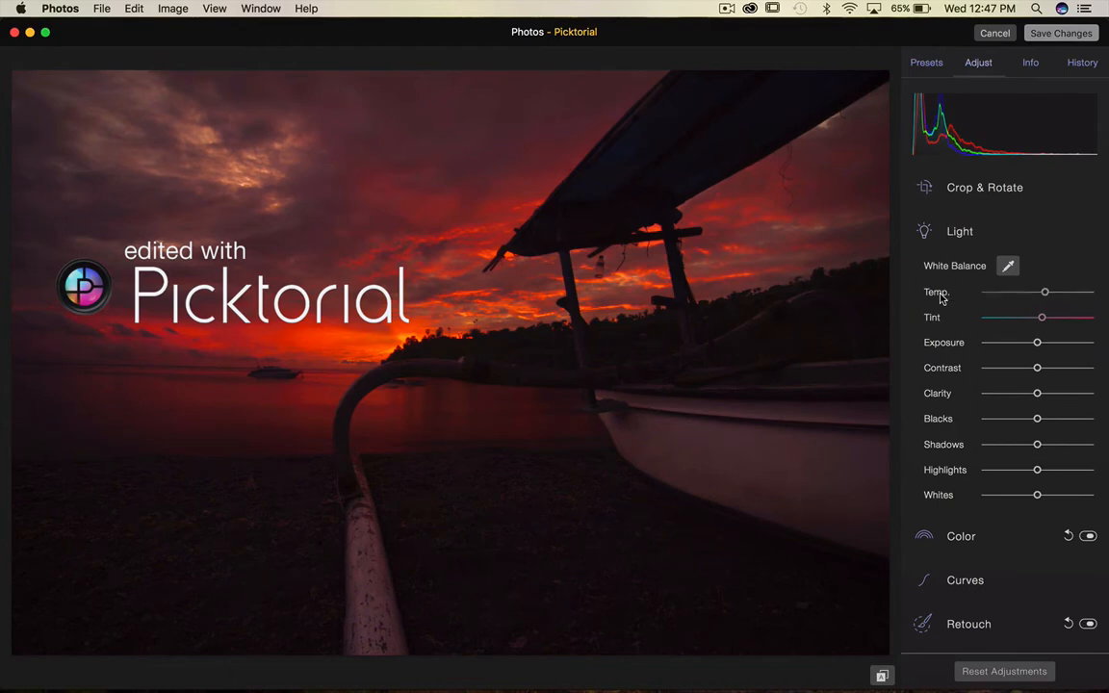
{"action": "left_click", "coordinate": [995, 298]}
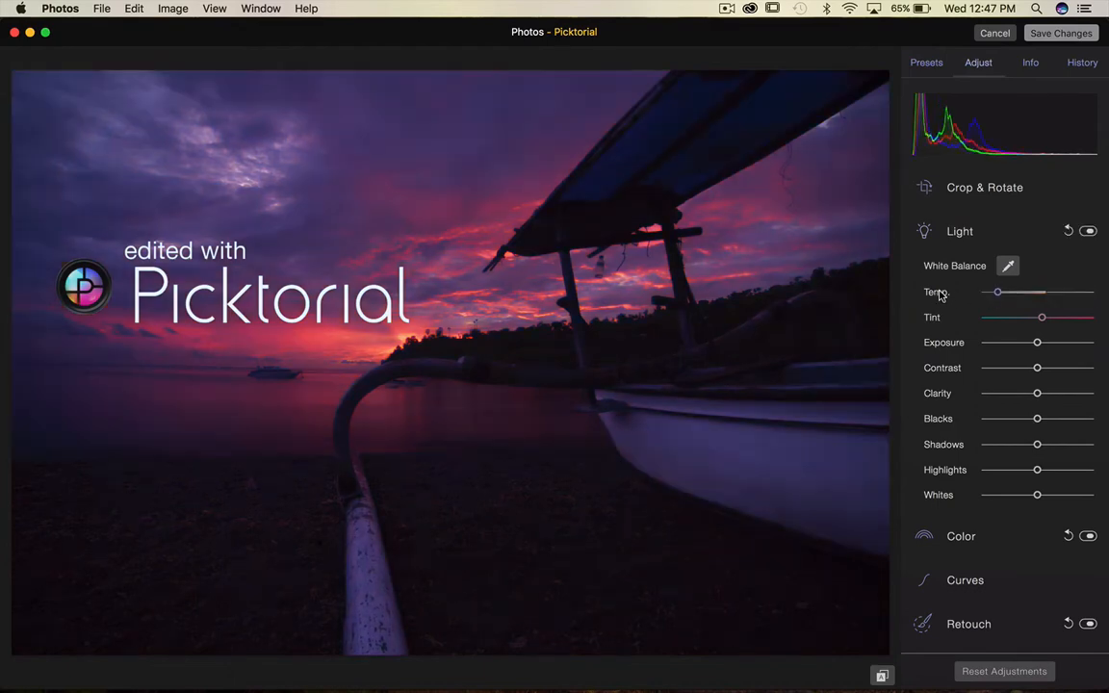
{"action": "double_click", "coordinate": [940, 292]}
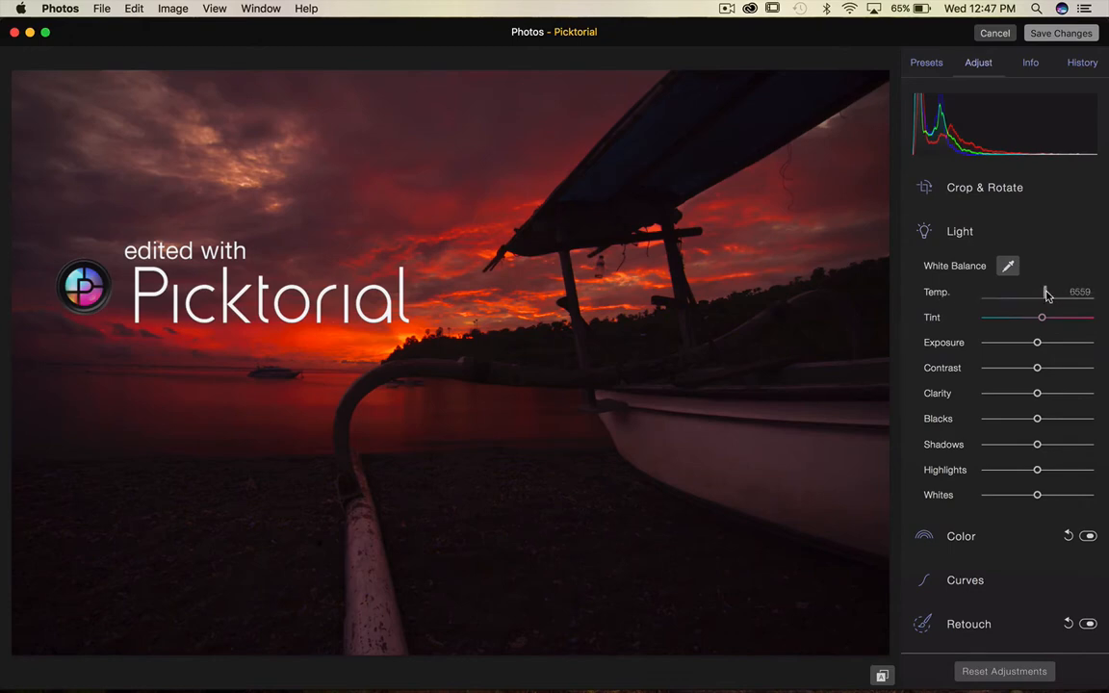
{"action": "mouse_move", "coordinate": [1046, 296]}
{"action": "left_mouse_down"}
{"action": "mouse_move", "coordinate": [972, 294]}
{"action": "mouse_move", "coordinate": [1071, 296]}
{"action": "mouse_move", "coordinate": [1026, 300]}
{"action": "left_mouse_up"}
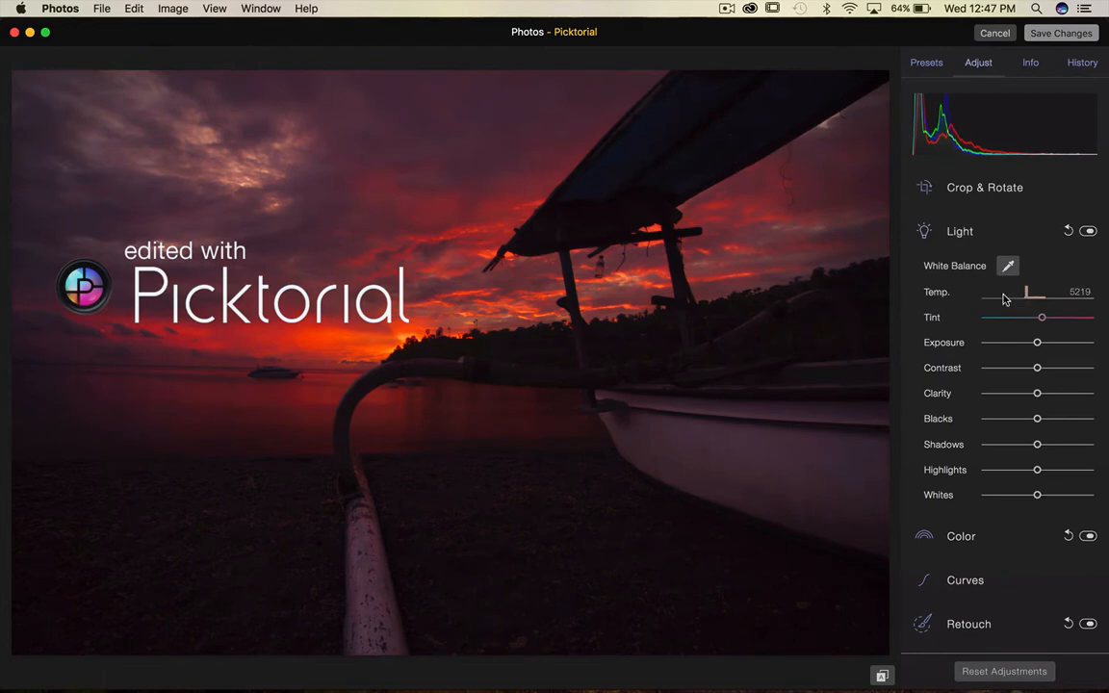
{"action": "double_click", "coordinate": [1004, 295]}
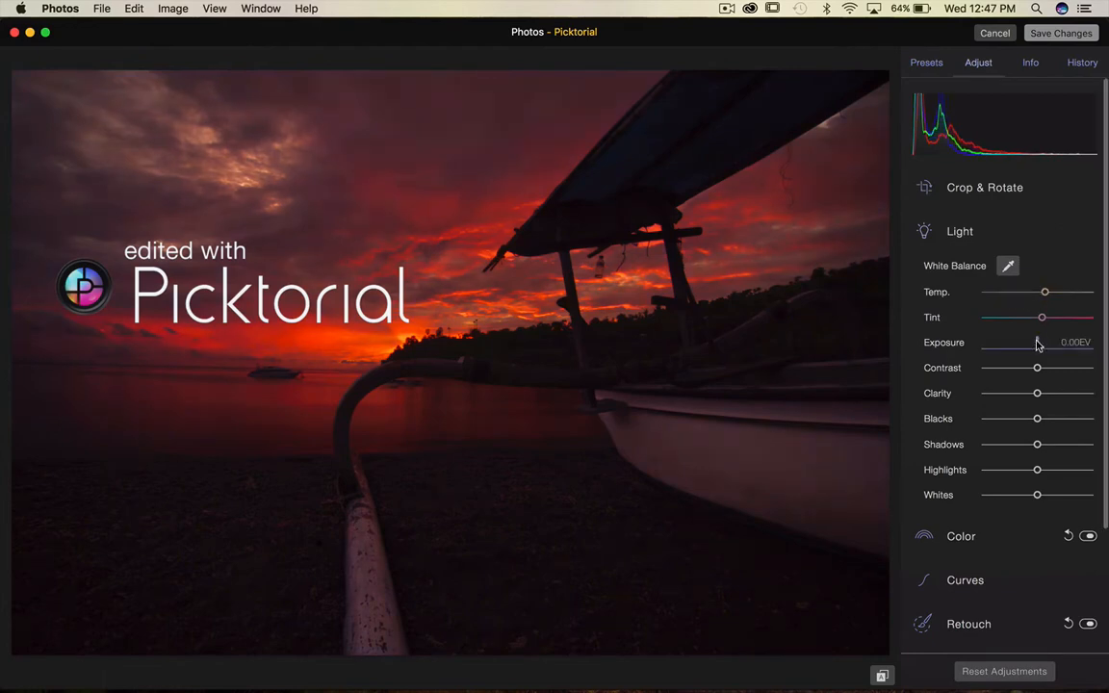
{"action": "left_click_drag", "start_coordinate": [1038, 345], "coordinate": [995, 352]}
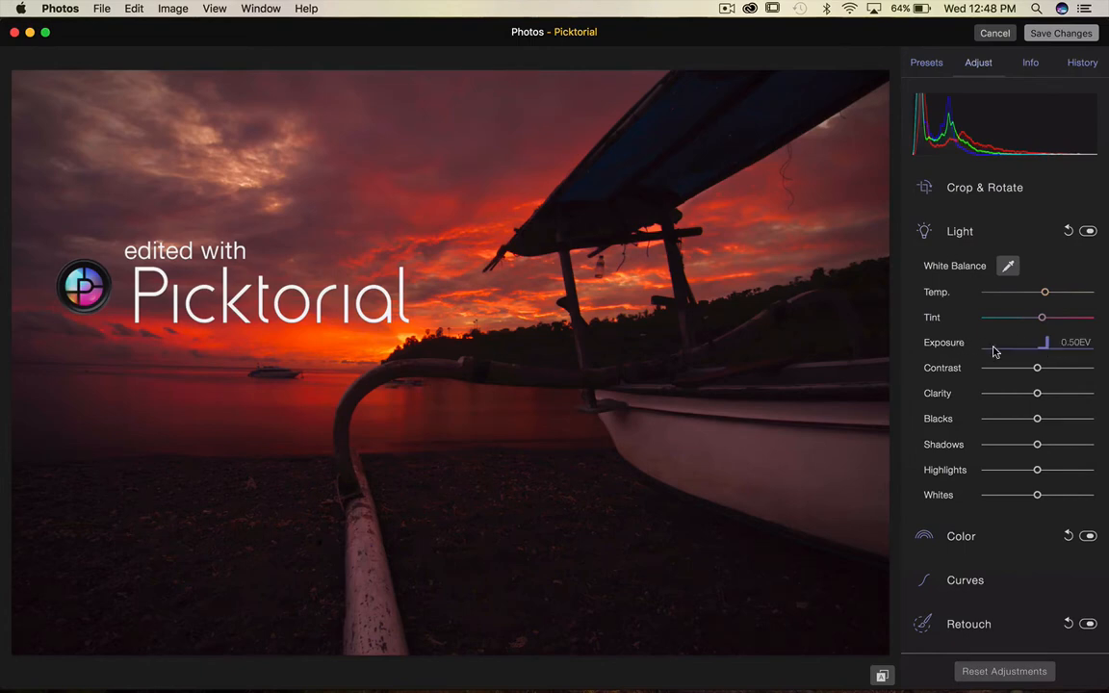
{"action": "double_click", "coordinate": [946, 345]}
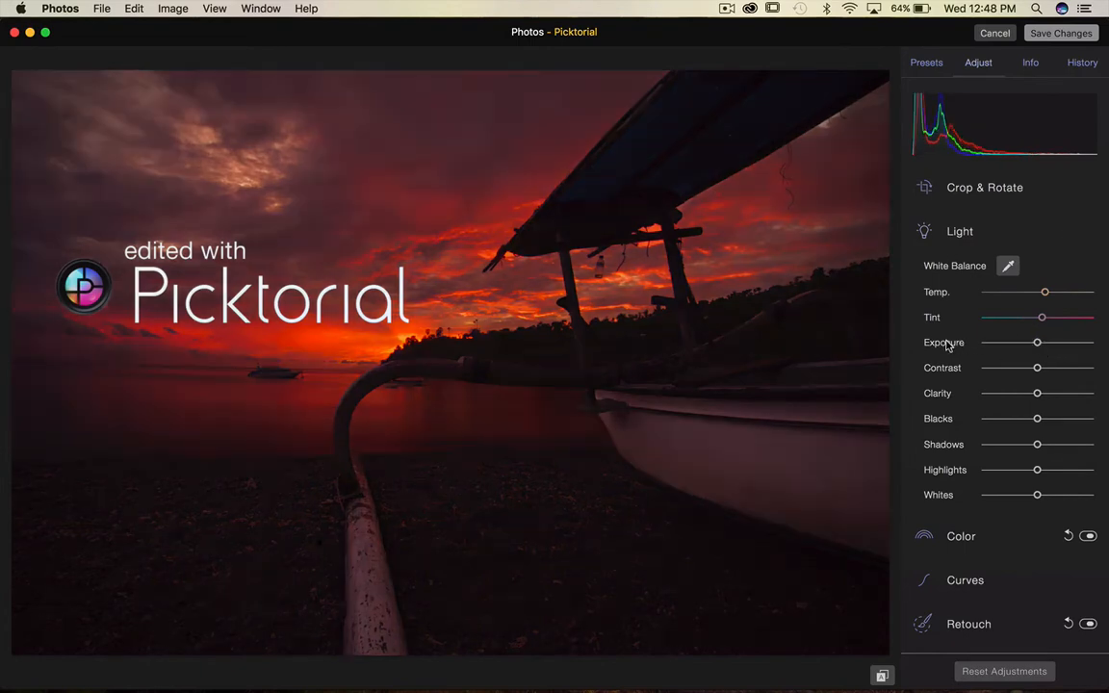
Open the Color adjustments and try lowering Saturation to -100, then reset Saturation.
{"action": "left_click", "coordinate": [936, 232]}
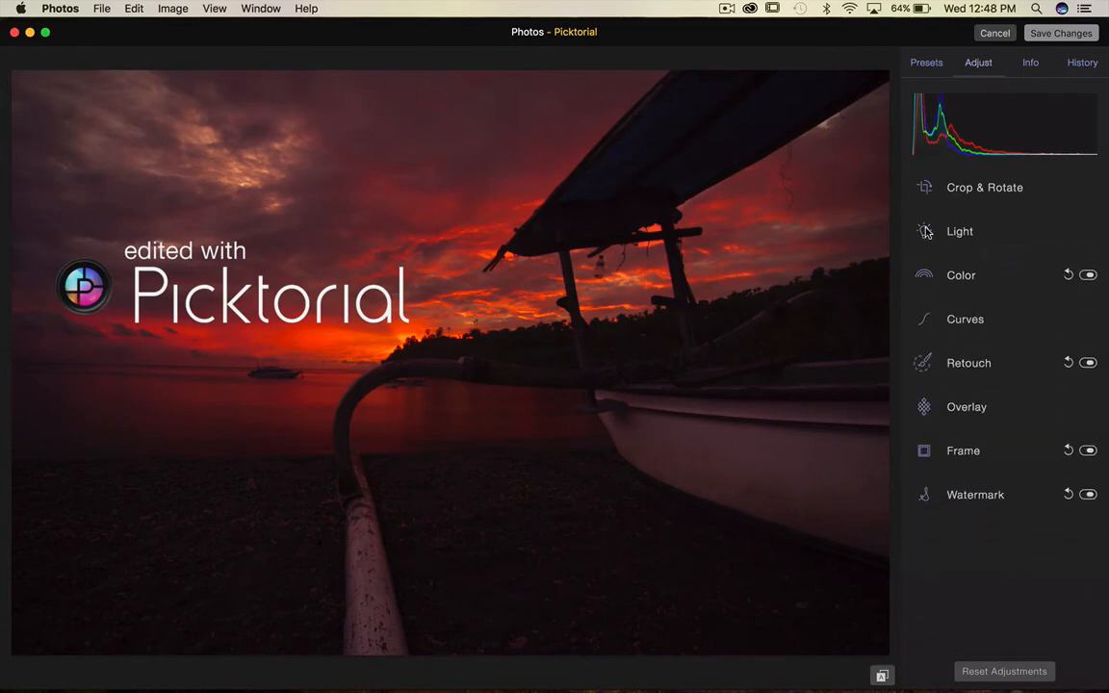
{"action": "left_click", "coordinate": [925, 279]}
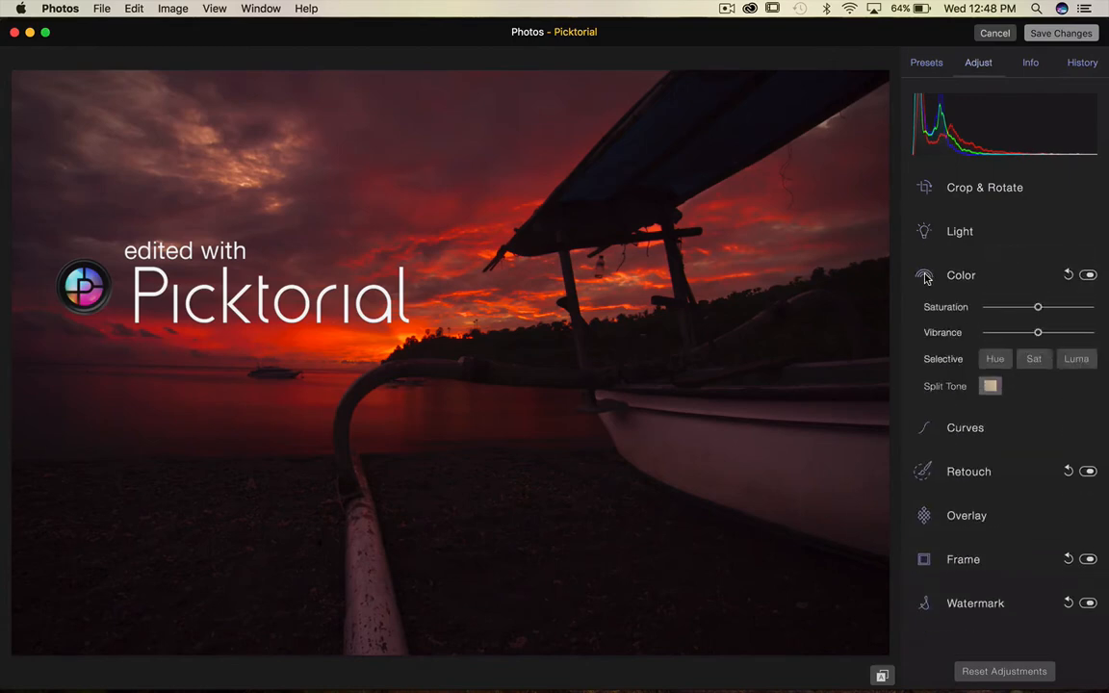
{"action": "left_click", "coordinate": [1082, 307]}
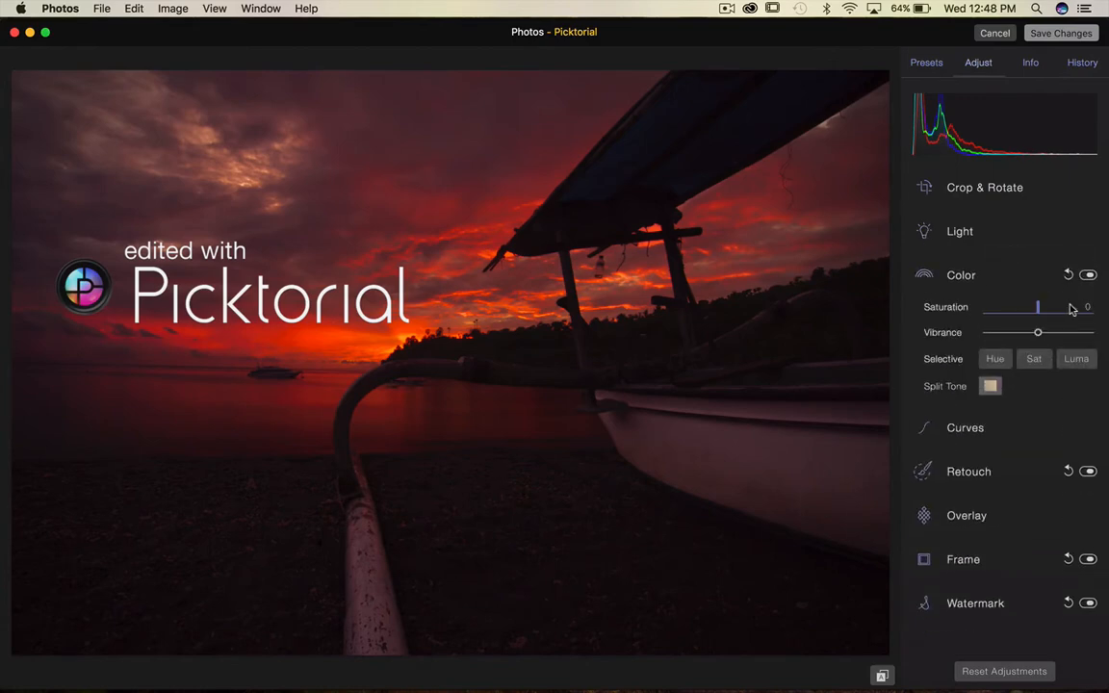
{"action": "left_click", "coordinate": [1007, 310]}
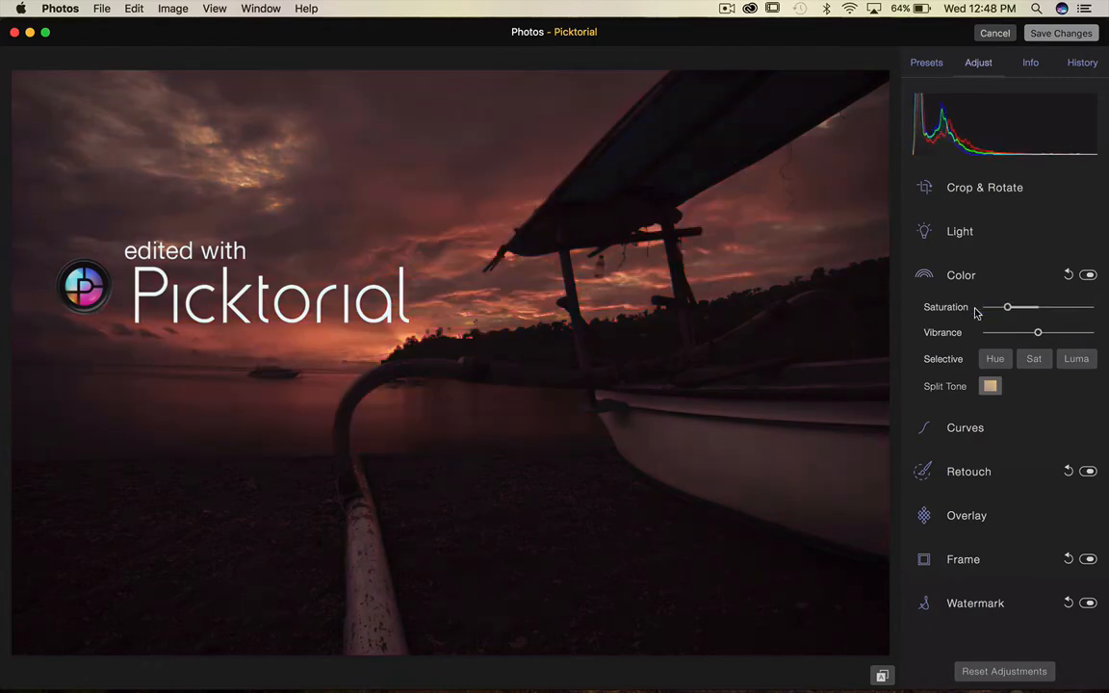
{"action": "left_click", "coordinate": [987, 309]}
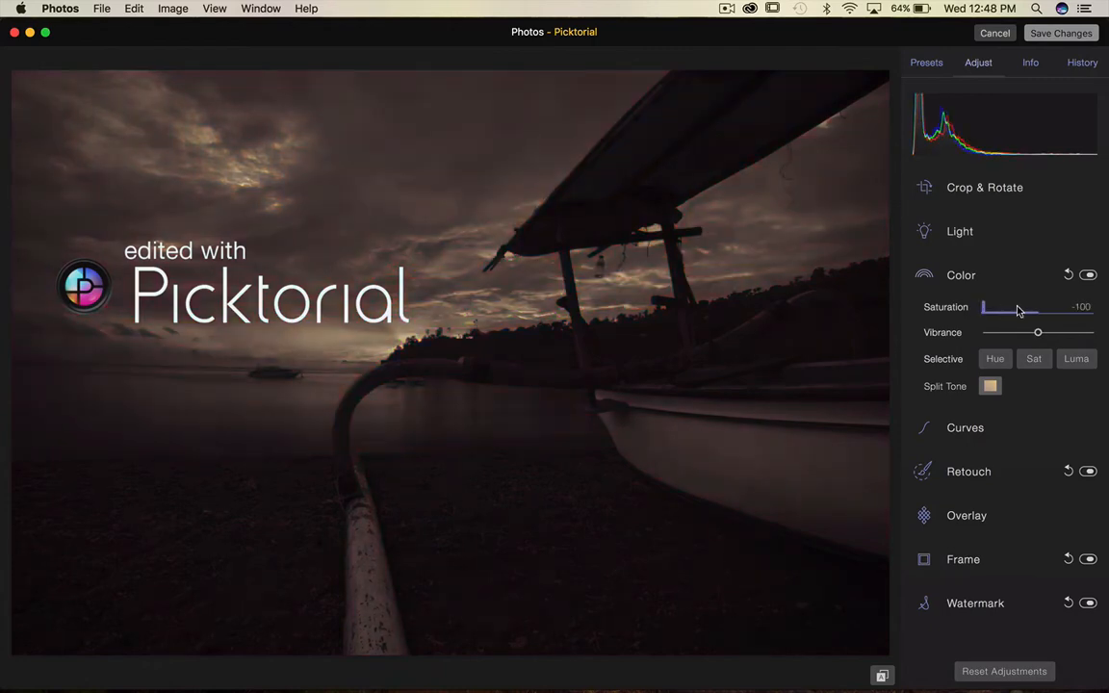
{"action": "double_click", "coordinate": [1016, 310]}
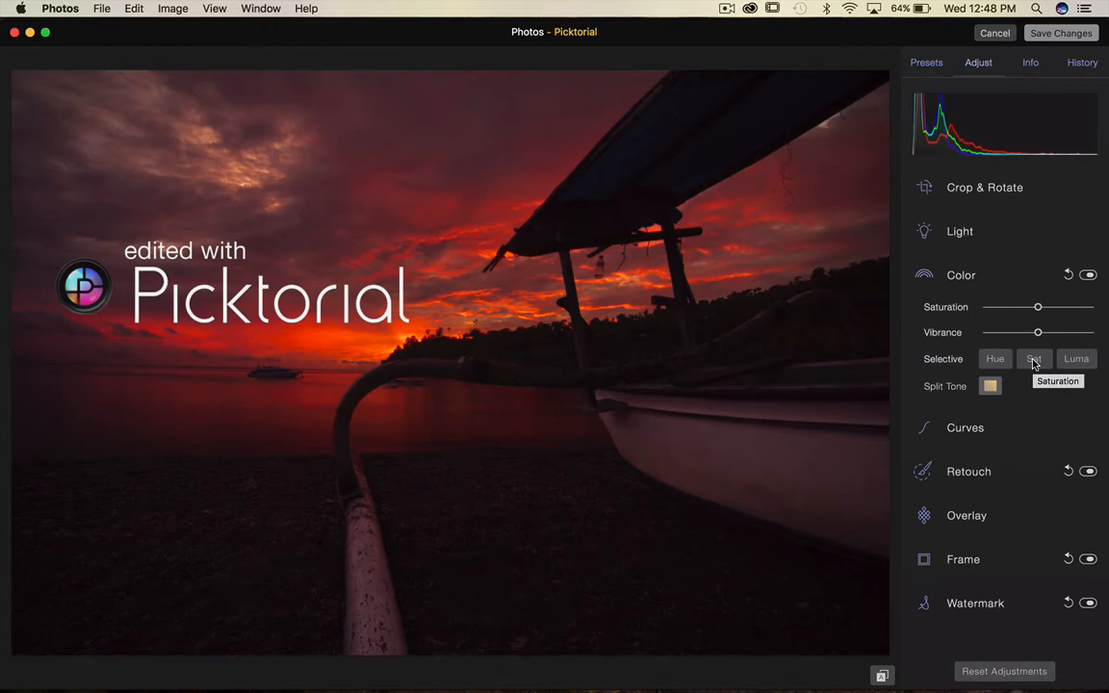
Open the selective color sliders and try Red luma at -100, then reset it.
{"action": "left_click", "coordinate": [1034, 361]}
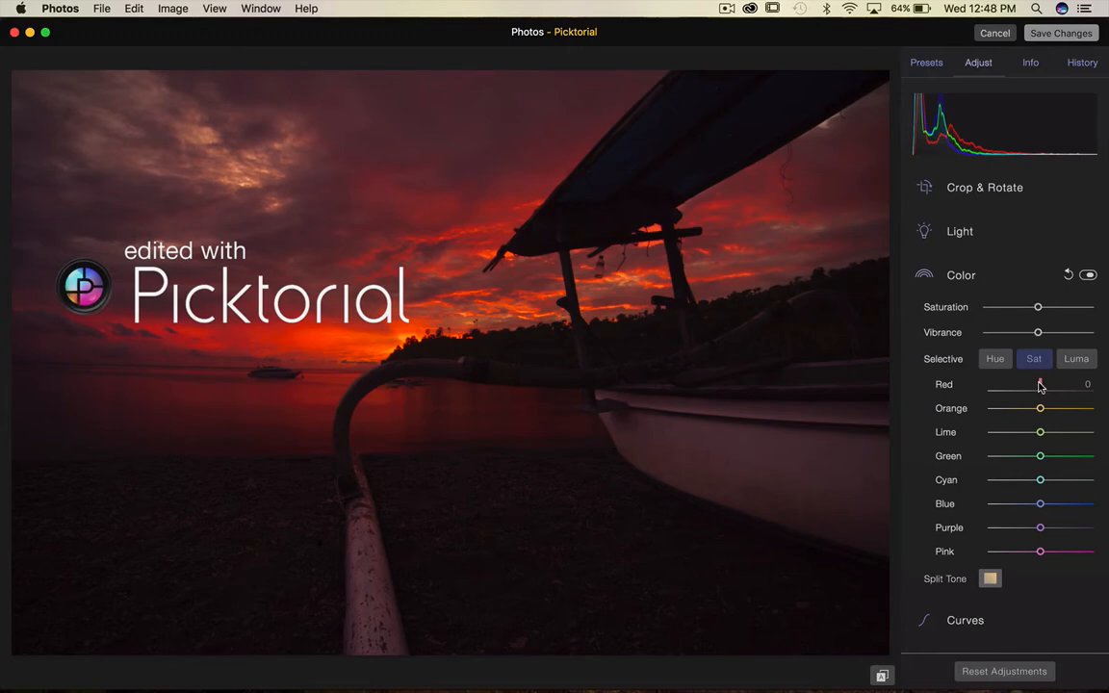
{"action": "mouse_move", "coordinate": [1040, 386]}
{"action": "left_mouse_down"}
{"action": "mouse_move", "coordinate": [1092, 382]}
{"action": "mouse_move", "coordinate": [972, 387]}
{"action": "mouse_move", "coordinate": [1040, 386]}
{"action": "left_mouse_up"}
{"action": "left_click", "coordinate": [1078, 359]}
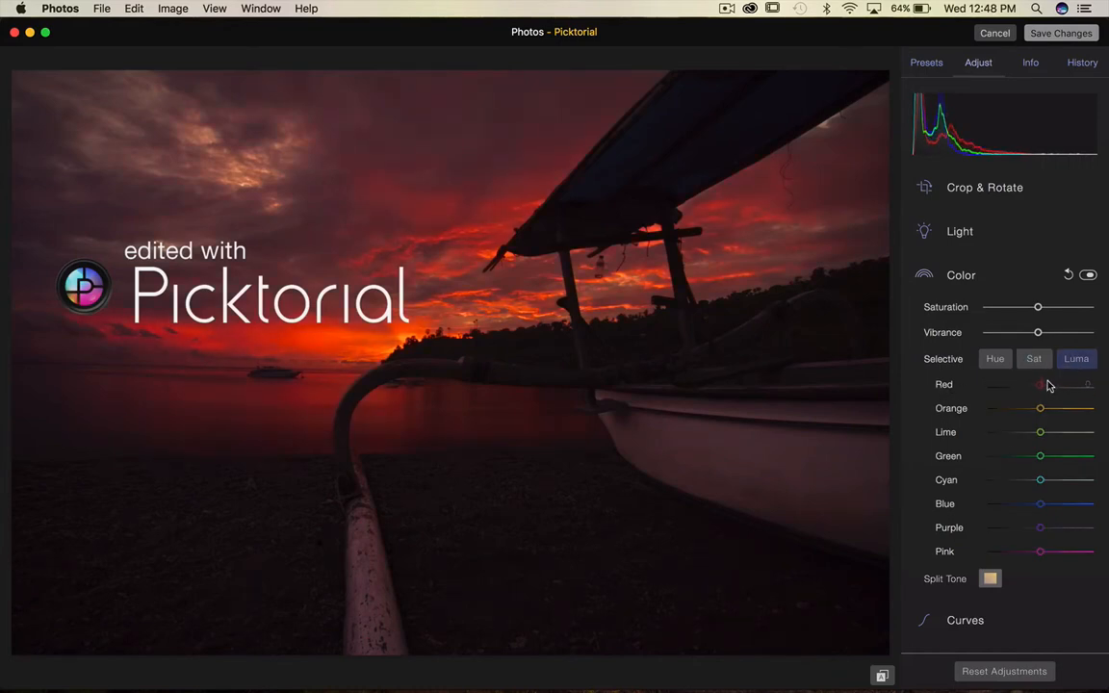
{"action": "left_click_drag", "start_coordinate": [1039, 387], "coordinate": [1008, 387]}
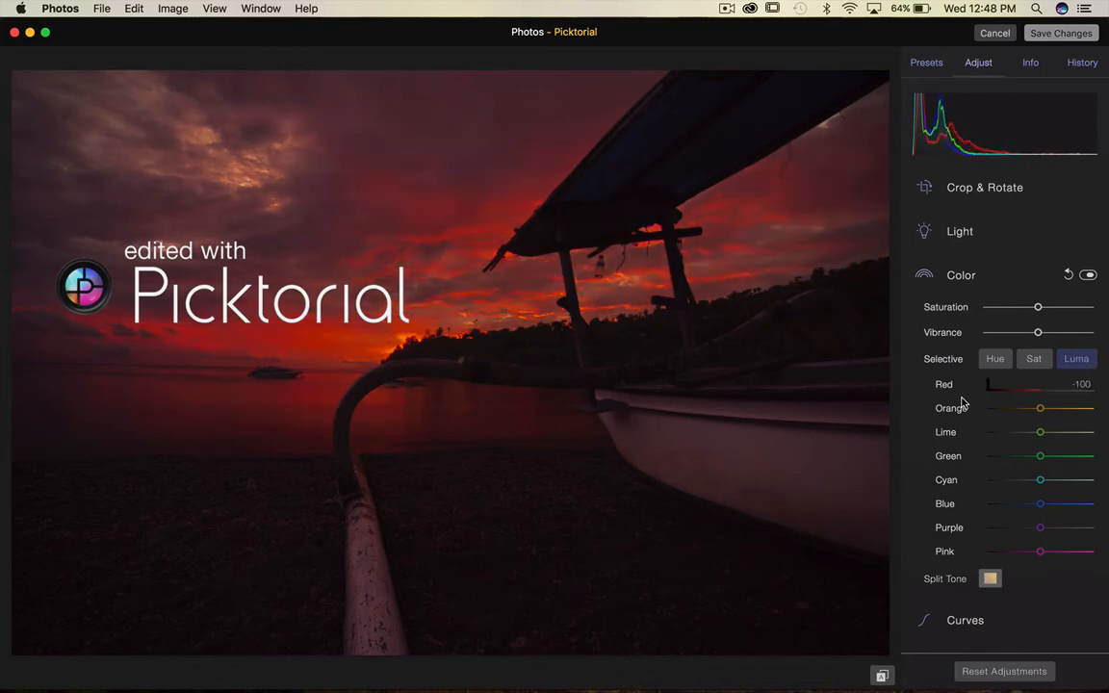
{"action": "double_click", "coordinate": [945, 386]}
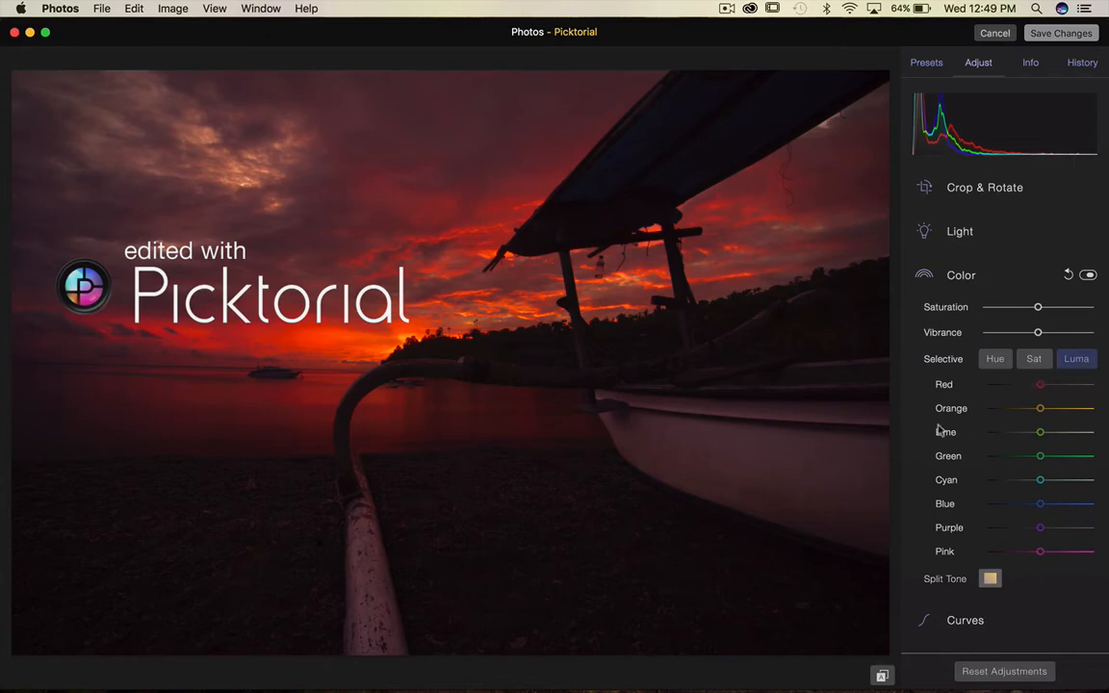
Desaturate Orange, Lime and Green in the selective Sat sliders, then reset each of them.
{"action": "left_click", "coordinate": [1033, 358]}
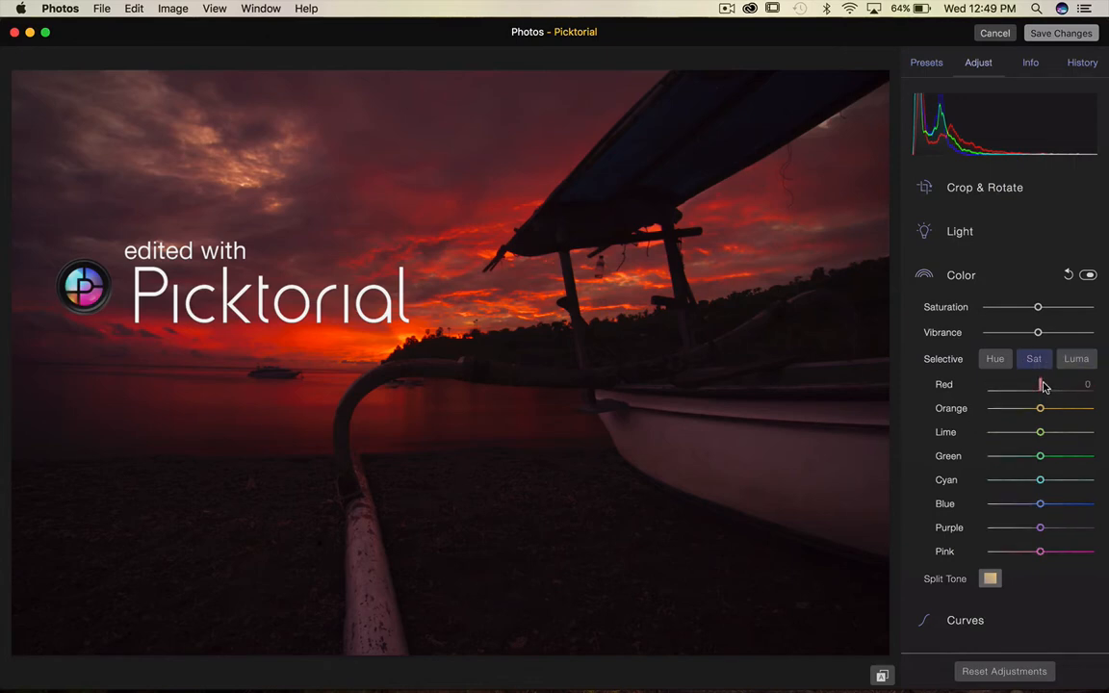
{"action": "left_click_drag", "start_coordinate": [1040, 408], "coordinate": [963, 435]}
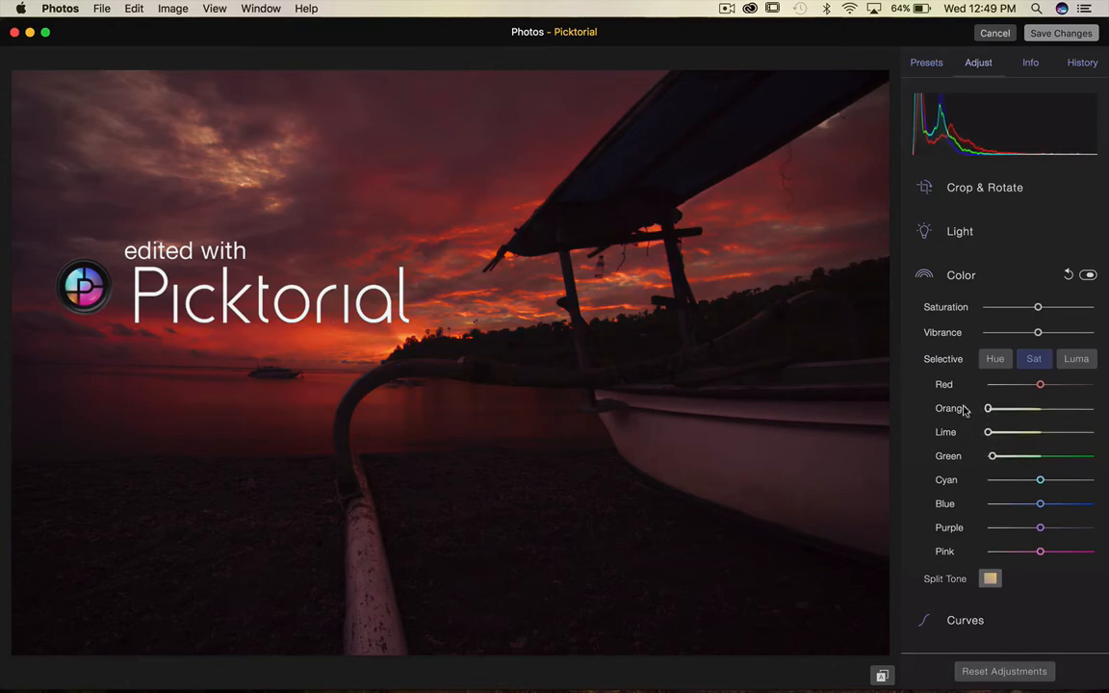
{"action": "double_click", "coordinate": [951, 408]}
{"action": "double_click", "coordinate": [947, 433]}
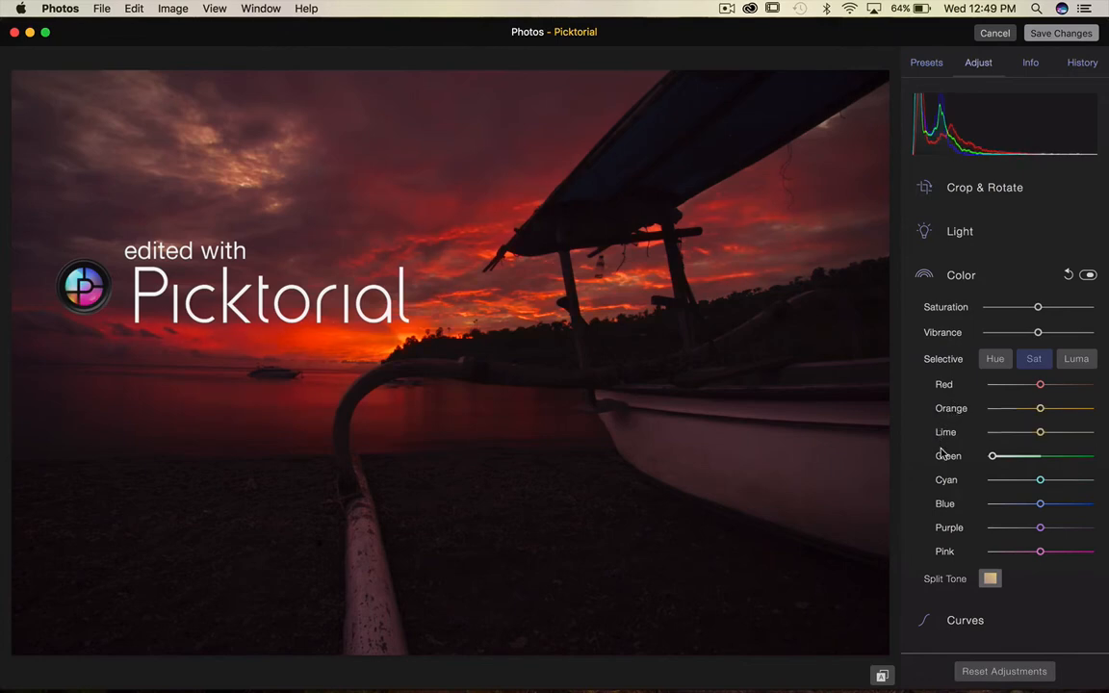
{"action": "double_click", "coordinate": [946, 456]}
Close the selective sliders and open and close the Split Tone controls.
{"action": "left_click", "coordinate": [1035, 360]}
{"action": "left_click", "coordinate": [1035, 360]}
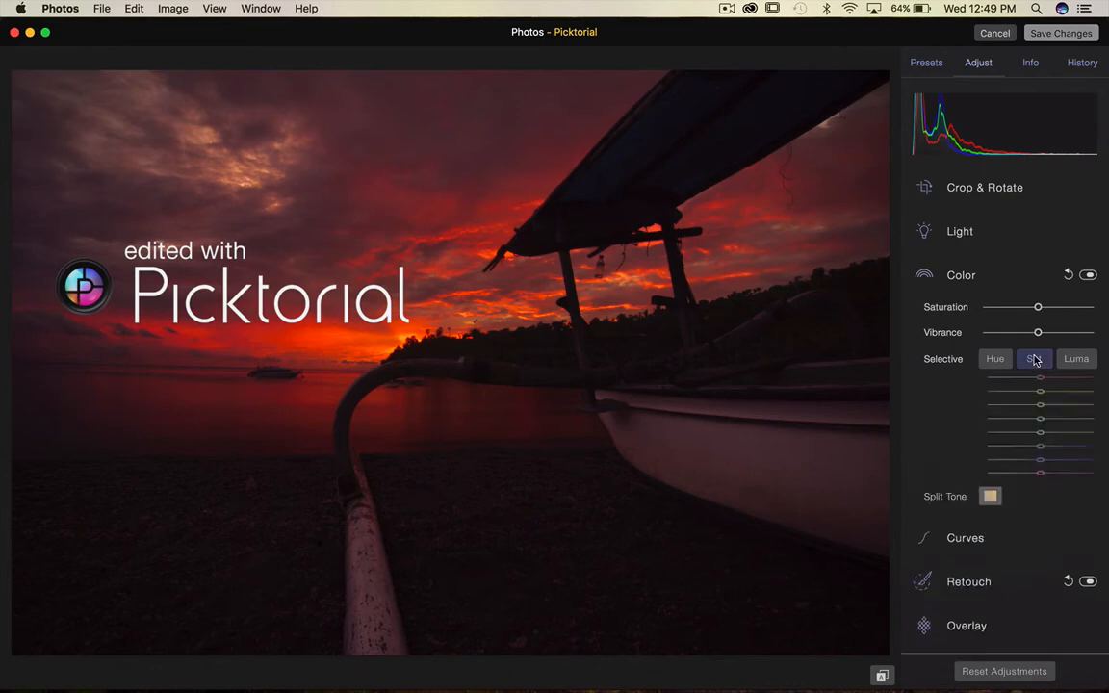
{"action": "left_click", "coordinate": [1036, 361]}
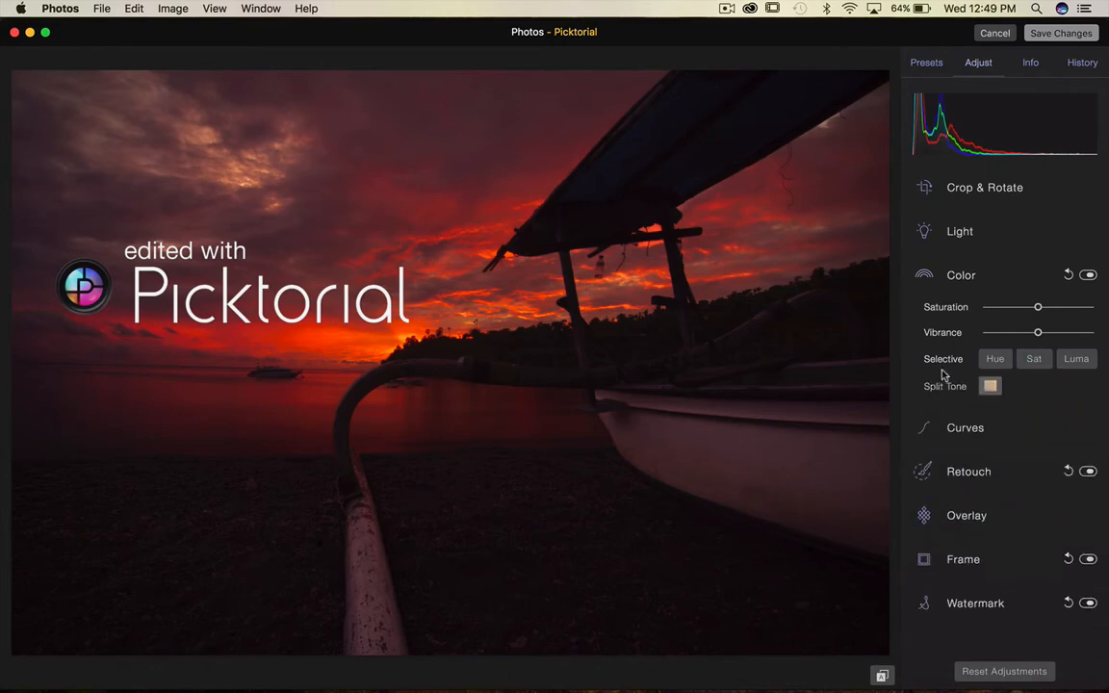
{"action": "left_click", "coordinate": [991, 386]}
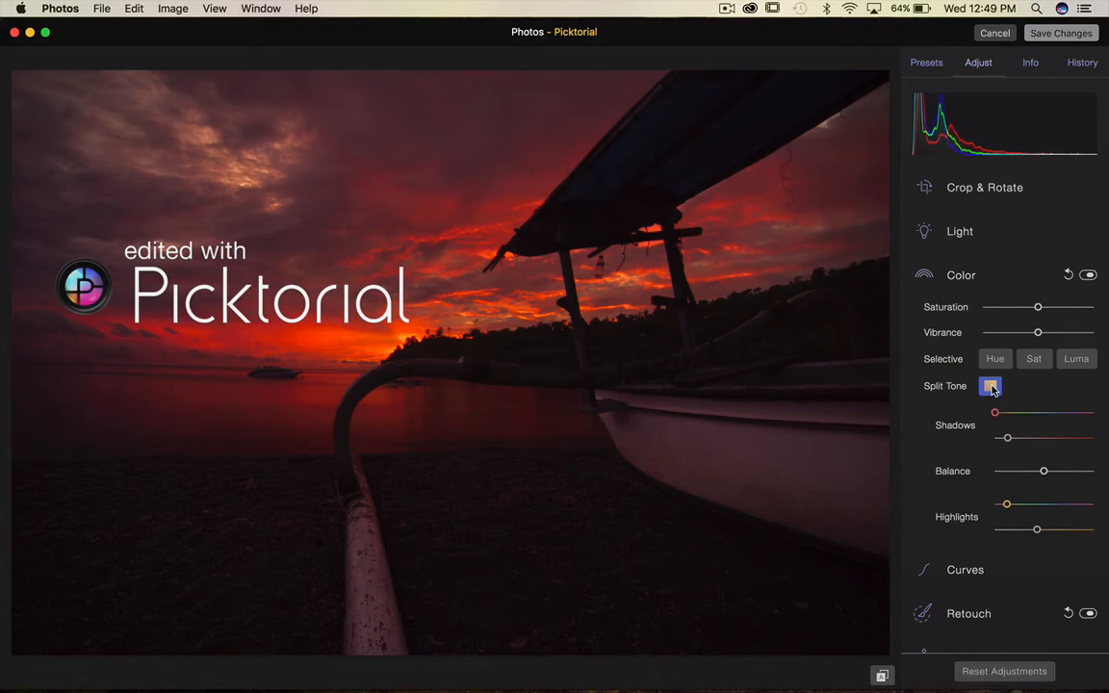
{"action": "left_click", "coordinate": [991, 386]}
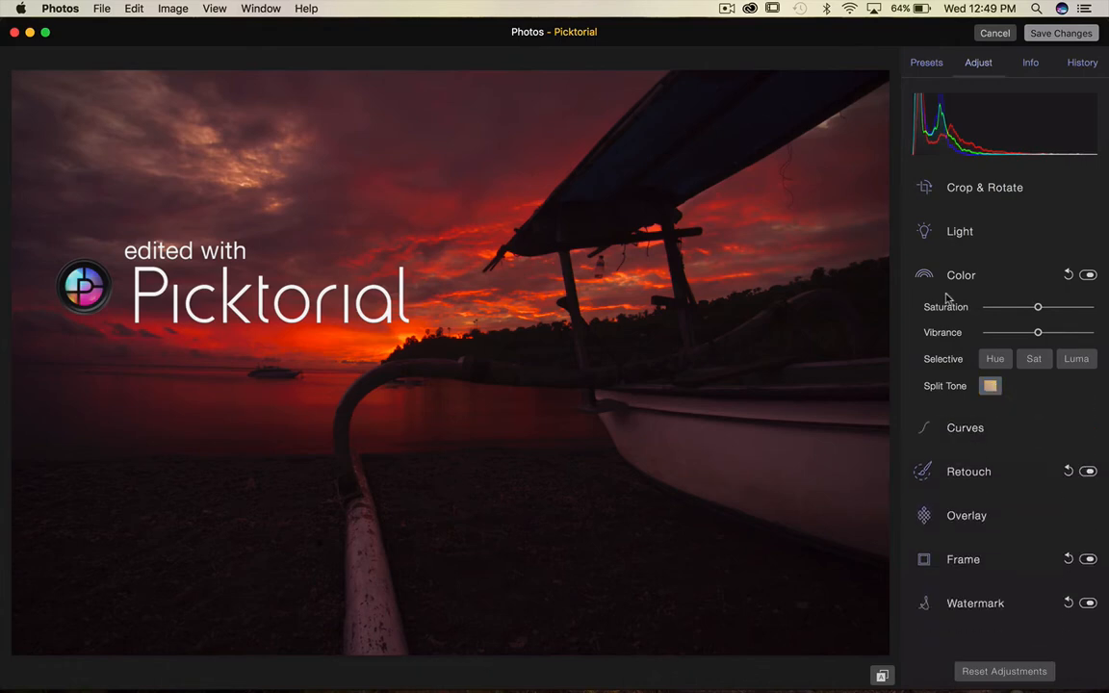
Open Curves and pull the lower curve point down, then remove that point.
{"action": "left_click", "coordinate": [948, 279]}
{"action": "left_click", "coordinate": [929, 323]}
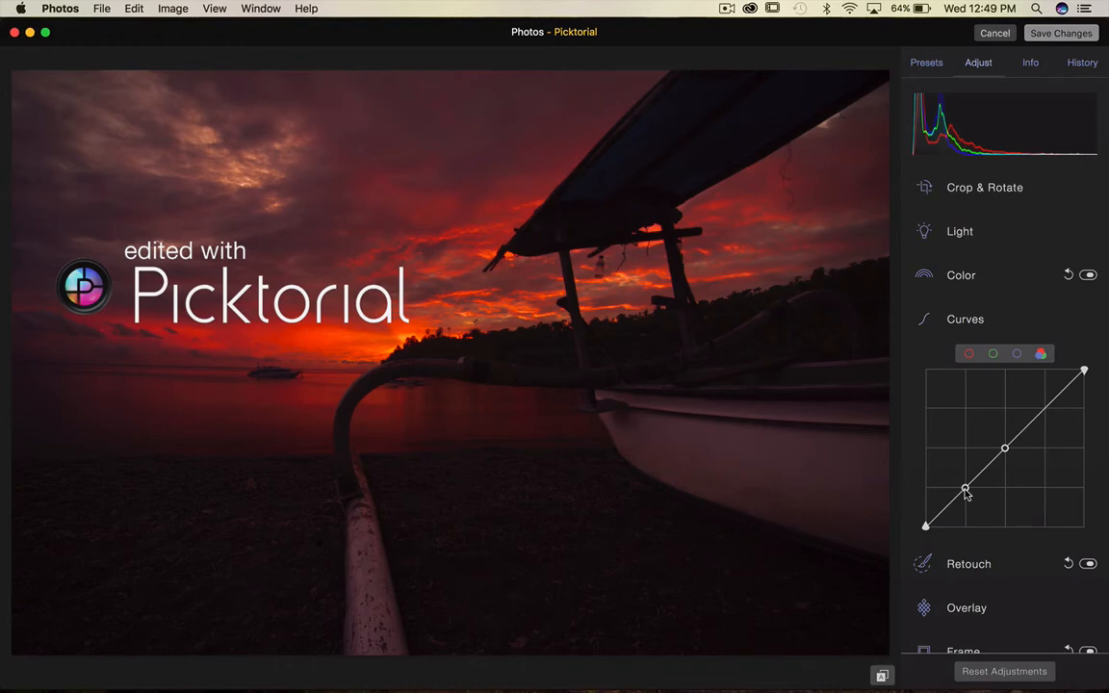
{"action": "left_click_drag", "start_coordinate": [965, 491], "coordinate": [980, 523]}
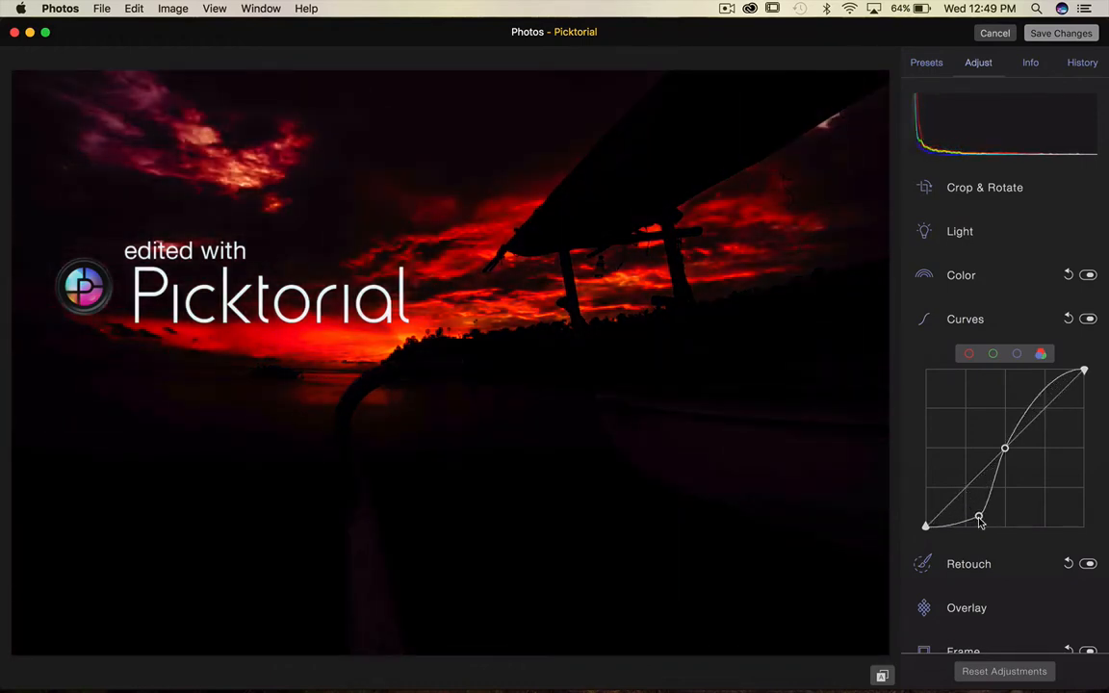
{"action": "double_click", "coordinate": [979, 520]}
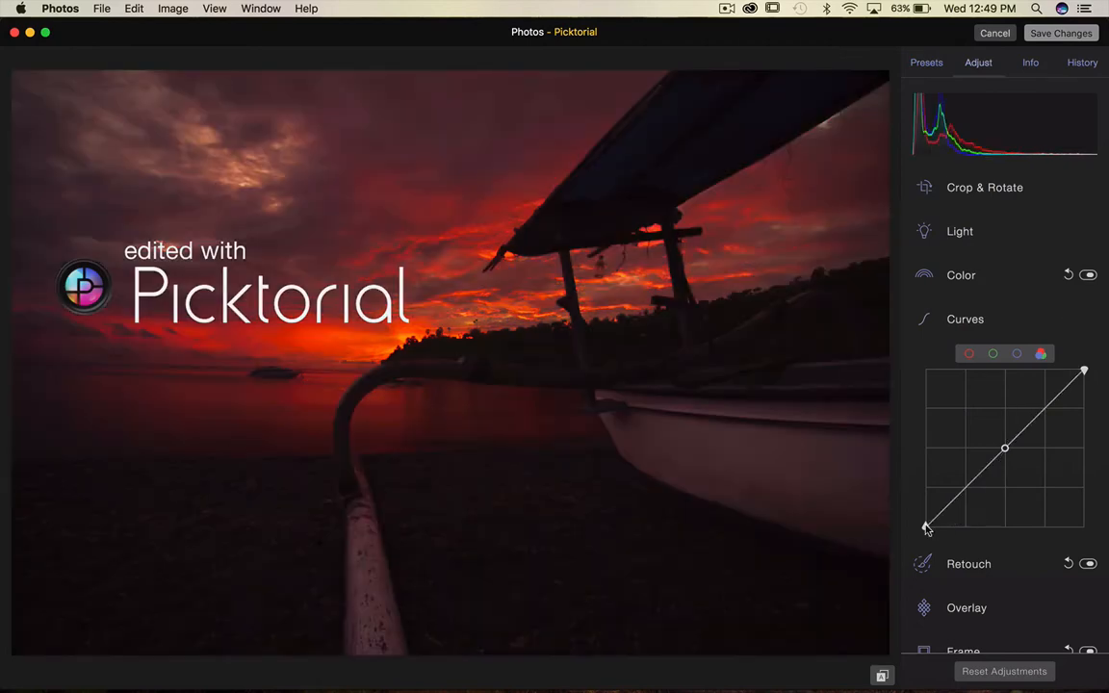
Switch the curve to the red channel, then close the Curves controls.
{"action": "left_click_drag", "start_coordinate": [926, 526], "coordinate": [903, 544]}
{"action": "left_click", "coordinate": [926, 320]}
{"action": "left_click", "coordinate": [926, 321]}
{"action": "left_click", "coordinate": [968, 353]}
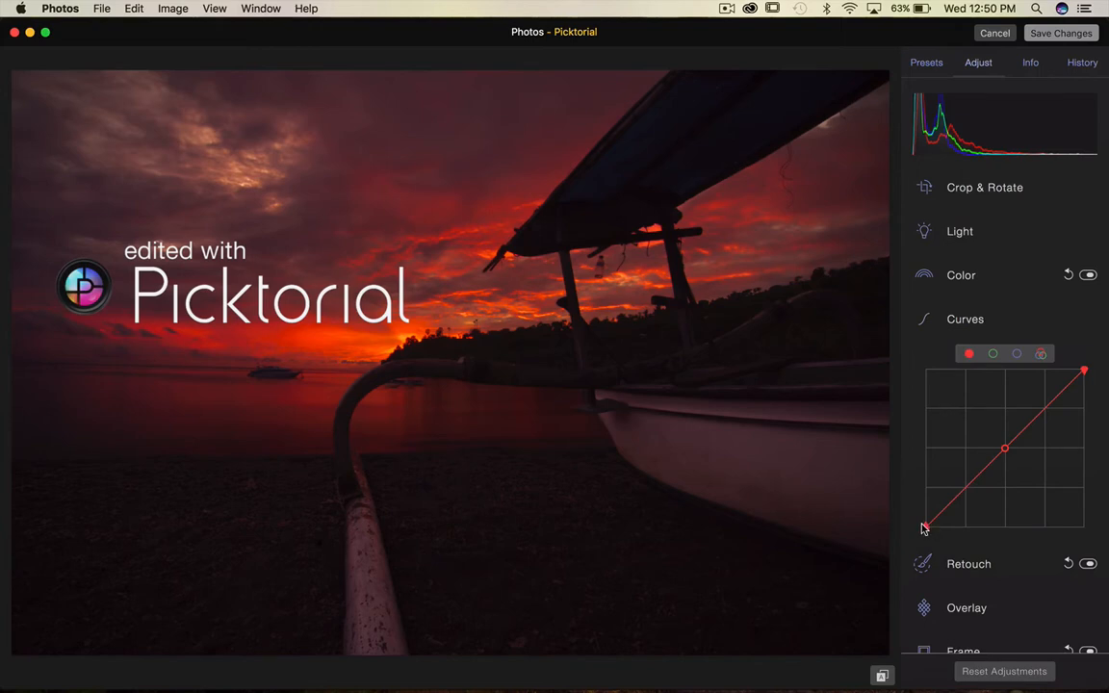
{"action": "left_click_drag", "start_coordinate": [924, 527], "coordinate": [898, 539]}
{"action": "left_click", "coordinate": [927, 323]}
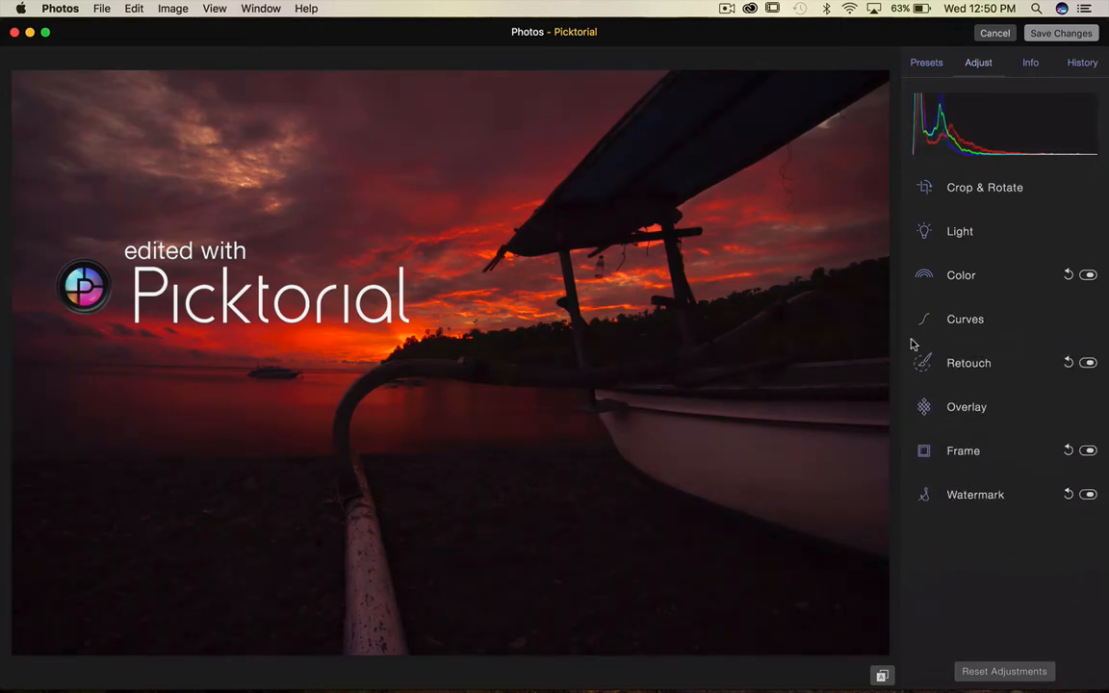
Open the Overlay controls and try the Chipped, Cracked and Crampled textures.
{"action": "left_click", "coordinate": [930, 409]}
{"action": "left_click", "coordinate": [959, 455]}
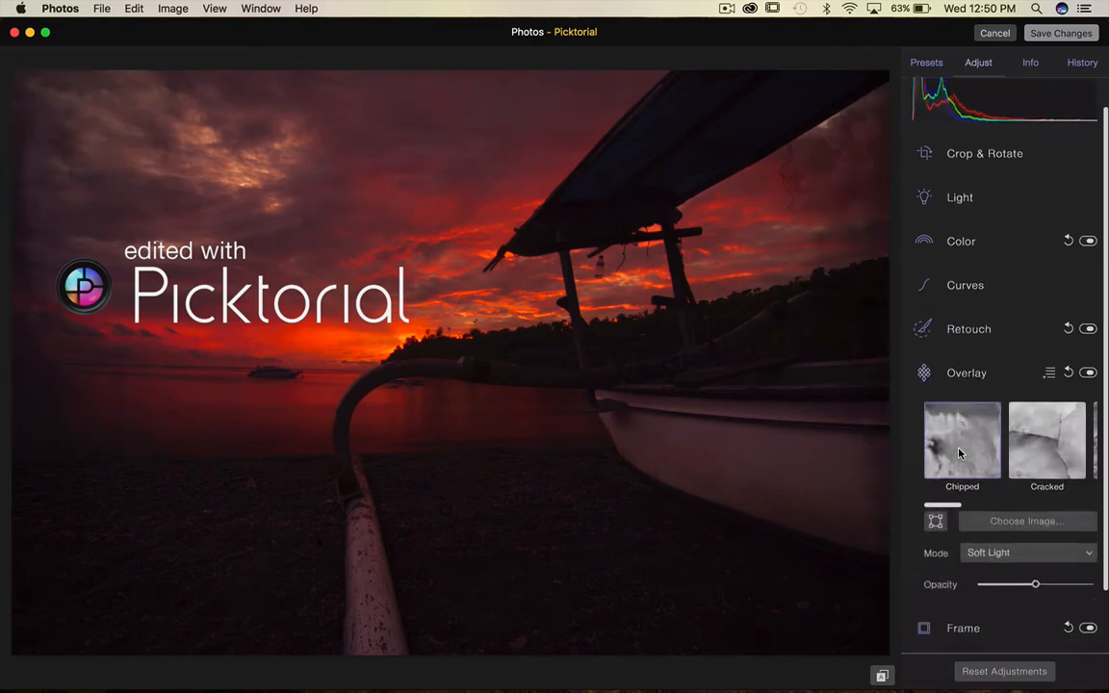
{"action": "scroll", "coordinate": [972, 443], "scroll_direction": "right", "scroll_amount": 5}
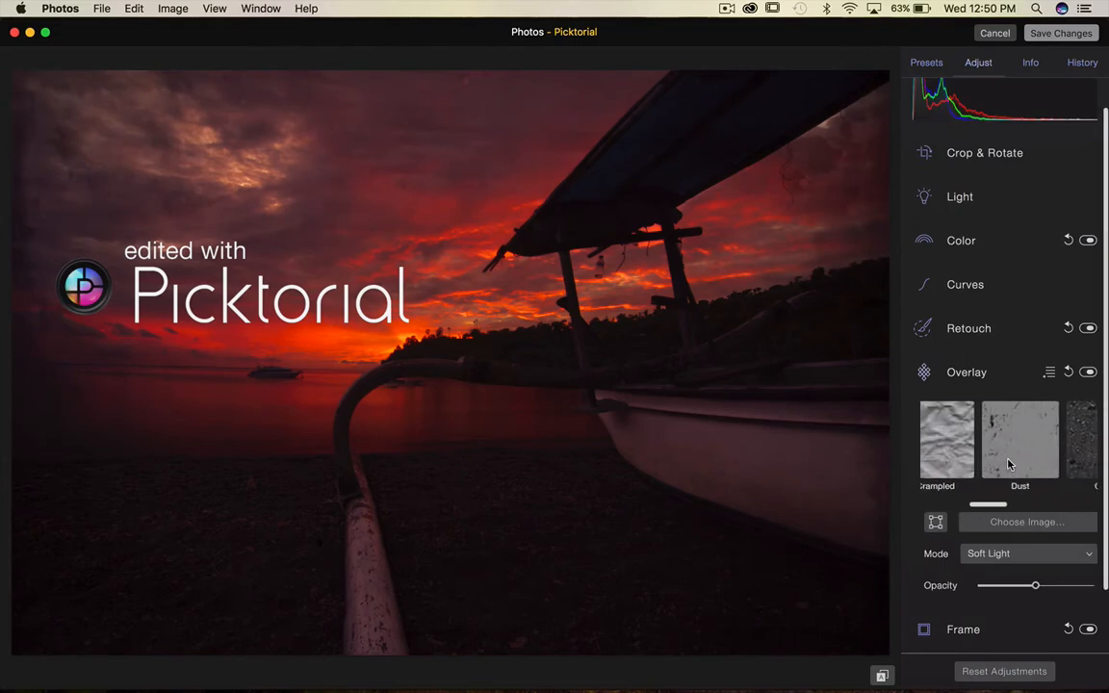
{"action": "scroll", "coordinate": [1009, 465], "scroll_direction": "right", "scroll_amount": 6}
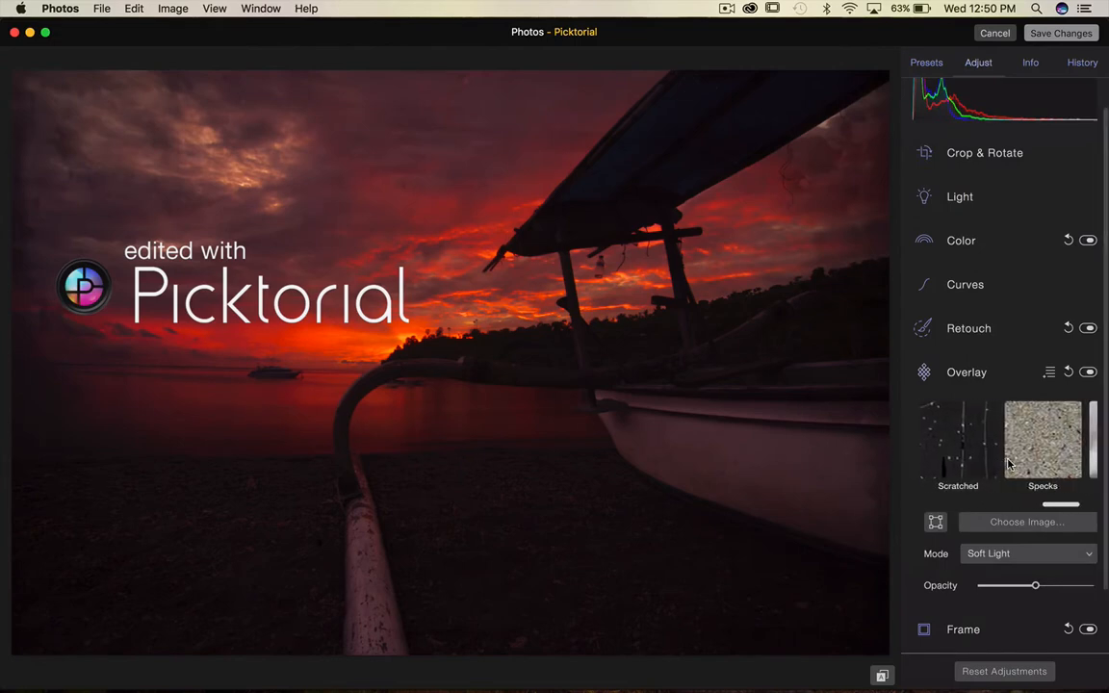
{"action": "scroll", "coordinate": [1009, 465], "scroll_direction": "left", "scroll_amount": 8}
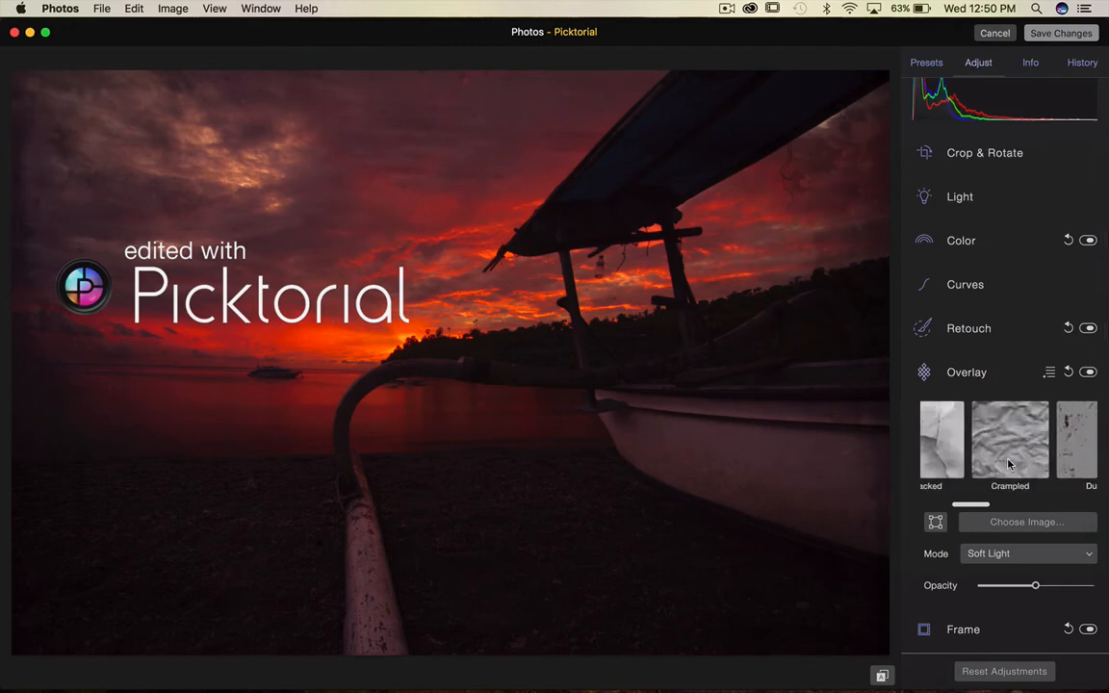
{"action": "scroll", "coordinate": [1009, 465], "scroll_direction": "left", "scroll_amount": 3}
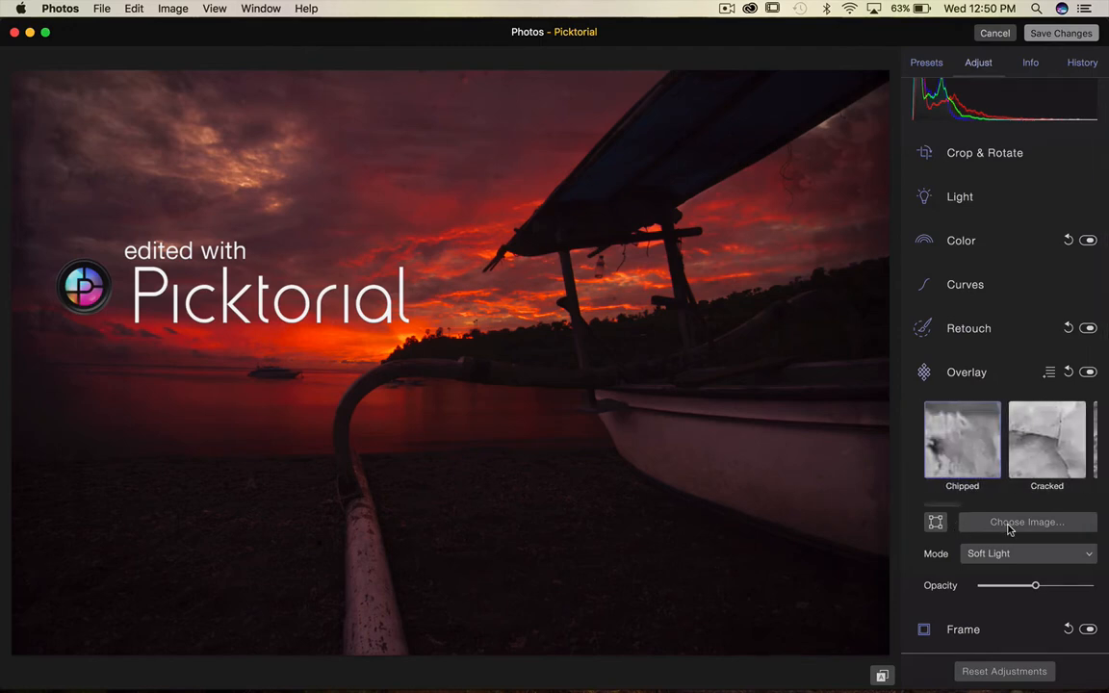
{"action": "left_click", "coordinate": [1054, 438]}
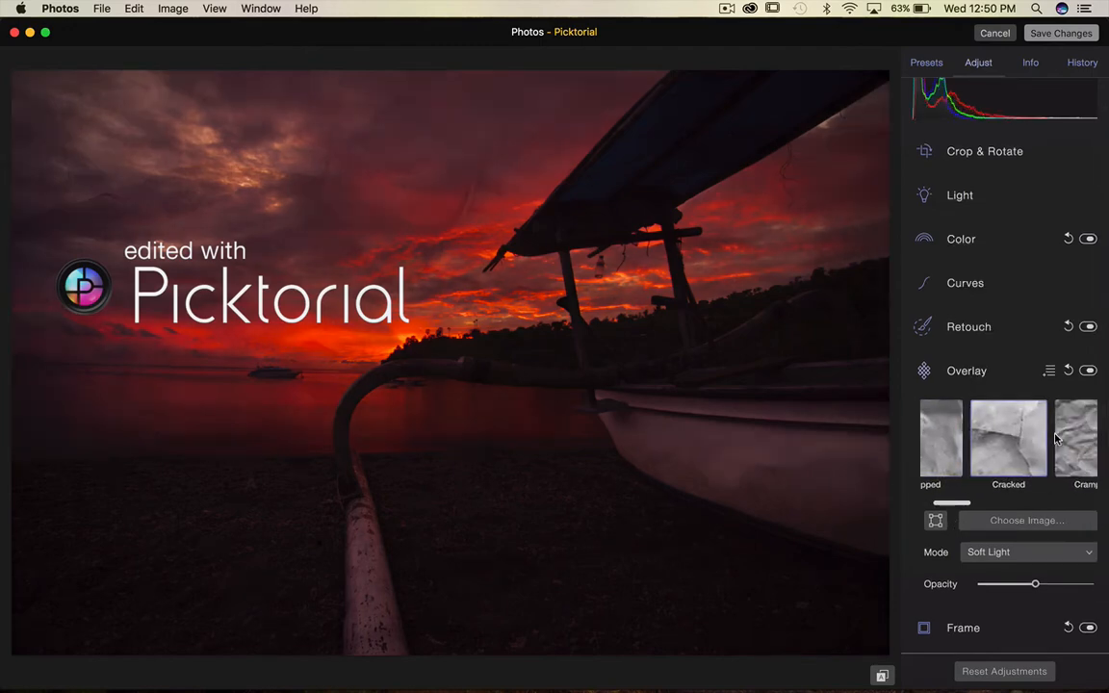
{"action": "left_click", "coordinate": [1054, 438]}
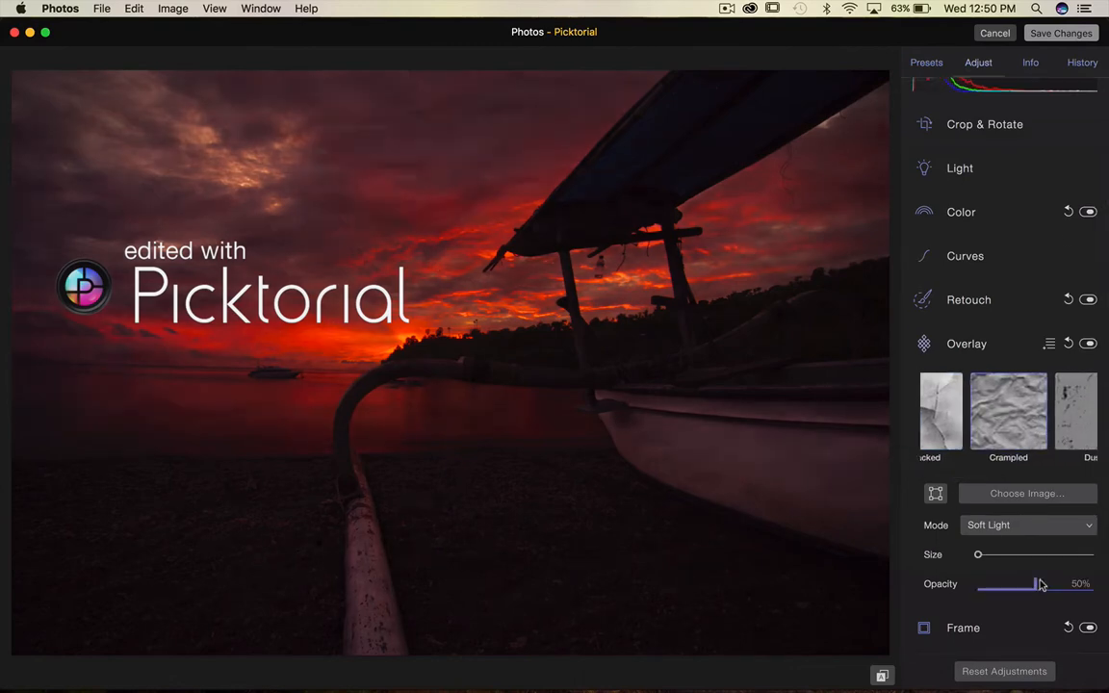
Raise the Crampled overlay's opacity to full, then pull it back partway.
{"action": "left_click_drag", "start_coordinate": [1037, 584], "coordinate": [1107, 597]}
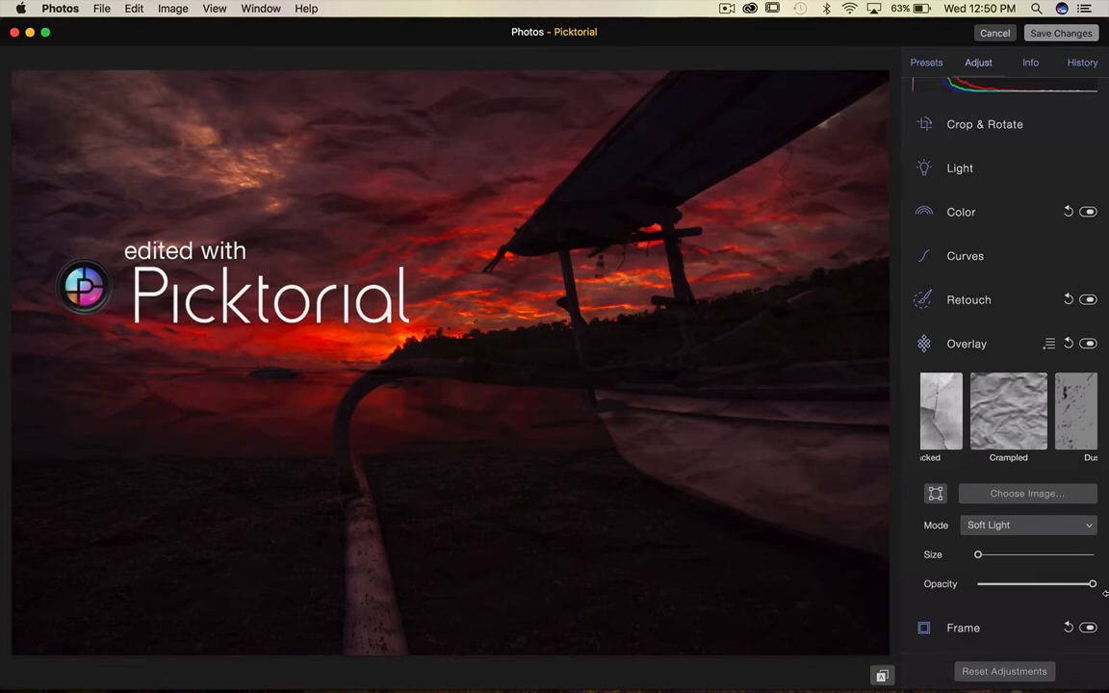
{"action": "left_click_drag", "start_coordinate": [1094, 584], "coordinate": [1048, 598]}
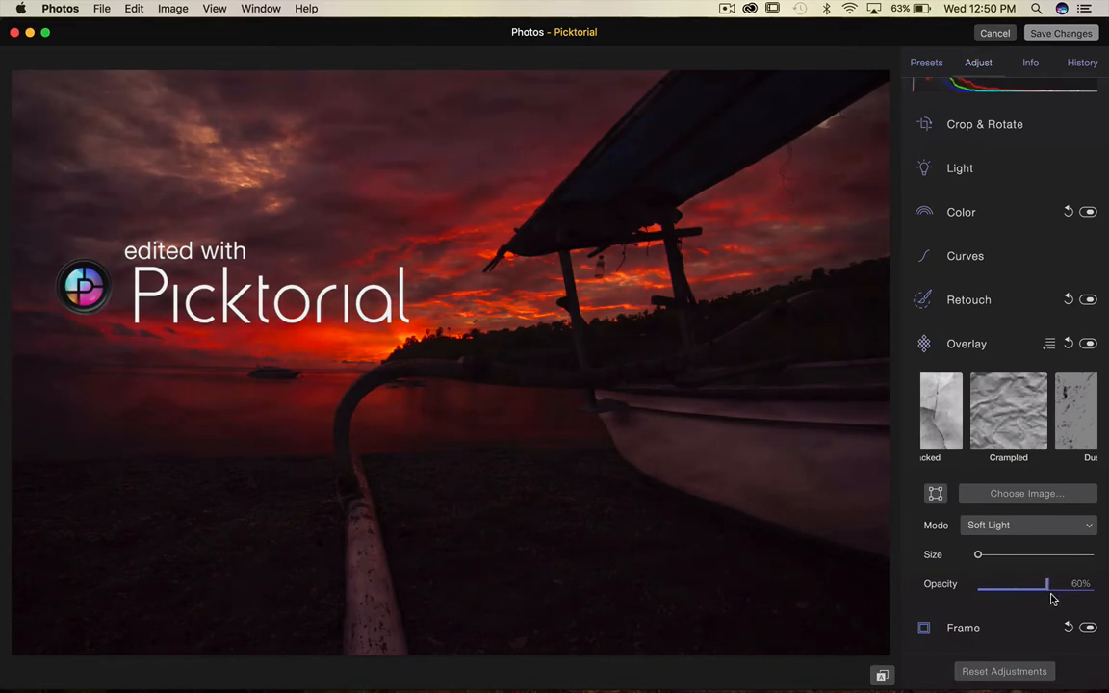
Try the Lighten and Darken blend modes for the overlay, then switch back to Soft Light.
{"action": "left_click", "coordinate": [1018, 525]}
{"action": "left_click", "coordinate": [1015, 498]}
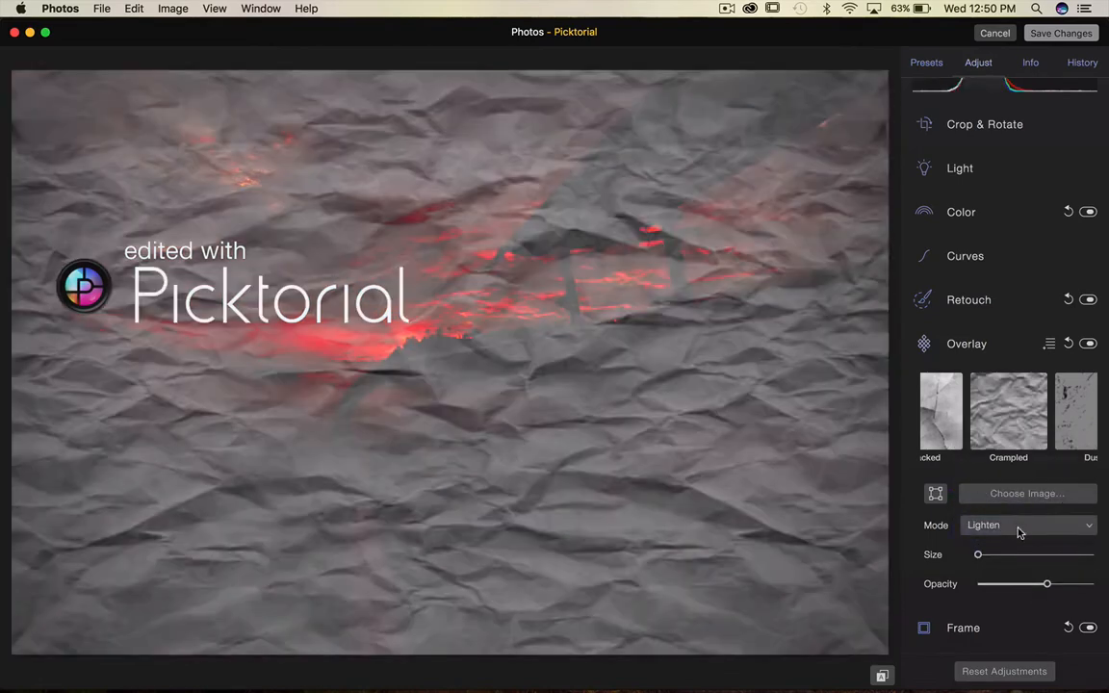
{"action": "left_click", "coordinate": [1018, 526]}
{"action": "left_click", "coordinate": [1017, 496]}
{"action": "left_click", "coordinate": [1018, 528]}
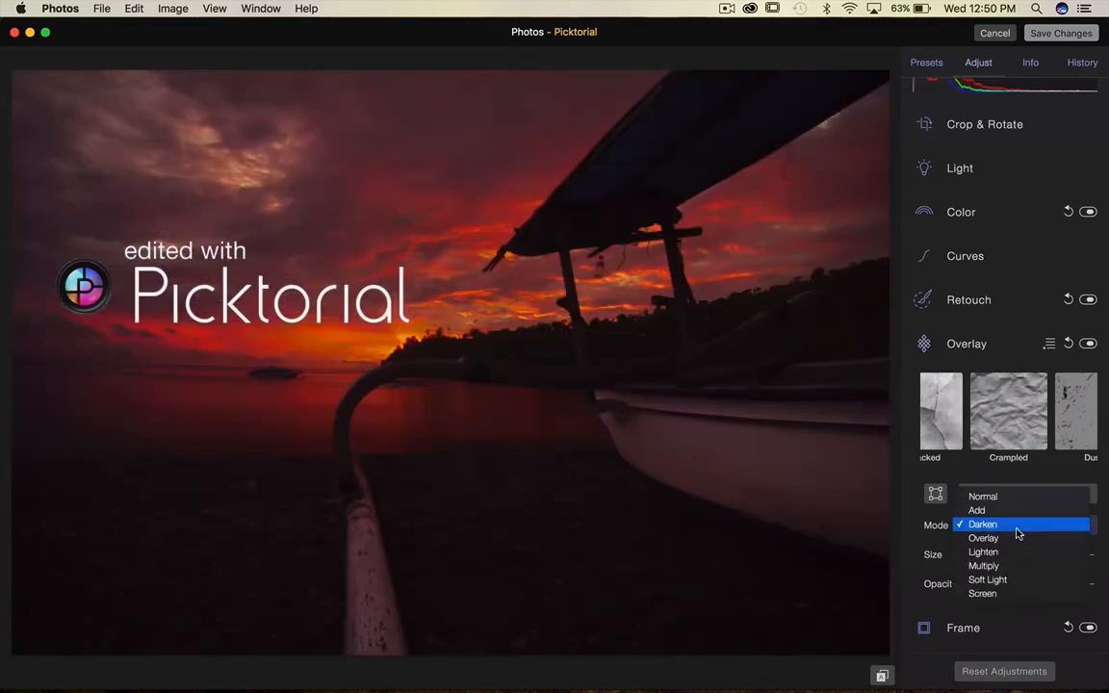
{"action": "left_click", "coordinate": [1013, 583]}
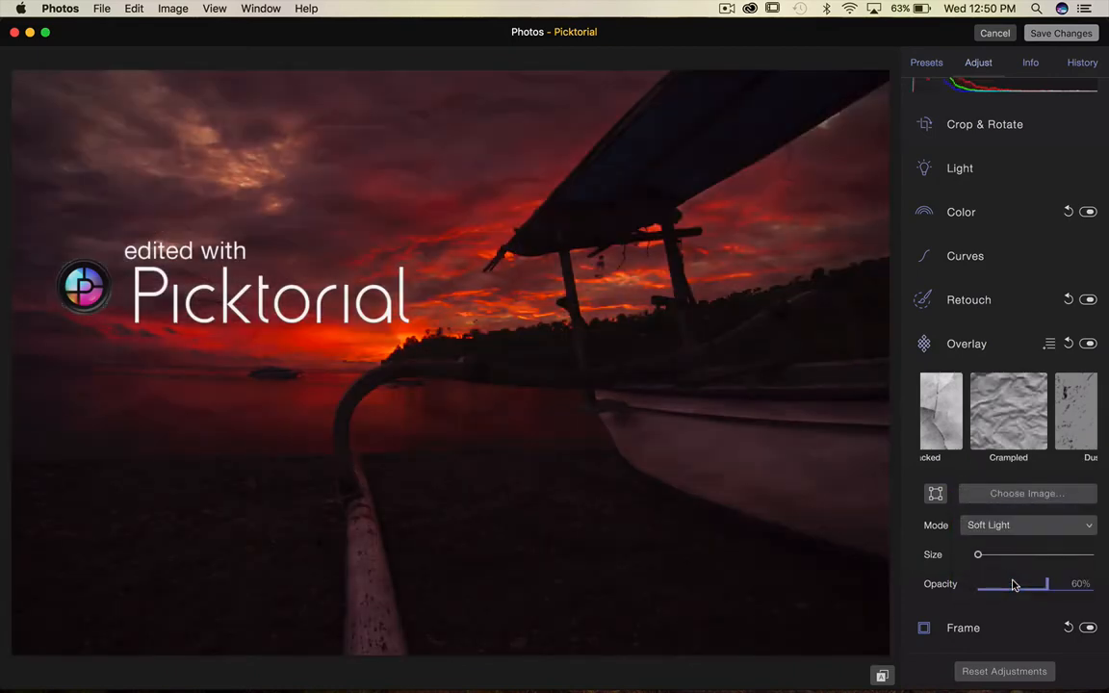
Open the overlay options menu, close the Overlay controls and reset the overlay.
{"action": "left_click", "coordinate": [1050, 345]}
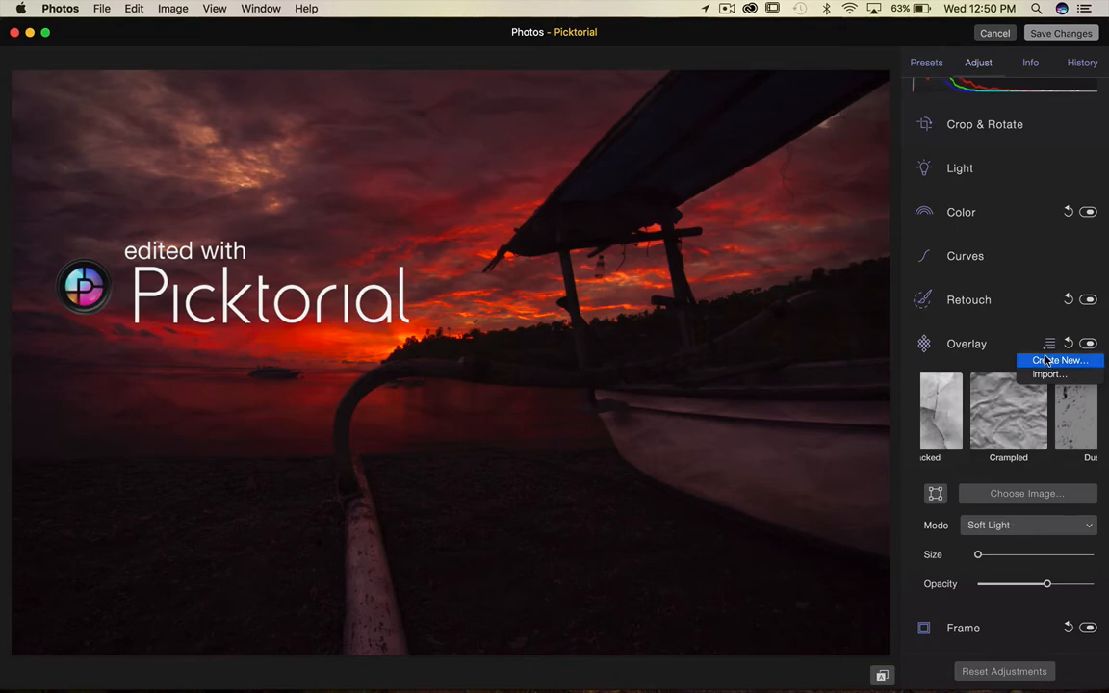
{"action": "left_click", "coordinate": [1028, 339]}
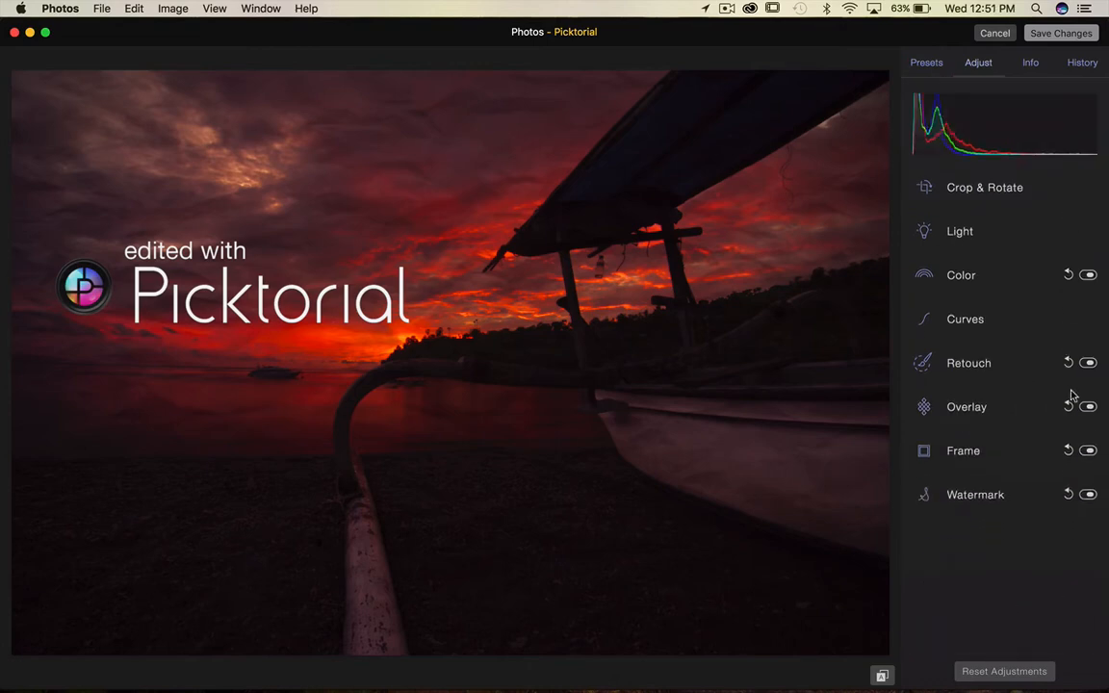
{"action": "left_click", "coordinate": [1068, 408]}
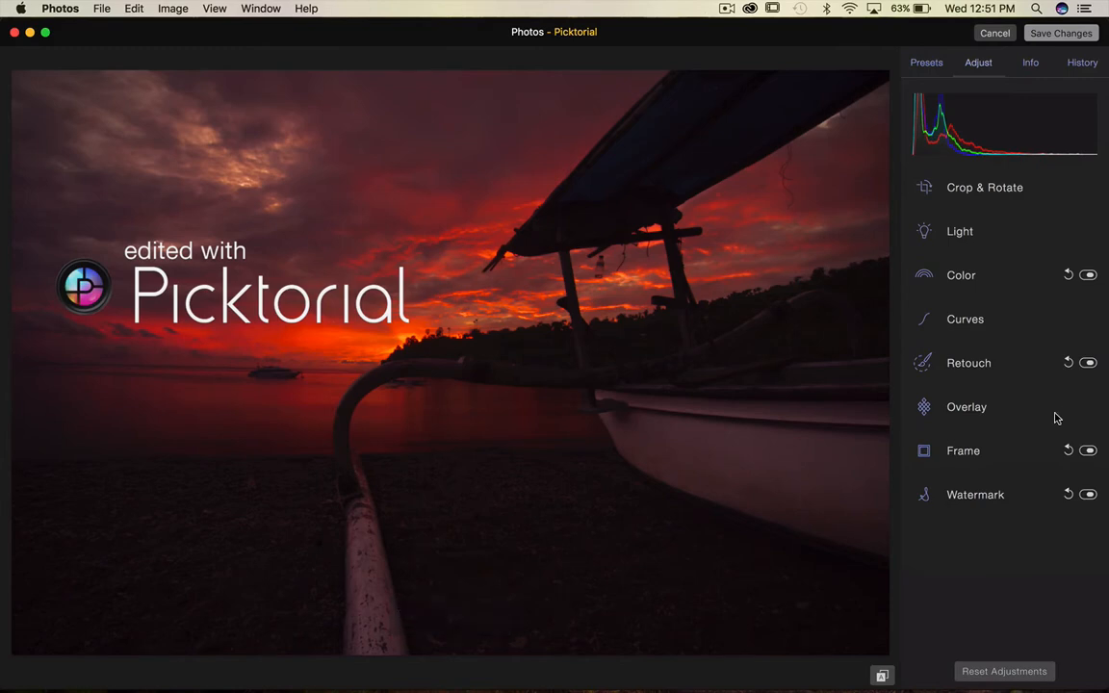
Open the Frame controls and tint the vignette colour with the brightness, saturation and hue sliders, then zero them again.
{"action": "left_click", "coordinate": [926, 450]}
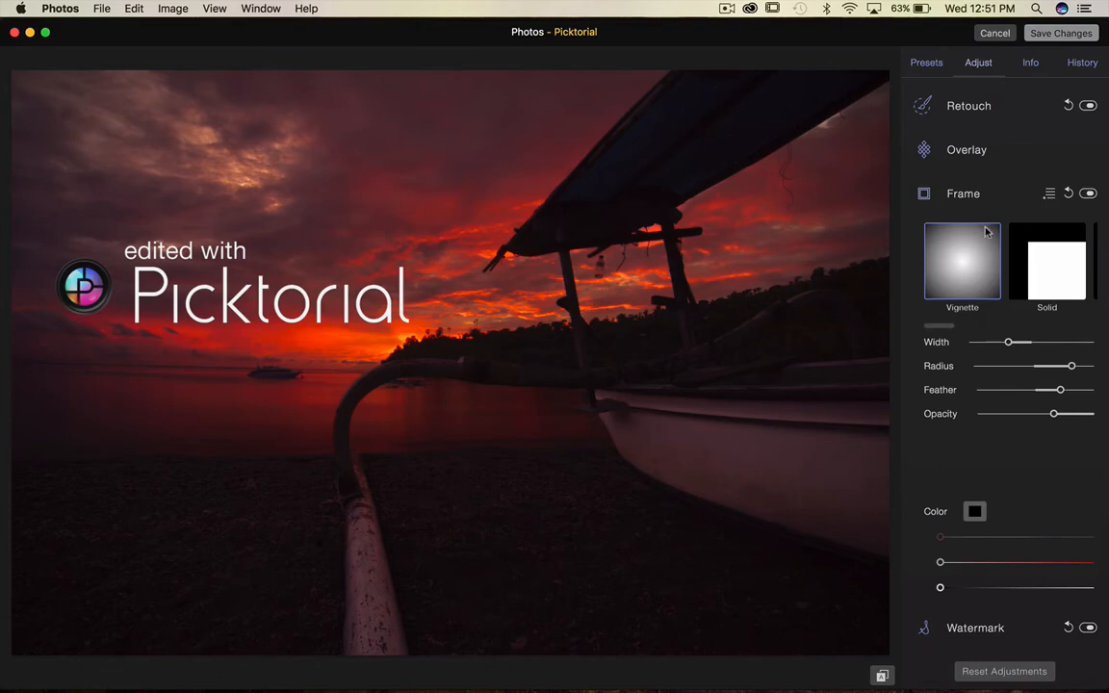
{"action": "scroll", "coordinate": [966, 468], "scroll_direction": "down", "scroll_amount": 2}
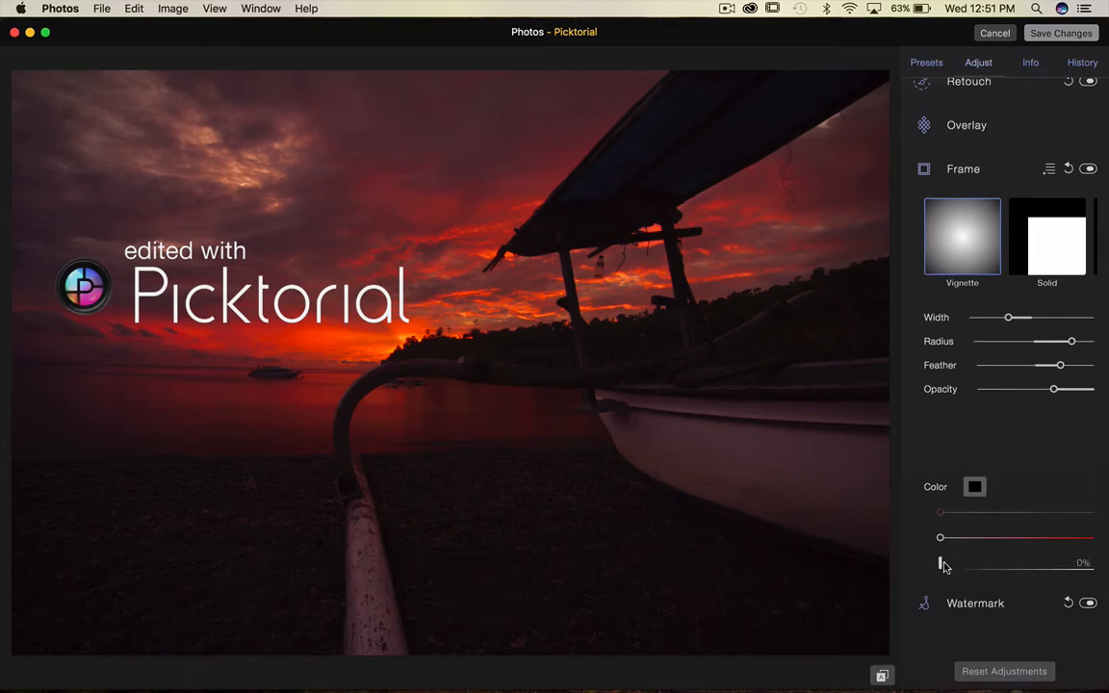
{"action": "left_click_drag", "start_coordinate": [940, 563], "coordinate": [1001, 563]}
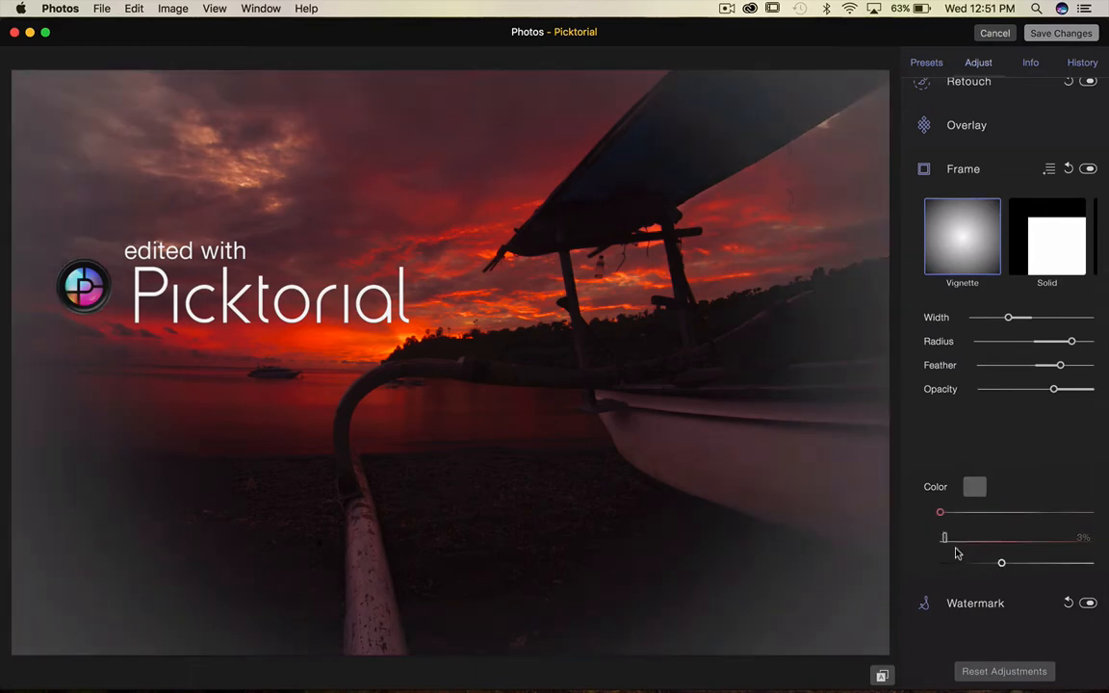
{"action": "left_click_drag", "start_coordinate": [943, 539], "coordinate": [1028, 542]}
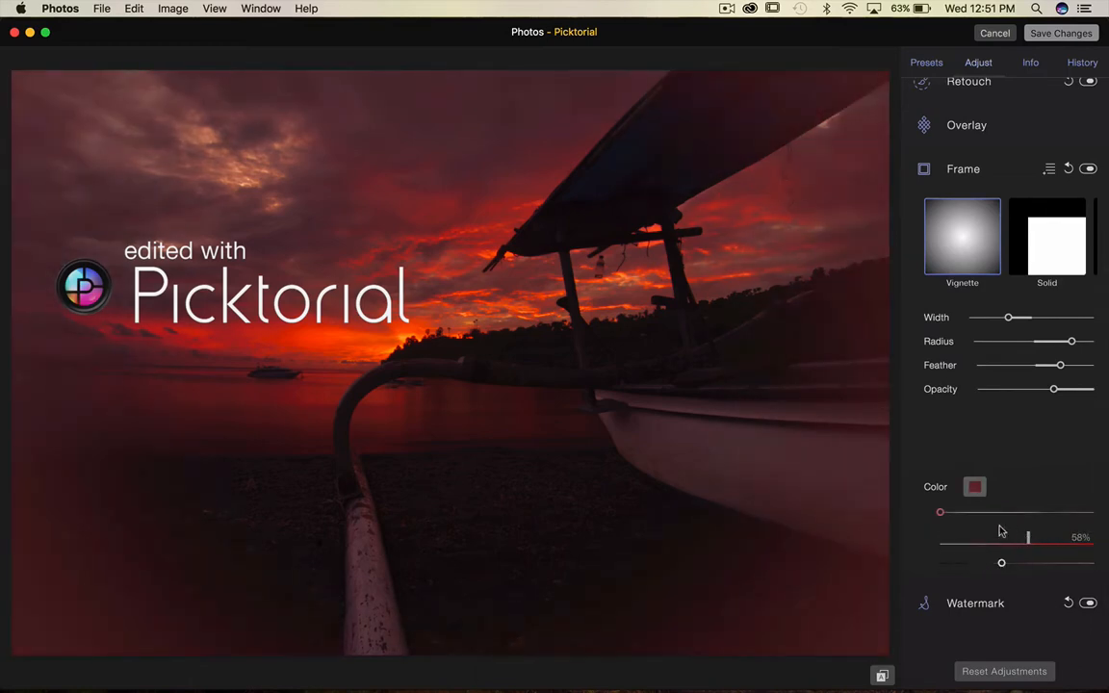
{"action": "mouse_move", "coordinate": [941, 512]}
{"action": "left_mouse_down"}
{"action": "mouse_move", "coordinate": [1088, 513]}
{"action": "mouse_move", "coordinate": [1072, 525]}
{"action": "mouse_move", "coordinate": [931, 517]}
{"action": "left_mouse_up"}
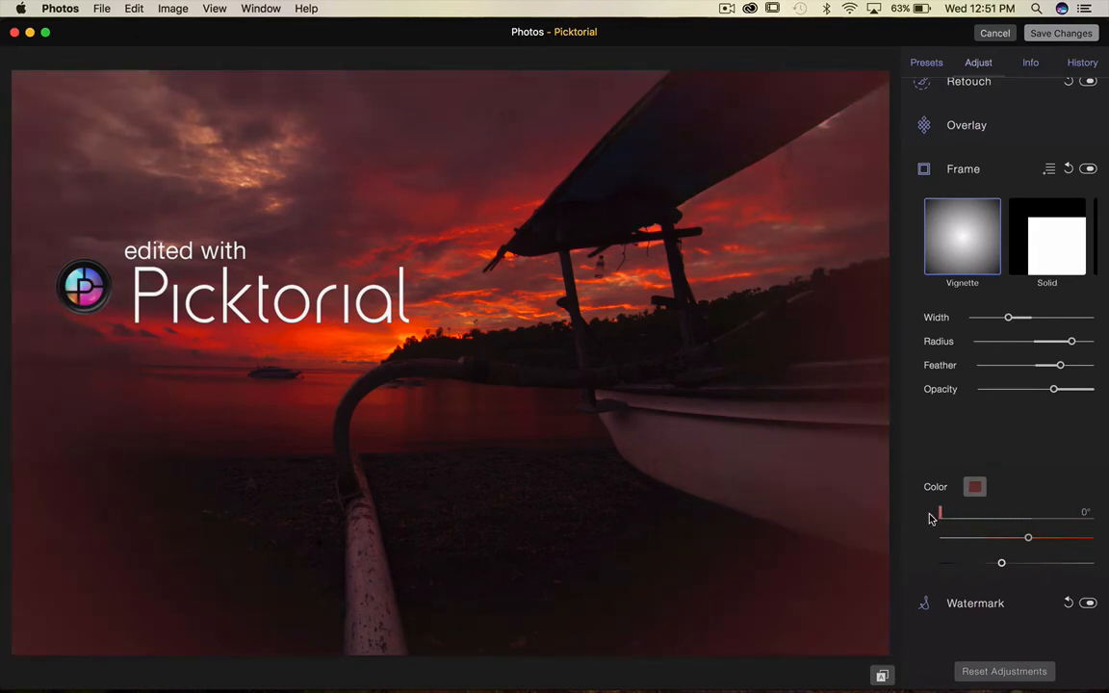
{"action": "left_click_drag", "start_coordinate": [1029, 537], "coordinate": [922, 534]}
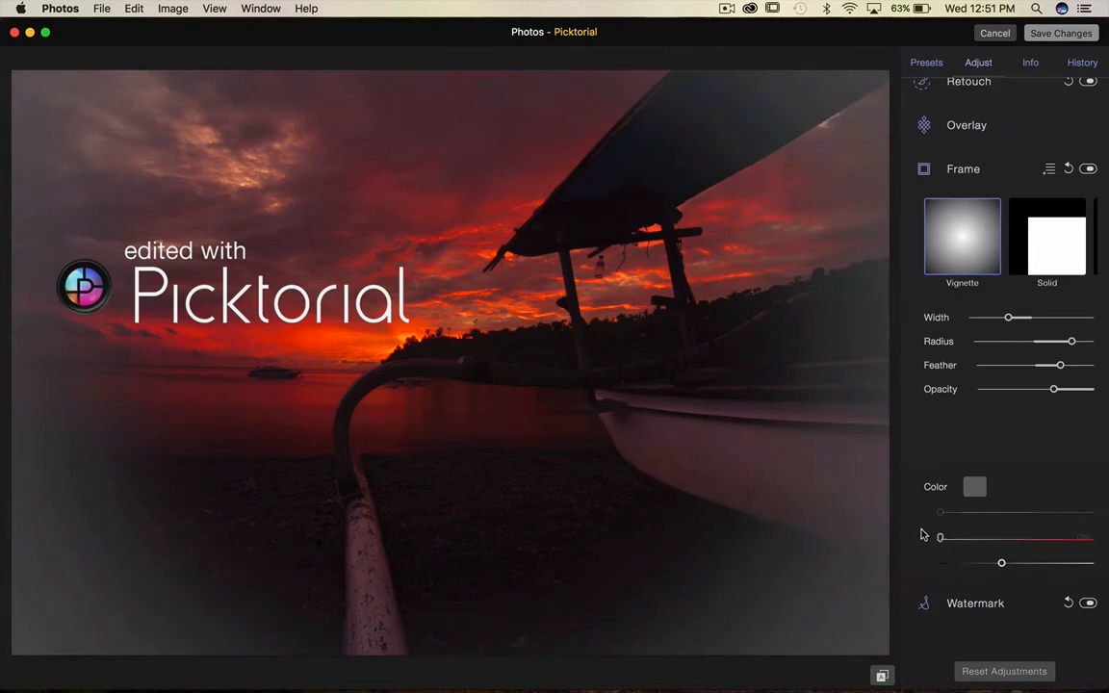
{"action": "left_click_drag", "start_coordinate": [1002, 562], "coordinate": [919, 553]}
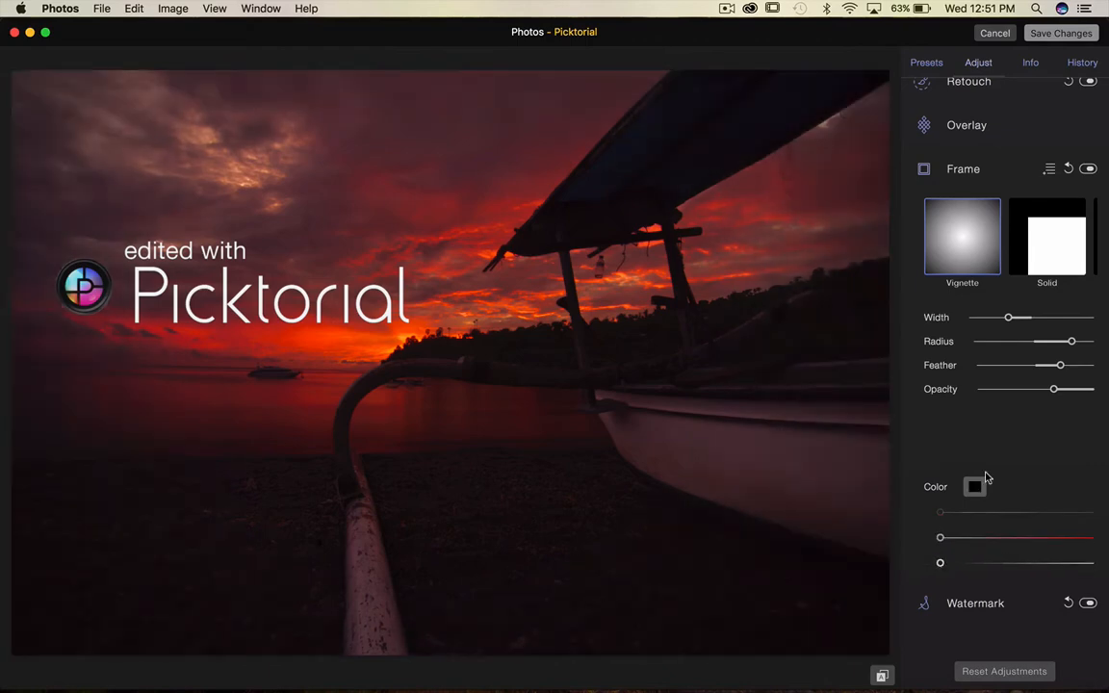
Try the Solid, Rounded and Analog frame styles.
{"action": "scroll", "coordinate": [993, 371], "scroll_direction": "up", "scroll_amount": 2}
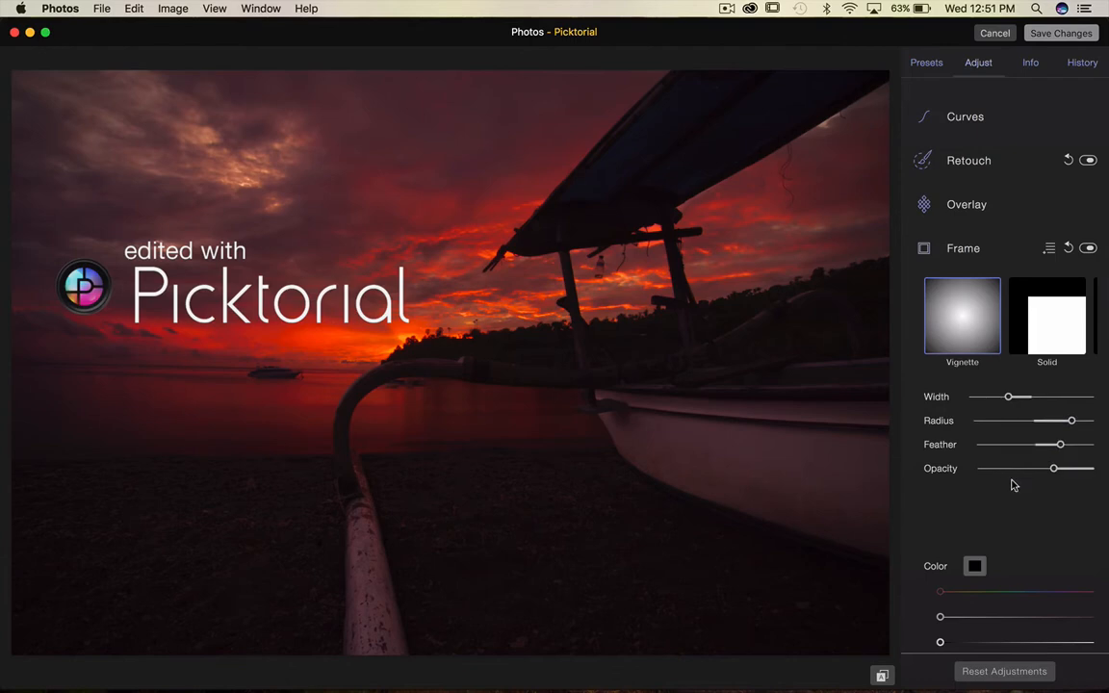
{"action": "scroll", "coordinate": [1037, 332], "scroll_direction": "right", "scroll_amount": 3}
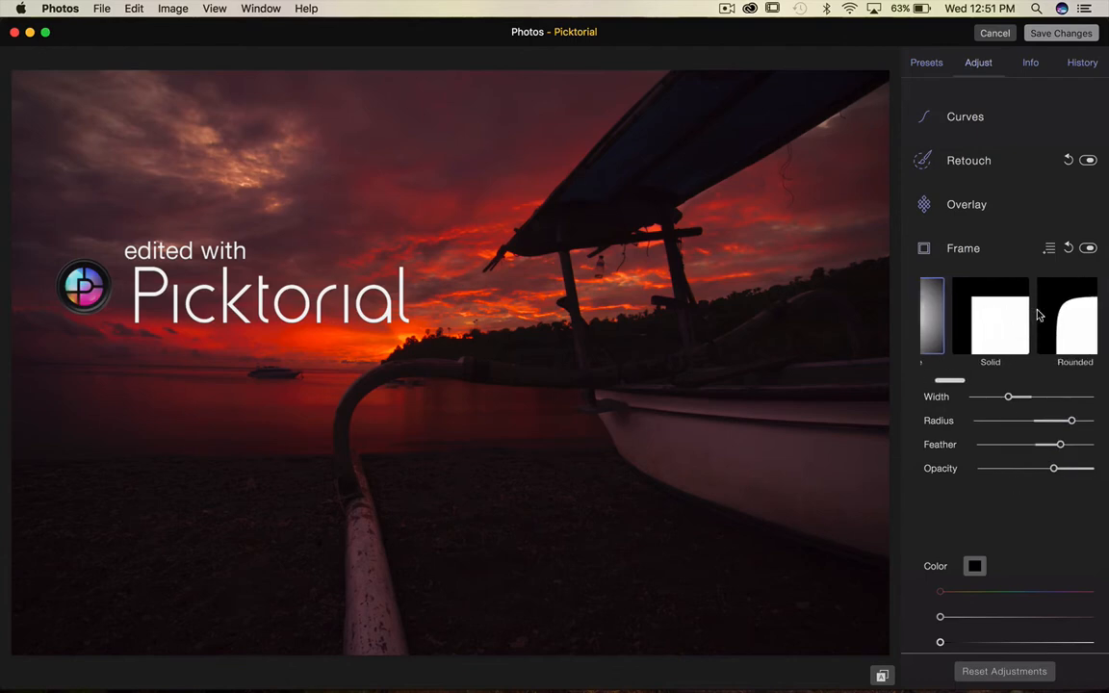
{"action": "left_click", "coordinate": [986, 325]}
{"action": "scroll", "coordinate": [986, 325], "scroll_direction": "right", "scroll_amount": 2}
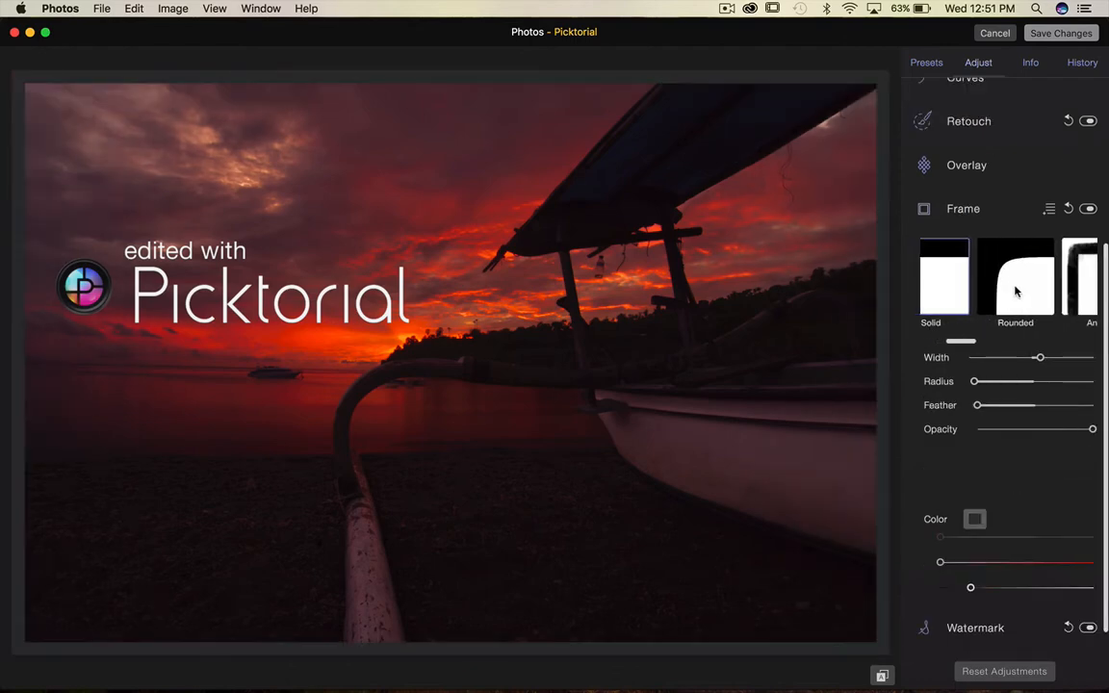
{"action": "left_click", "coordinate": [1014, 292]}
{"action": "scroll", "coordinate": [1021, 290], "scroll_direction": "right", "scroll_amount": 2}
{"action": "left_click", "coordinate": [1044, 291]}
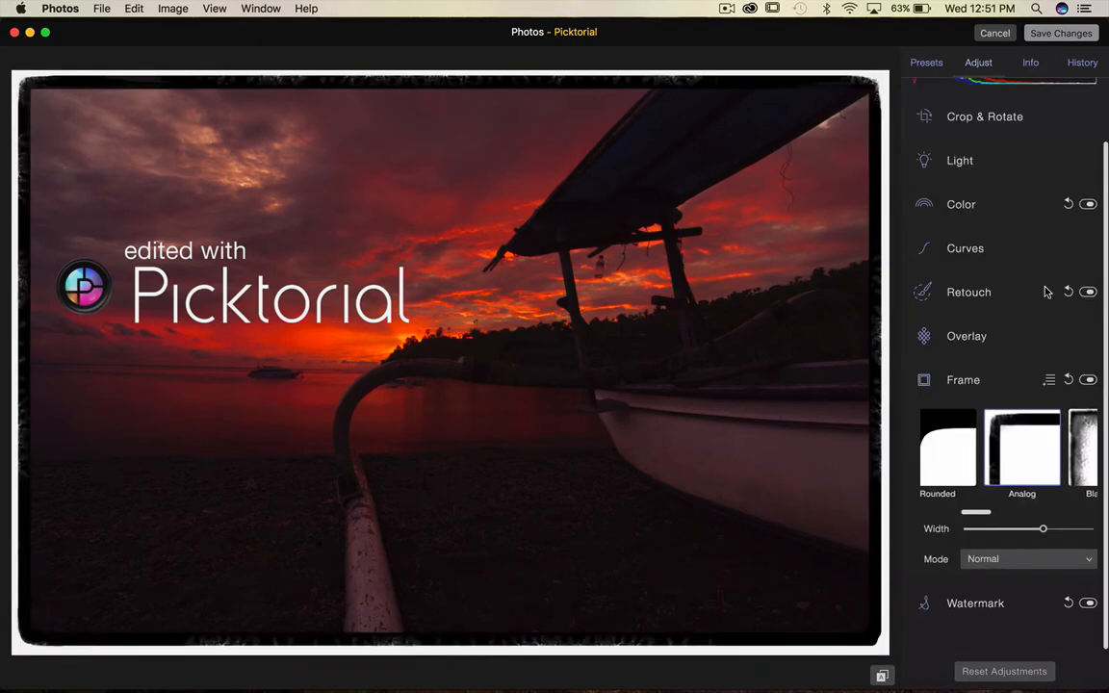
Try the Blackbone, Dirty and Film C frame styles.
{"action": "scroll", "coordinate": [1006, 444], "scroll_direction": "right", "scroll_amount": 2}
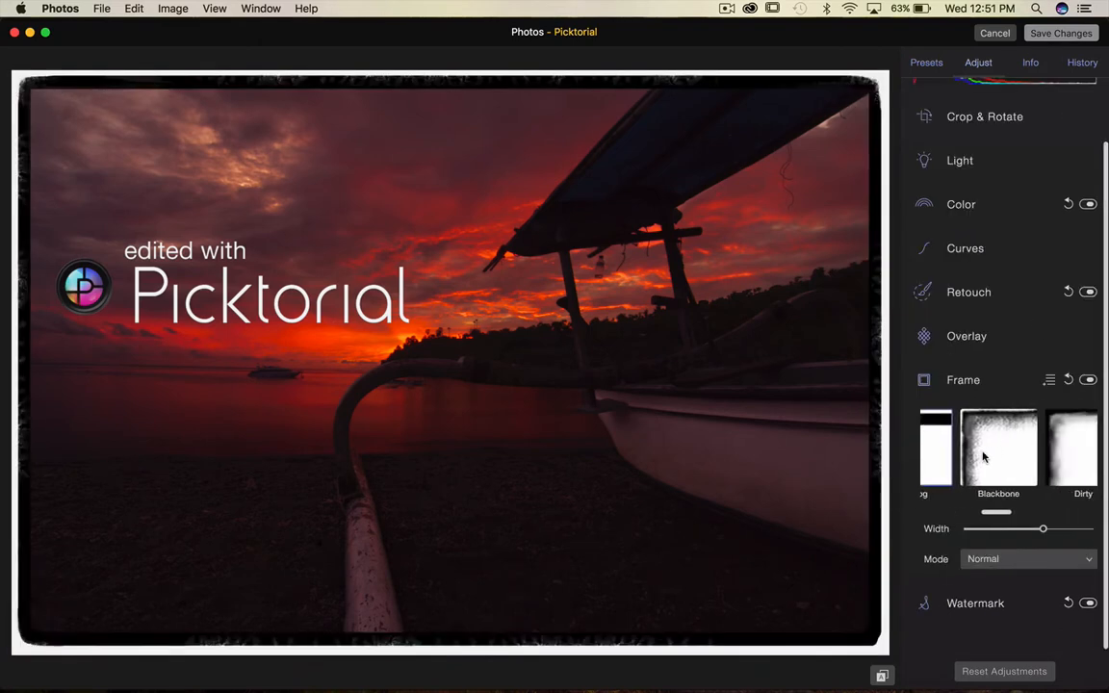
{"action": "left_click", "coordinate": [983, 456]}
{"action": "scroll", "coordinate": [983, 456], "scroll_direction": "right", "scroll_amount": 1}
{"action": "left_click", "coordinate": [983, 456]}
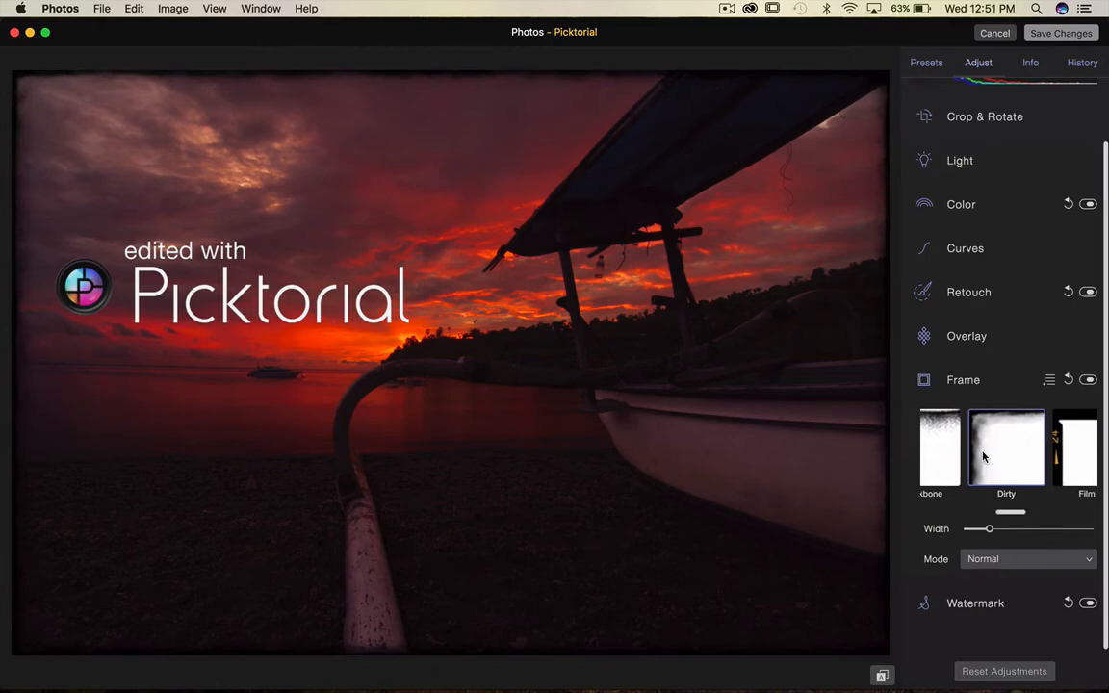
{"action": "scroll", "coordinate": [983, 456], "scroll_direction": "right", "scroll_amount": 1}
{"action": "left_click", "coordinate": [1026, 465]}
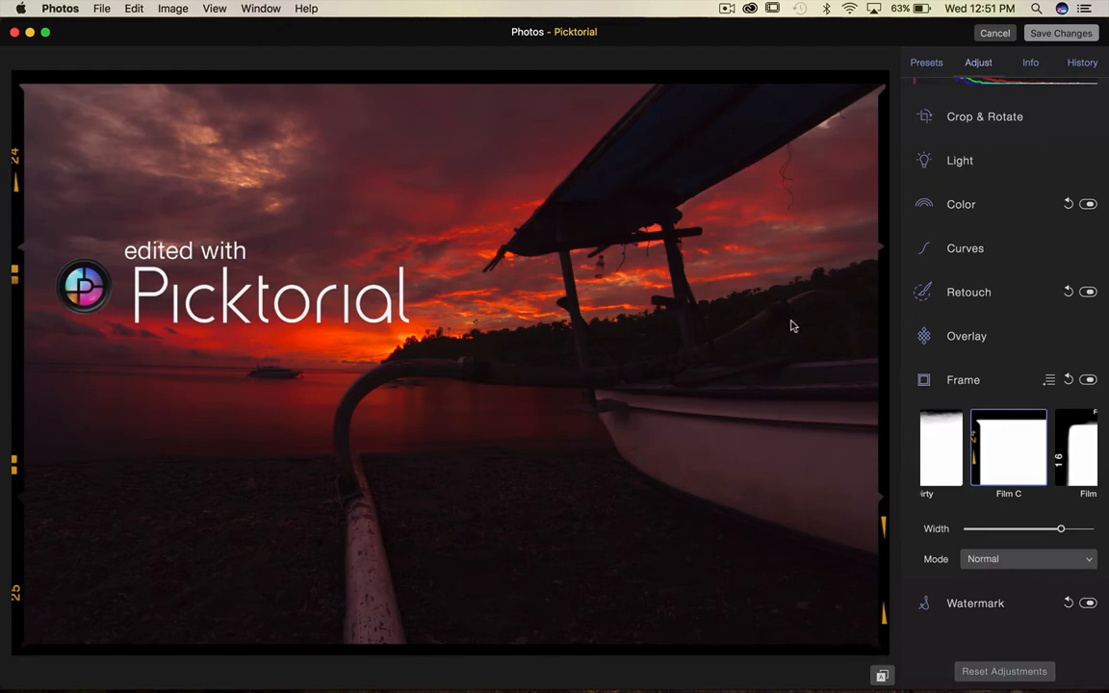
Try the Film M, Portrait, Torn and Wind frame styles.
{"action": "left_click", "coordinate": [1078, 470]}
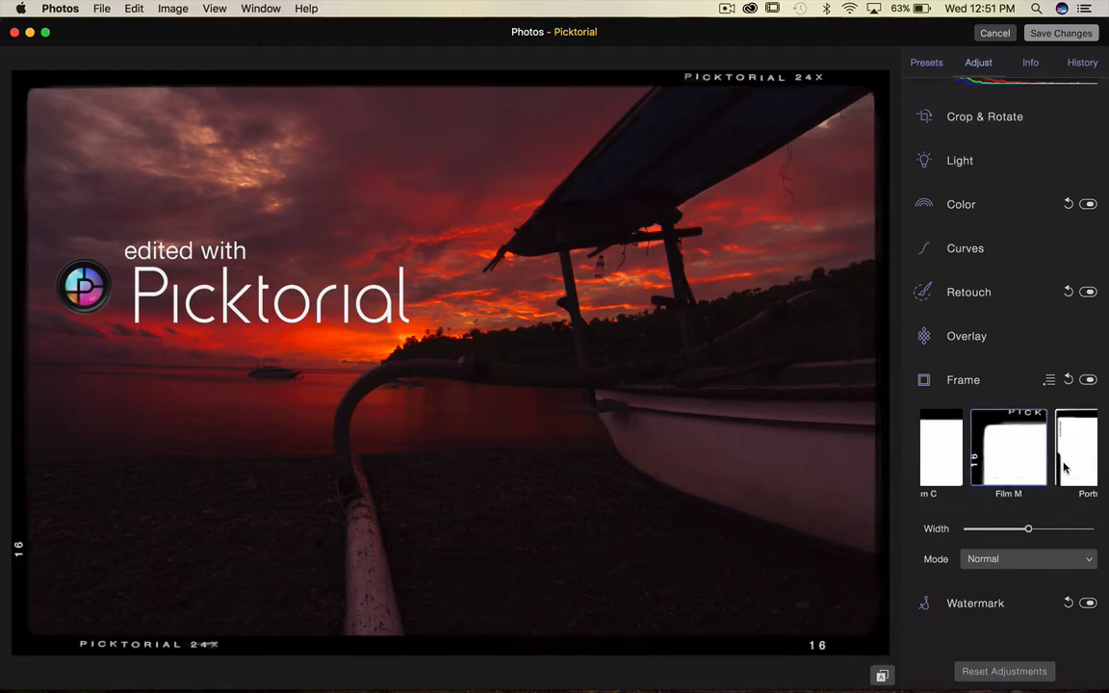
{"action": "left_click", "coordinate": [1064, 468]}
{"action": "scroll", "coordinate": [1001, 462], "scroll_direction": "right", "scroll_amount": 2}
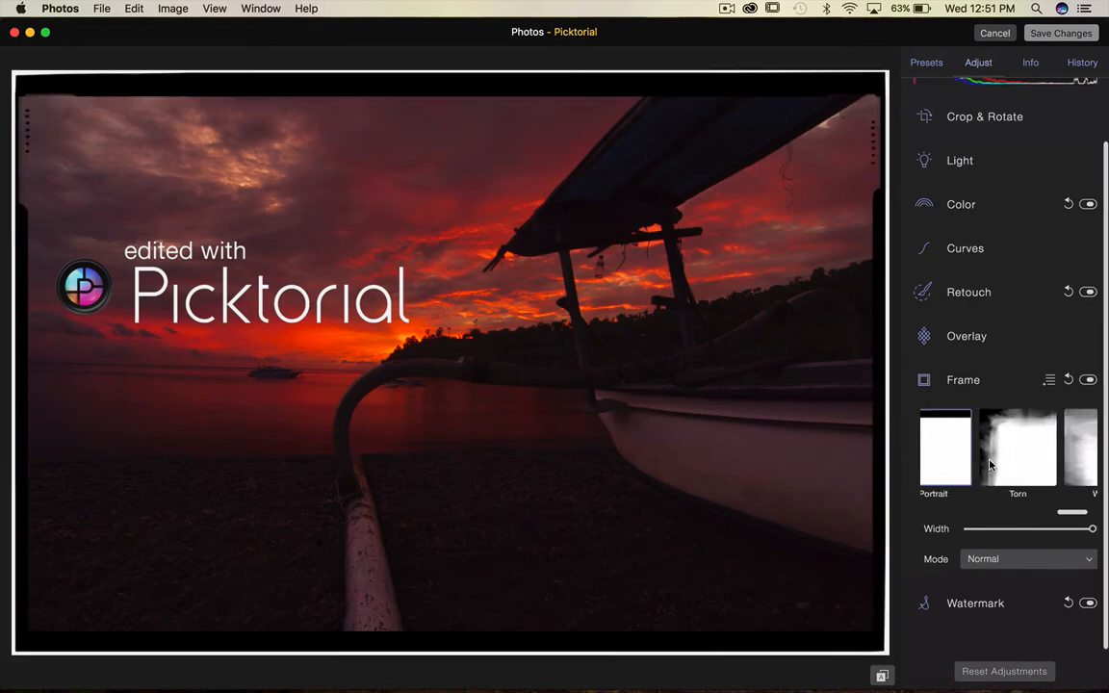
{"action": "left_click", "coordinate": [1010, 468]}
{"action": "left_click", "coordinate": [1055, 452]}
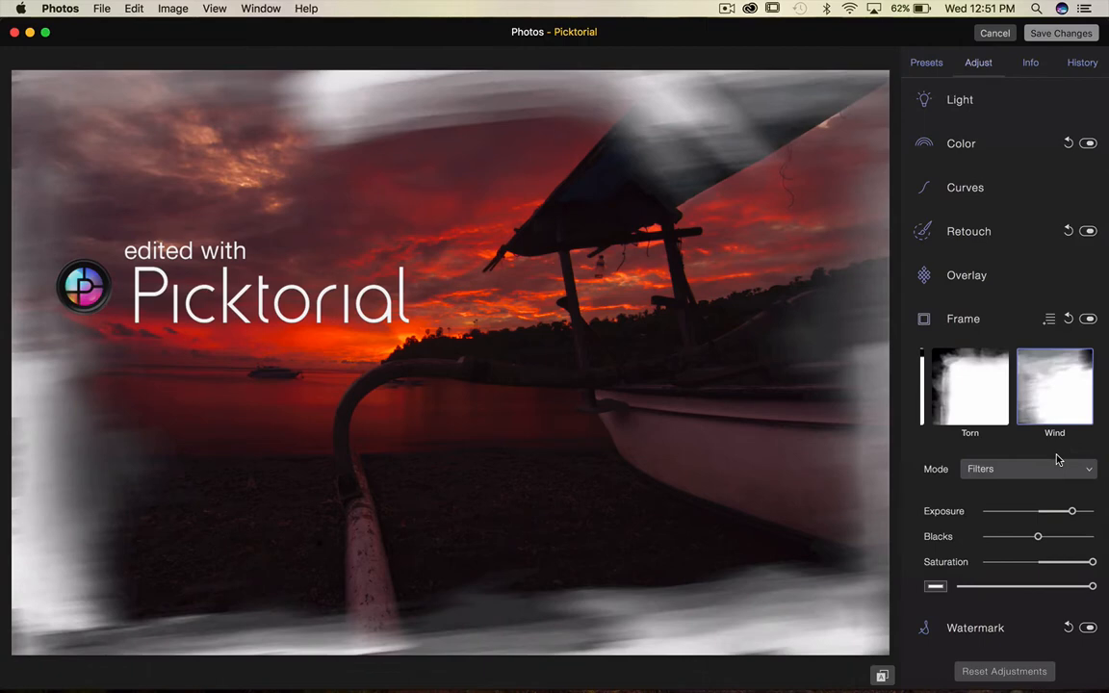
Reselect the Vignette frame, close the Frame controls and open the Watermark controls.
{"action": "scroll", "coordinate": [953, 404], "scroll_direction": "right", "scroll_amount": 3}
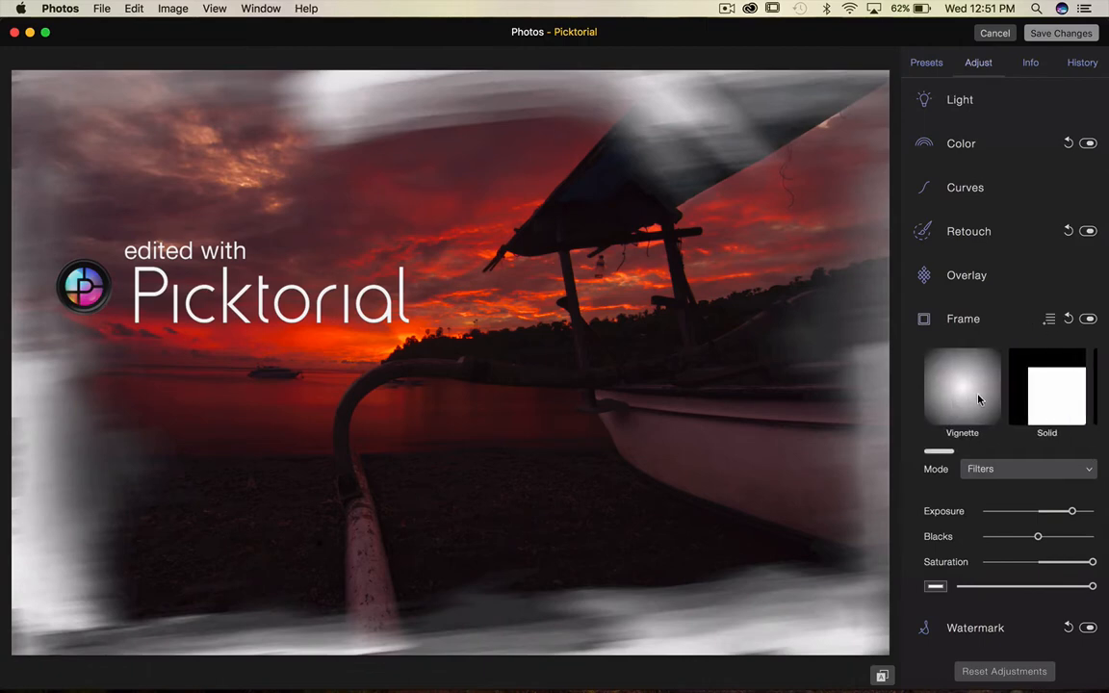
{"action": "left_click", "coordinate": [978, 399]}
{"action": "left_click", "coordinate": [919, 295]}
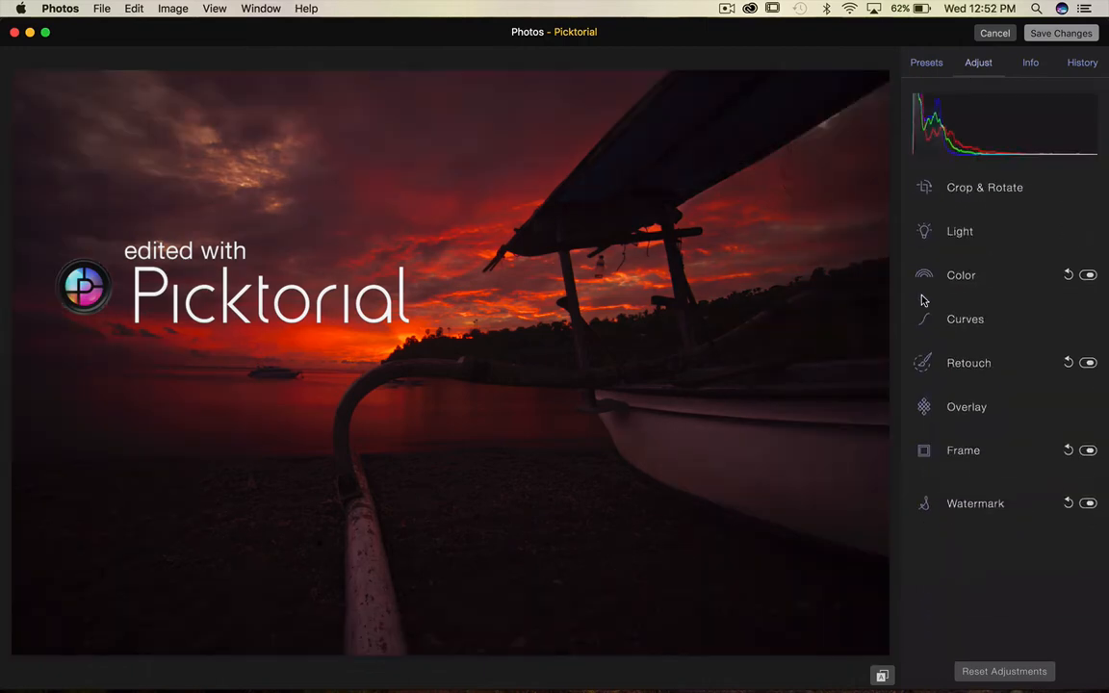
{"action": "left_click", "coordinate": [926, 495]}
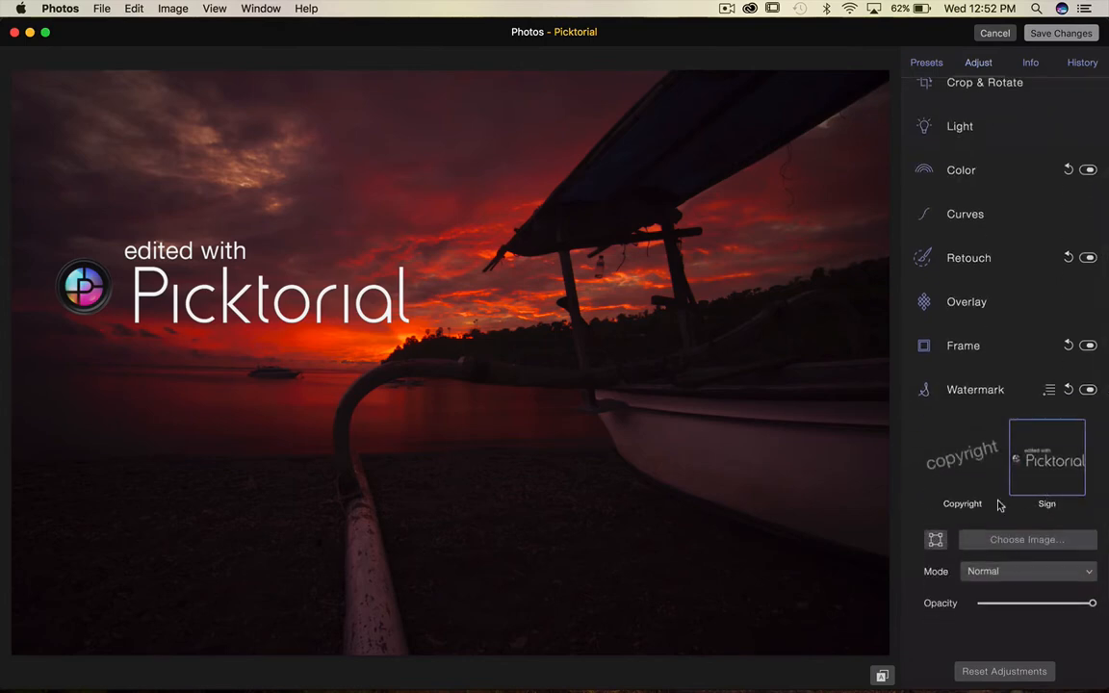
Move the watermark slightly up and scale it down a little, then close the Watermark controls.
{"action": "left_click", "coordinate": [935, 541]}
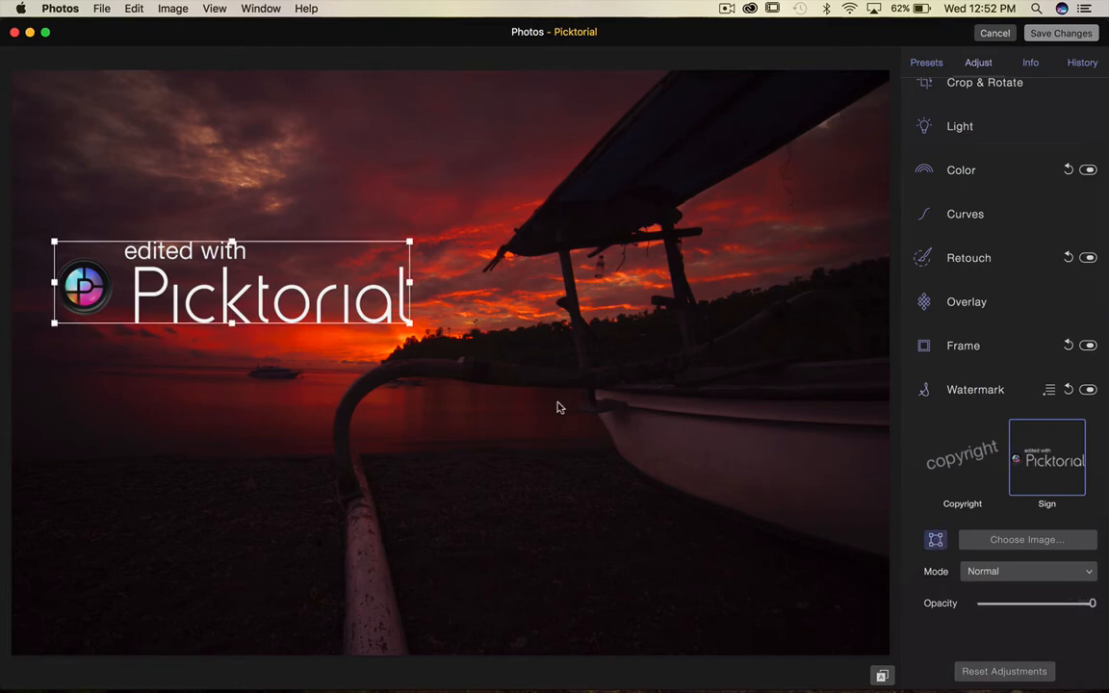
{"action": "left_click_drag", "start_coordinate": [288, 248], "coordinate": [339, 222]}
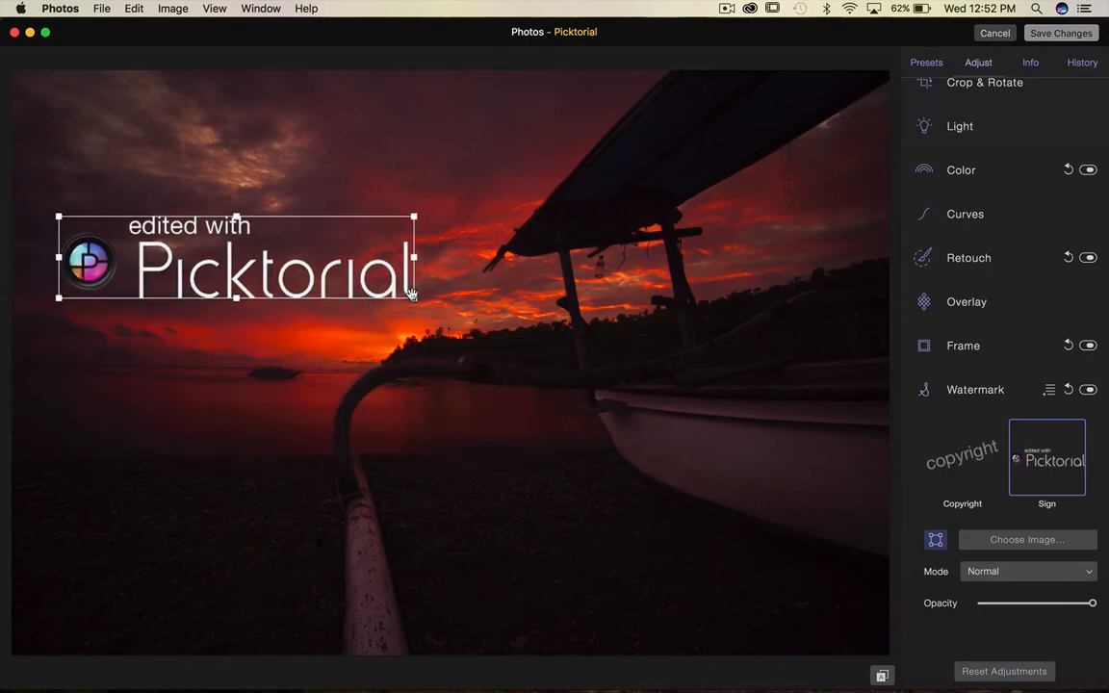
{"action": "mouse_move", "coordinate": [415, 302]}
{"action": "left_mouse_down"}
{"action": "mouse_move", "coordinate": [330, 247]}
{"action": "mouse_move", "coordinate": [344, 285]}
{"action": "mouse_move", "coordinate": [403, 309]}
{"action": "mouse_move", "coordinate": [408, 291]}
{"action": "mouse_move", "coordinate": [395, 292]}
{"action": "left_mouse_up"}
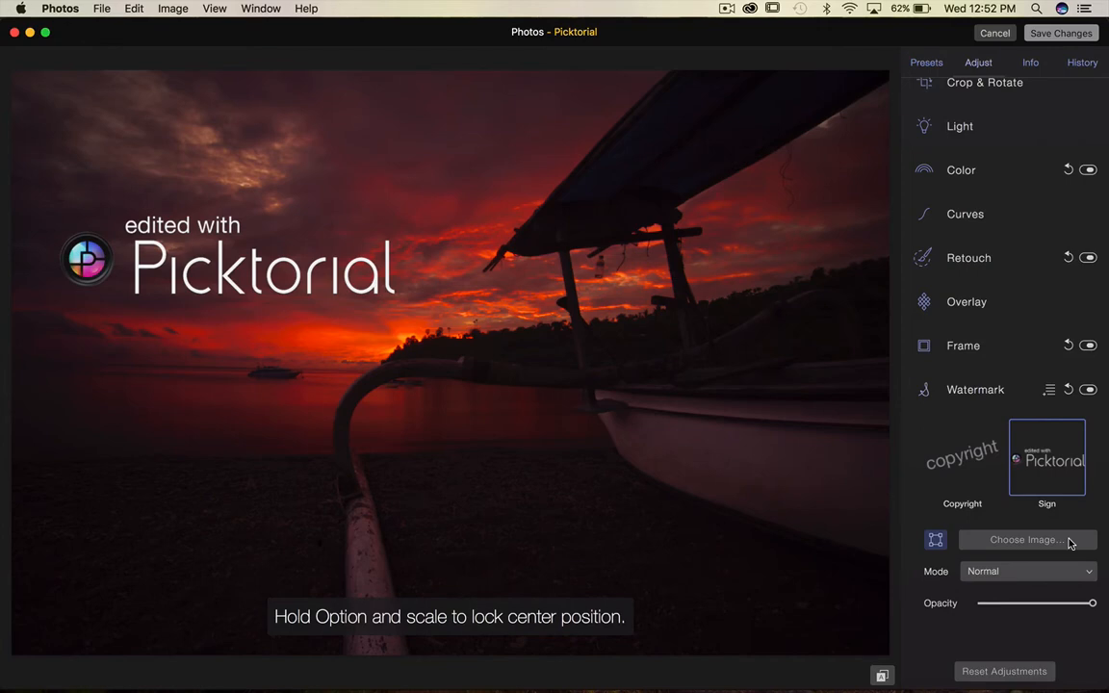
{"action": "left_click", "coordinate": [924, 394]}
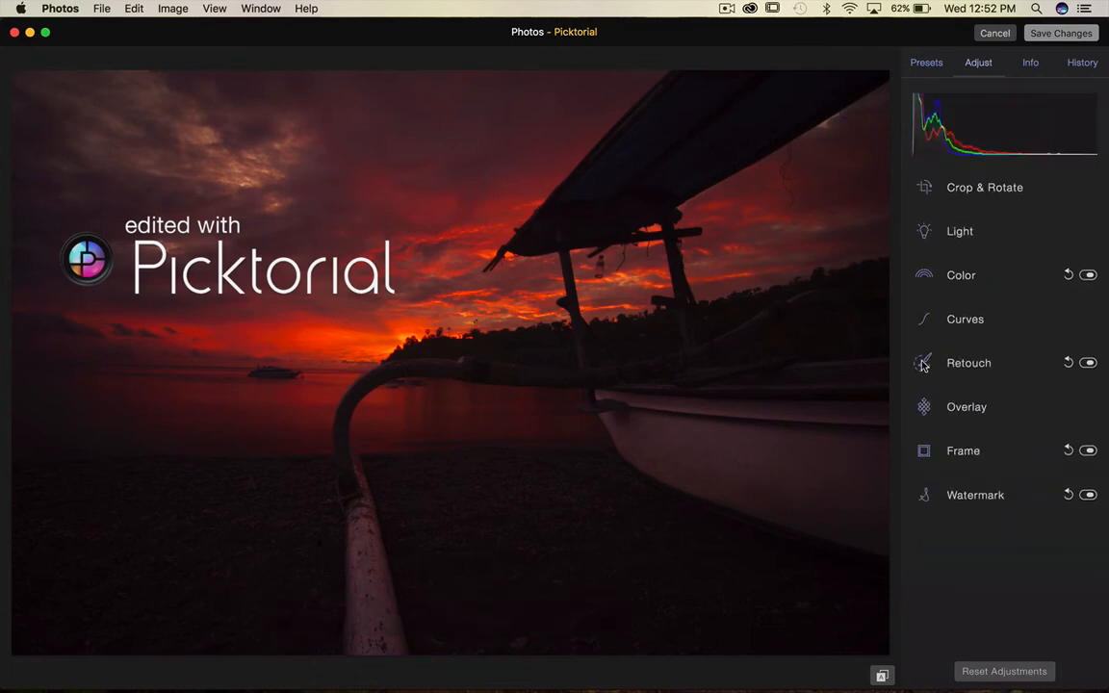
Open the Retouch Tone tool and add a new tone adjustment layer.
{"action": "left_click", "coordinate": [922, 364]}
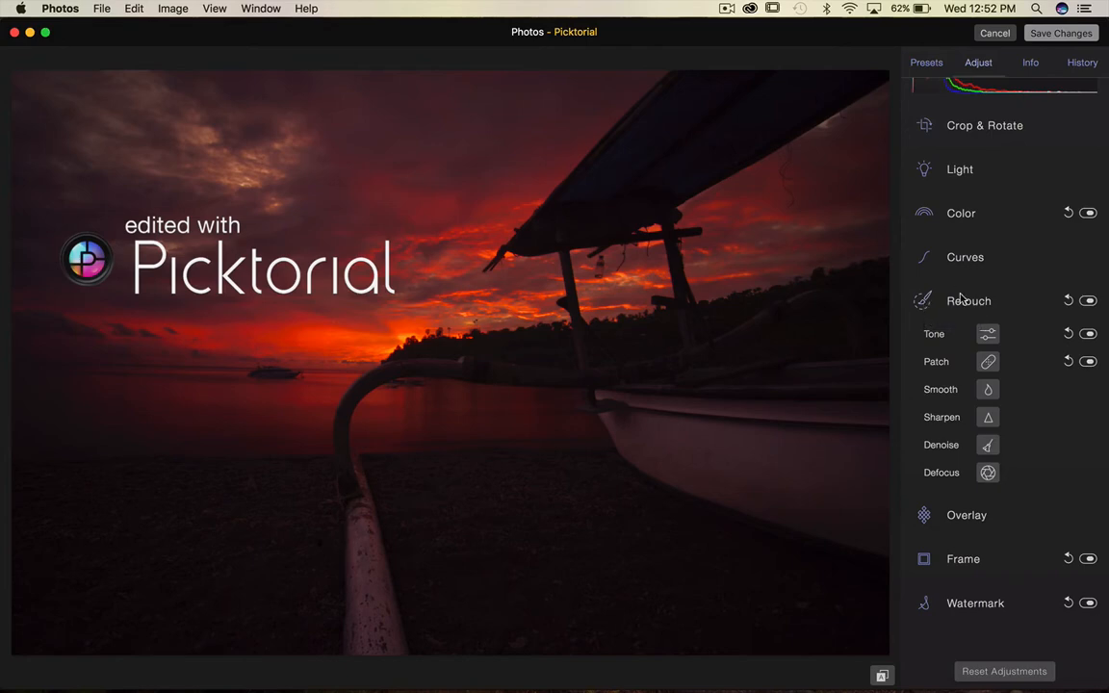
{"action": "left_click", "coordinate": [989, 334]}
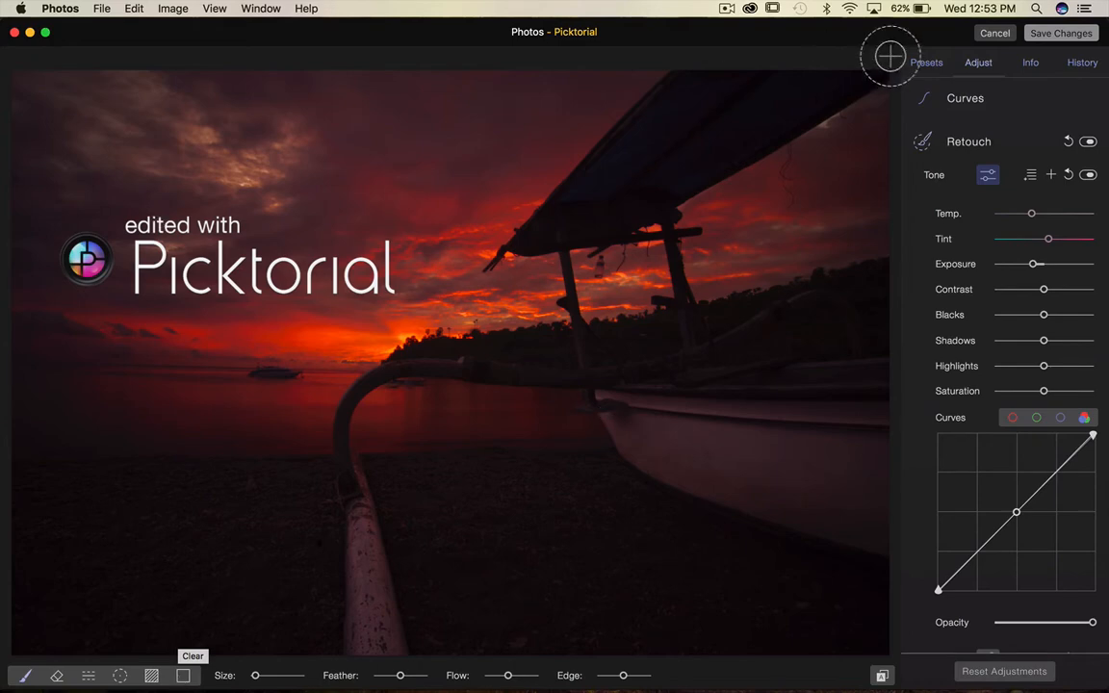
{"action": "left_click", "coordinate": [1051, 176]}
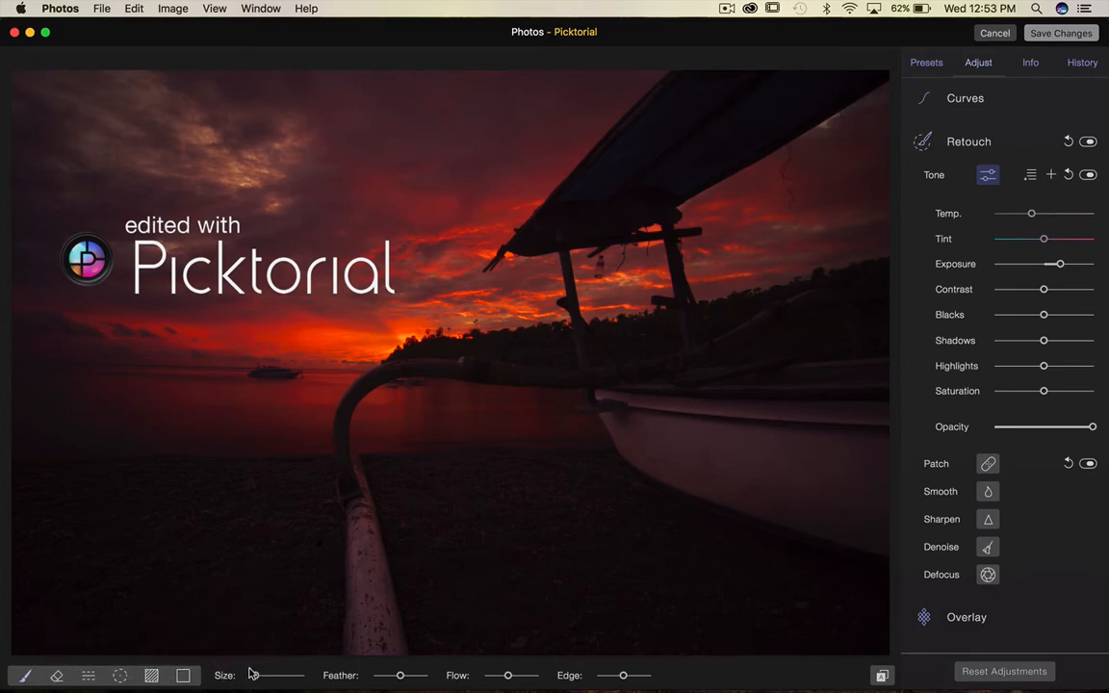
Adjust the tone brush size.
{"action": "mouse_move", "coordinate": [253, 673]}
{"action": "mouse_move", "coordinate": [253, 673]}
{"action": "left_mouse_down"}
{"action": "mouse_move", "coordinate": [269, 673]}
{"action": "mouse_move", "coordinate": [259, 673]}
{"action": "left_mouse_up"}
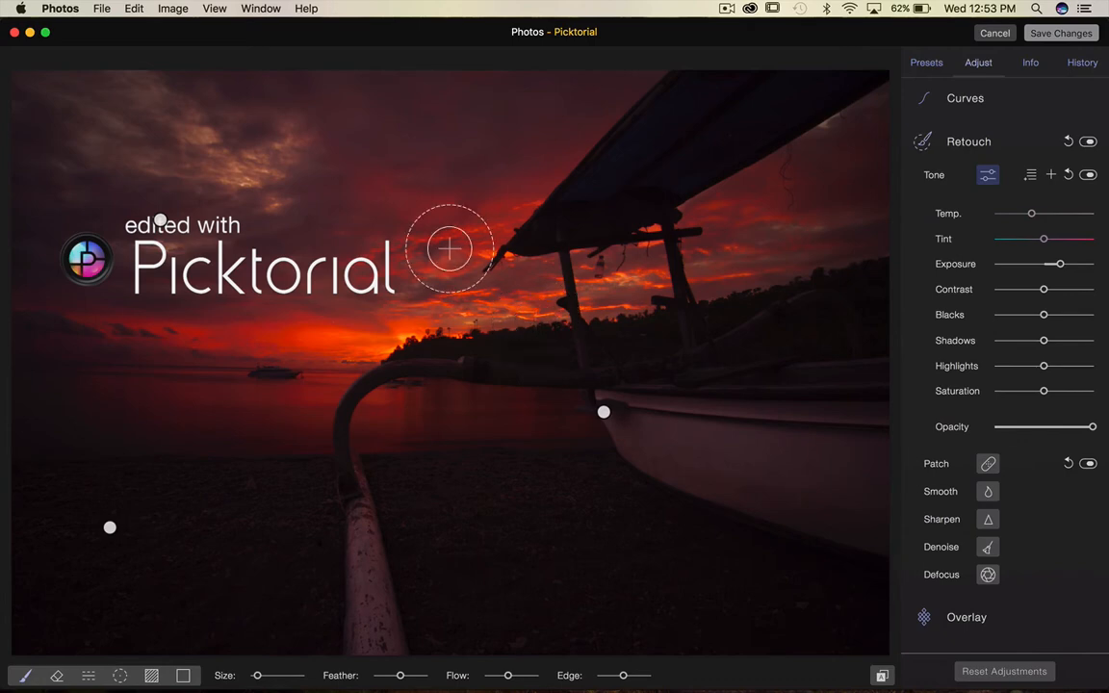
{"action": "scroll", "coordinate": [450, 248], "scroll_direction": "down", "scroll_amount": 5}
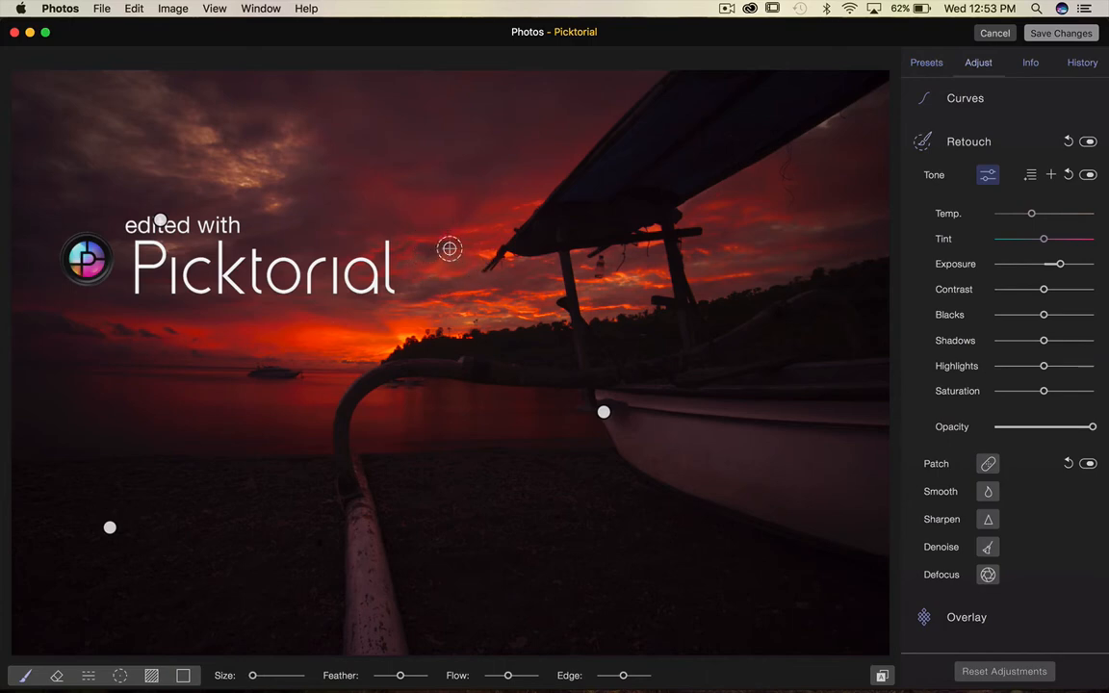
{"action": "scroll", "coordinate": [449, 249], "scroll_direction": "up", "scroll_amount": 3}
{"action": "scroll", "coordinate": [449, 248], "scroll_direction": "up", "scroll_amount": 4}
{"action": "scroll", "coordinate": [450, 248], "scroll_direction": "down", "scroll_amount": 6}
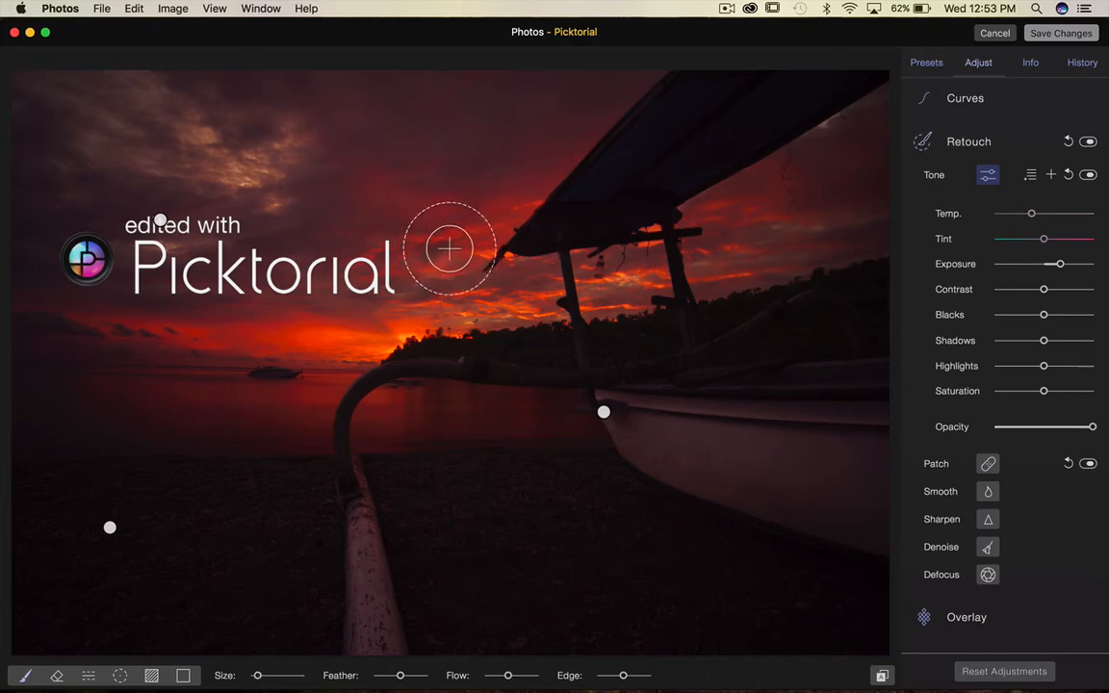
{"action": "scroll", "coordinate": [450, 248], "scroll_direction": "up", "scroll_amount": 5}
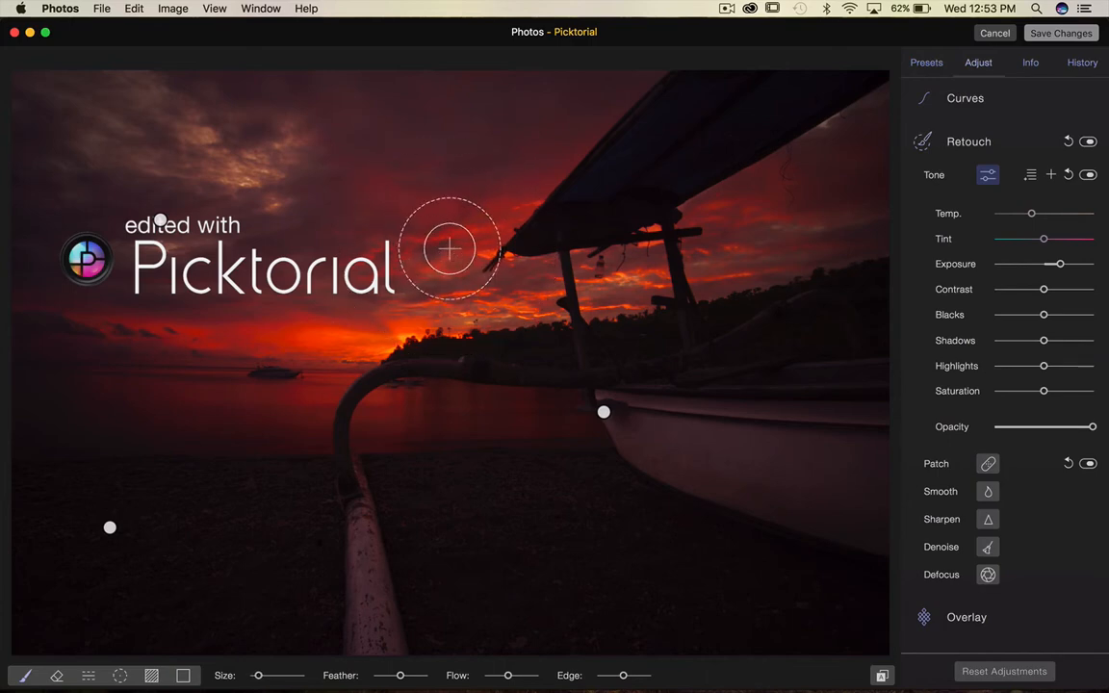
{"action": "scroll", "coordinate": [449, 248], "scroll_direction": "down", "scroll_amount": 5}
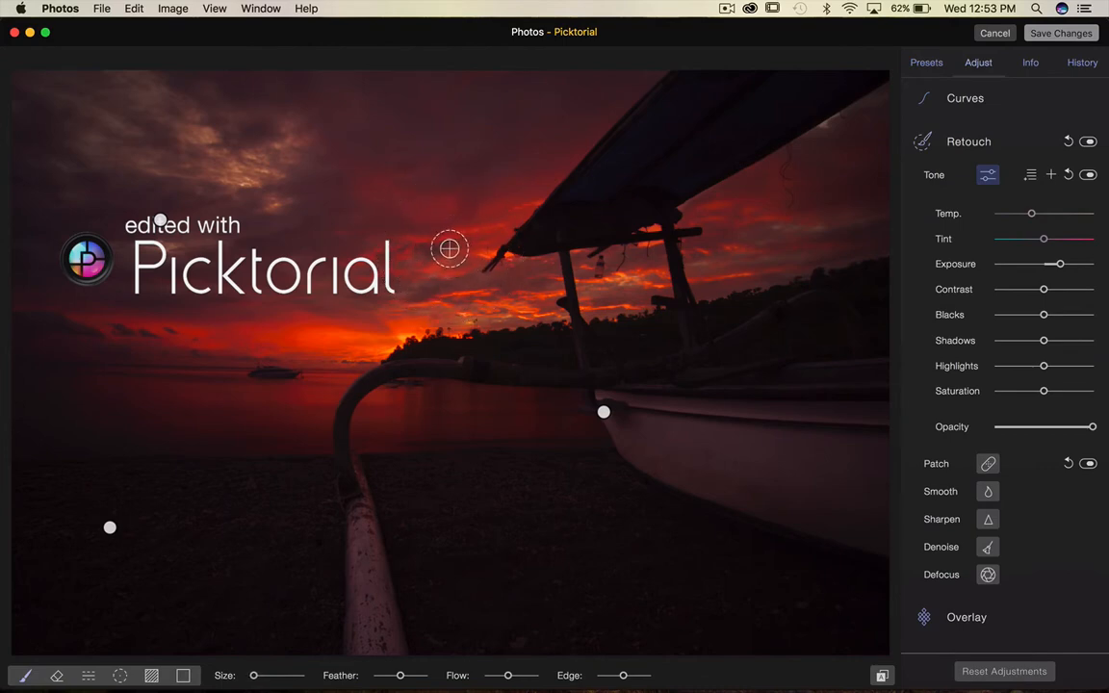
{"action": "scroll", "coordinate": [450, 249], "scroll_direction": "up", "scroll_amount": 3}
{"action": "scroll", "coordinate": [449, 249], "scroll_direction": "down", "scroll_amount": 4}
{"action": "scroll", "coordinate": [450, 248], "scroll_direction": "up", "scroll_amount": 2}
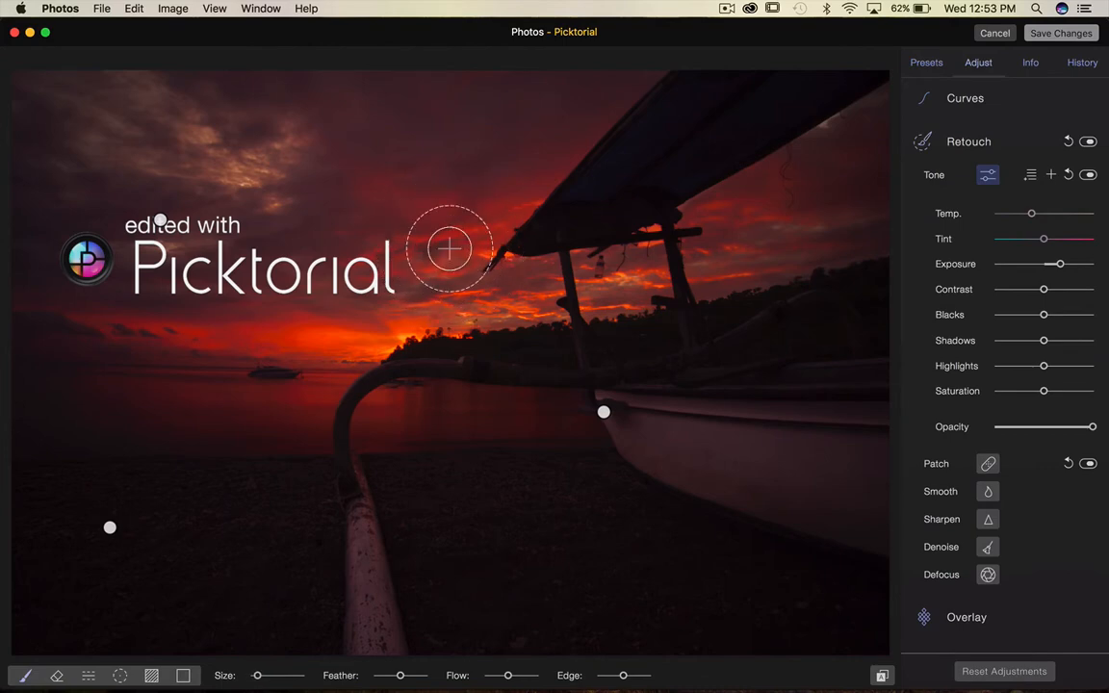
{"action": "scroll", "coordinate": [449, 248], "scroll_direction": "up", "scroll_amount": 4}
{"action": "scroll", "coordinate": [450, 249], "scroll_direction": "down", "scroll_amount": 5}
{"action": "scroll", "coordinate": [450, 248], "scroll_direction": "up", "scroll_amount": 4}
{"action": "scroll", "coordinate": [450, 248], "scroll_direction": "down", "scroll_amount": 2}
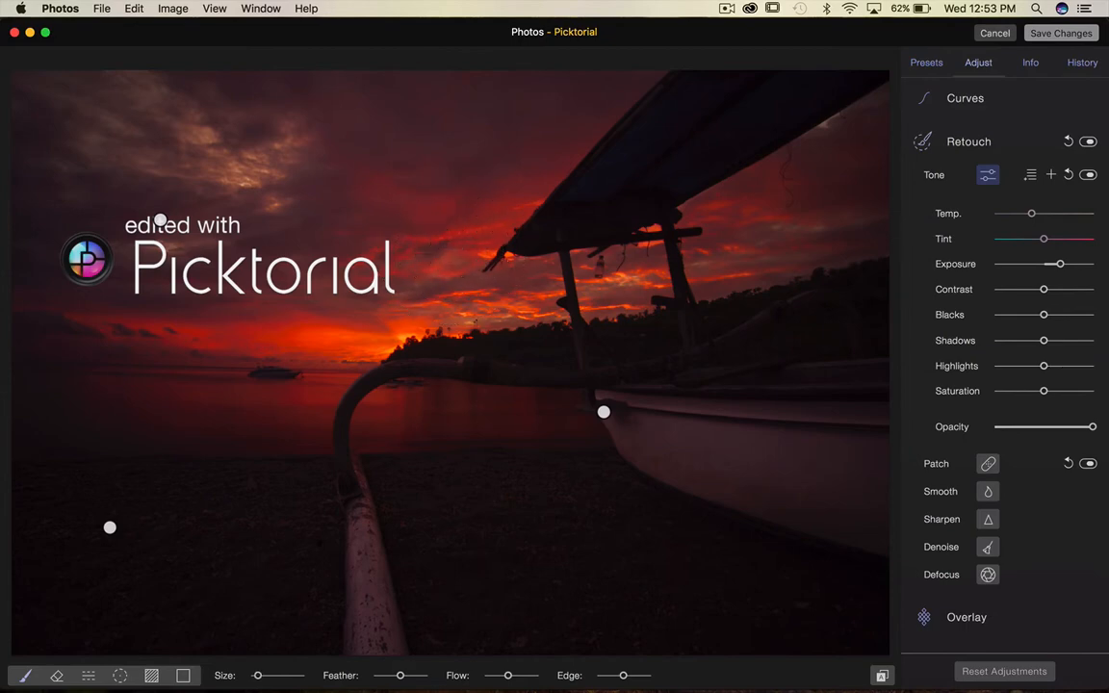
Set the brush feather to 30% and raise the tone Exposure to its maximum.
{"action": "mouse_move", "coordinate": [402, 677]}
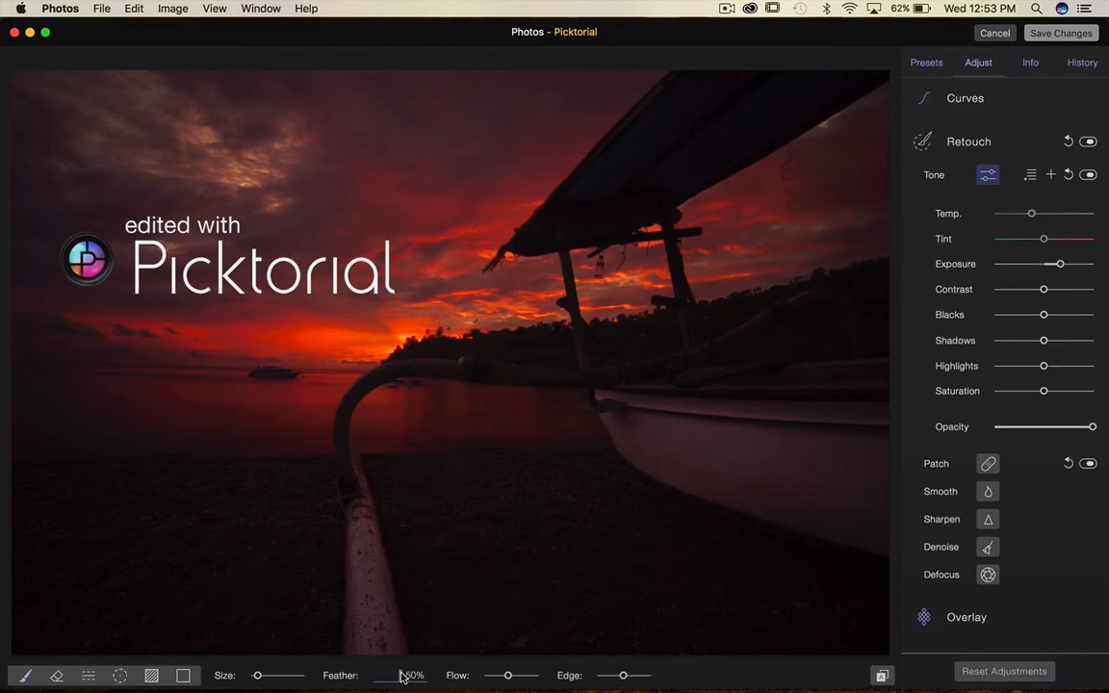
{"action": "left_click_drag", "start_coordinate": [400, 678], "coordinate": [389, 677]}
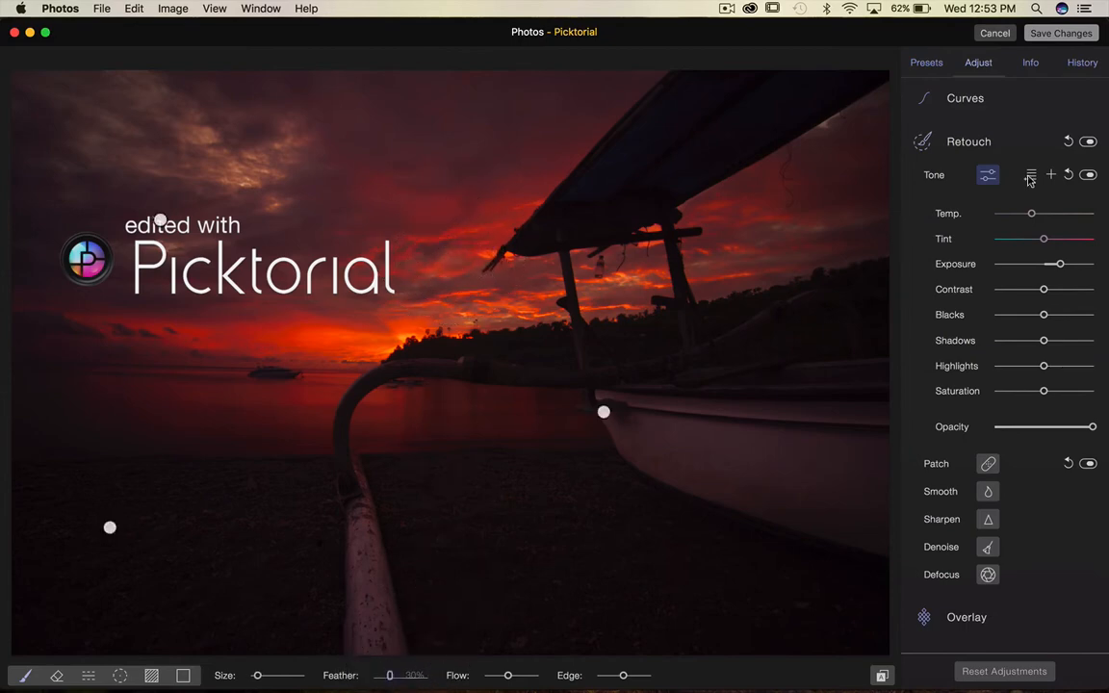
{"action": "left_click_drag", "start_coordinate": [1059, 266], "coordinate": [1089, 268]}
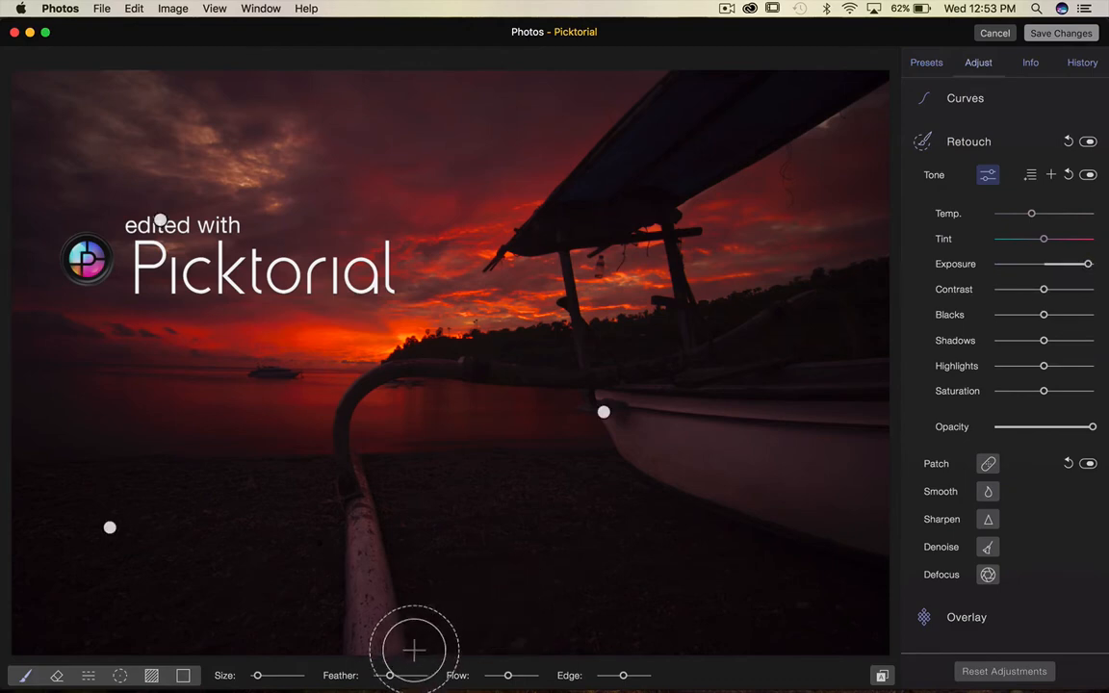
Set the brush feather to 0% and paint a spot on the beach below the boat.
{"action": "mouse_move", "coordinate": [389, 678]}
{"action": "left_click_drag", "start_coordinate": [389, 677], "coordinate": [375, 678]}
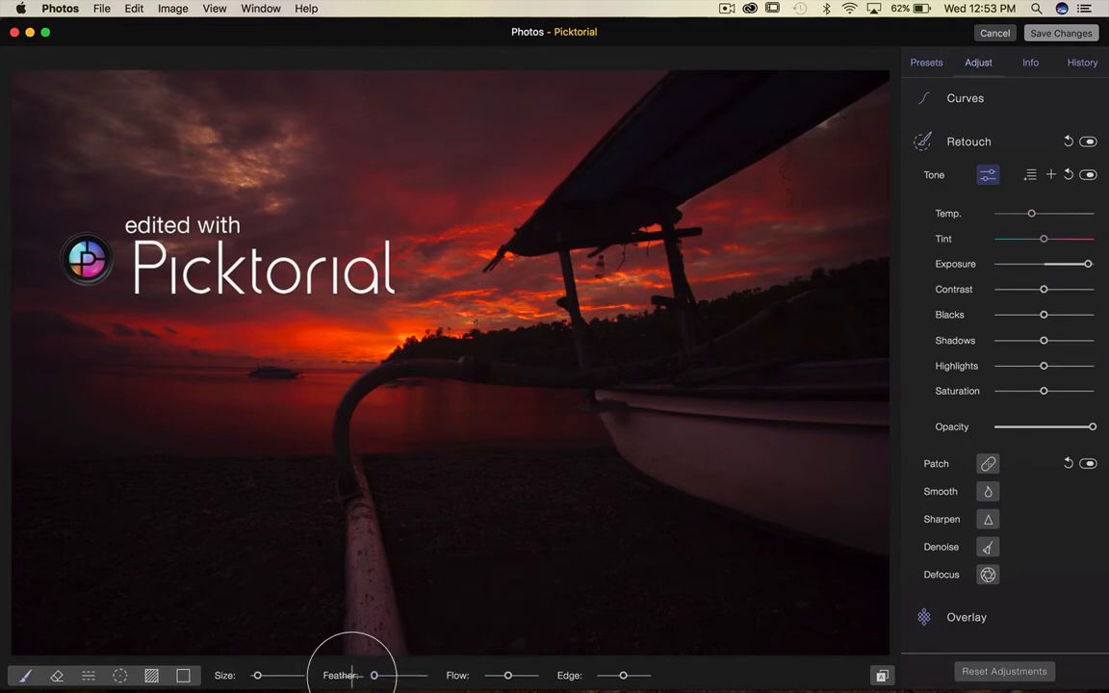
{"action": "left_click", "coordinate": [525, 498]}
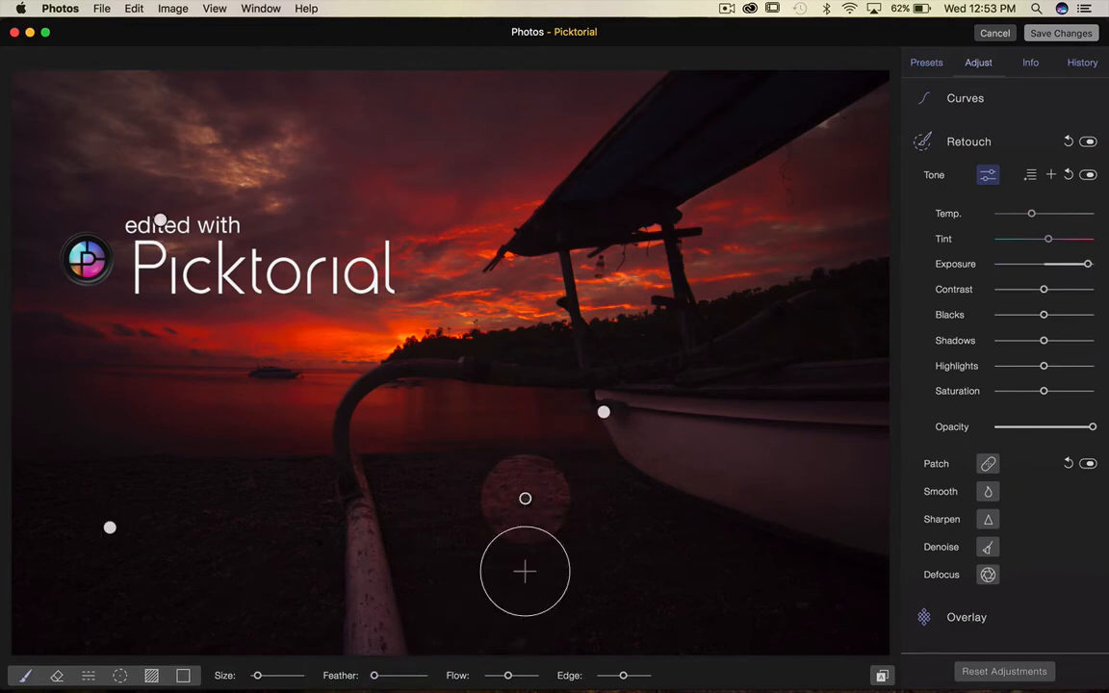
Raise the brush Flow to maximum and erase the painted beach spot with the Eraser.
{"action": "mouse_move", "coordinate": [508, 678]}
{"action": "left_click_drag", "start_coordinate": [508, 678], "coordinate": [544, 680]}
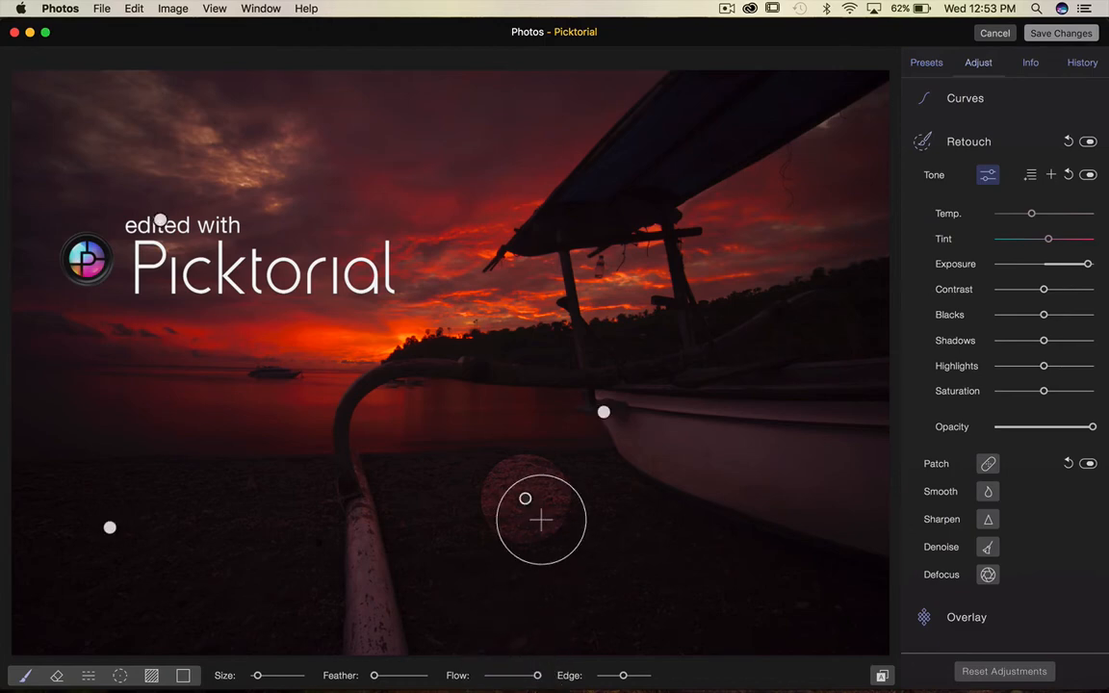
{"action": "left_click", "coordinate": [57, 677]}
{"action": "left_click", "coordinate": [532, 488]}
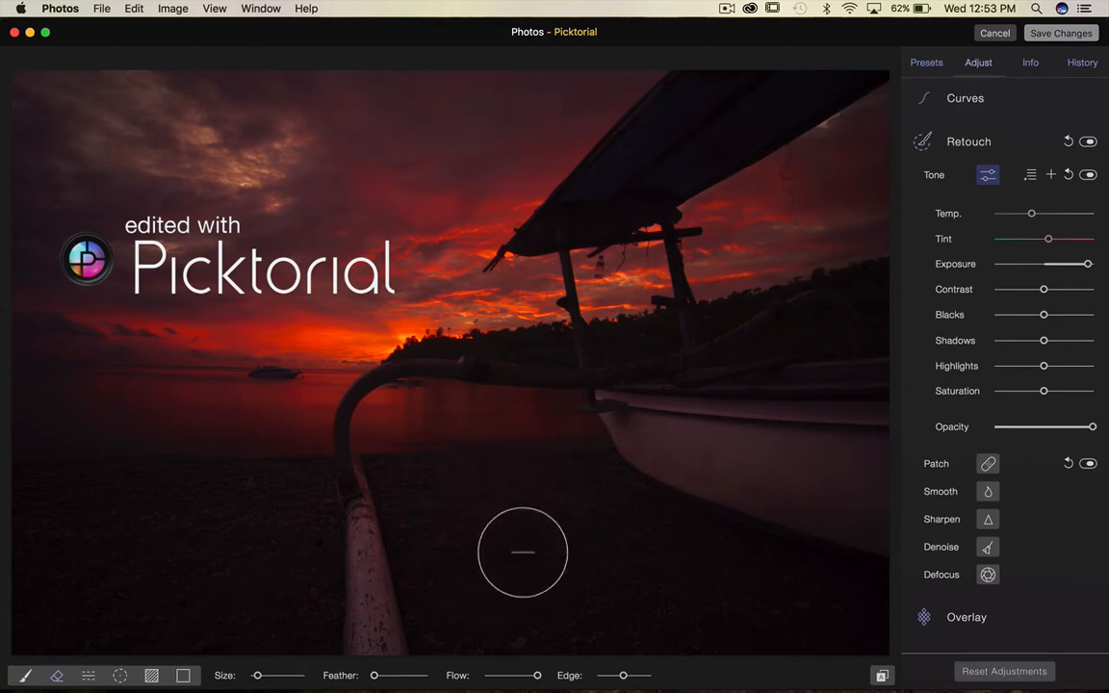
Paint a hard-edged circle on the beach, then a softer feathered circle to its left with higher feather.
{"action": "left_click", "coordinate": [25, 677]}
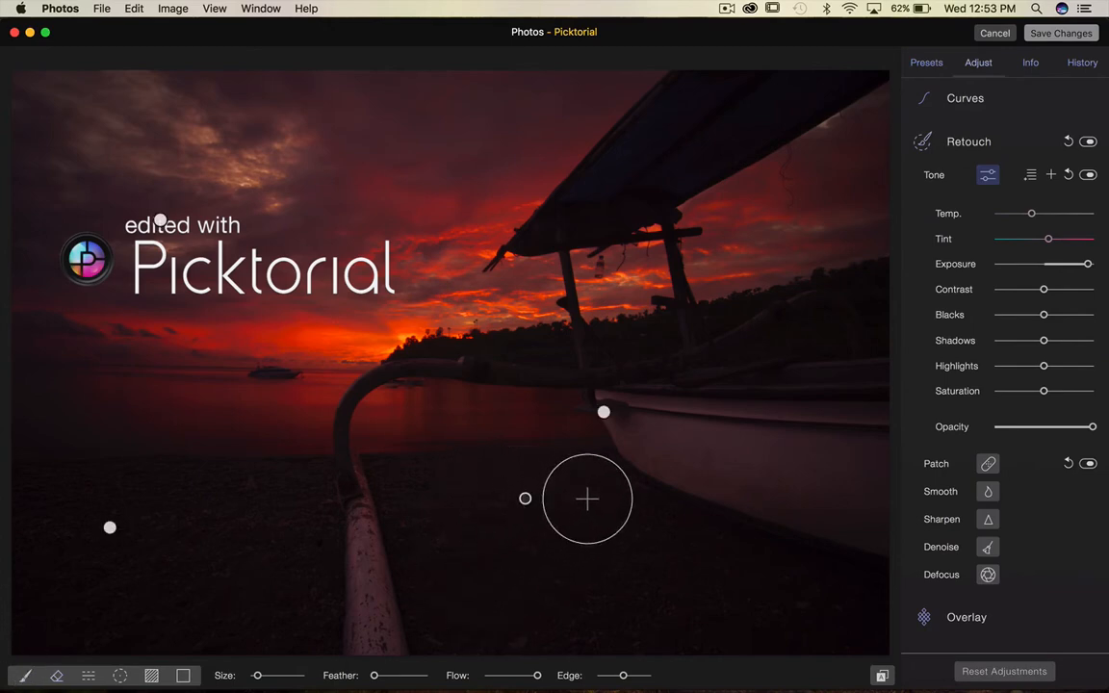
{"action": "left_click", "coordinate": [587, 498]}
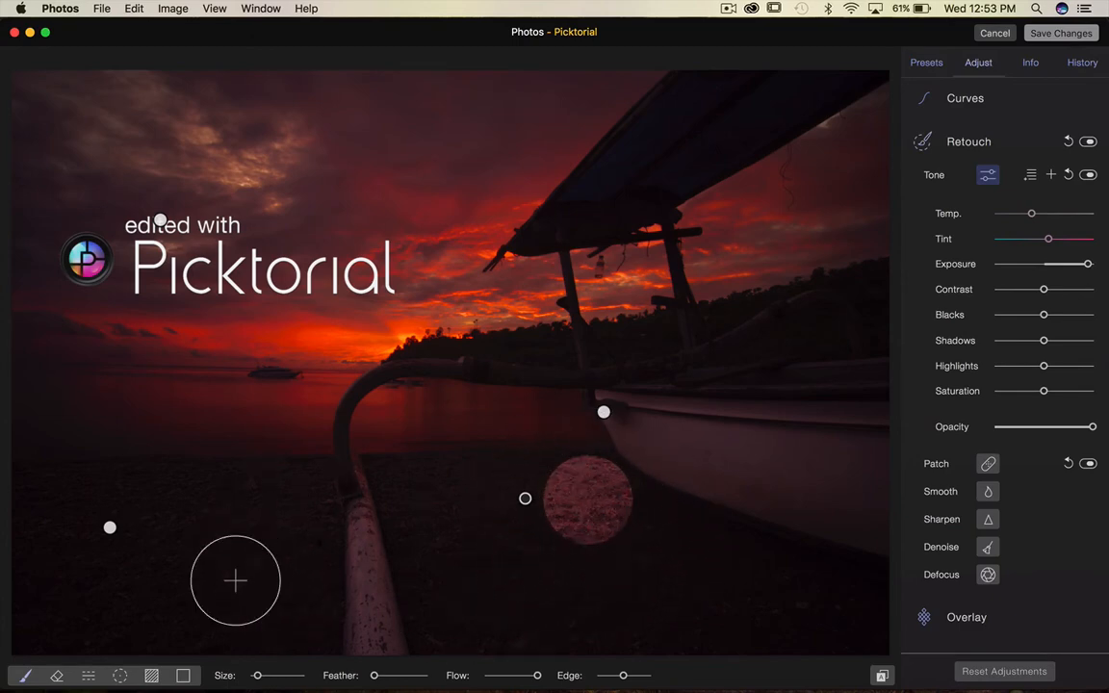
{"action": "left_click", "coordinate": [404, 679]}
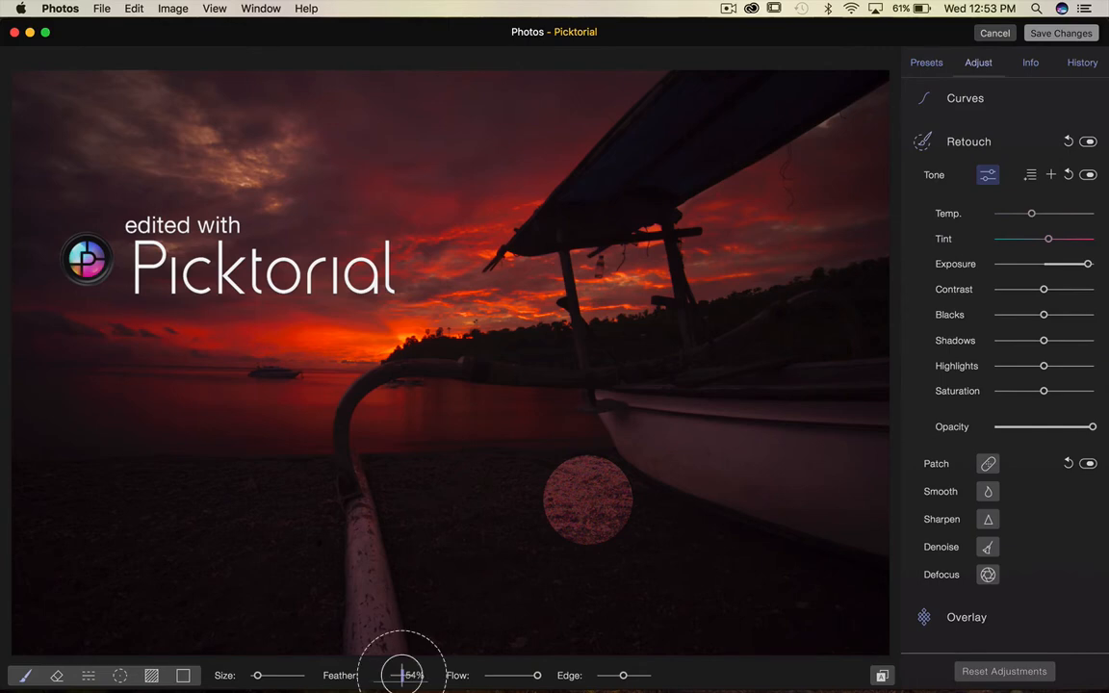
{"action": "left_click", "coordinate": [444, 499]}
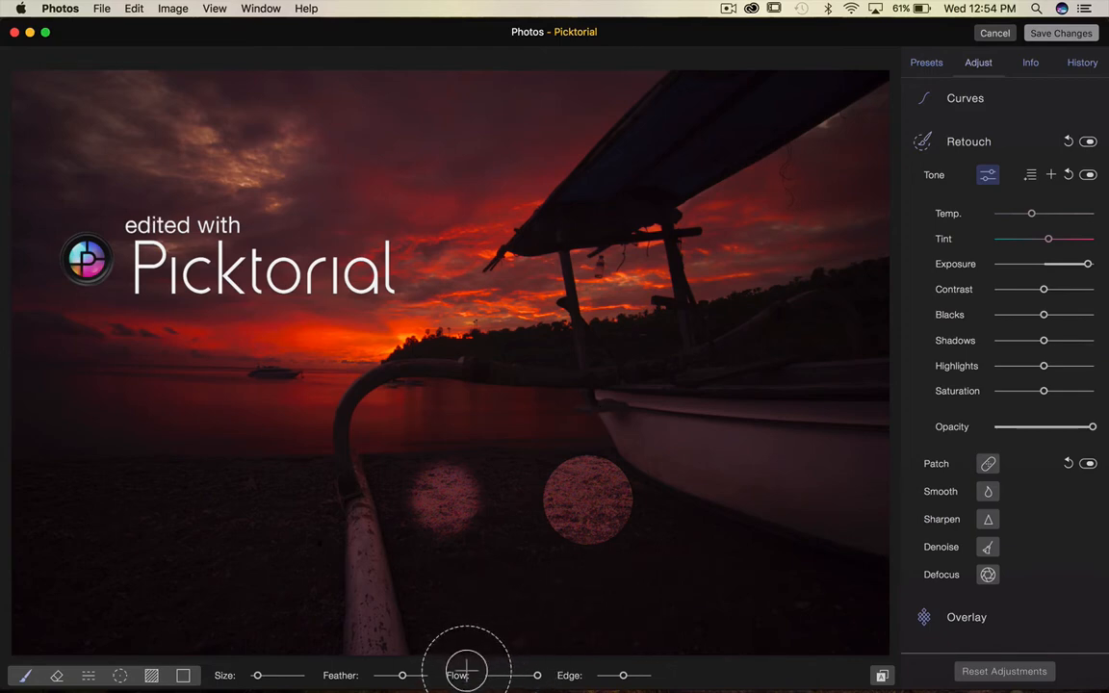
Reset the feather to 0% and paint hard circles on the boat hull and on the beach at left.
{"action": "left_click_drag", "start_coordinate": [392, 674], "coordinate": [342, 672]}
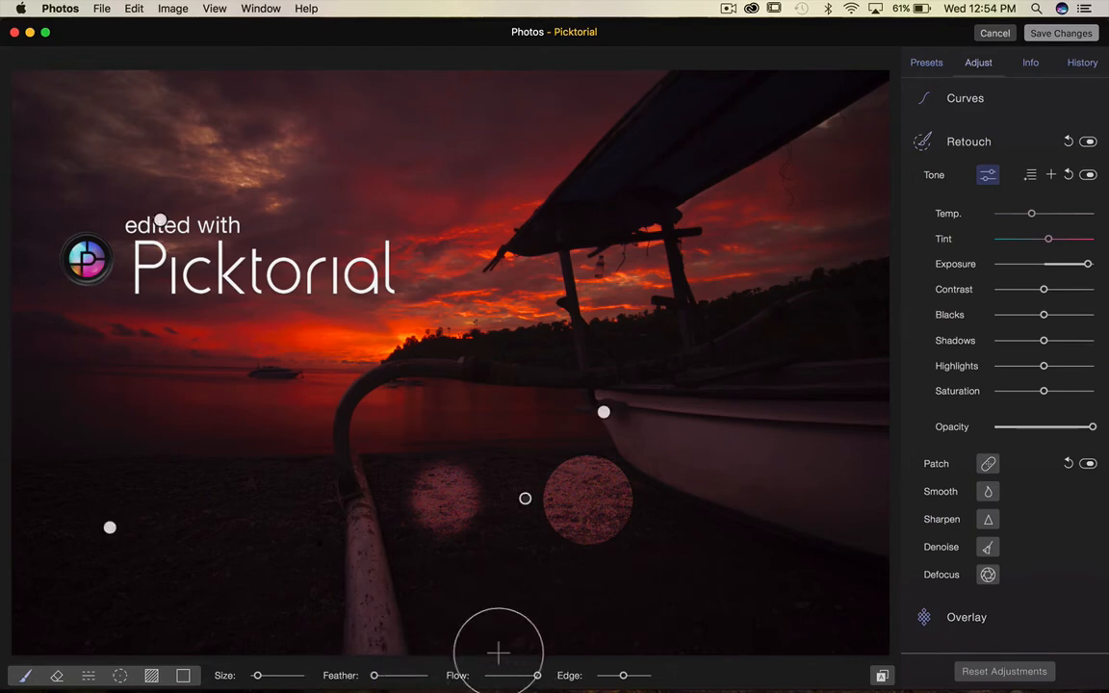
{"action": "left_click", "coordinate": [706, 486]}
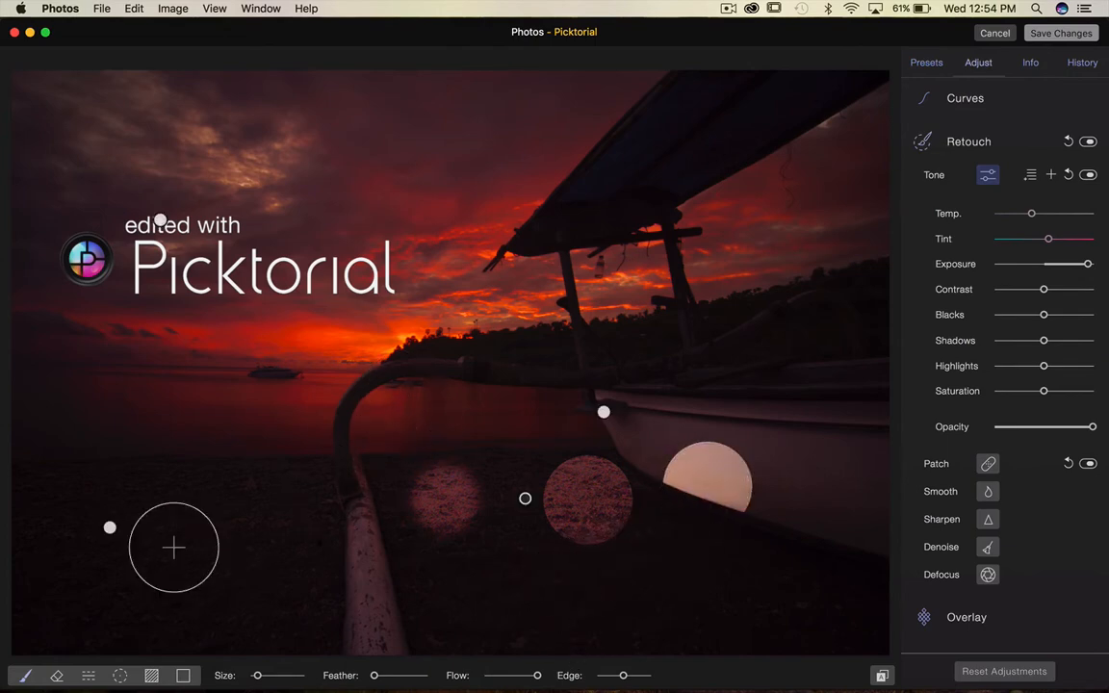
{"action": "left_click", "coordinate": [252, 502]}
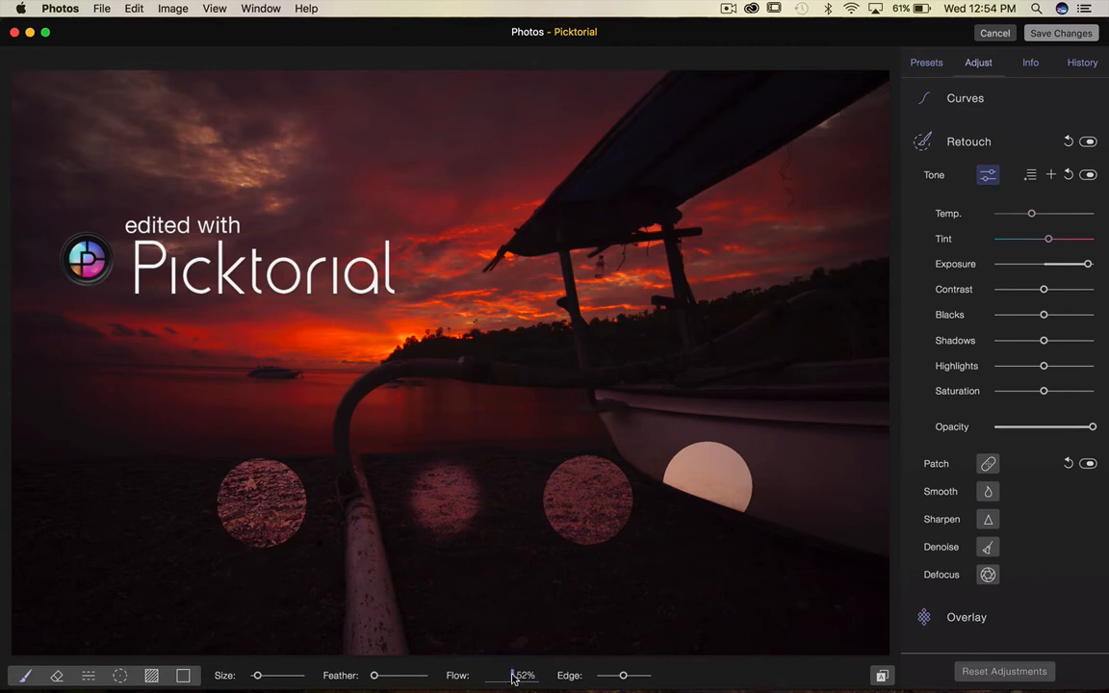
{"action": "left_click", "coordinate": [157, 493]}
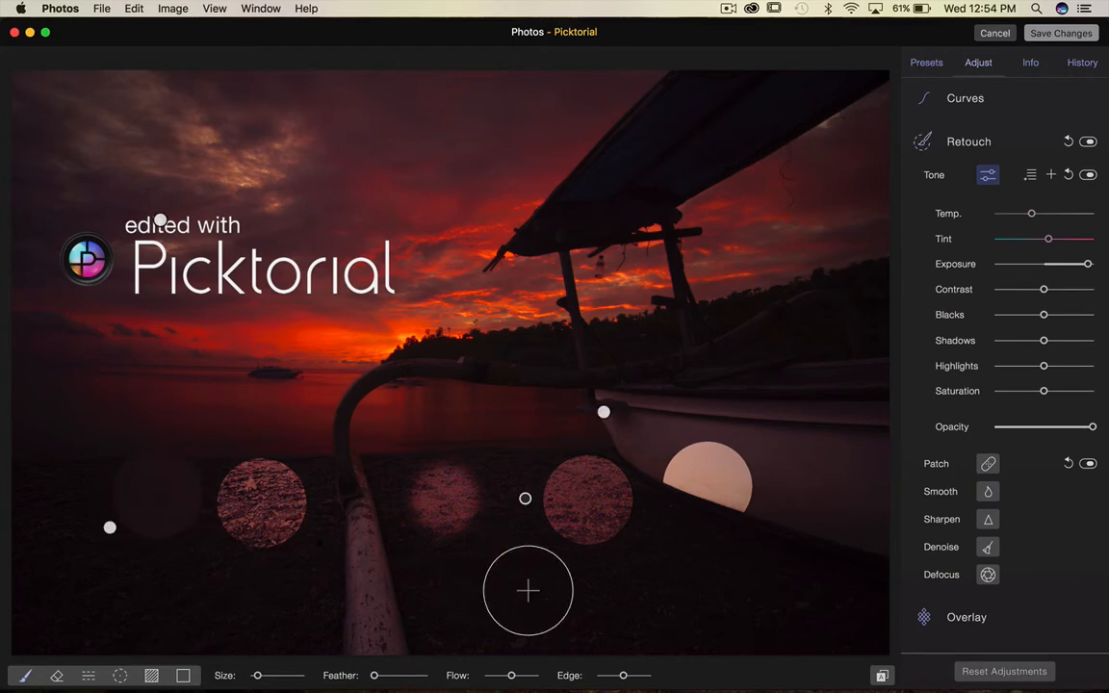
{"action": "left_click", "coordinate": [156, 494]}
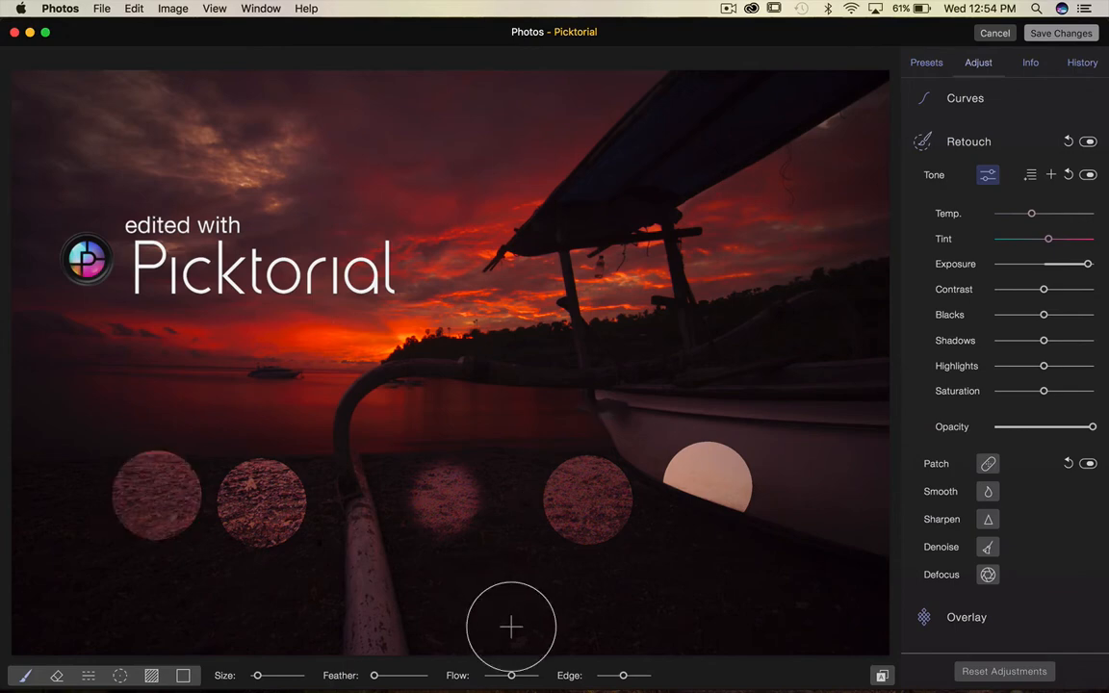
Lower the Flow, paint a faint stroke along the boat's edge, then raise Flow again.
{"action": "mouse_move", "coordinate": [511, 675]}
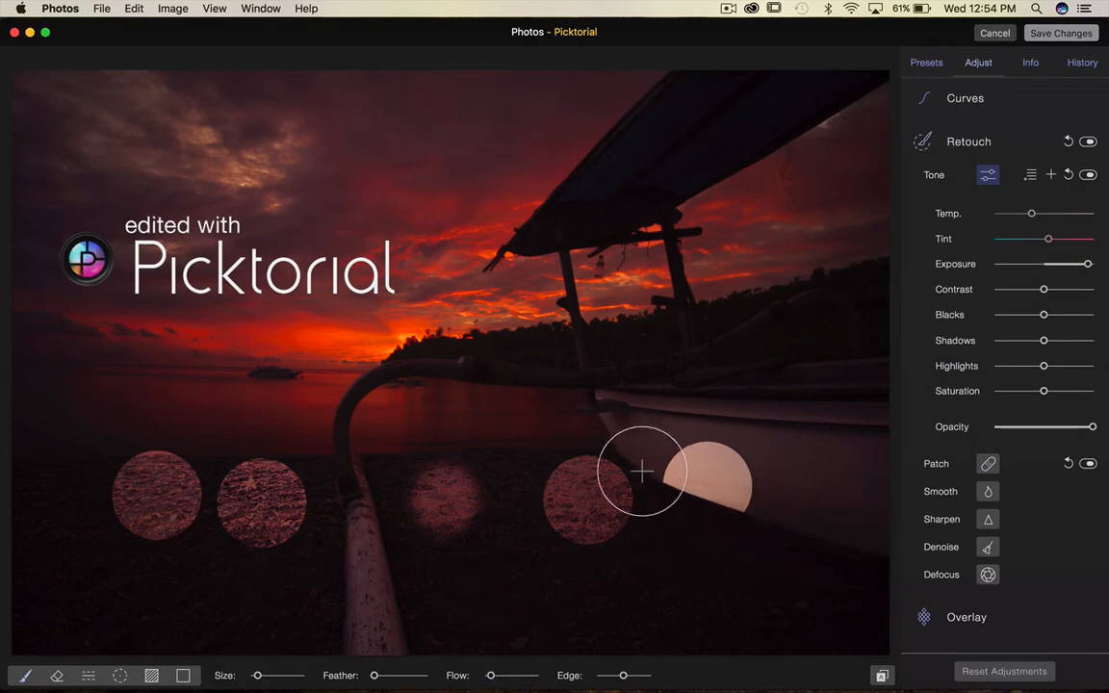
{"action": "left_click_drag", "start_coordinate": [642, 471], "coordinate": [618, 453]}
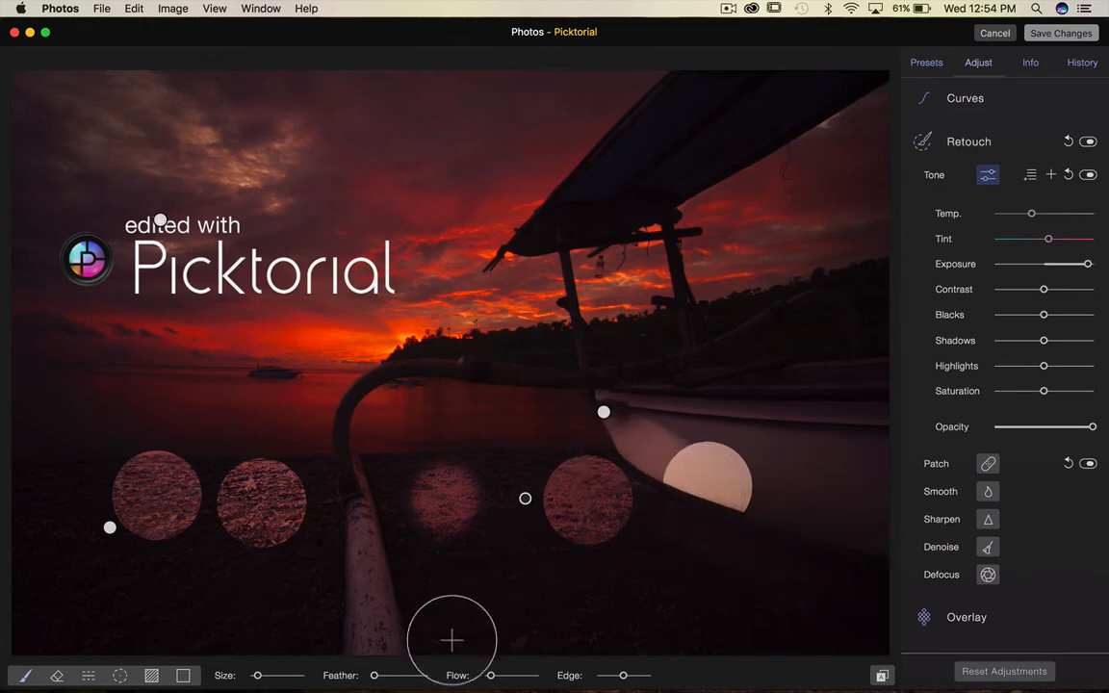
{"action": "left_click_drag", "start_coordinate": [490, 674], "coordinate": [510, 680]}
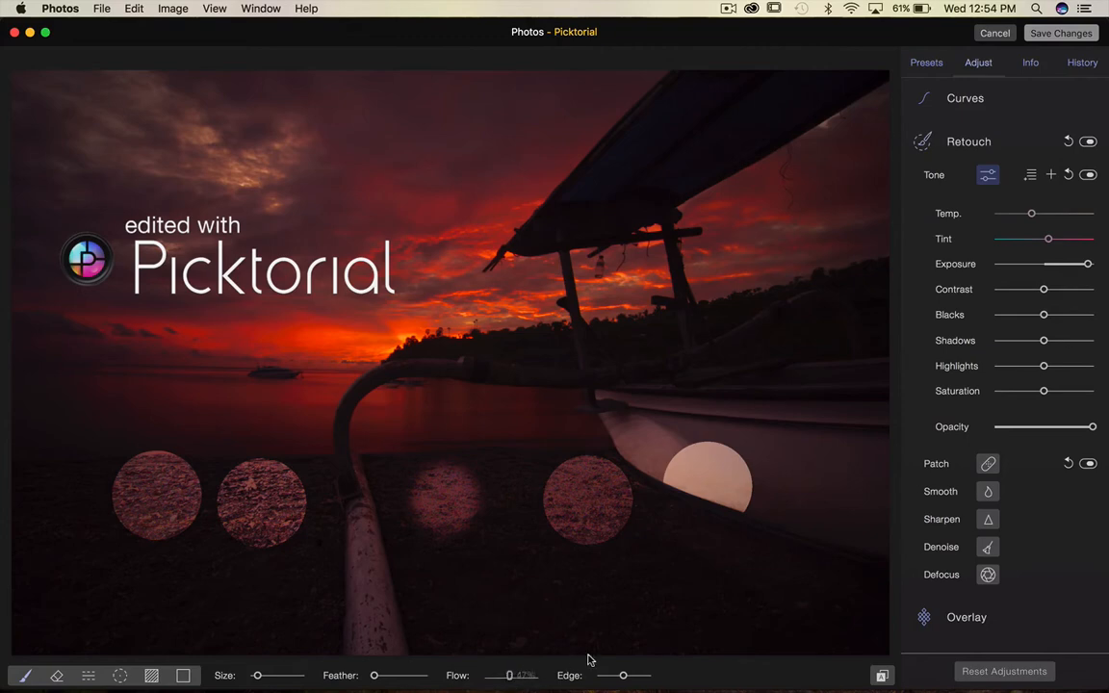
Erase the circles on the boat hull and the beach beside it with the Eraser.
{"action": "left_click", "coordinate": [56, 678]}
{"action": "mouse_move", "coordinate": [760, 475]}
{"action": "left_mouse_down"}
{"action": "mouse_move", "coordinate": [557, 428]}
{"action": "mouse_move", "coordinate": [704, 499]}
{"action": "mouse_move", "coordinate": [628, 527]}
{"action": "left_mouse_up"}
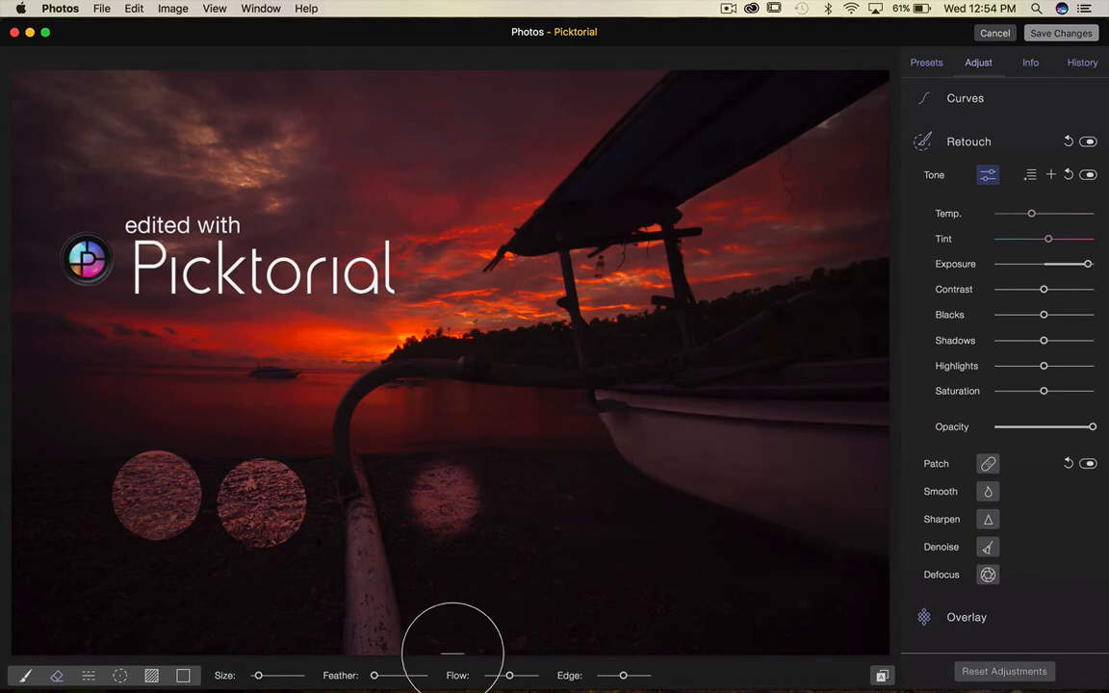
{"action": "left_click_drag", "start_coordinate": [509, 676], "coordinate": [502, 678]}
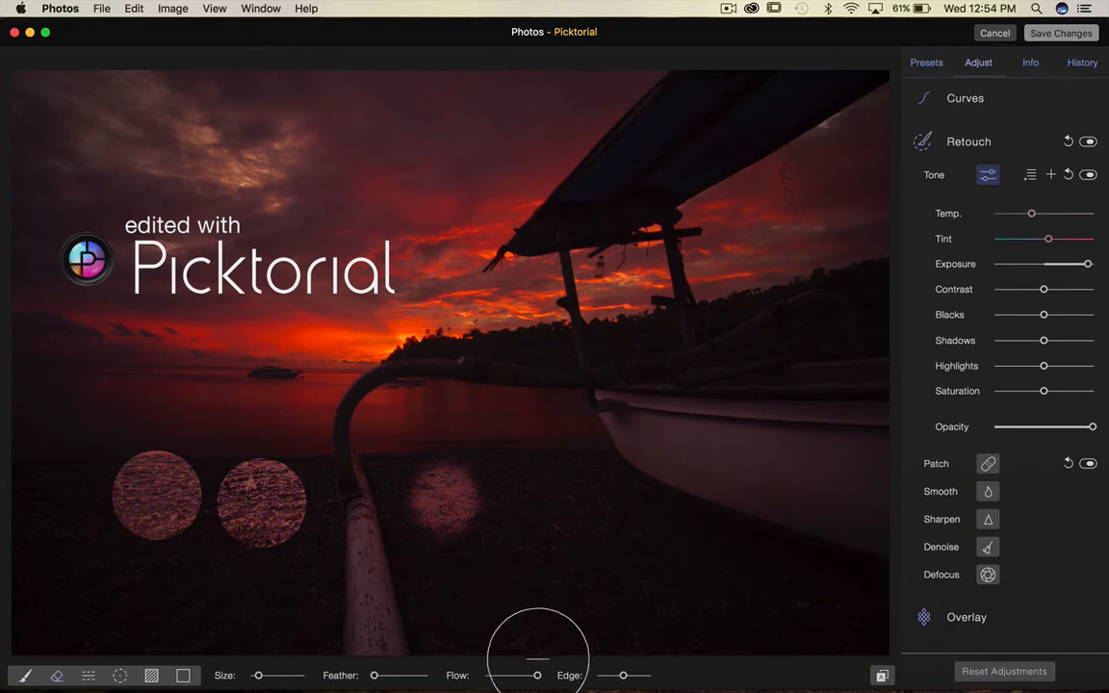
Raise the brush Edge setting to 100% and increase the Feather slightly.
{"action": "mouse_move", "coordinate": [510, 680]}
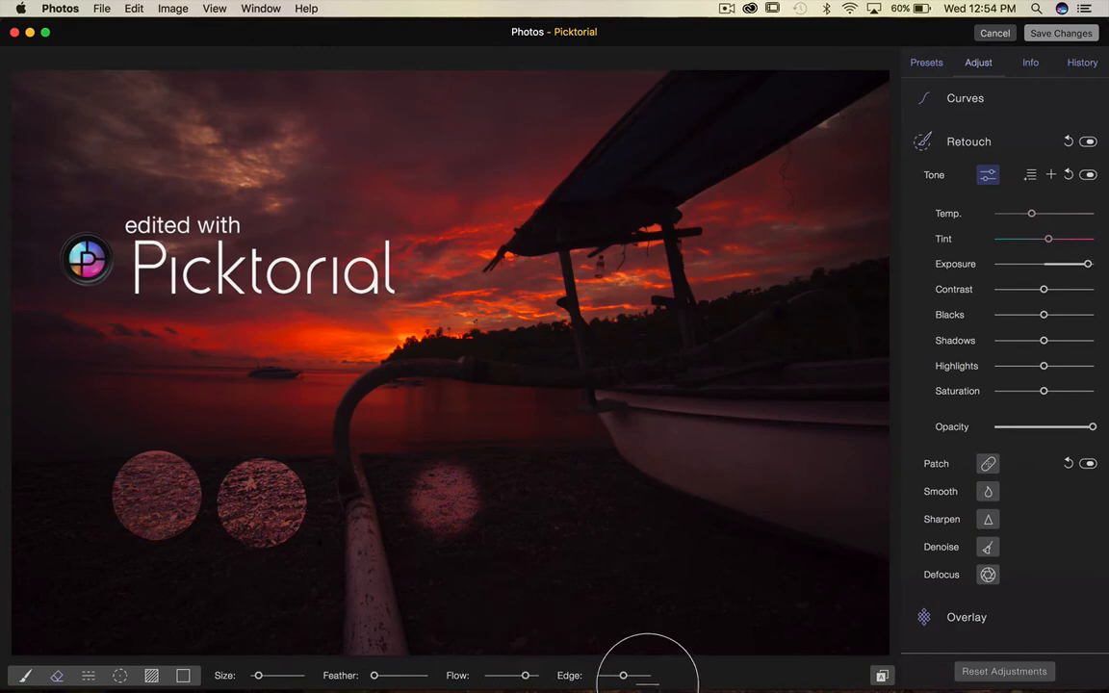
{"action": "left_click_drag", "start_coordinate": [622, 676], "coordinate": [650, 676]}
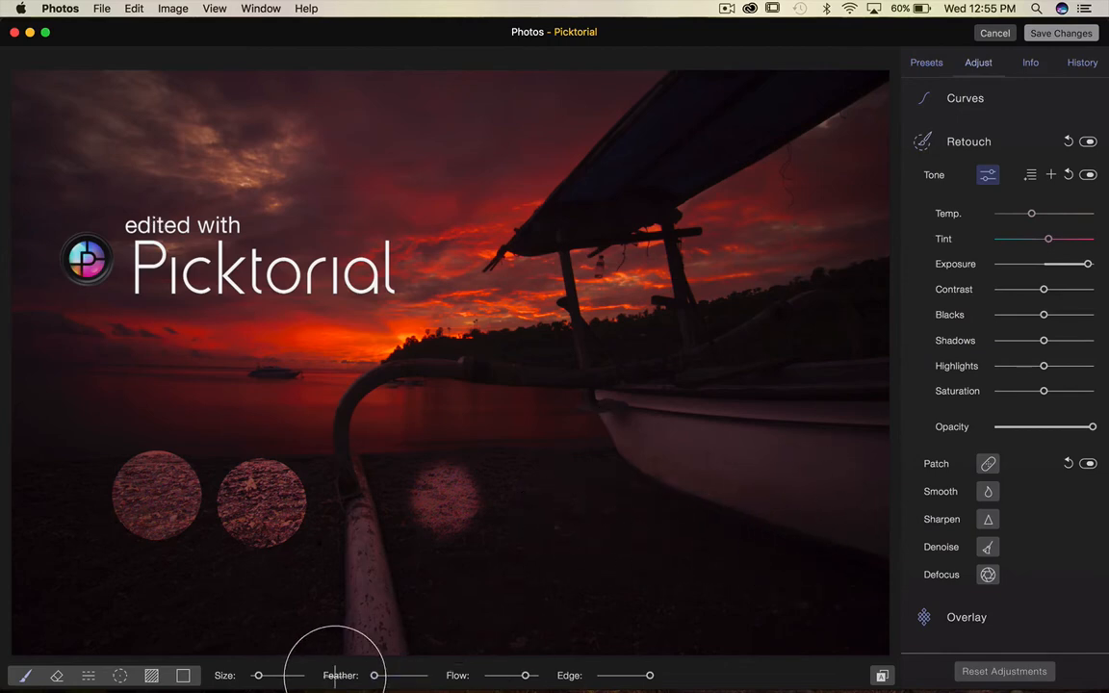
{"action": "left_click_drag", "start_coordinate": [374, 675], "coordinate": [387, 674]}
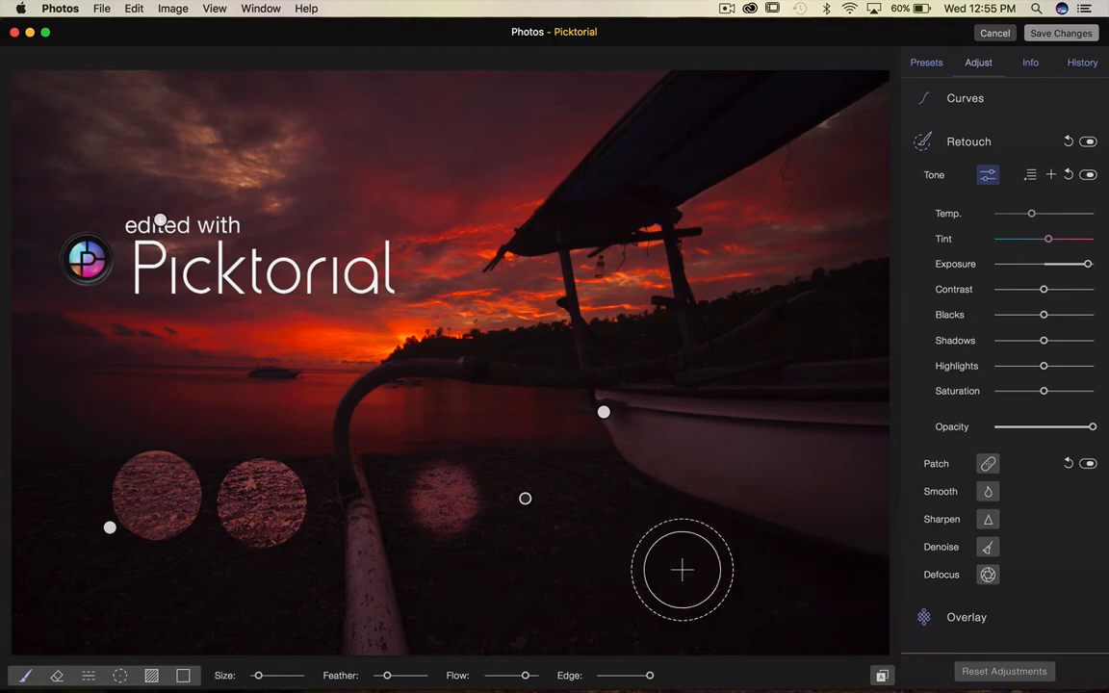
Add a new tone region on the beach and paint an edge-aware stroke over the sand toward the boat, viewing its mask.
{"action": "left_click", "coordinate": [585, 501]}
{"action": "mouse_move", "coordinate": [592, 500]}
{"action": "left_mouse_down"}
{"action": "mouse_move", "coordinate": [752, 561]}
{"action": "mouse_move", "coordinate": [717, 591]}
{"action": "mouse_move", "coordinate": [712, 515]}
{"action": "mouse_move", "coordinate": [648, 567]}
{"action": "mouse_move", "coordinate": [597, 498]}
{"action": "mouse_move", "coordinate": [560, 562]}
{"action": "mouse_move", "coordinate": [580, 453]}
{"action": "mouse_move", "coordinate": [520, 537]}
{"action": "mouse_move", "coordinate": [563, 495]}
{"action": "mouse_move", "coordinate": [631, 602]}
{"action": "mouse_move", "coordinate": [683, 512]}
{"action": "mouse_move", "coordinate": [737, 587]}
{"action": "left_mouse_up"}
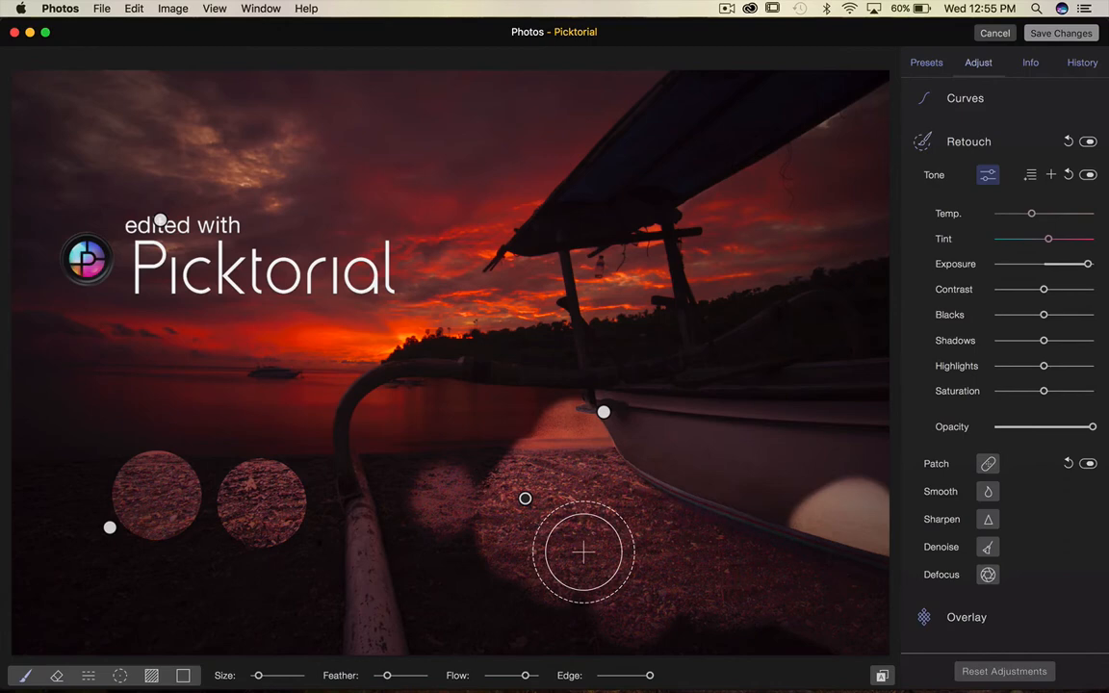
{"action": "key", "text": "m"}
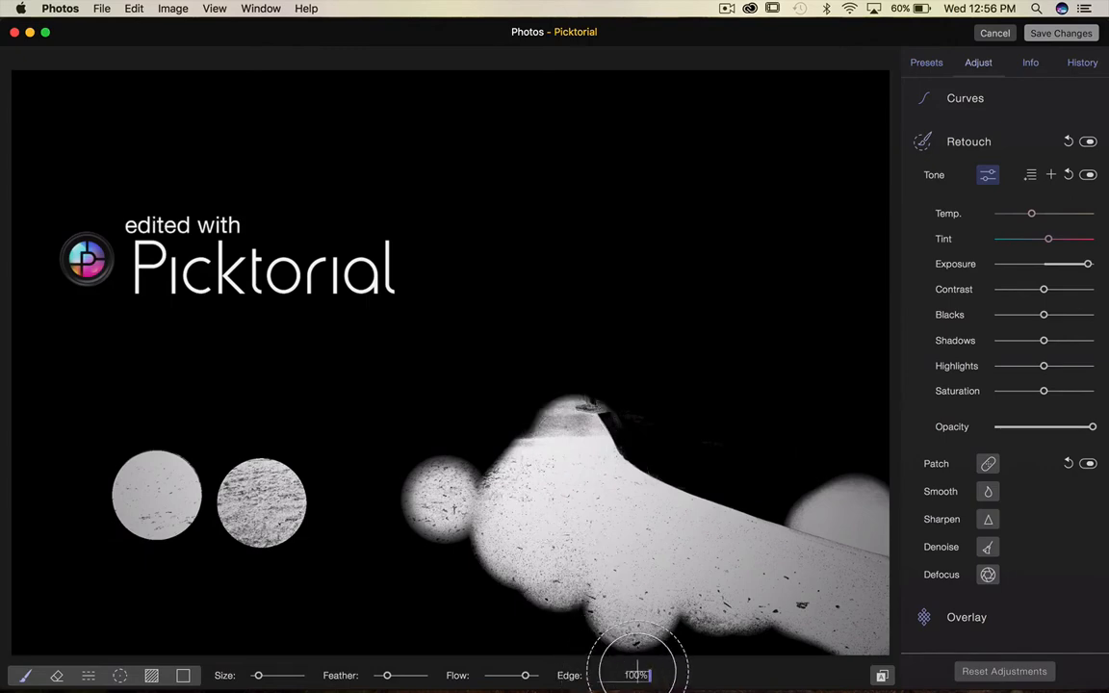
{"action": "mouse_move", "coordinate": [577, 451]}
{"action": "left_mouse_down"}
{"action": "mouse_move", "coordinate": [621, 446]}
{"action": "mouse_move", "coordinate": [755, 552]}
{"action": "left_mouse_up"}
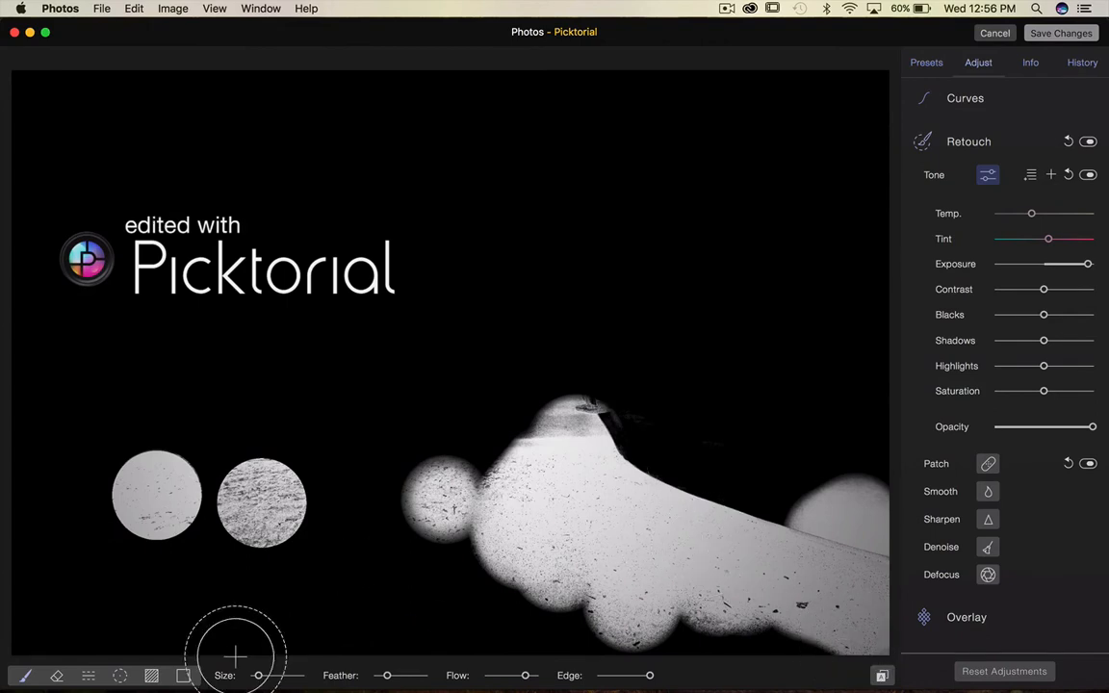
Erase the mask over the boat hull with the Eraser, raising Flow to full.
{"action": "left_click", "coordinate": [58, 677]}
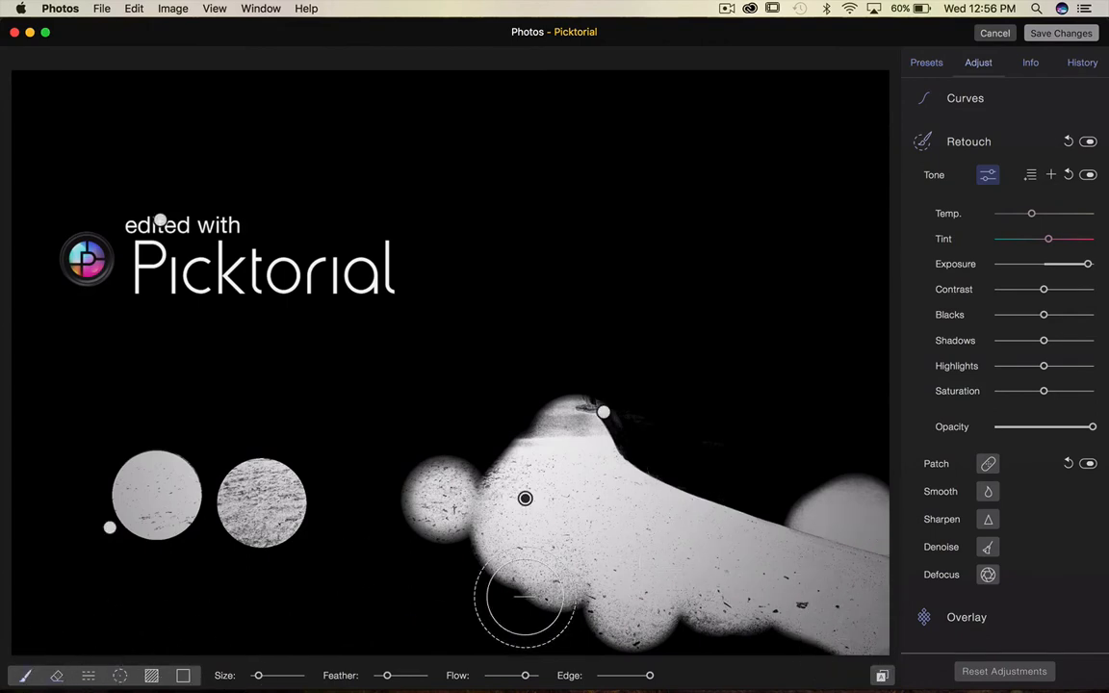
{"action": "left_click_drag", "start_coordinate": [797, 425], "coordinate": [841, 528]}
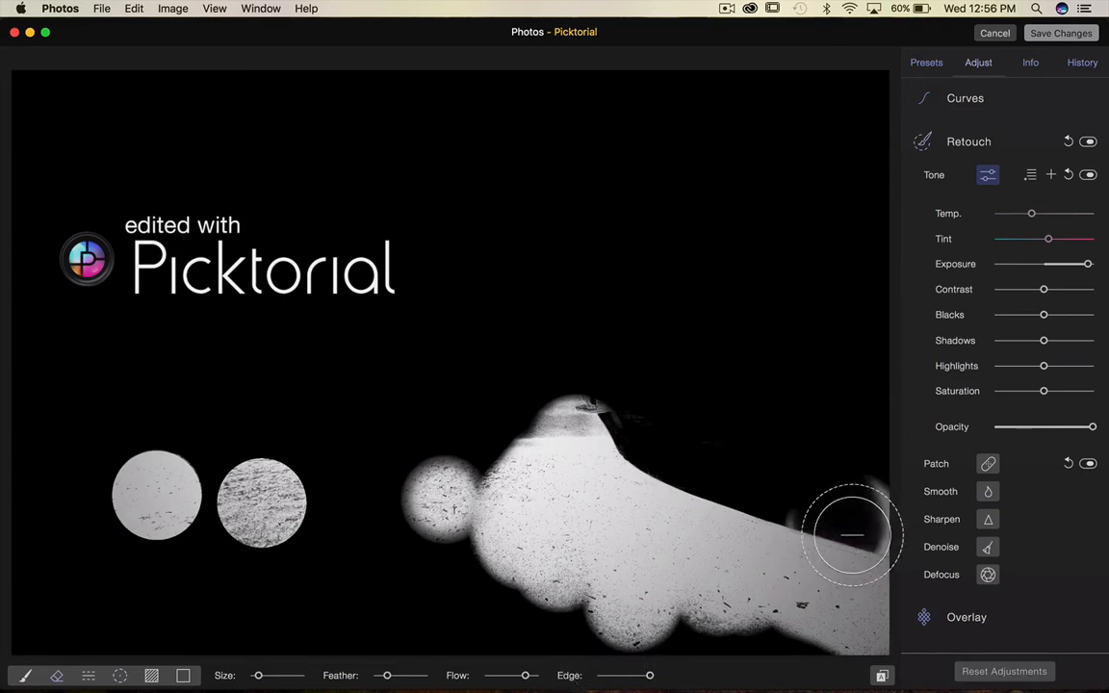
{"action": "left_click_drag", "start_coordinate": [526, 675], "coordinate": [538, 674]}
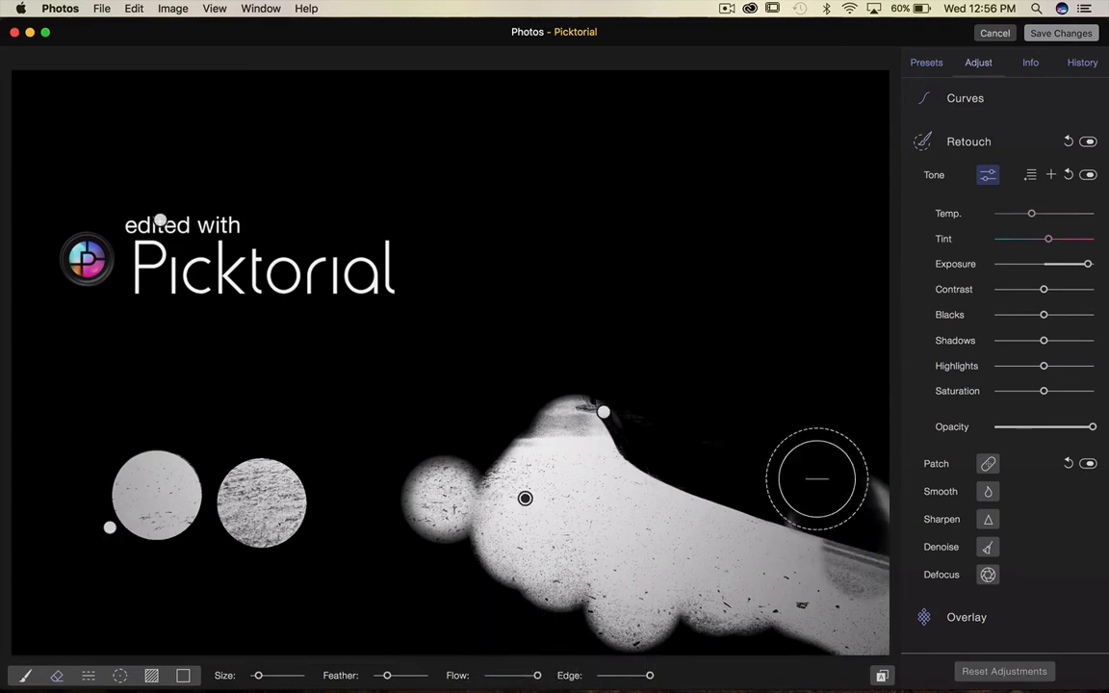
{"action": "mouse_move", "coordinate": [879, 512]}
{"action": "left_mouse_down"}
{"action": "mouse_move", "coordinate": [837, 567]}
{"action": "mouse_move", "coordinate": [664, 583]}
{"action": "left_mouse_up"}
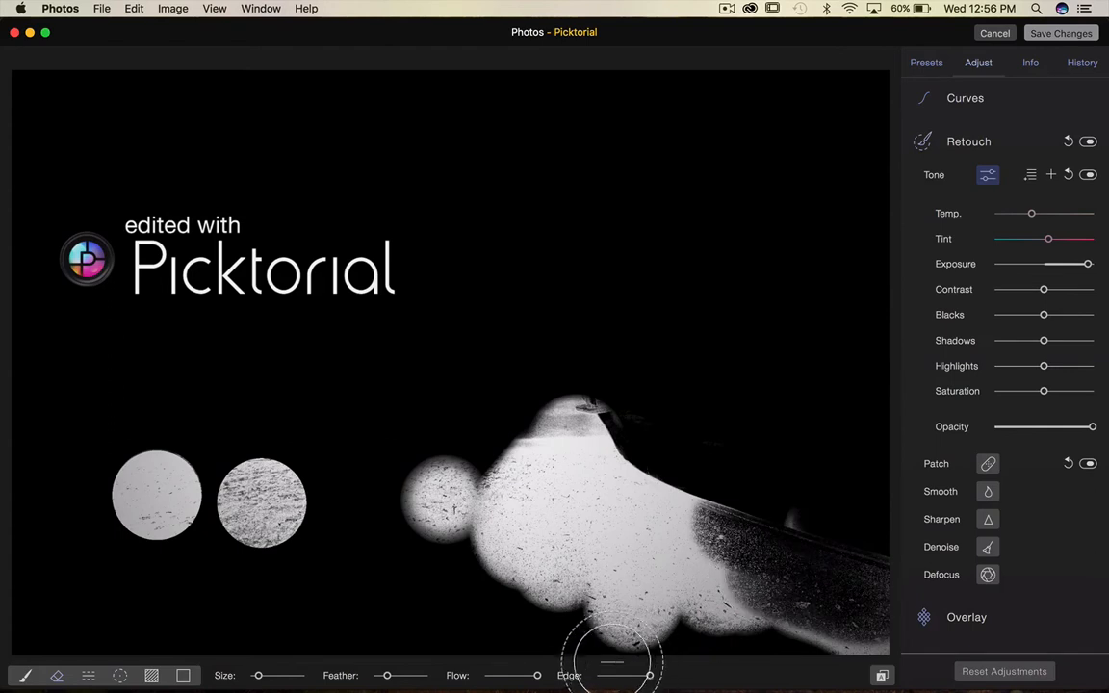
Set Edge to 0% and paint a soft stroke along the boat hull in the normal view.
{"action": "left_click", "coordinate": [608, 675]}
{"action": "left_click_drag", "start_coordinate": [608, 675], "coordinate": [568, 677]}
{"action": "mouse_move", "coordinate": [806, 568]}
{"action": "left_mouse_down"}
{"action": "mouse_move", "coordinate": [633, 475]}
{"action": "mouse_move", "coordinate": [579, 458]}
{"action": "mouse_move", "coordinate": [721, 588]}
{"action": "mouse_move", "coordinate": [939, 656]}
{"action": "mouse_move", "coordinate": [735, 494]}
{"action": "mouse_move", "coordinate": [798, 564]}
{"action": "mouse_move", "coordinate": [880, 547]}
{"action": "mouse_move", "coordinate": [601, 396]}
{"action": "mouse_move", "coordinate": [581, 397]}
{"action": "mouse_move", "coordinate": [609, 427]}
{"action": "left_mouse_up"}
{"action": "key", "text": "m"}
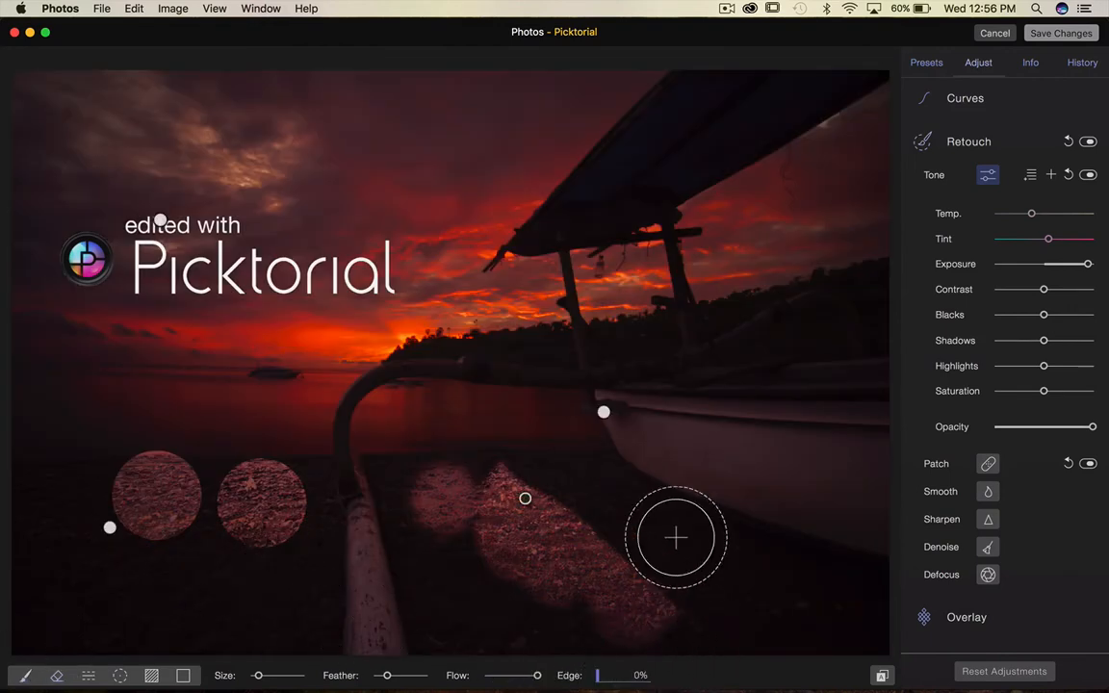
{"action": "mouse_move", "coordinate": [582, 477]}
{"action": "left_mouse_down"}
{"action": "mouse_move", "coordinate": [624, 482]}
{"action": "mouse_move", "coordinate": [871, 581]}
{"action": "left_mouse_up"}
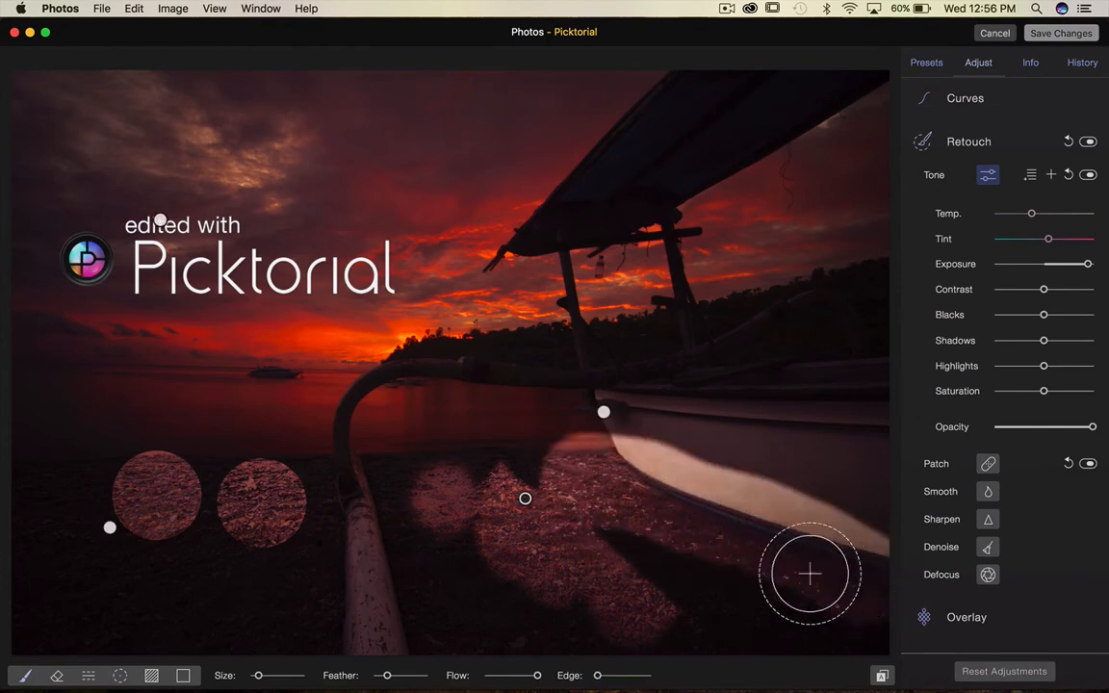
Toggle the mask view to check the stroke and raise the Edge setting partway.
{"action": "key", "text": "m"}
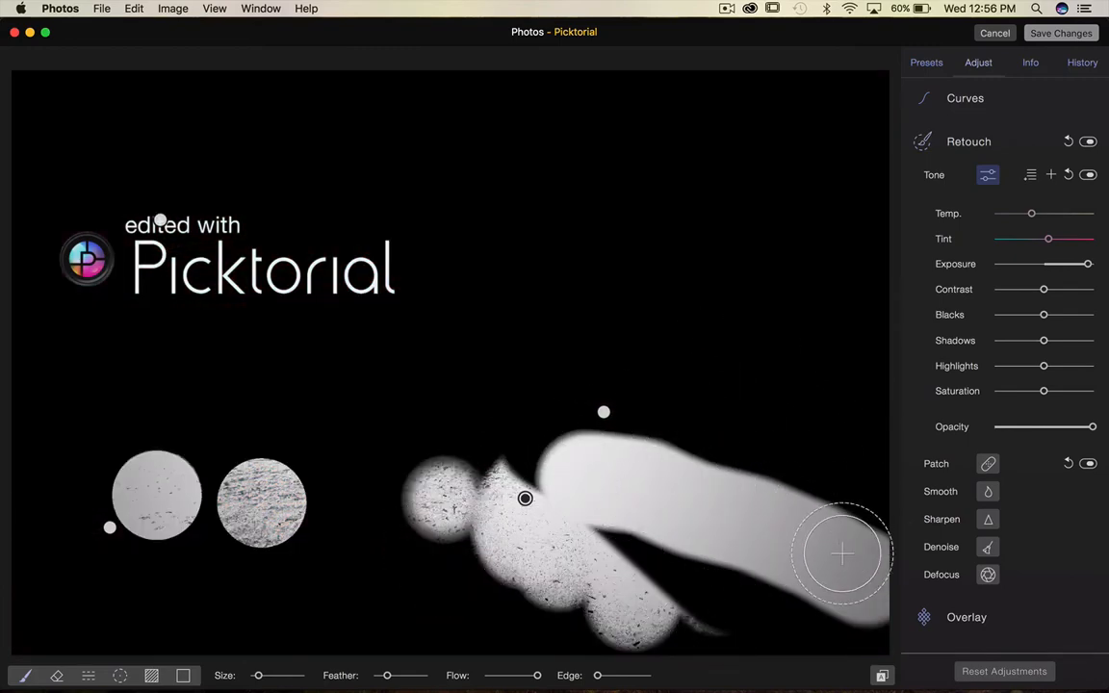
{"action": "key", "text": "m"}
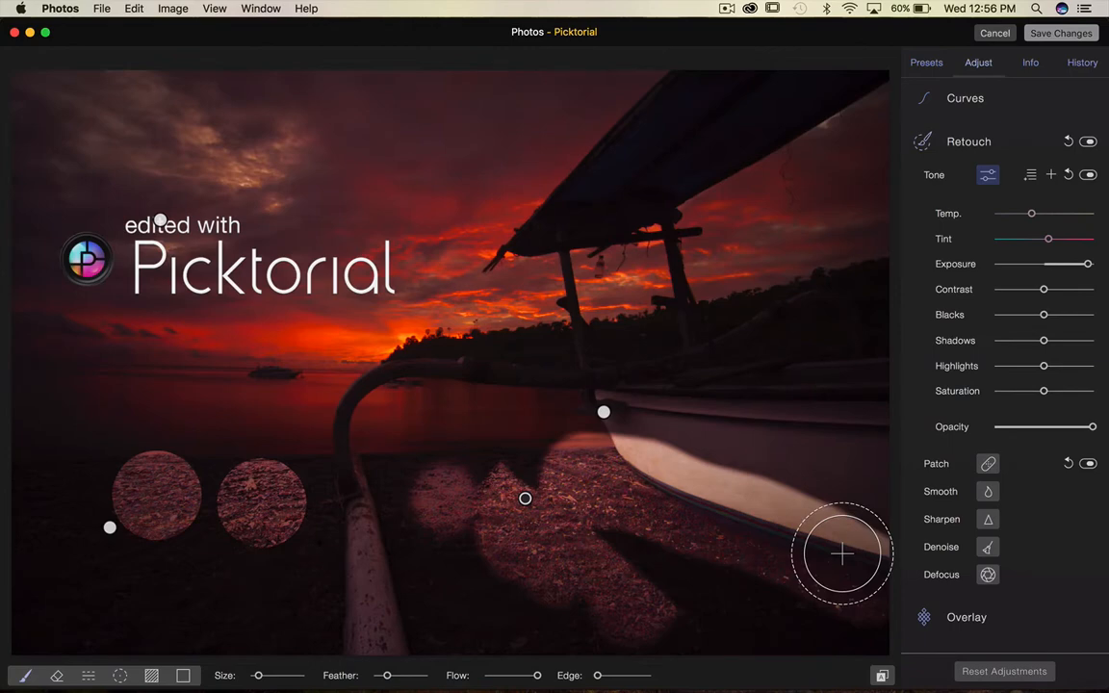
{"action": "left_click_drag", "start_coordinate": [597, 675], "coordinate": [624, 675]}
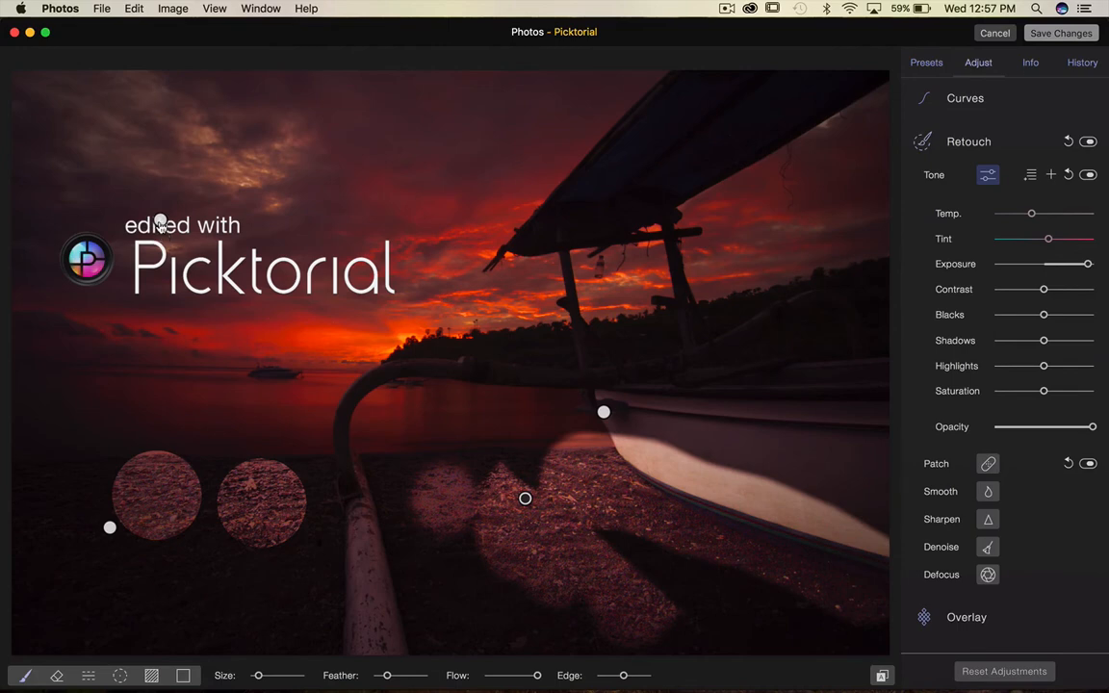
Select the region pins in turn, then delete the region containing the painted beach circles.
{"action": "left_click", "coordinate": [603, 413]}
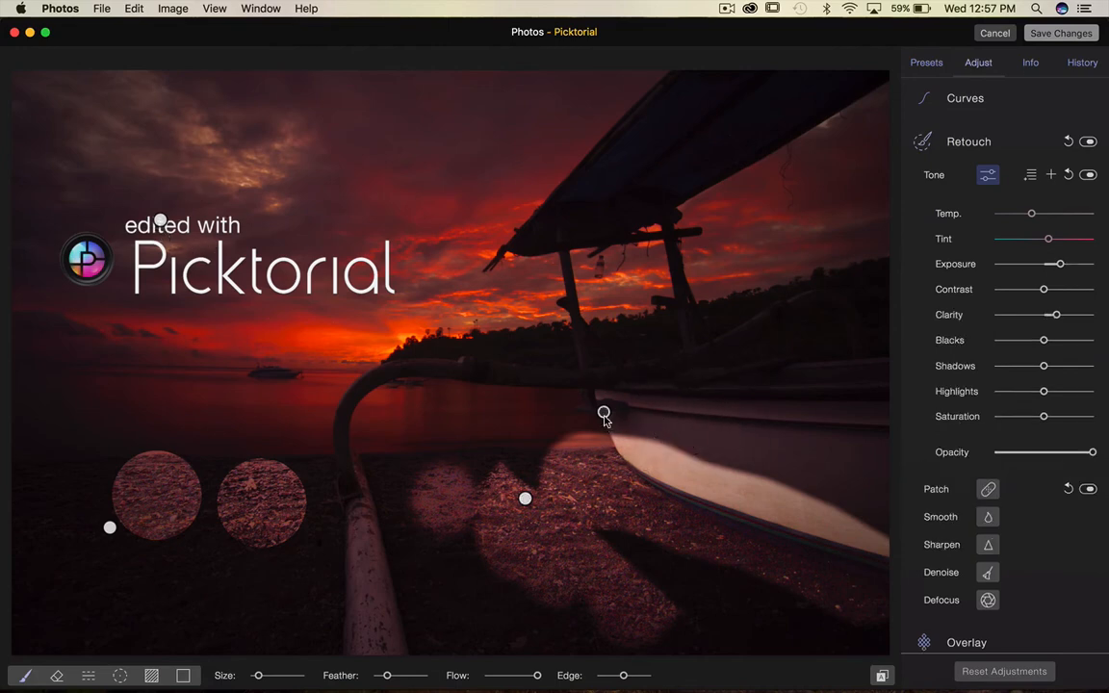
{"action": "left_click", "coordinate": [605, 416]}
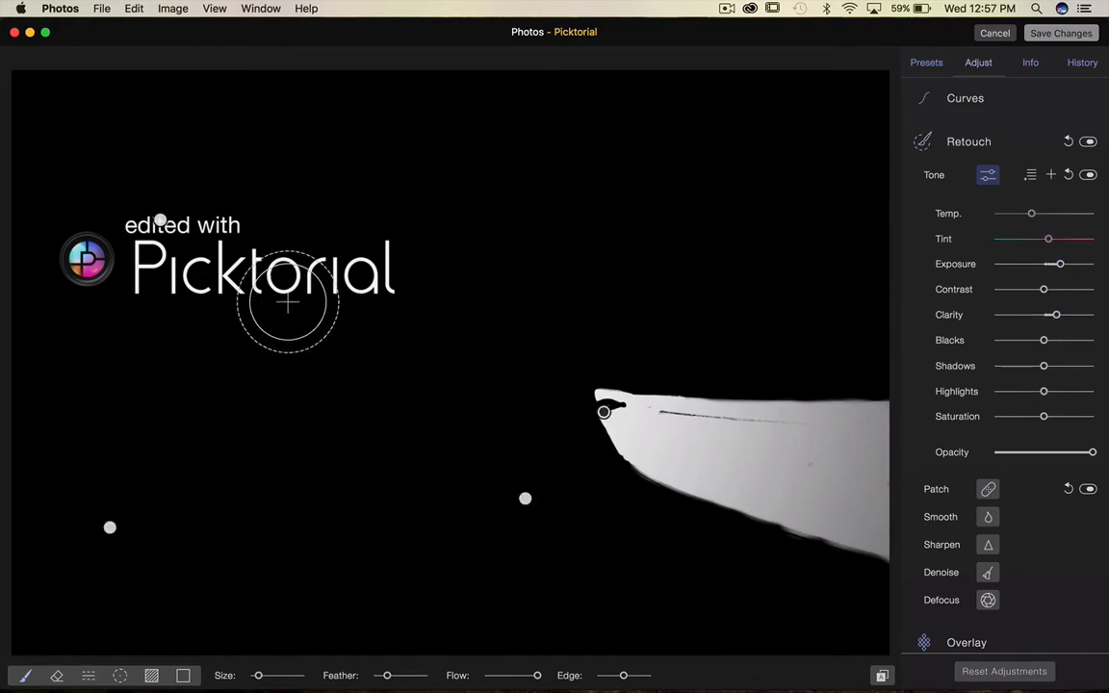
{"action": "left_click", "coordinate": [161, 221]}
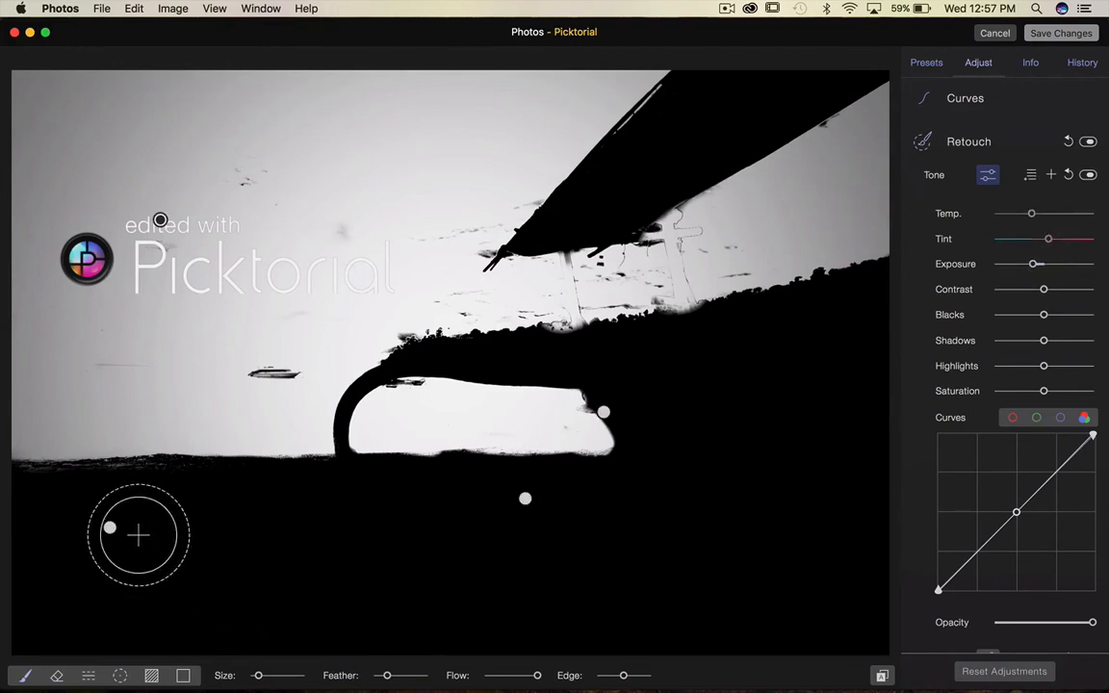
{"action": "left_click", "coordinate": [110, 529]}
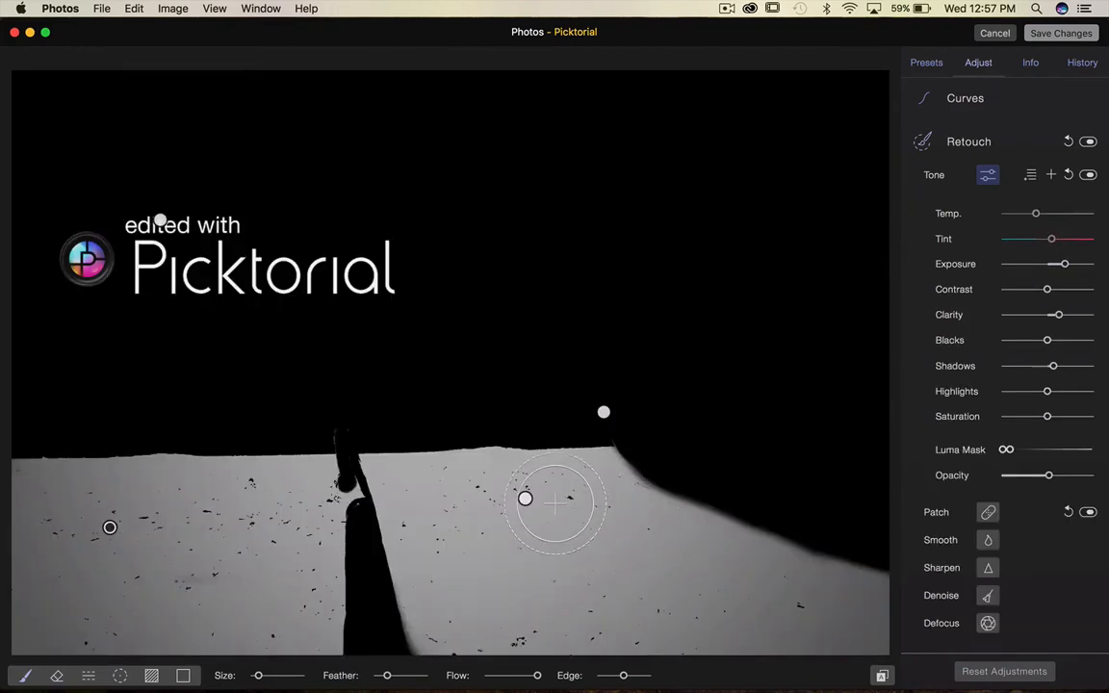
{"action": "left_click", "coordinate": [525, 500]}
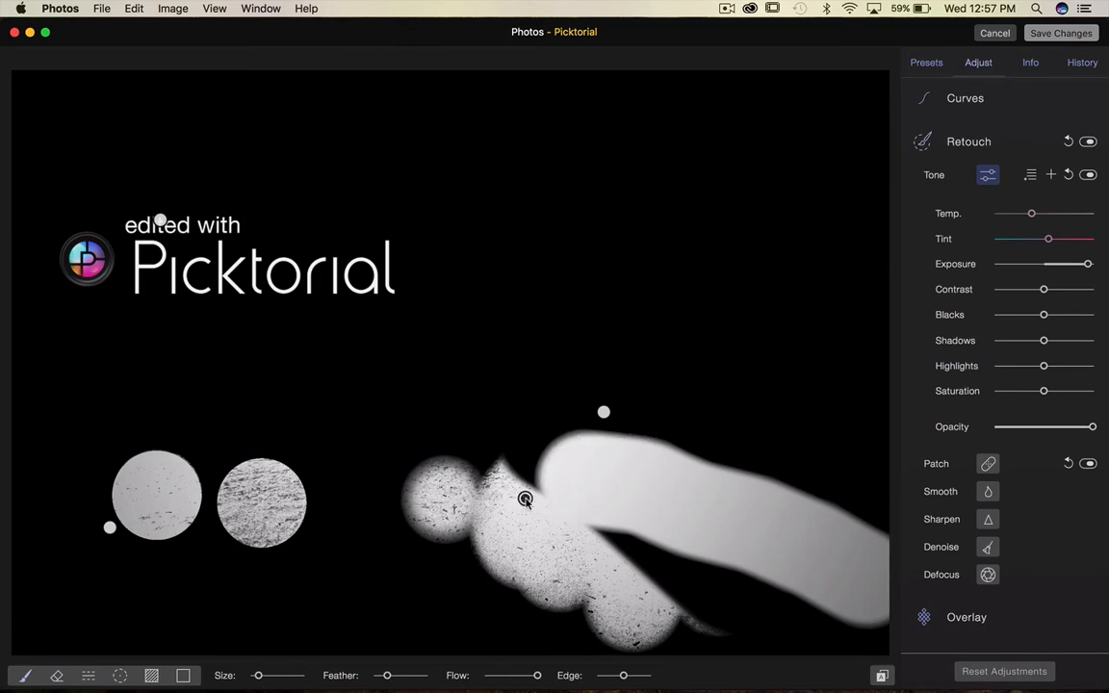
{"action": "key", "text": "Delete"}
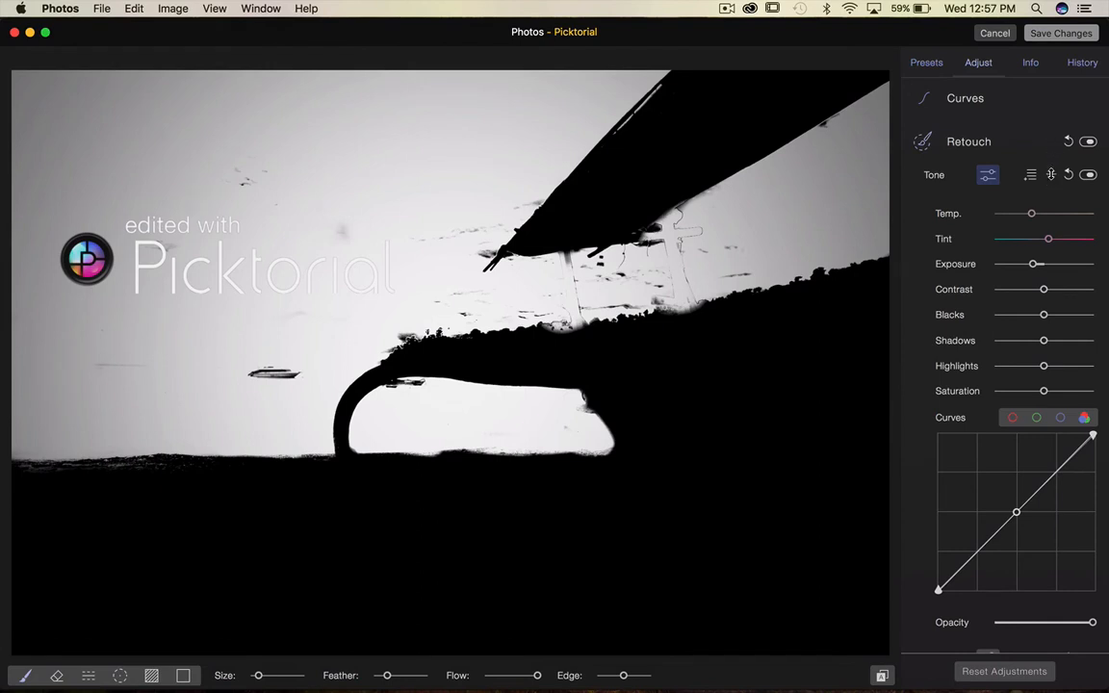
Add Blending Mode and Clarity controls to the tone region's adjustment list.
{"action": "left_click", "coordinate": [1052, 176]}
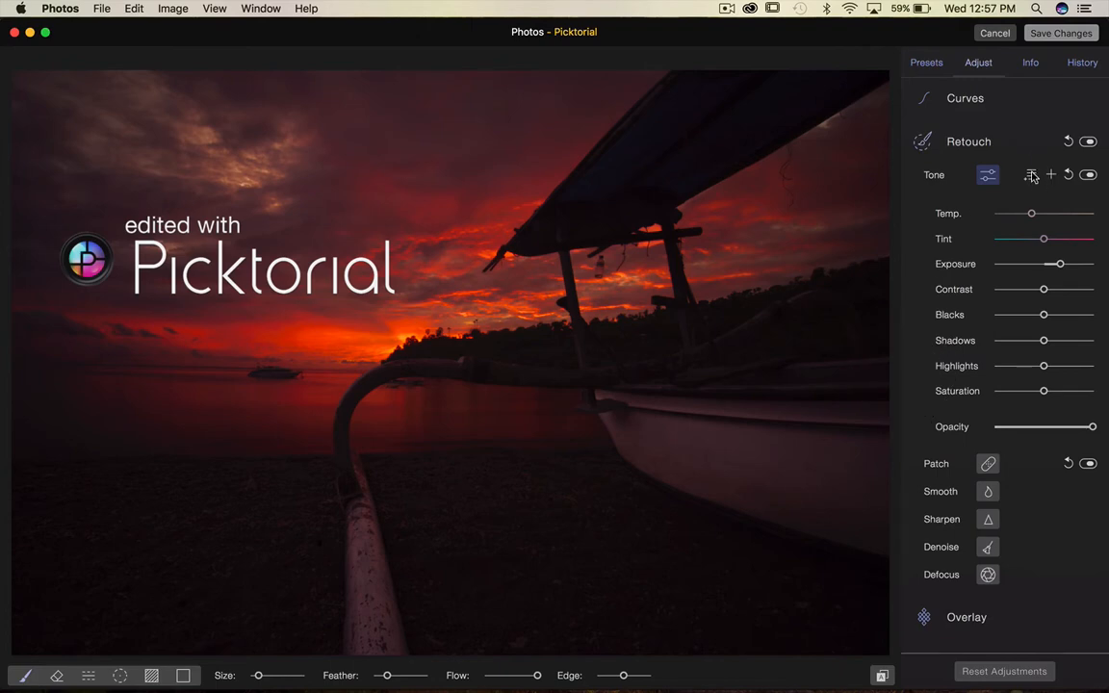
{"action": "left_click", "coordinate": [1031, 175]}
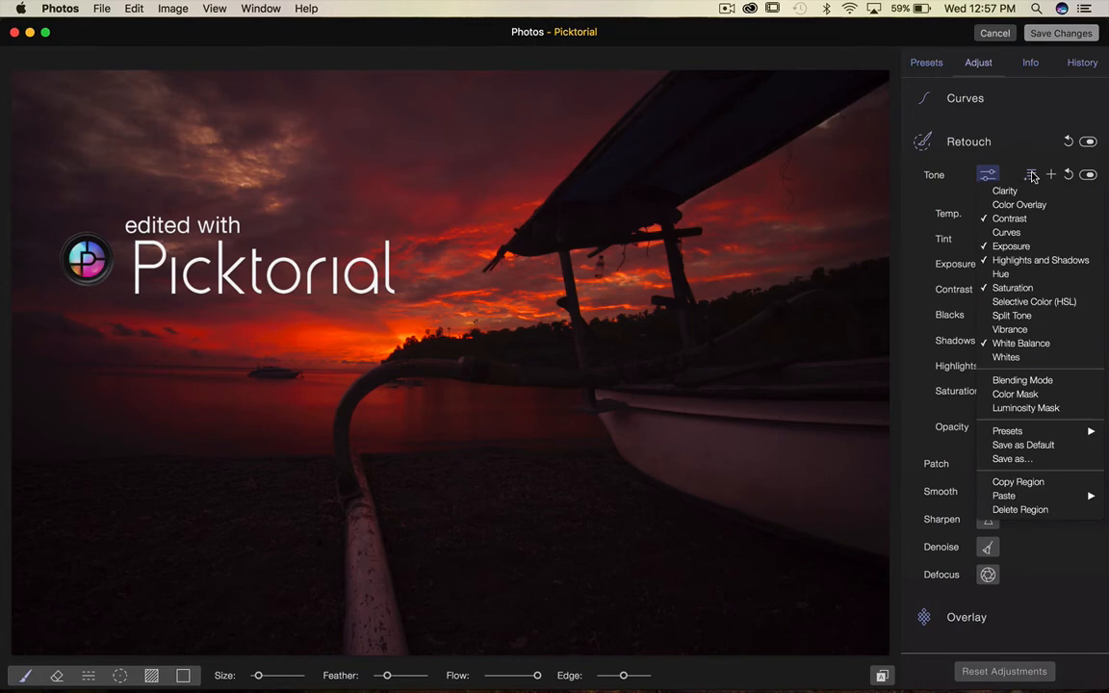
{"action": "left_click", "coordinate": [1064, 386]}
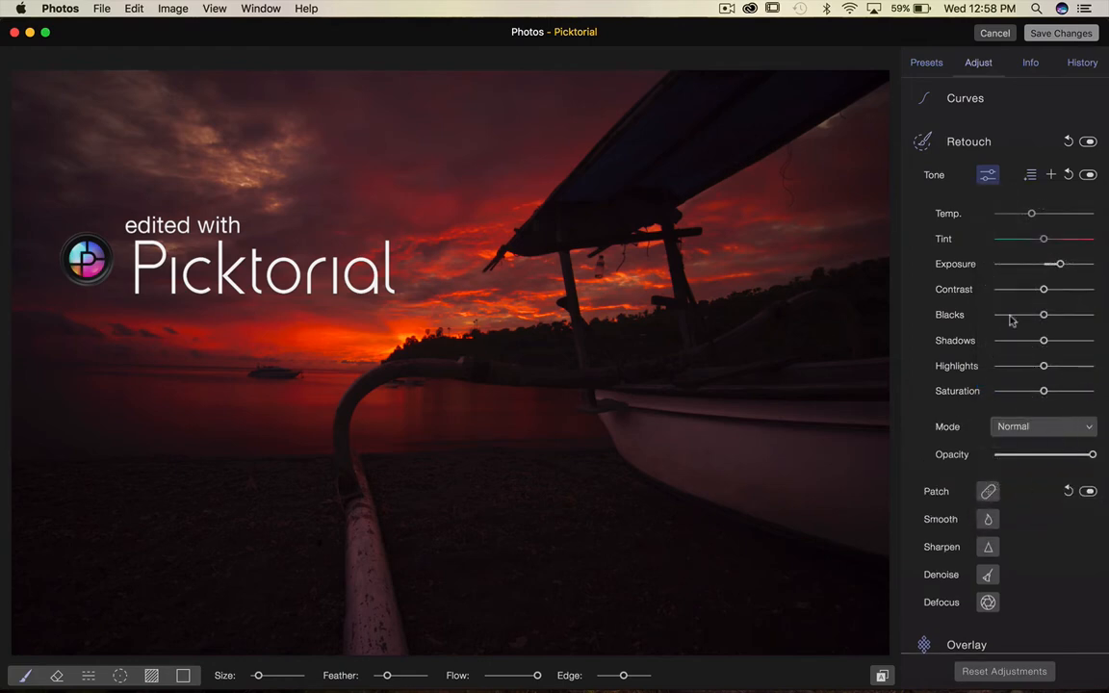
{"action": "left_click", "coordinate": [1033, 174]}
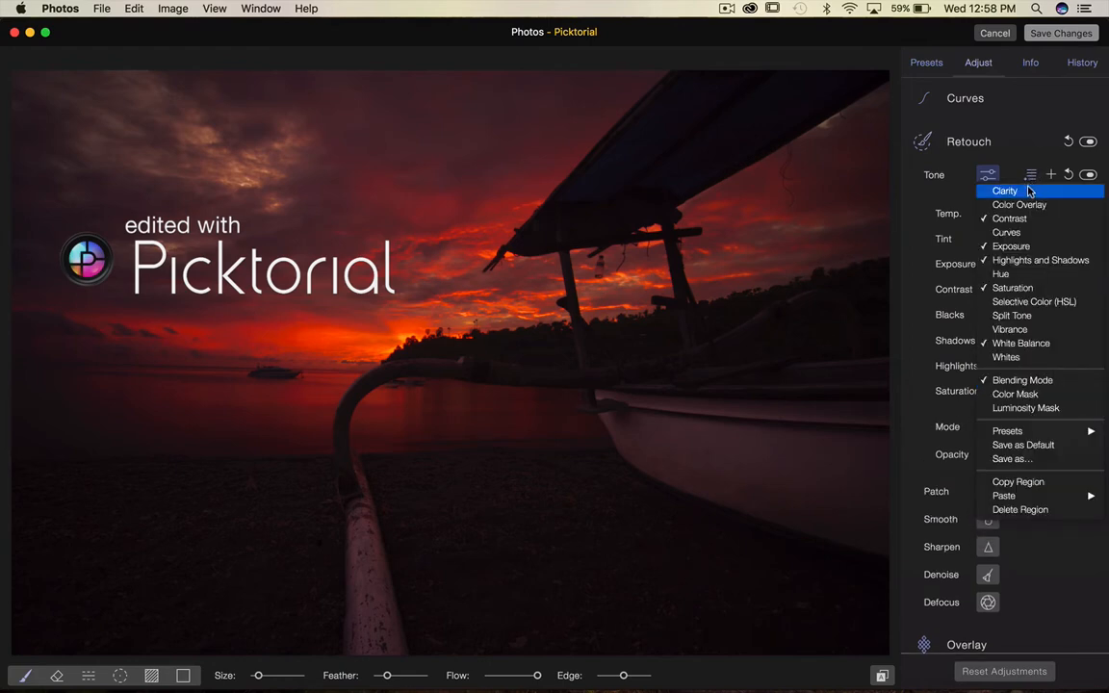
{"action": "left_click", "coordinate": [1030, 191]}
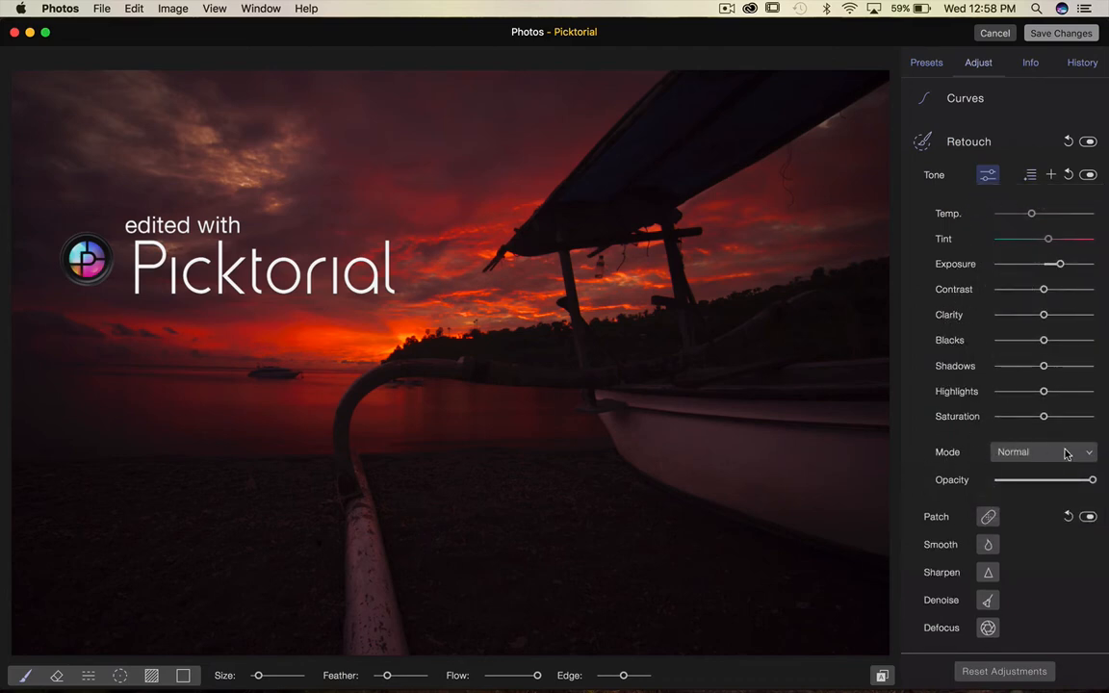
{"action": "left_click", "coordinate": [1030, 176]}
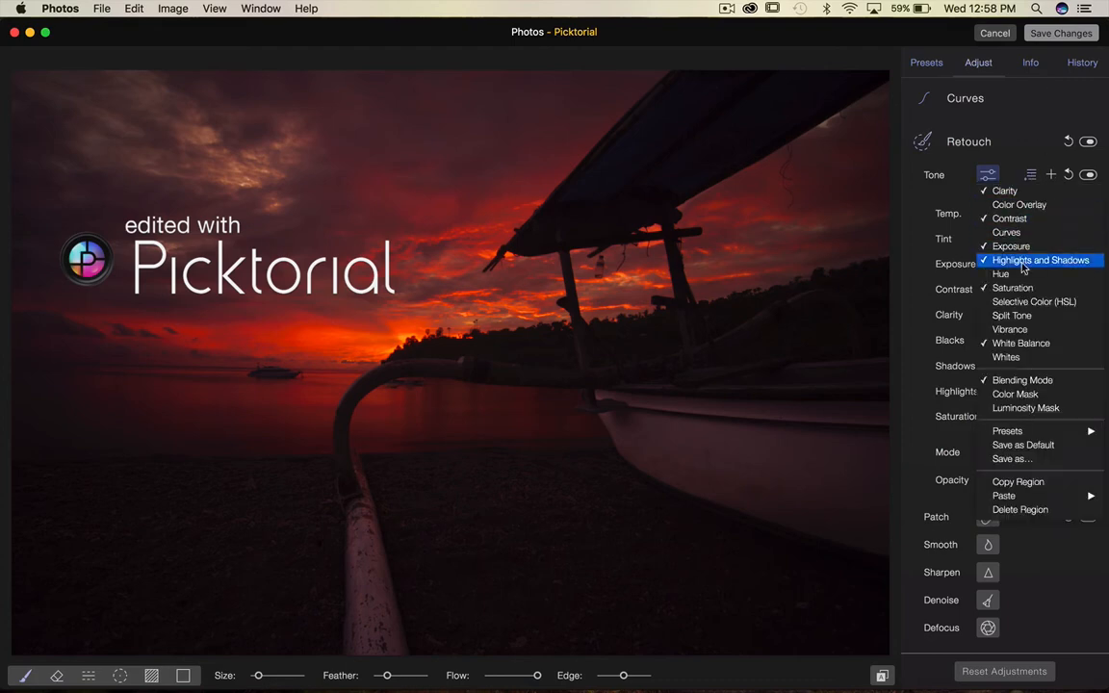
{"action": "left_click", "coordinate": [905, 317]}
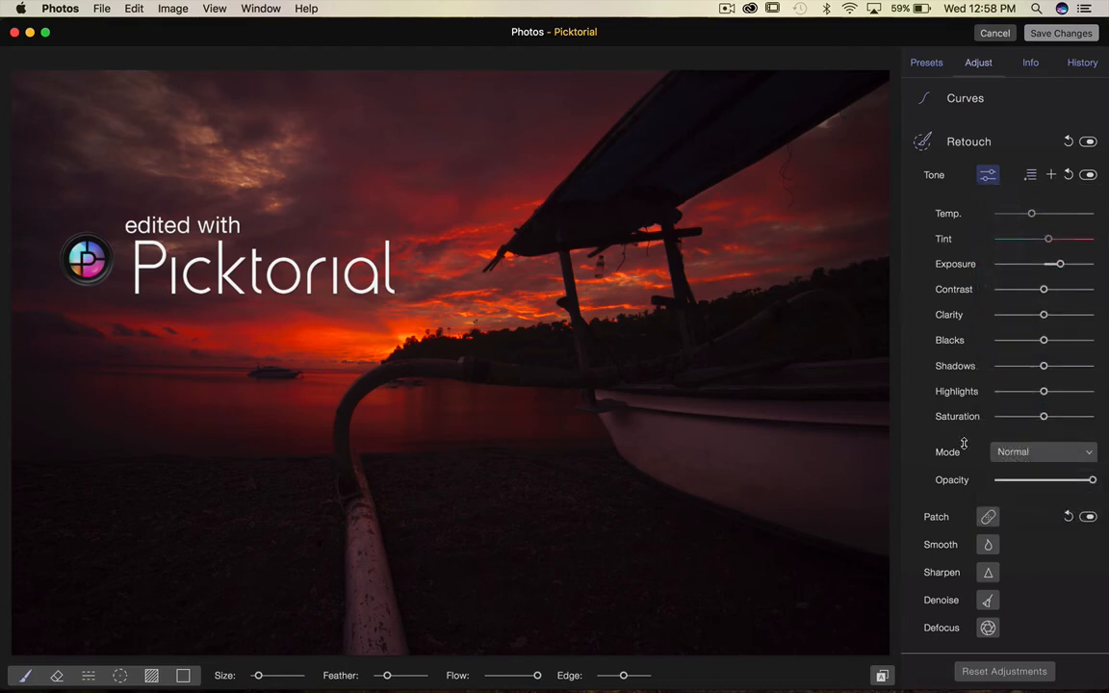
{"action": "left_click", "coordinate": [1080, 456]}
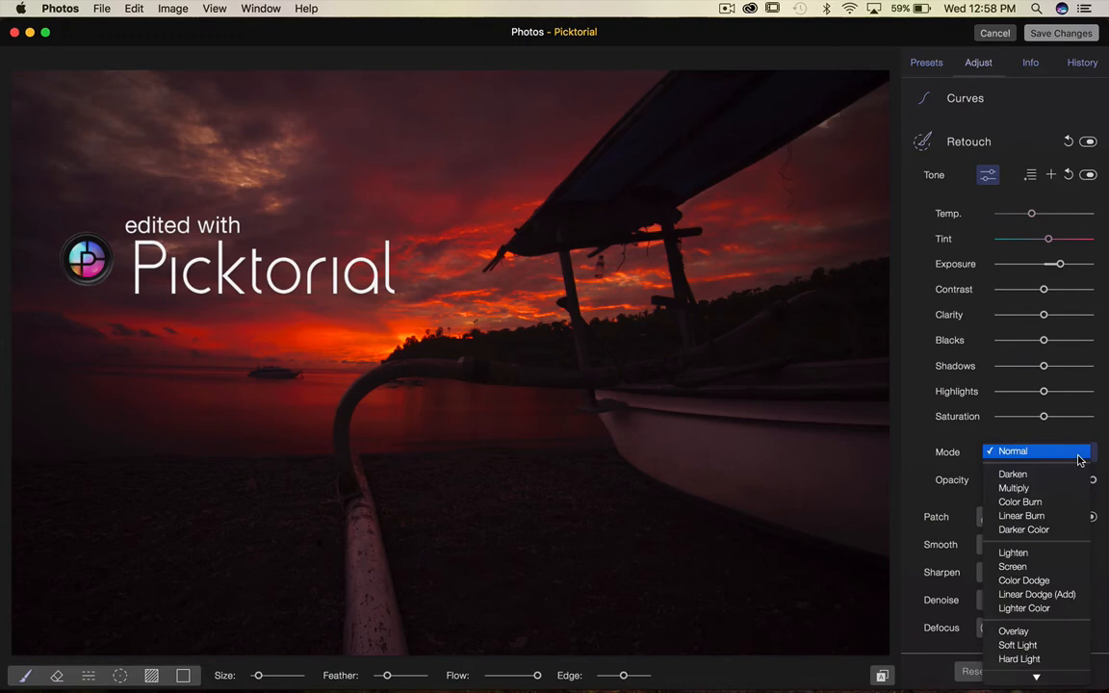
{"action": "mouse_move", "coordinate": [1060, 679]}
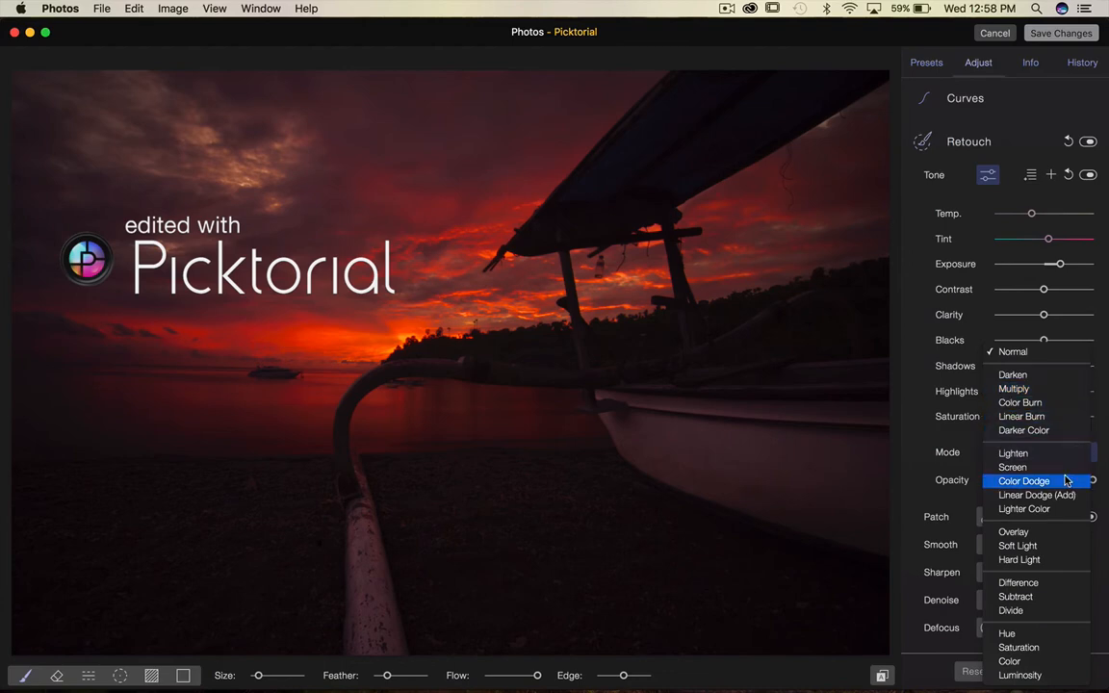
{"action": "left_click", "coordinate": [558, 435]}
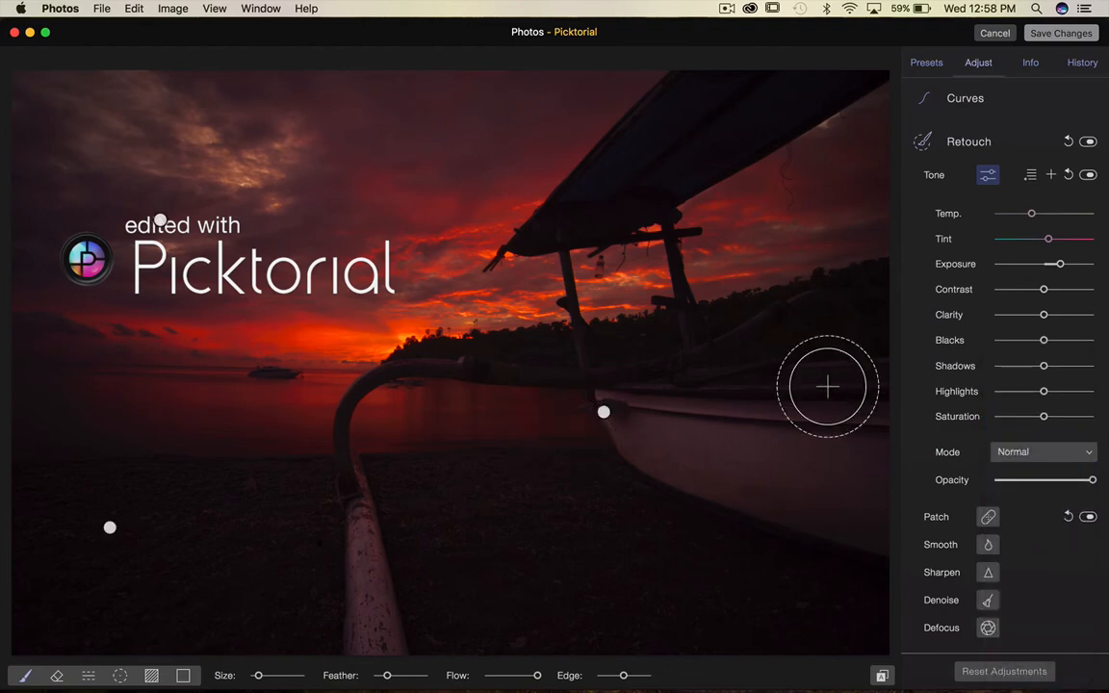
Raise Exposure and paint a new stroke across the outrigger and the boat hull.
{"action": "left_click_drag", "start_coordinate": [1061, 265], "coordinate": [1078, 265]}
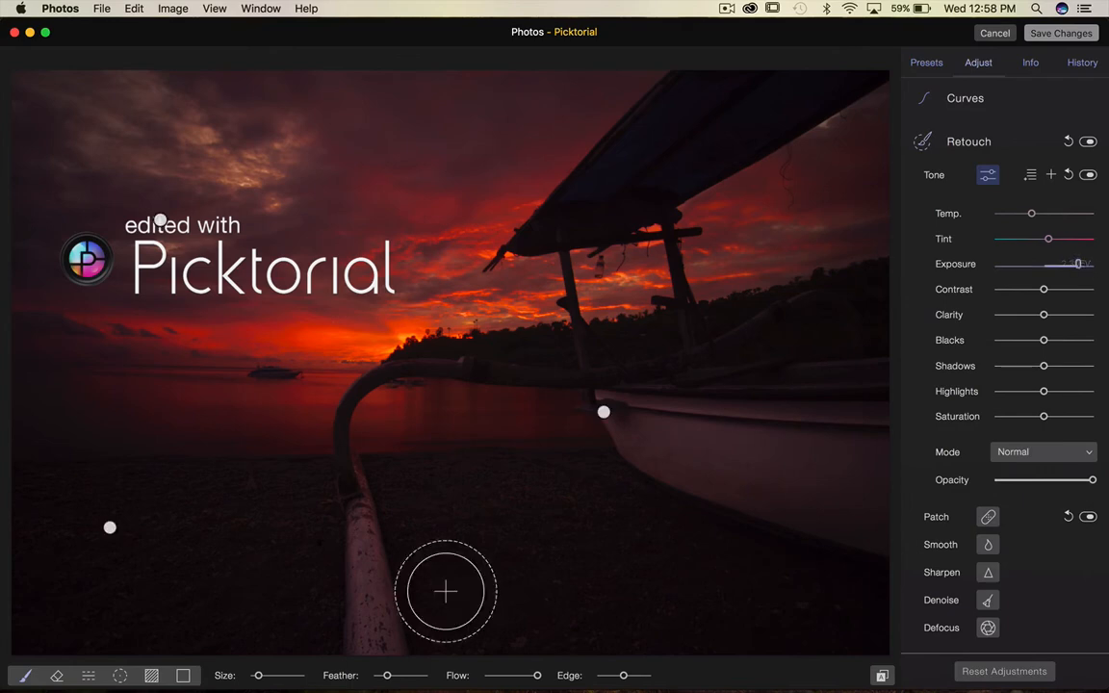
{"action": "mouse_move", "coordinate": [410, 618]}
{"action": "left_mouse_down"}
{"action": "mouse_move", "coordinate": [757, 489]}
{"action": "mouse_move", "coordinate": [363, 599]}
{"action": "mouse_move", "coordinate": [589, 513]}
{"action": "mouse_move", "coordinate": [727, 478]}
{"action": "left_mouse_up"}
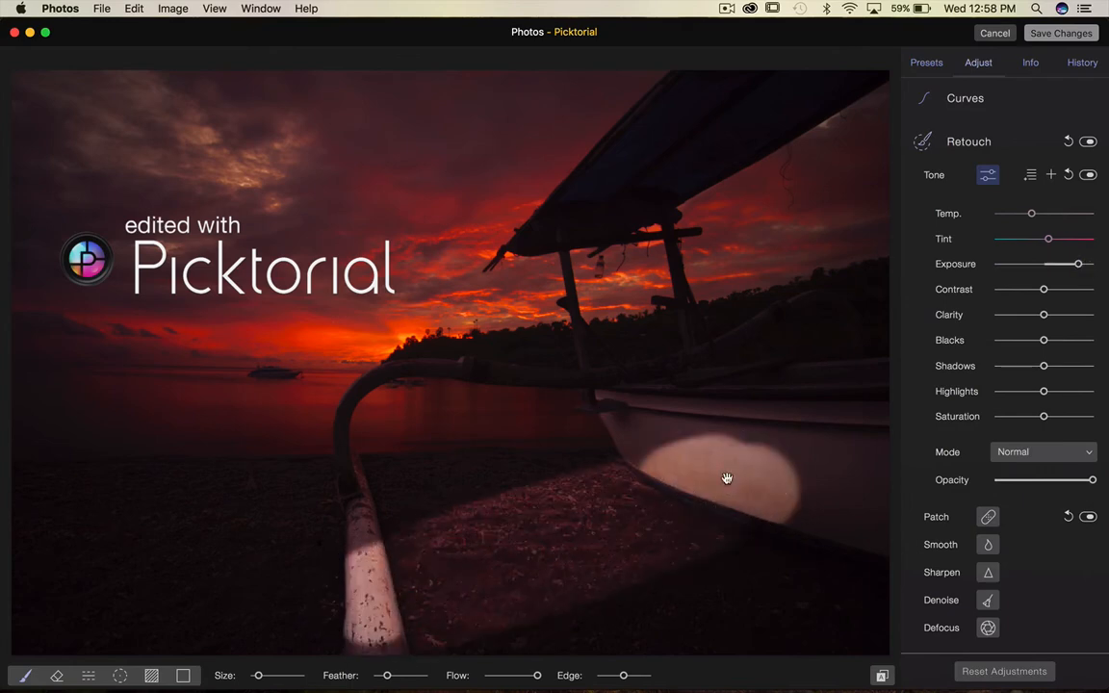
Try the Soft Light, Difference, Divide and Luminosity blending modes on the tone region, then set it back to Normal.
{"action": "left_click", "coordinate": [1084, 453]}
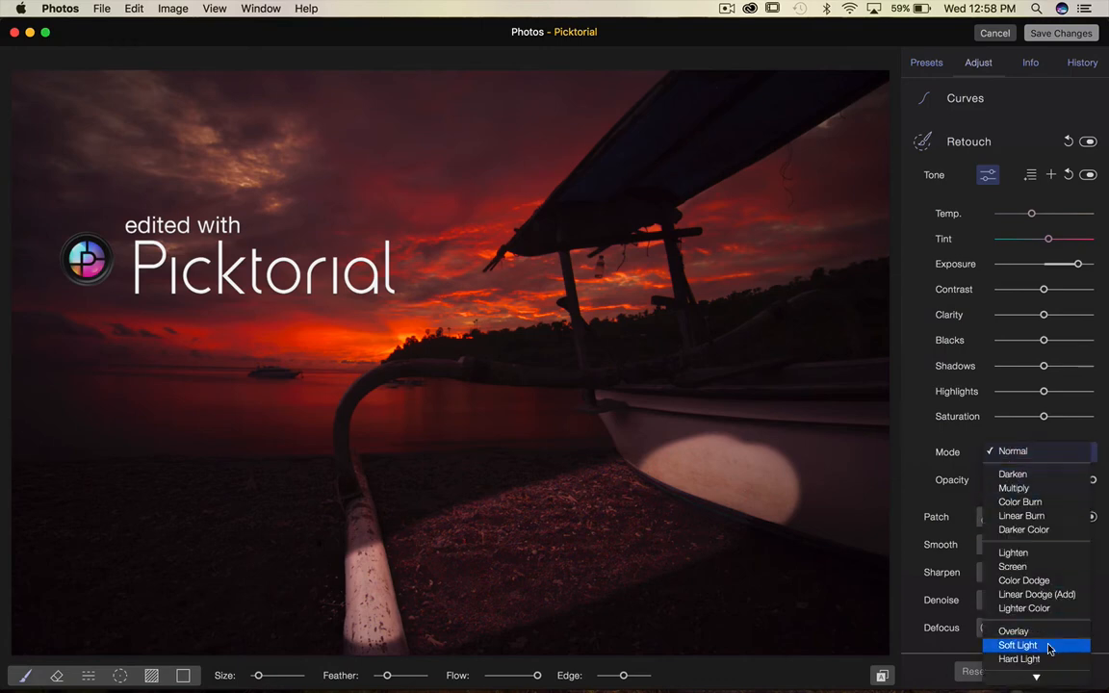
{"action": "left_click", "coordinate": [1047, 645]}
{"action": "left_click", "coordinate": [1082, 452]}
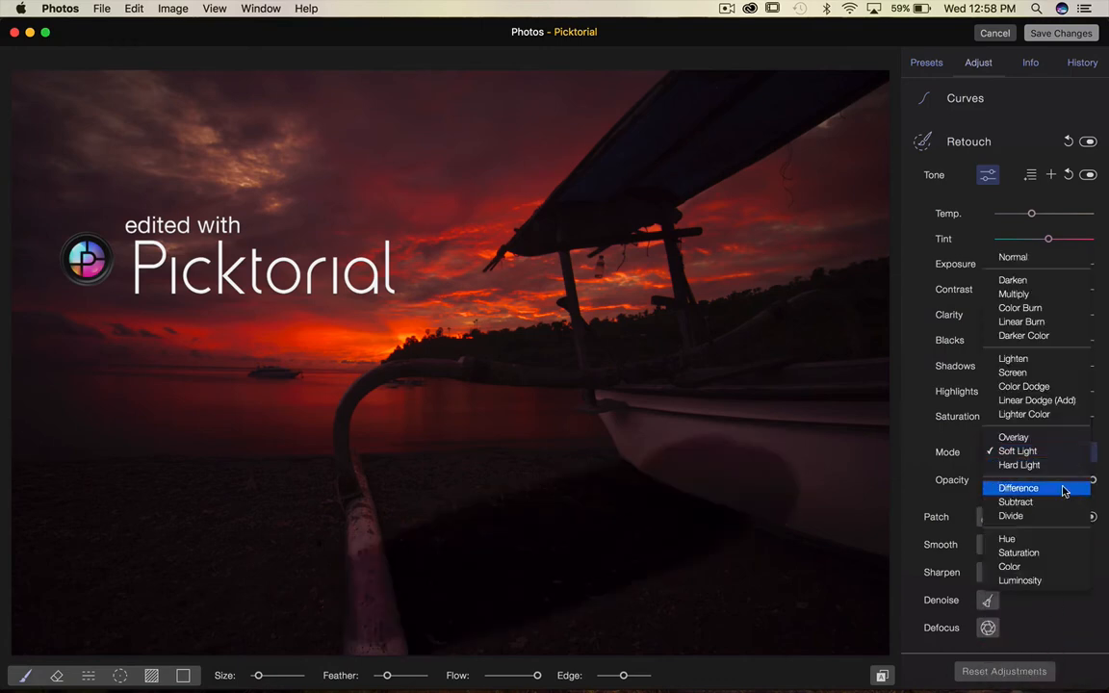
{"action": "left_click", "coordinate": [1059, 478]}
{"action": "left_click", "coordinate": [1065, 451]}
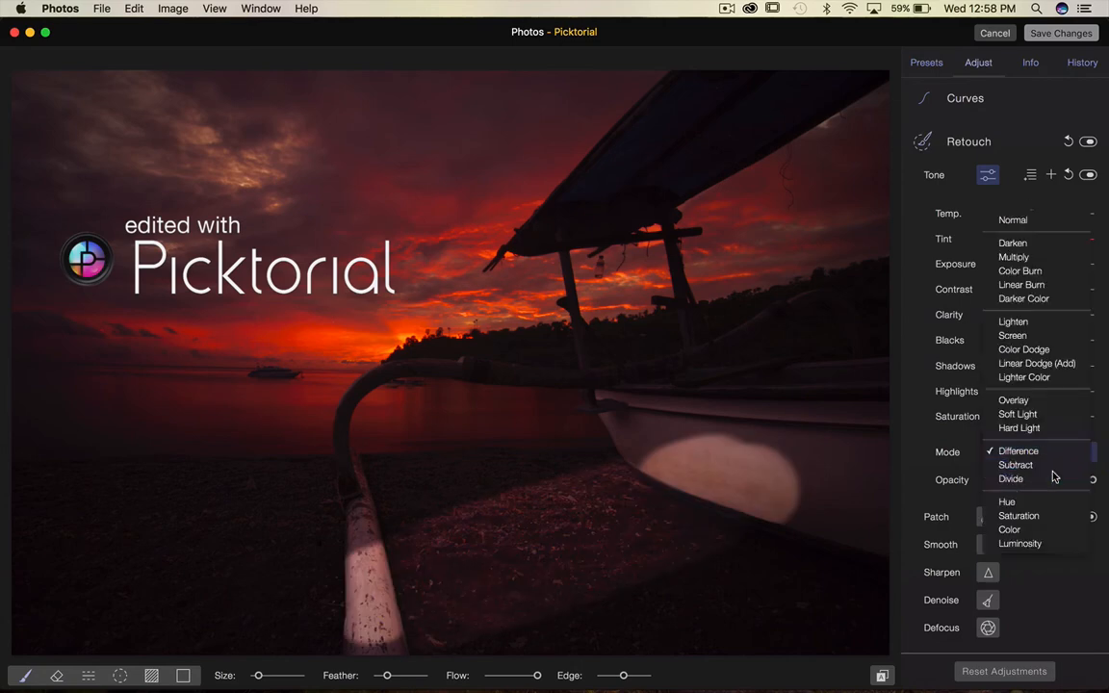
{"action": "left_click", "coordinate": [1053, 476]}
{"action": "left_click", "coordinate": [1058, 454]}
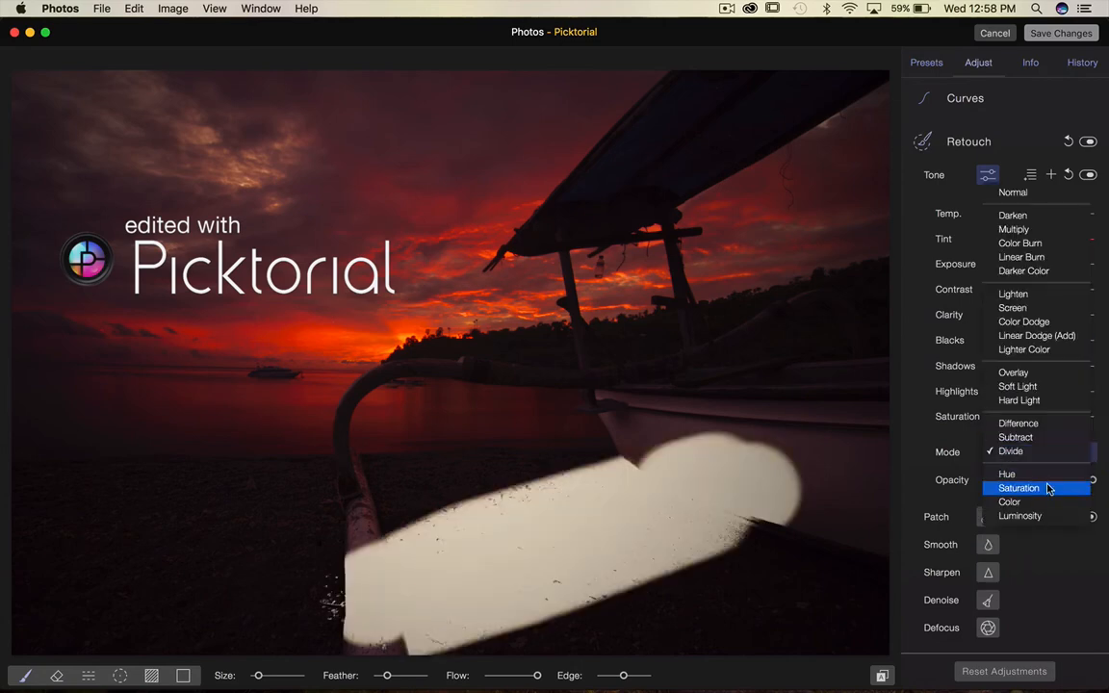
{"action": "left_click", "coordinate": [1042, 516]}
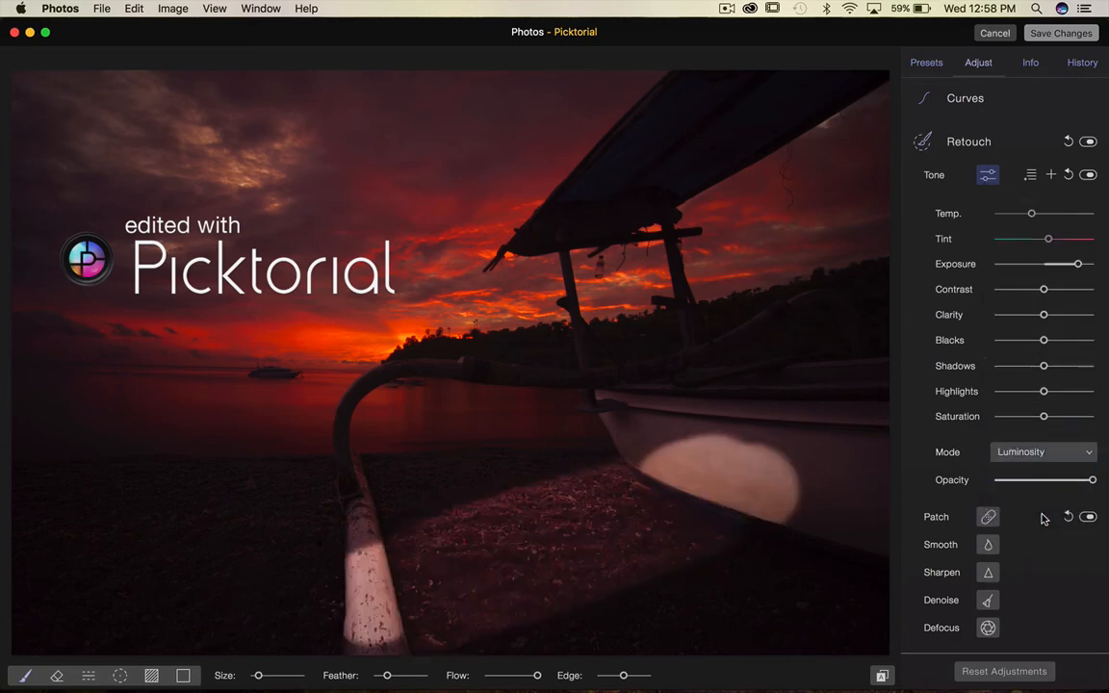
{"action": "left_click", "coordinate": [1046, 454]}
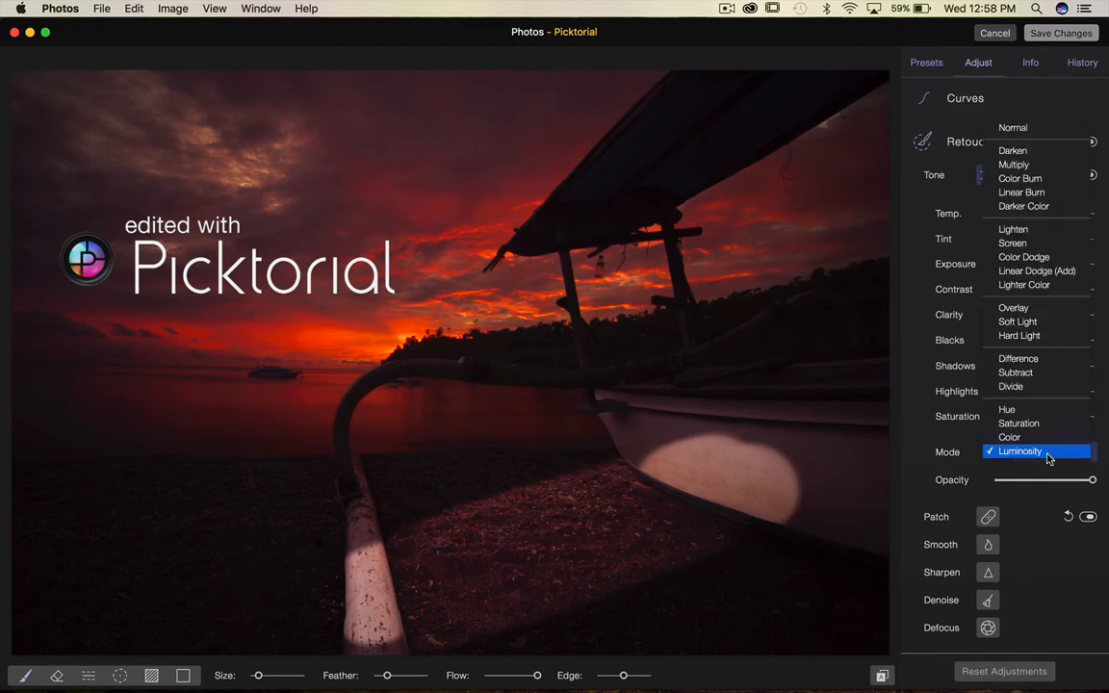
{"action": "left_click", "coordinate": [1030, 127]}
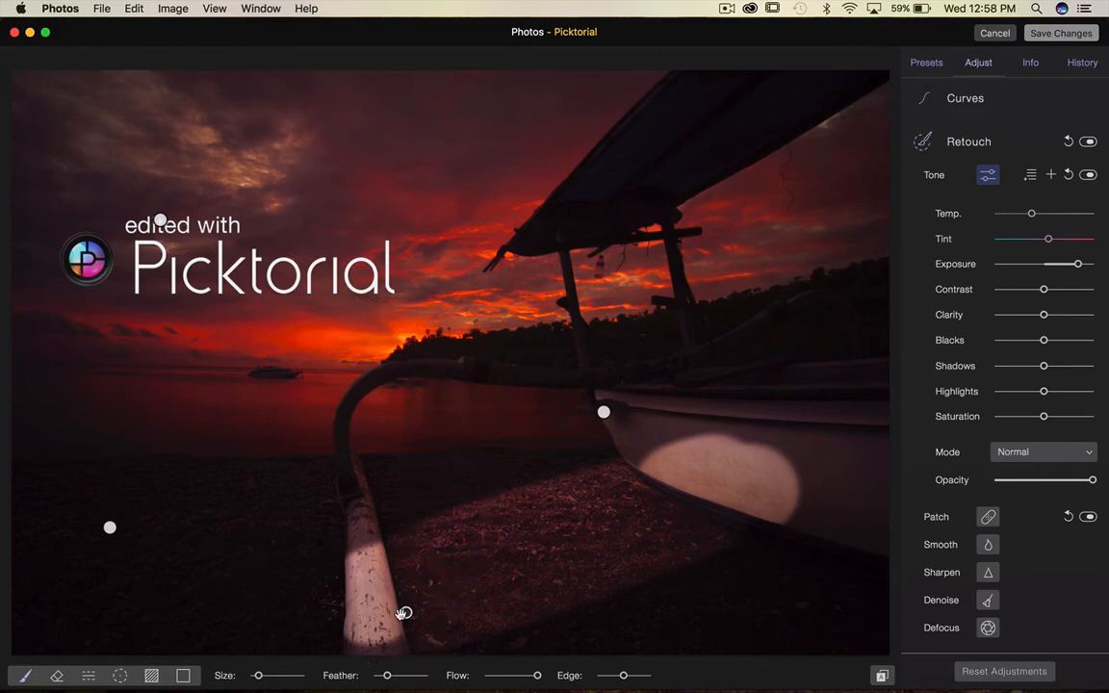
Delete the selected outrigger region and add a Luminosity Mask control to the tone region's adjustment list.
{"action": "key", "text": "Delete"}
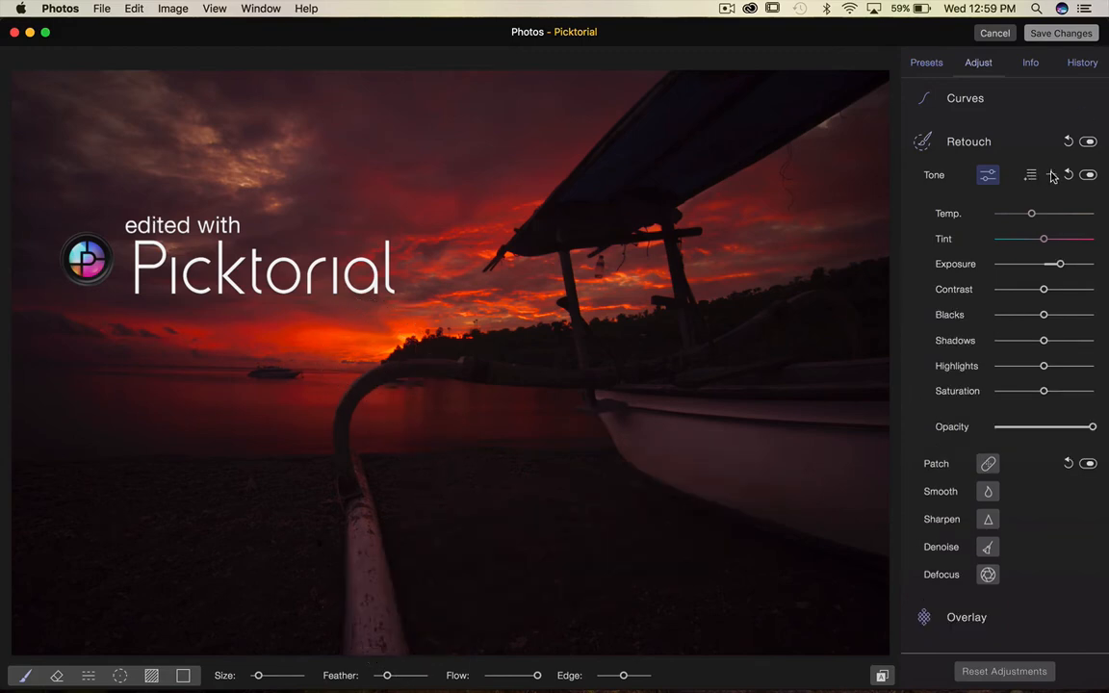
{"action": "left_click", "coordinate": [1031, 175]}
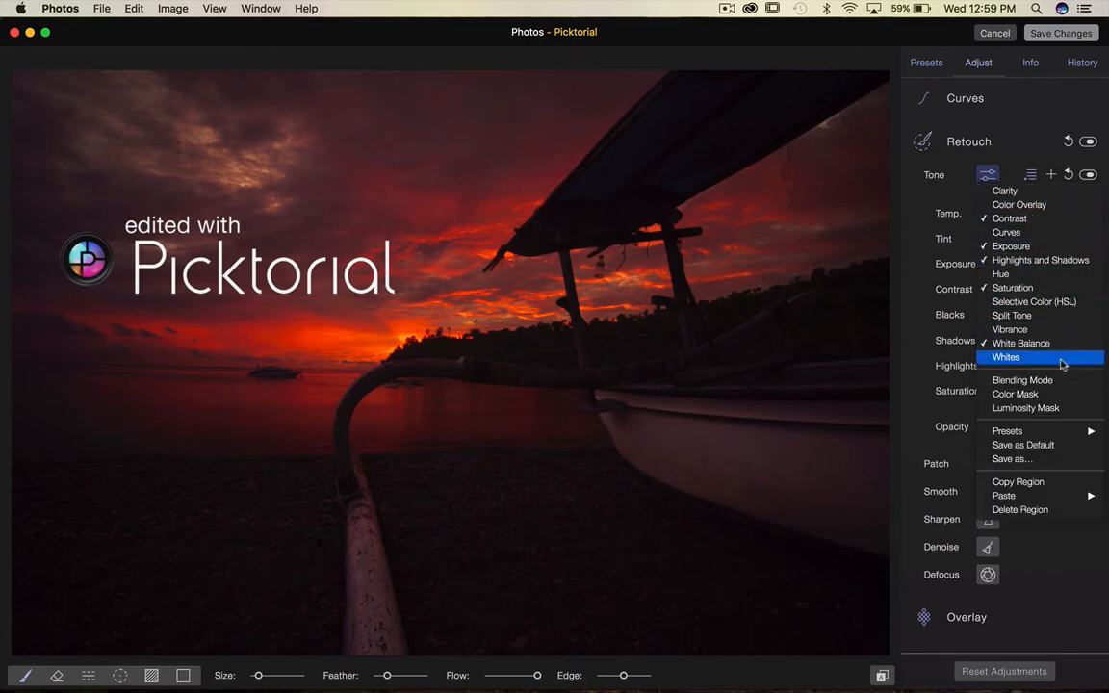
{"action": "left_click", "coordinate": [1087, 413]}
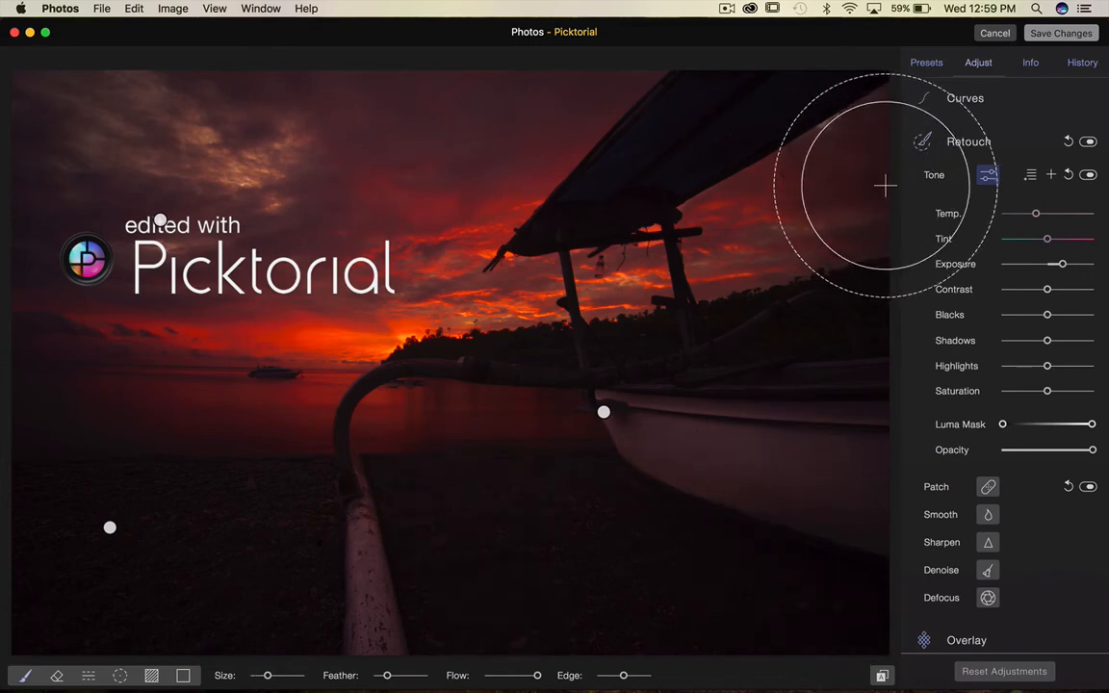
Select the boat hull region and raise its Exposure to 3.95 EV.
{"action": "scroll", "coordinate": [945, 216], "scroll_direction": "down", "scroll_amount": 4}
{"action": "scroll", "coordinate": [945, 216], "scroll_direction": "up", "scroll_amount": 10}
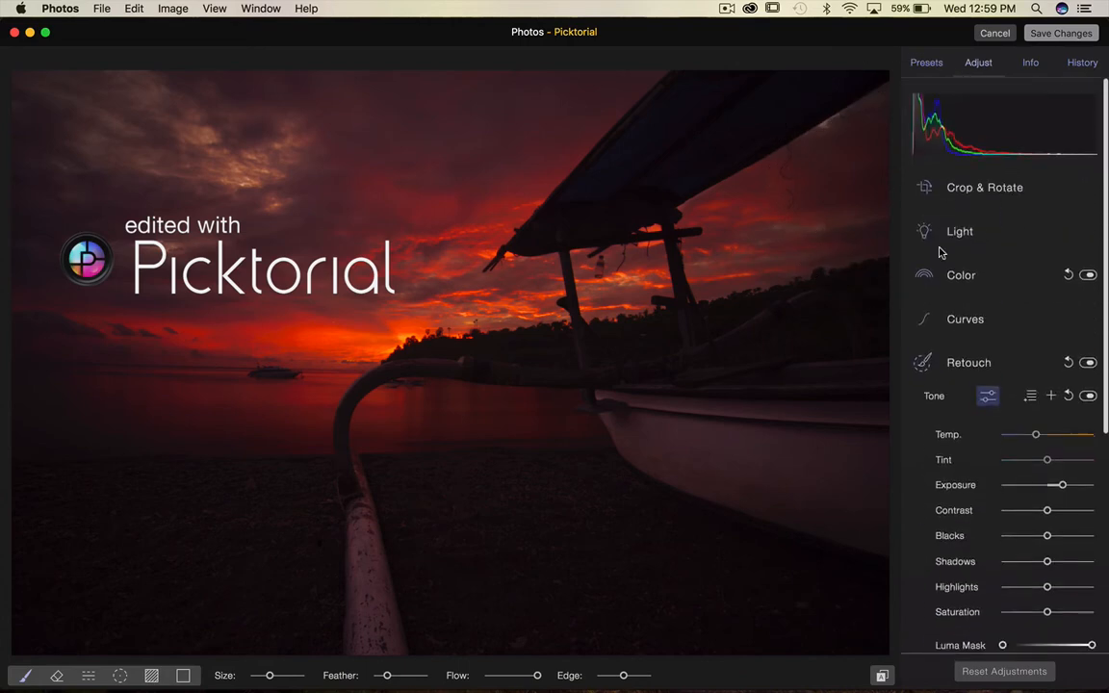
{"action": "scroll", "coordinate": [942, 253], "scroll_direction": "down", "scroll_amount": 10}
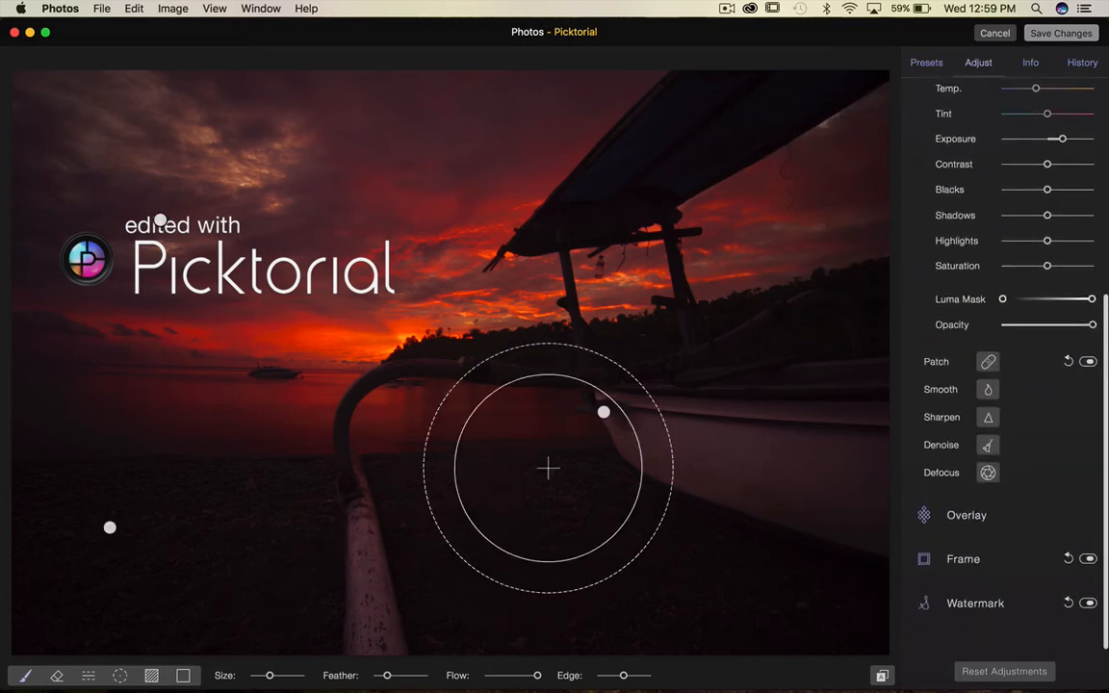
{"action": "scroll", "coordinate": [526, 565], "scroll_direction": "down", "scroll_amount": 5}
{"action": "left_click", "coordinate": [526, 564]}
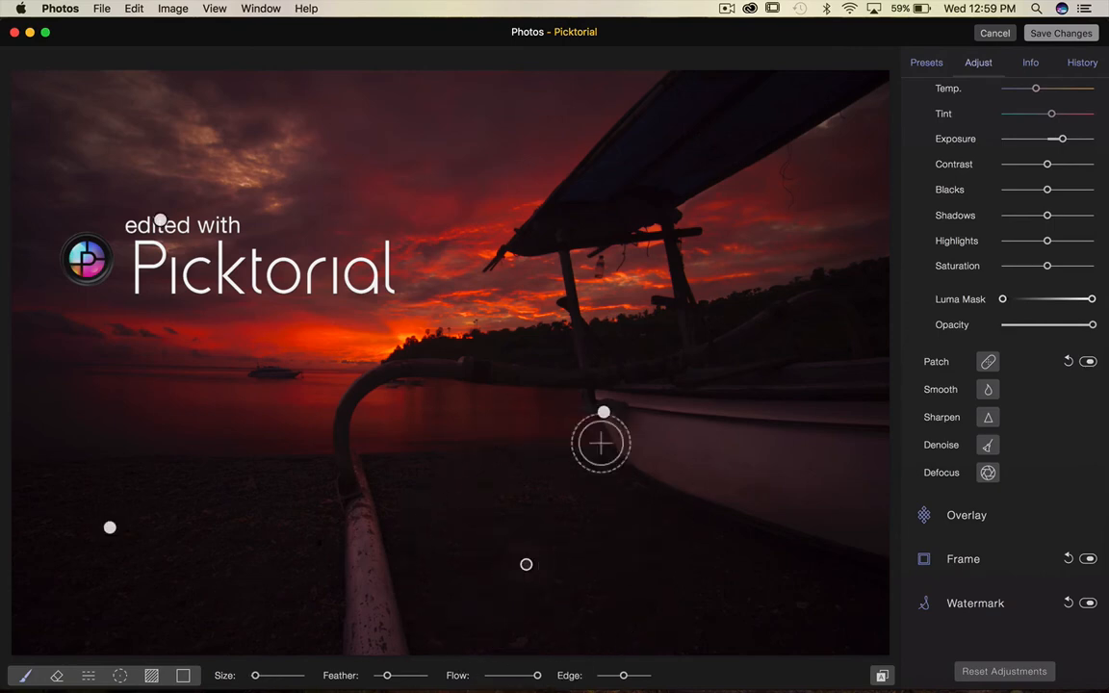
{"action": "left_click", "coordinate": [604, 413]}
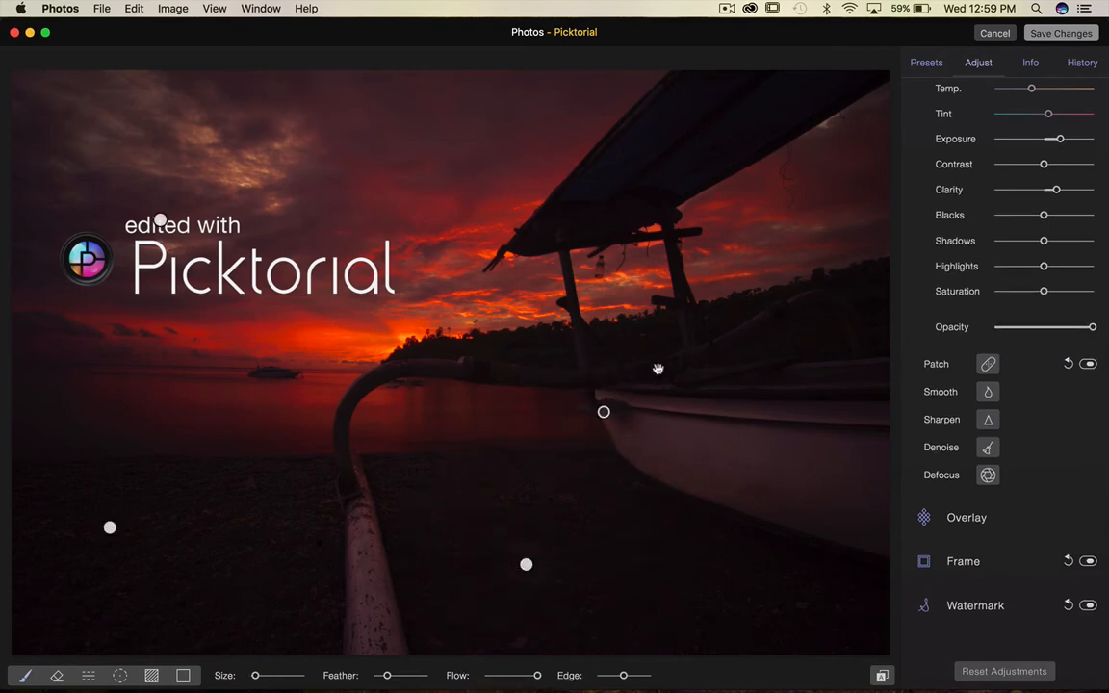
{"action": "scroll", "coordinate": [995, 377], "scroll_direction": "up", "scroll_amount": 6}
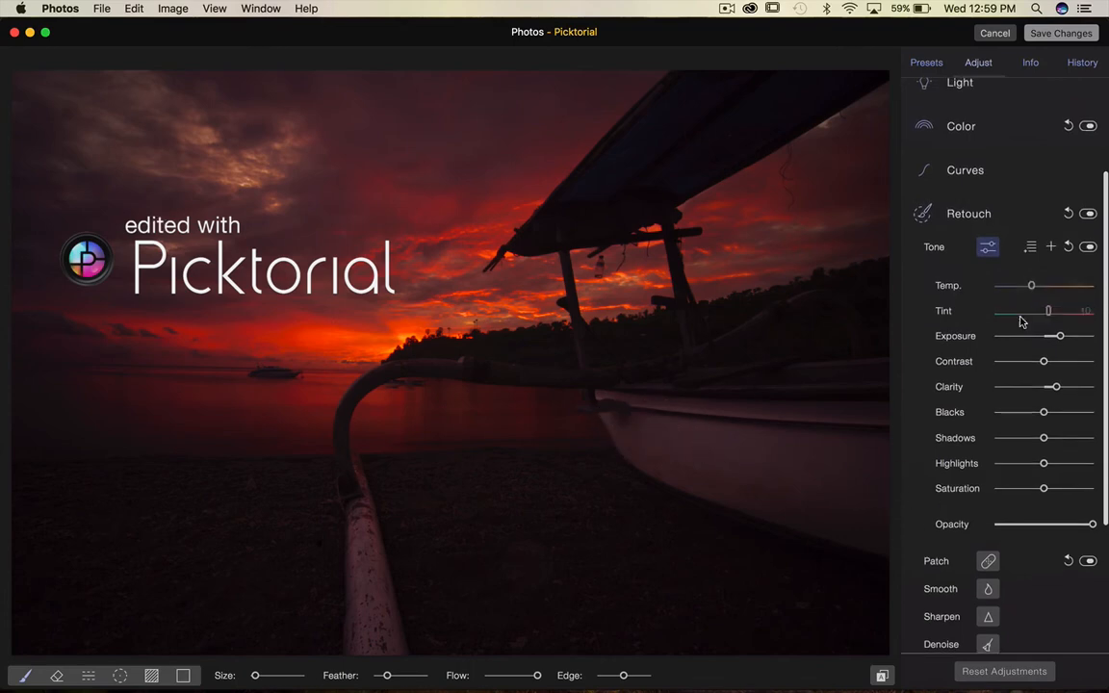
{"action": "left_click_drag", "start_coordinate": [1088, 336], "coordinate": [1093, 337]}
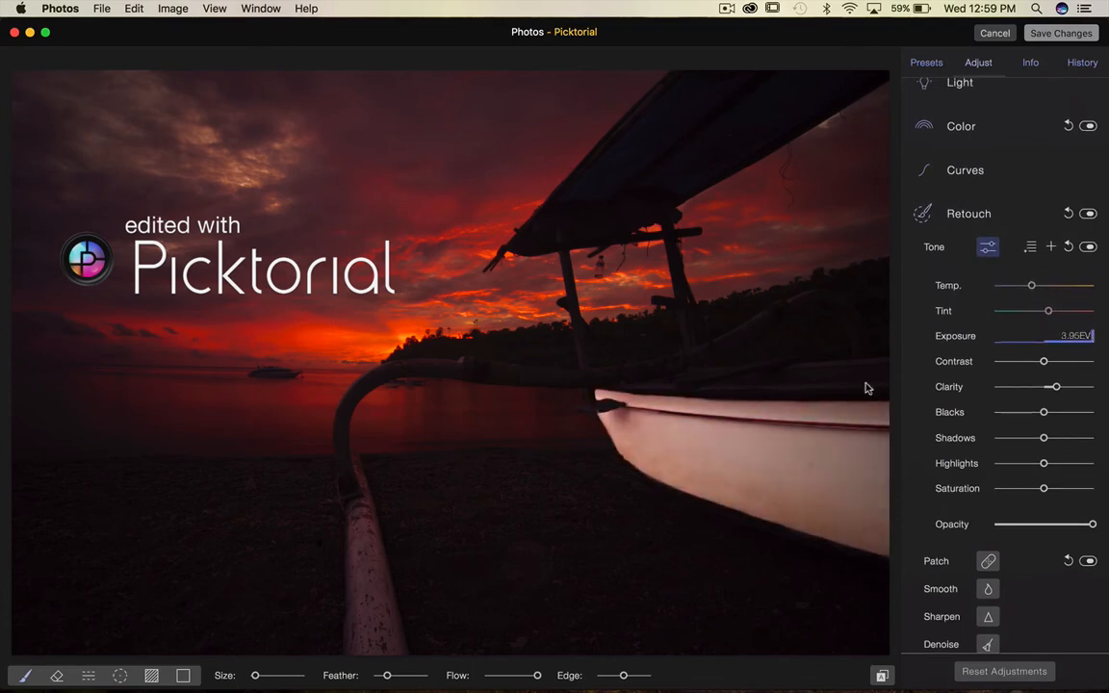
Select the beach spot region, set its Temp to the coolest end and lower the Luma Mask's upper bound.
{"action": "left_click", "coordinate": [525, 566]}
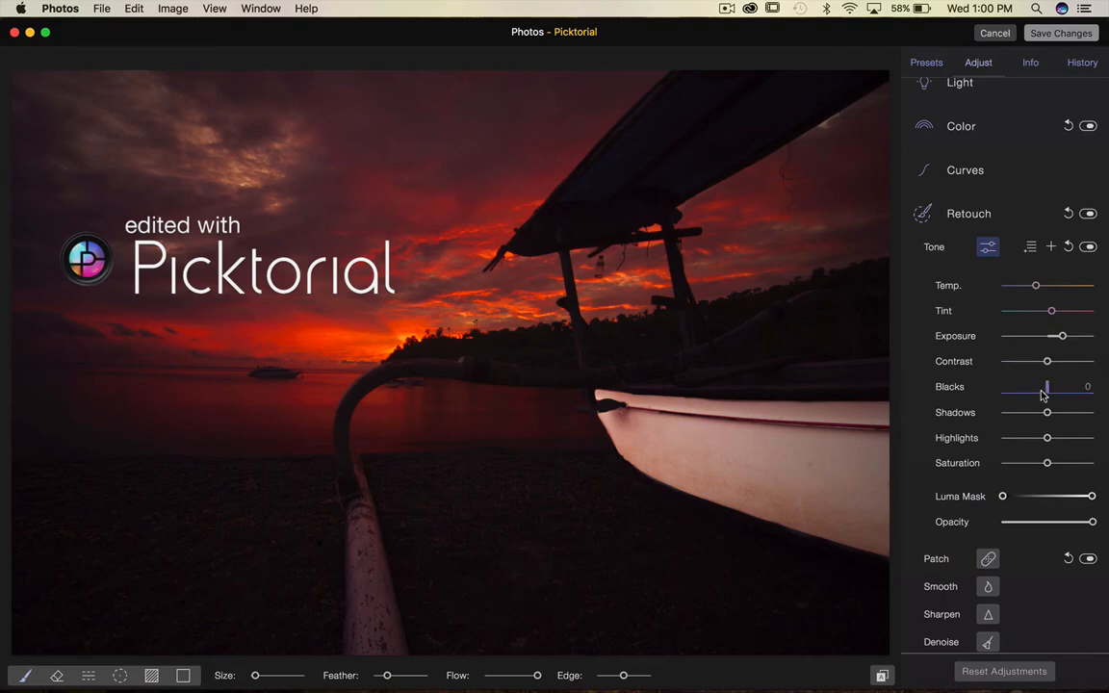
{"action": "left_click_drag", "start_coordinate": [1037, 285], "coordinate": [955, 291]}
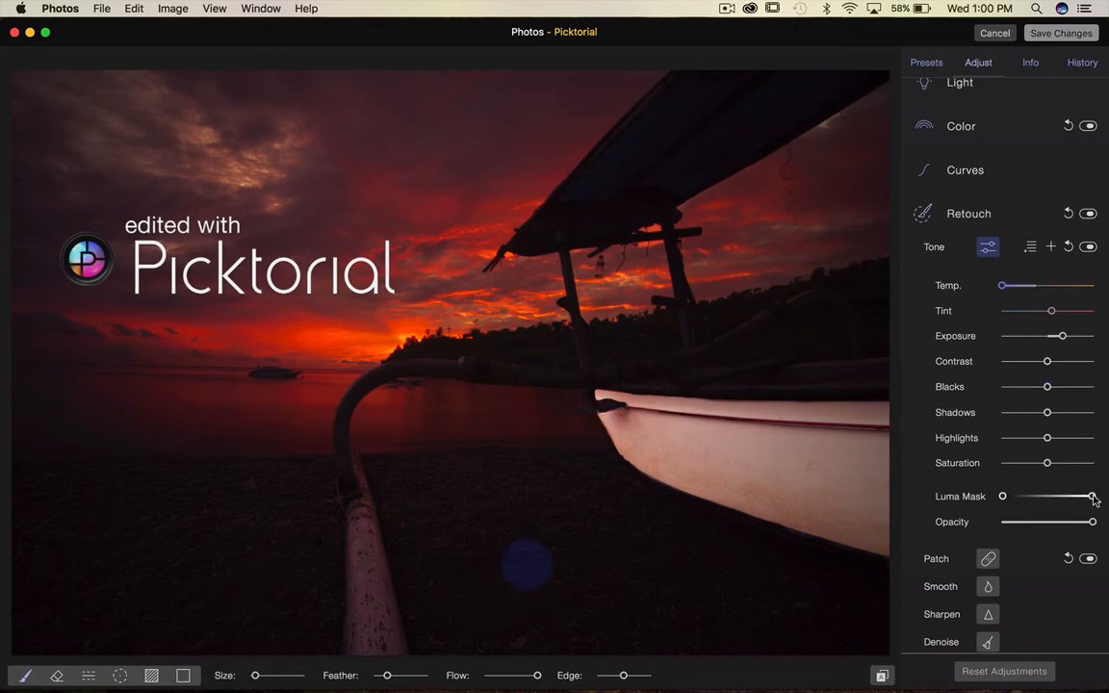
{"action": "left_click_drag", "start_coordinate": [1092, 497], "coordinate": [1028, 508]}
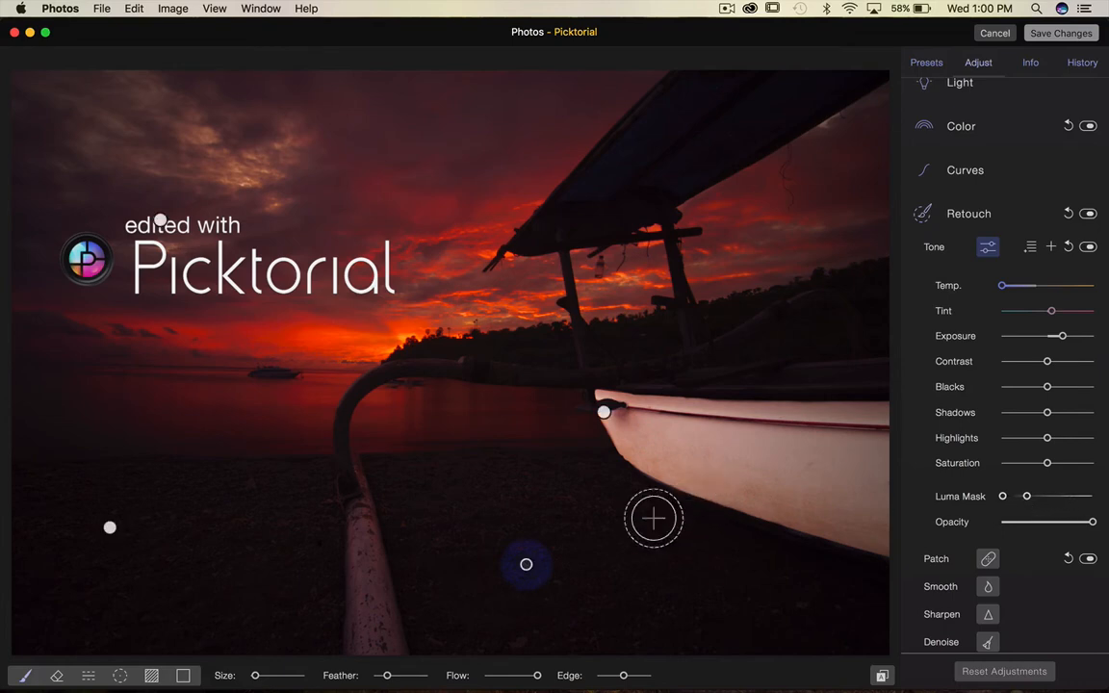
Paint a stroke across the boat hull into the beach region and adjust both Luma Mask range handles.
{"action": "mouse_move", "coordinate": [620, 530]}
{"action": "left_mouse_down"}
{"action": "mouse_move", "coordinate": [724, 460]}
{"action": "mouse_move", "coordinate": [673, 499]}
{"action": "mouse_move", "coordinate": [662, 527]}
{"action": "mouse_move", "coordinate": [841, 419]}
{"action": "mouse_move", "coordinate": [685, 590]}
{"action": "mouse_move", "coordinate": [888, 458]}
{"action": "mouse_move", "coordinate": [786, 571]}
{"action": "mouse_move", "coordinate": [940, 500]}
{"action": "mouse_move", "coordinate": [707, 602]}
{"action": "mouse_move", "coordinate": [786, 356]}
{"action": "mouse_move", "coordinate": [742, 350]}
{"action": "mouse_move", "coordinate": [751, 402]}
{"action": "mouse_move", "coordinate": [603, 561]}
{"action": "mouse_move", "coordinate": [630, 389]}
{"action": "mouse_move", "coordinate": [599, 648]}
{"action": "mouse_move", "coordinate": [572, 430]}
{"action": "mouse_move", "coordinate": [700, 367]}
{"action": "mouse_move", "coordinate": [846, 435]}
{"action": "mouse_move", "coordinate": [784, 380]}
{"action": "mouse_move", "coordinate": [583, 384]}
{"action": "mouse_move", "coordinate": [653, 481]}
{"action": "mouse_move", "coordinate": [802, 319]}
{"action": "mouse_move", "coordinate": [809, 595]}
{"action": "mouse_move", "coordinate": [885, 484]}
{"action": "mouse_move", "coordinate": [870, 641]}
{"action": "mouse_move", "coordinate": [859, 468]}
{"action": "mouse_move", "coordinate": [869, 299]}
{"action": "mouse_move", "coordinate": [826, 474]}
{"action": "mouse_move", "coordinate": [877, 498]}
{"action": "mouse_move", "coordinate": [840, 419]}
{"action": "left_mouse_up"}
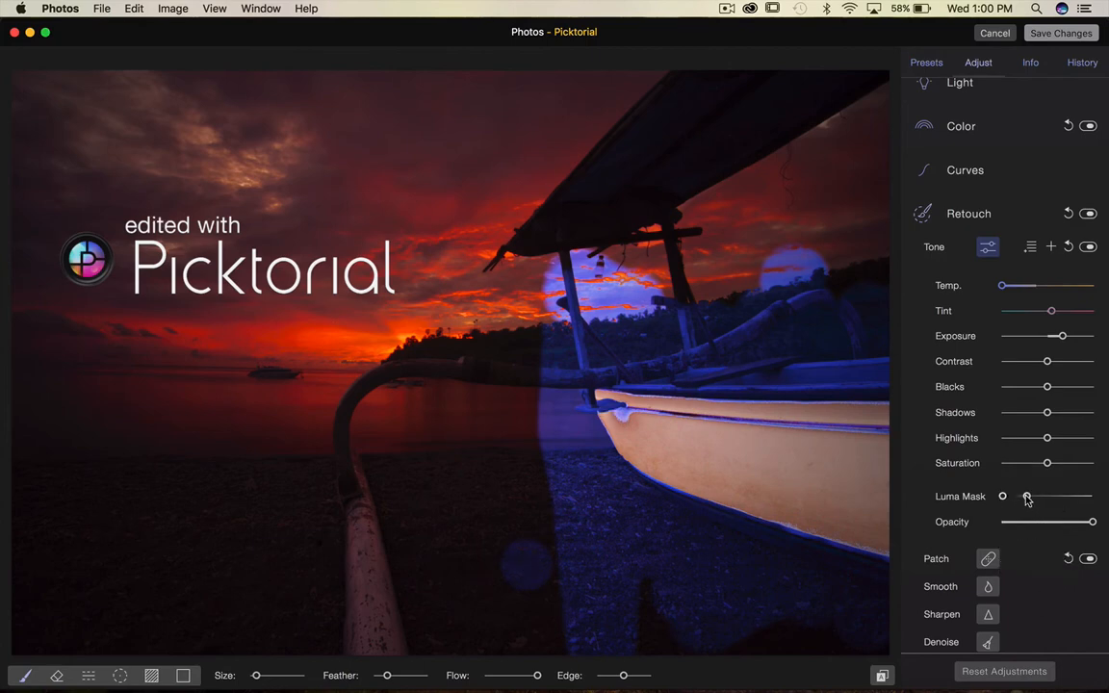
{"action": "left_click_drag", "start_coordinate": [1026, 498], "coordinate": [1107, 502]}
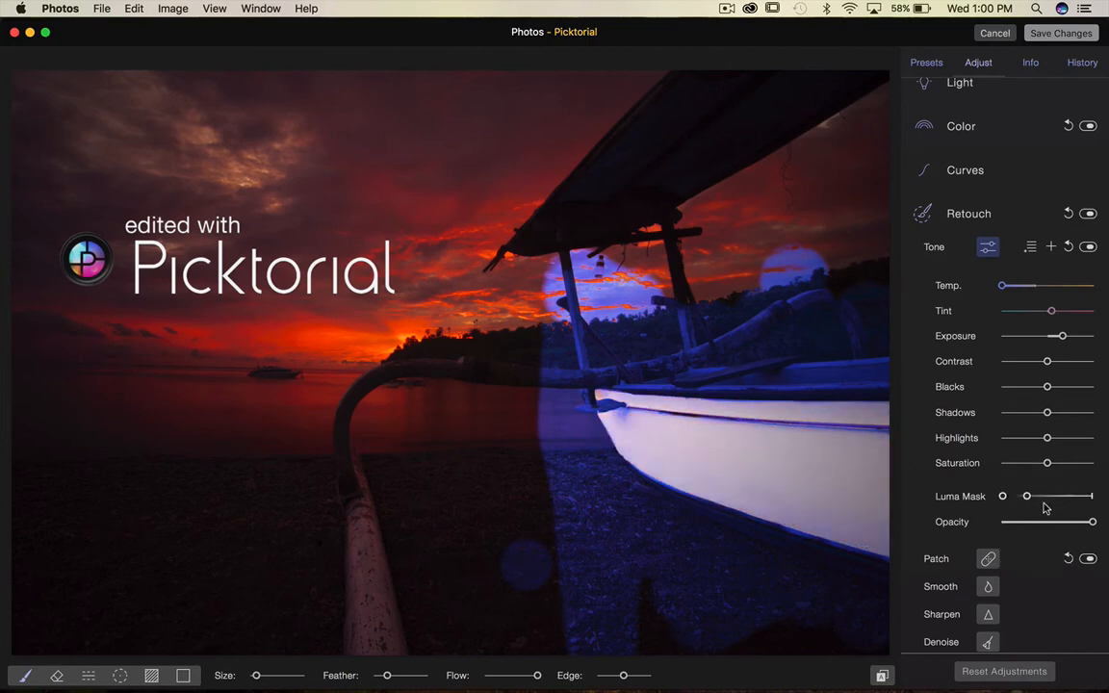
{"action": "left_click_drag", "start_coordinate": [1027, 496], "coordinate": [1107, 501]}
{"action": "left_click_drag", "start_coordinate": [1004, 495], "coordinate": [1028, 496]}
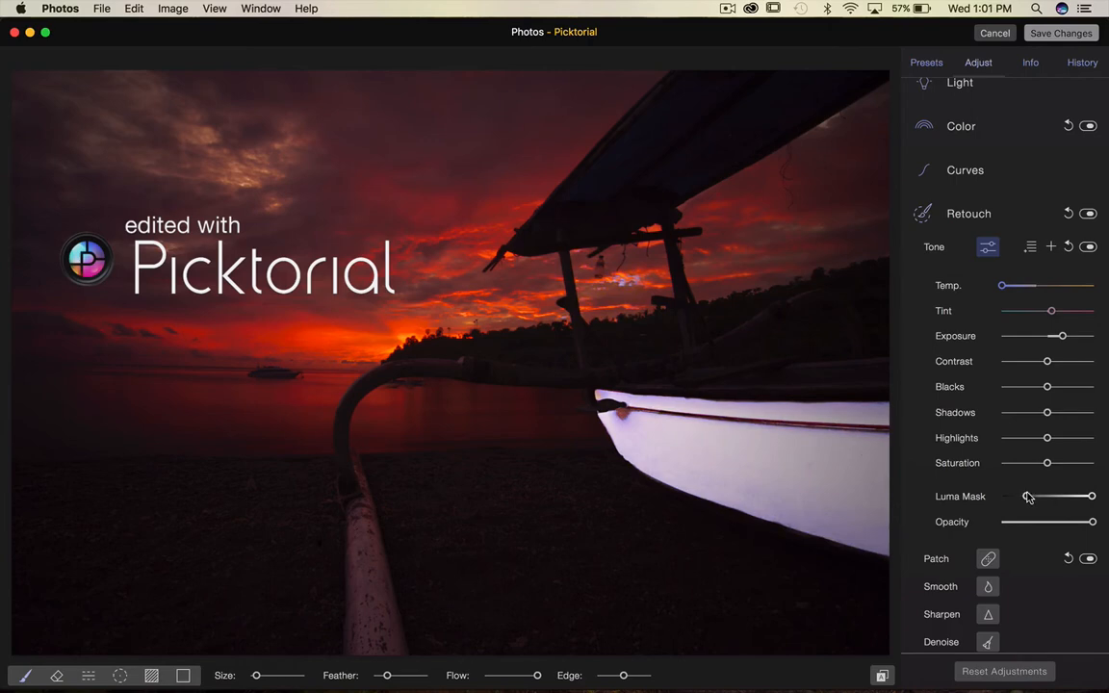
Preview the beach region's mask while widening and then narrowing its Luma Mask range.
{"action": "key", "text": "alt"}
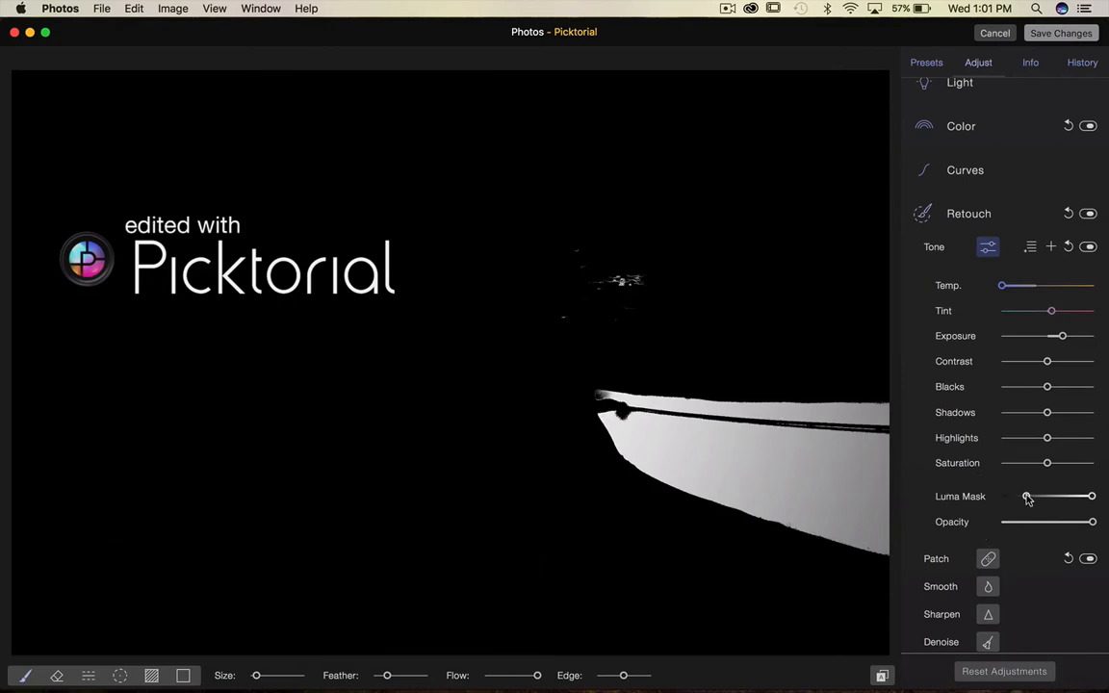
{"action": "left_click_drag", "start_coordinate": [1026, 497], "coordinate": [996, 498]}
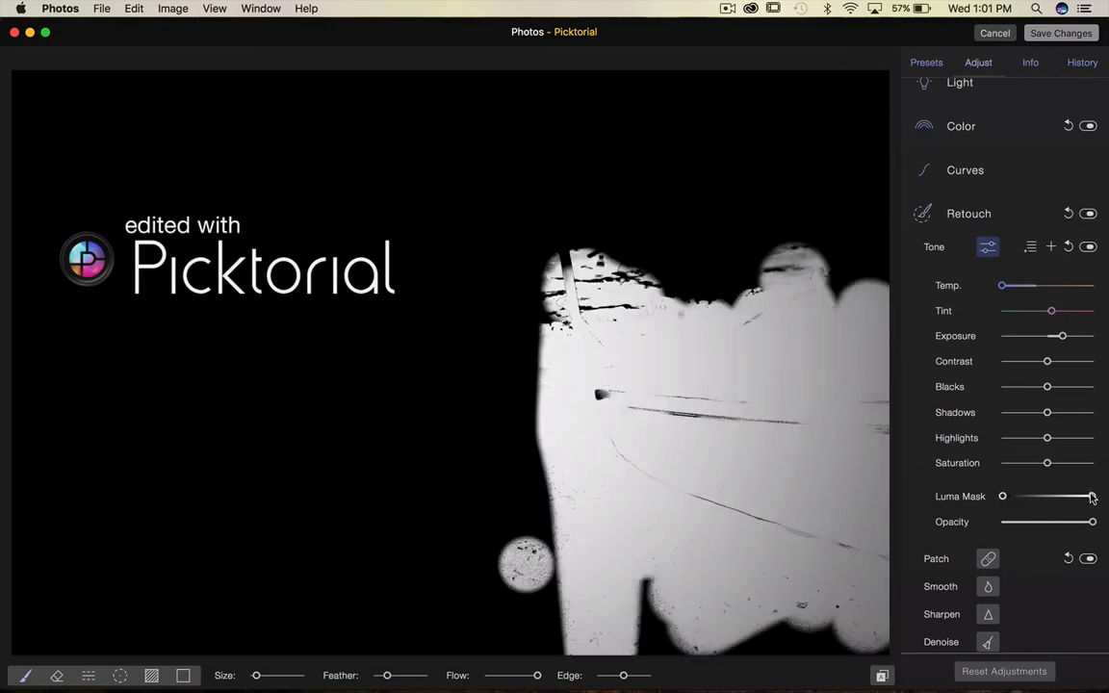
{"action": "left_click_drag", "start_coordinate": [1091, 496], "coordinate": [1015, 497]}
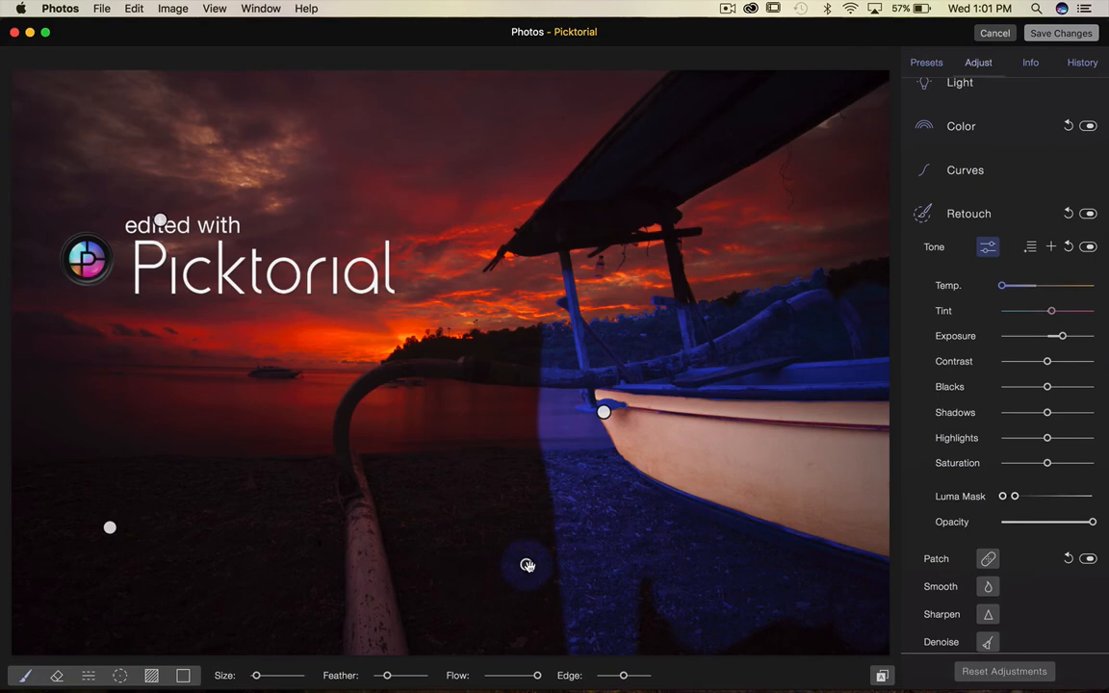
Delete the beach spot region and add a Color Mask control to the tone region's adjustments.
{"action": "key", "text": "Delete"}
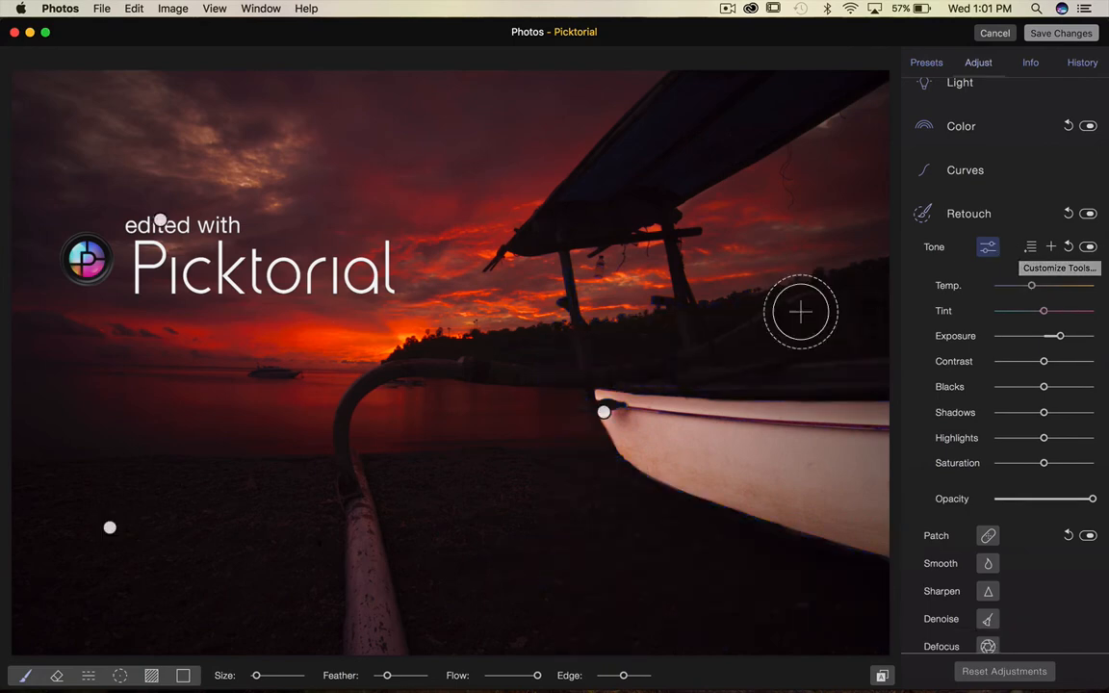
{"action": "left_click", "coordinate": [1030, 247]}
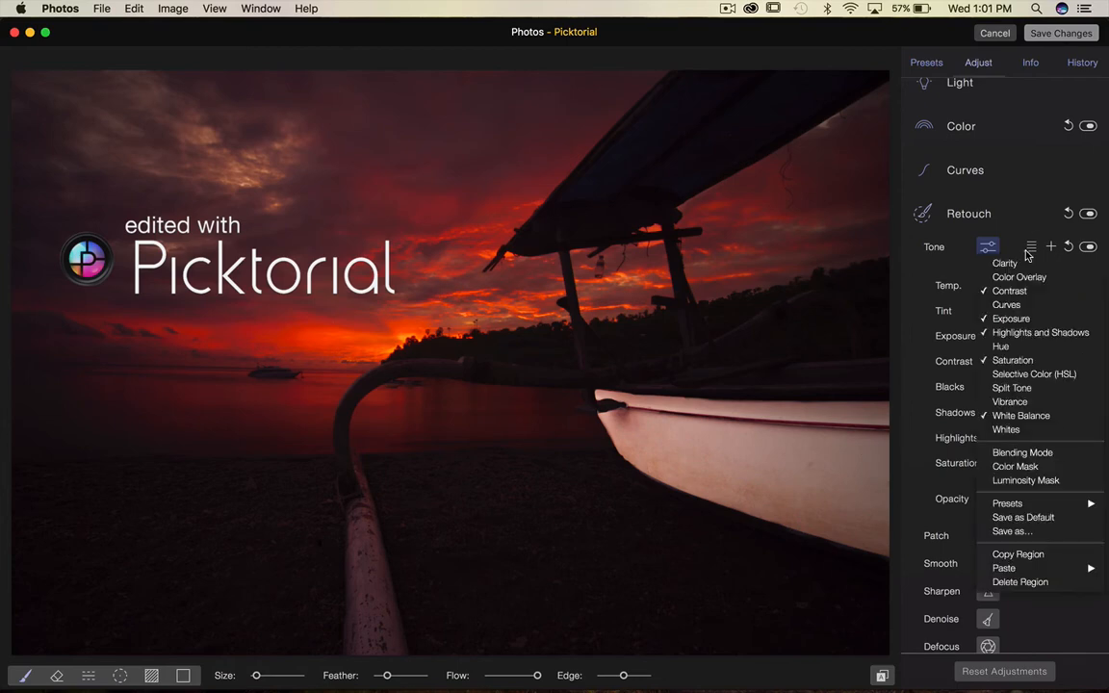
{"action": "left_click", "coordinate": [1020, 466]}
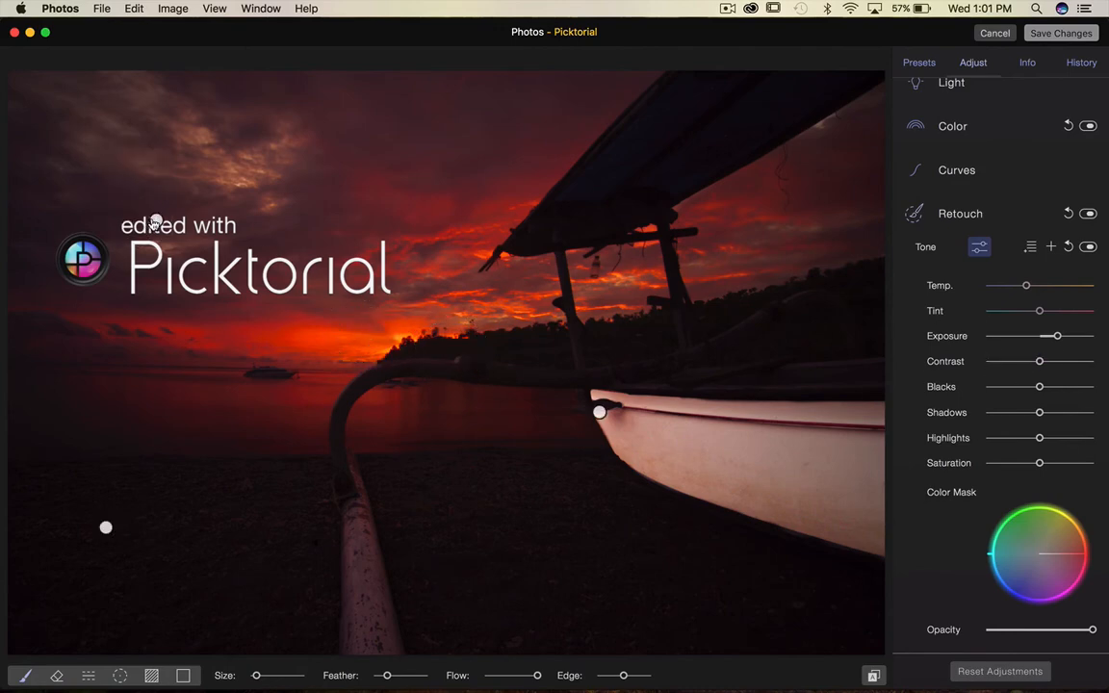
Select the region pinned near the watermark text, nudge its Exposure, and start a new tone region.
{"action": "left_click", "coordinate": [154, 223]}
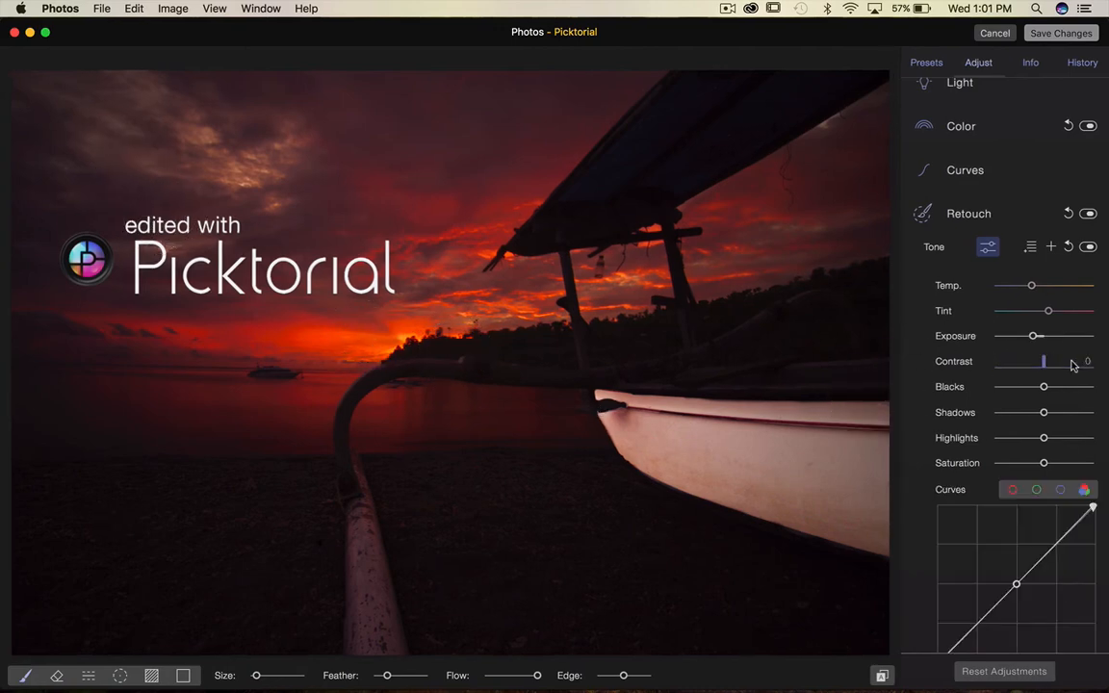
{"action": "mouse_move", "coordinate": [1034, 336]}
{"action": "left_mouse_down"}
{"action": "mouse_move", "coordinate": [1067, 337]}
{"action": "mouse_move", "coordinate": [1028, 347]}
{"action": "mouse_move", "coordinate": [1032, 337]}
{"action": "left_mouse_up"}
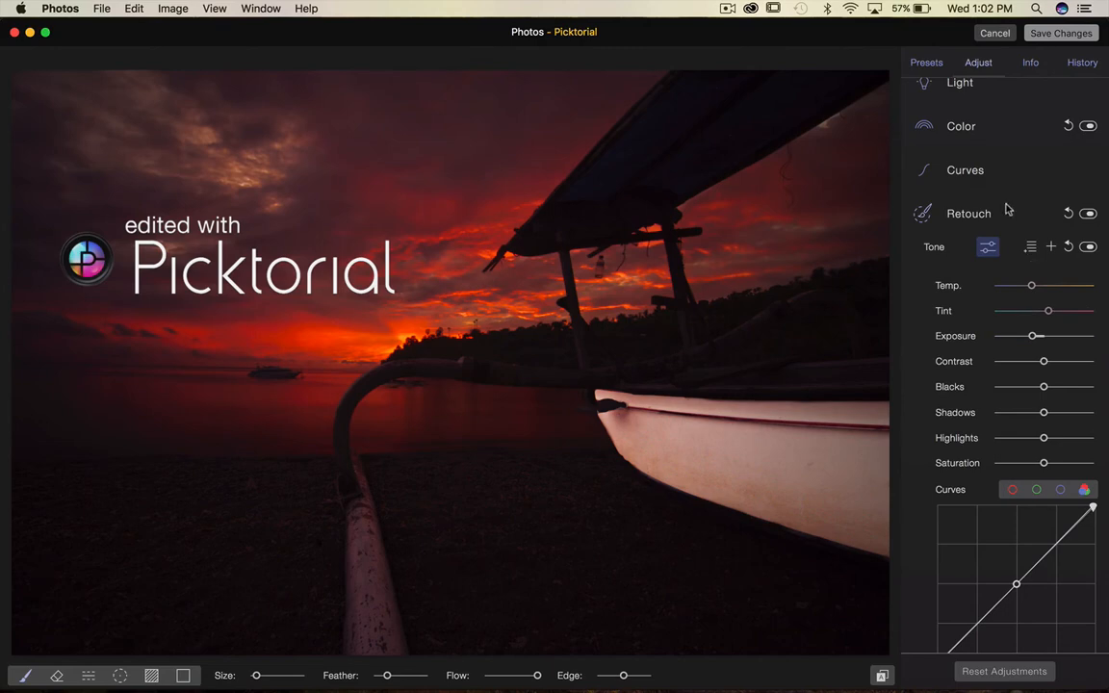
{"action": "left_click", "coordinate": [1050, 247]}
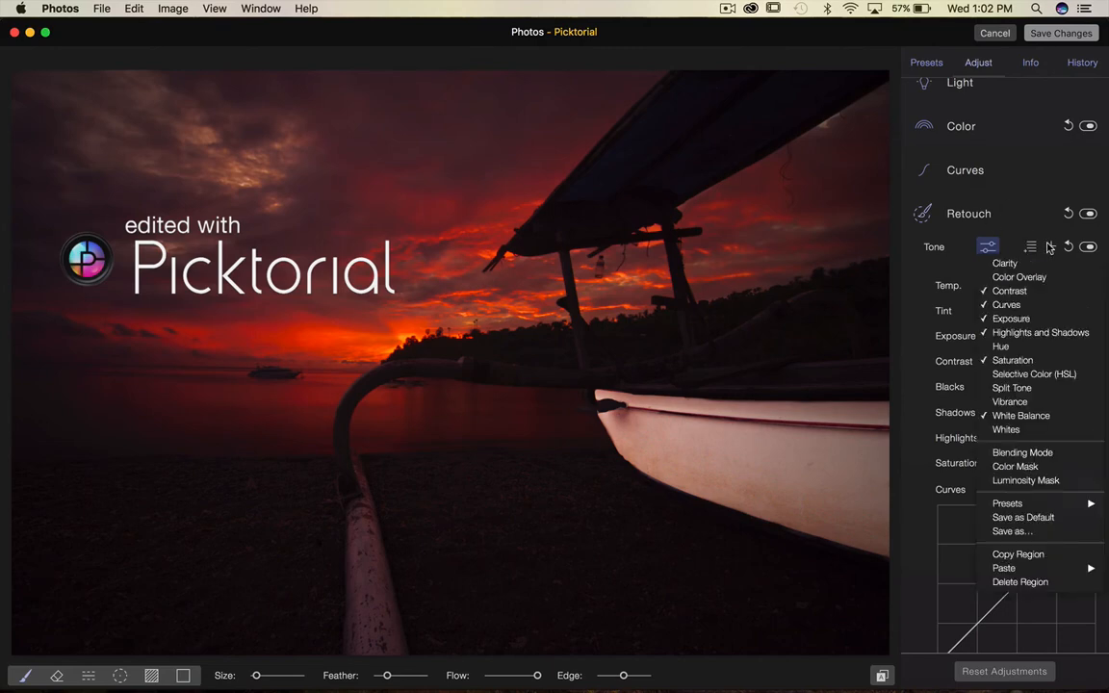
{"action": "left_click", "coordinate": [1052, 249]}
{"action": "left_click", "coordinate": [1053, 249]}
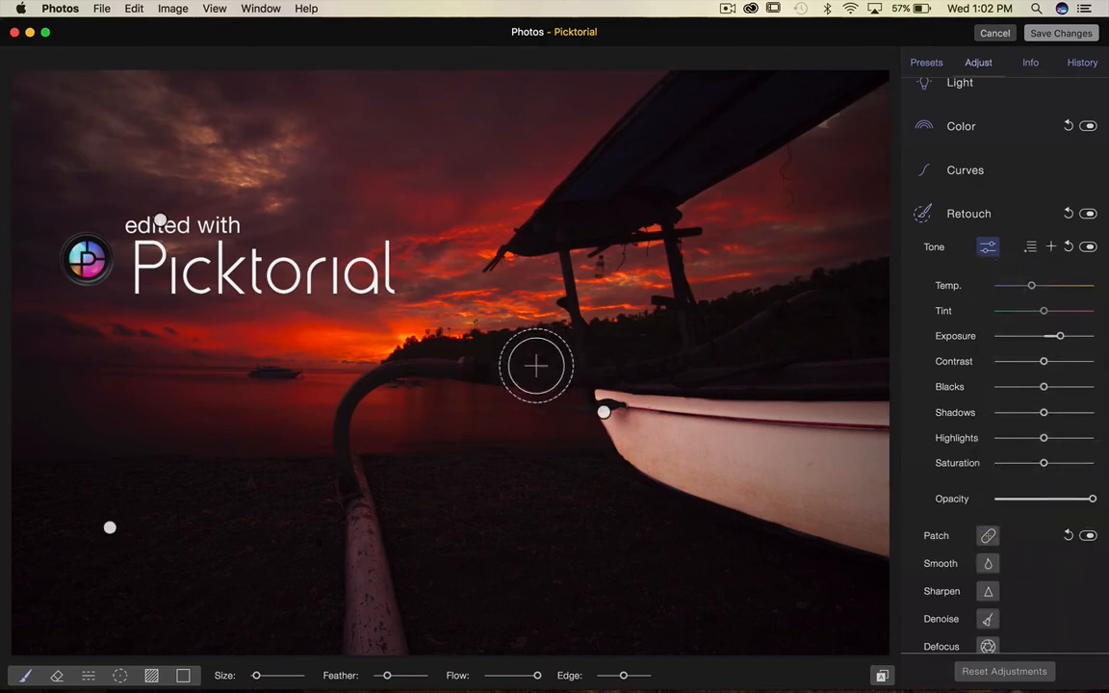
Paint strokes along the horizon and far shoreline for the new region and raise its Exposure.
{"action": "mouse_move", "coordinate": [413, 358]}
{"action": "left_mouse_down"}
{"action": "mouse_move", "coordinate": [933, 320]}
{"action": "mouse_move", "coordinate": [720, 319]}
{"action": "mouse_move", "coordinate": [832, 295]}
{"action": "mouse_move", "coordinate": [676, 309]}
{"action": "mouse_move", "coordinate": [547, 355]}
{"action": "mouse_move", "coordinate": [805, 292]}
{"action": "left_mouse_up"}
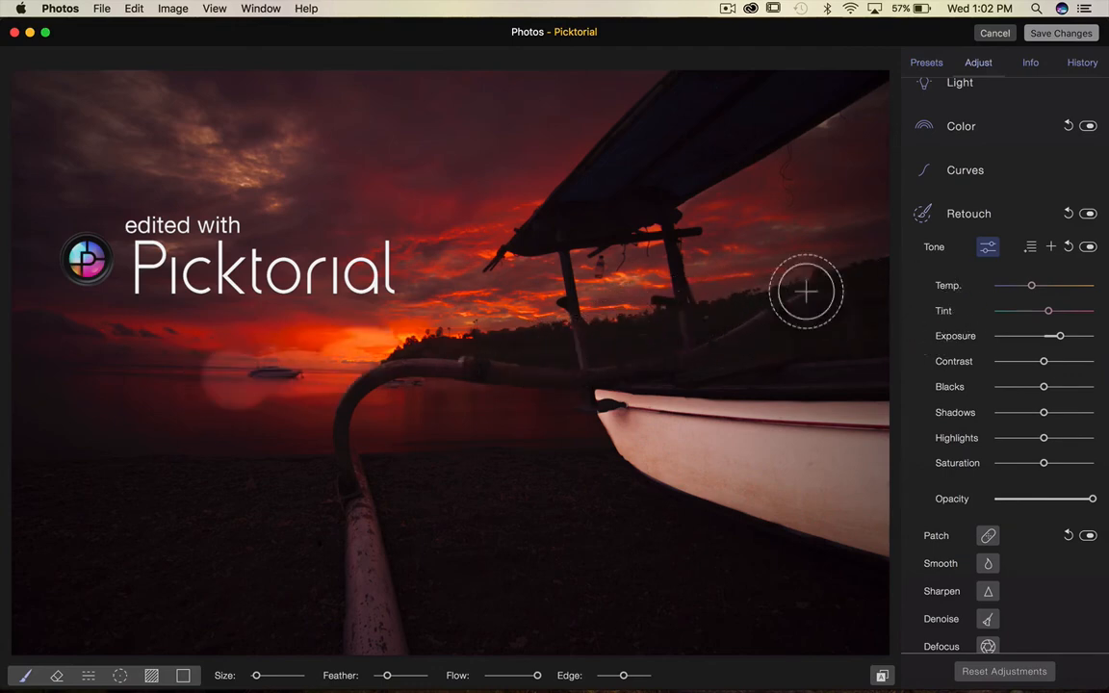
{"action": "left_click_drag", "start_coordinate": [1058, 335], "coordinate": [1073, 335]}
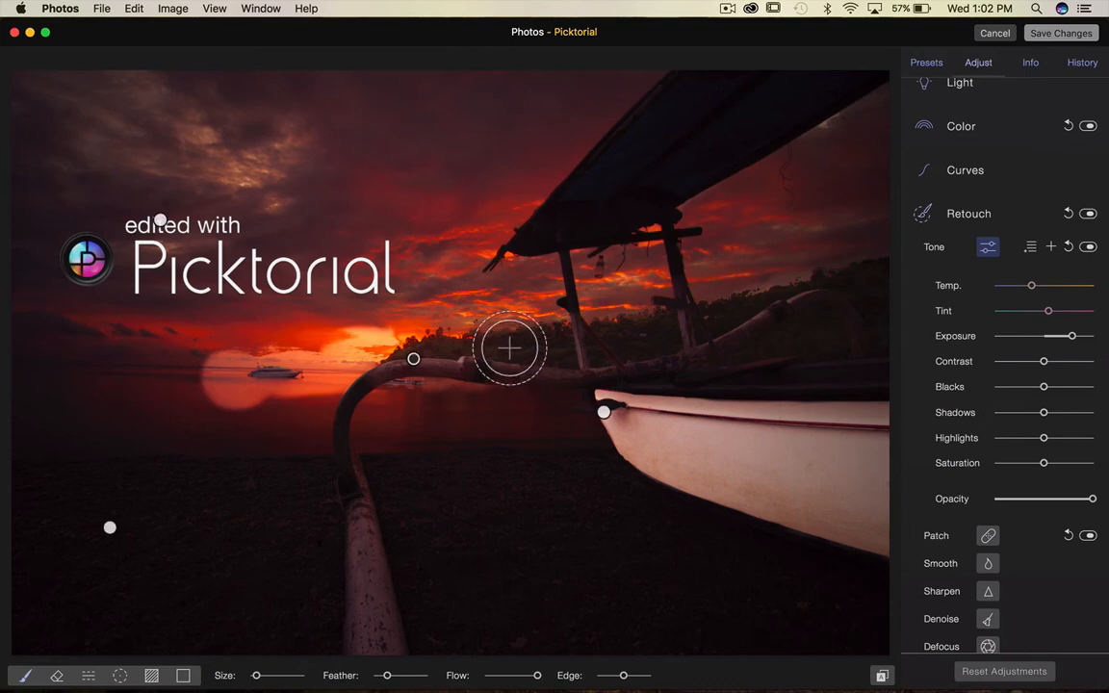
{"action": "mouse_move", "coordinate": [510, 346]}
{"action": "left_mouse_down"}
{"action": "mouse_move", "coordinate": [820, 277]}
{"action": "mouse_move", "coordinate": [367, 337]}
{"action": "mouse_move", "coordinate": [473, 382]}
{"action": "mouse_move", "coordinate": [824, 389]}
{"action": "mouse_move", "coordinate": [886, 320]}
{"action": "mouse_move", "coordinate": [471, 381]}
{"action": "mouse_move", "coordinate": [520, 354]}
{"action": "mouse_move", "coordinate": [787, 354]}
{"action": "mouse_move", "coordinate": [488, 354]}
{"action": "mouse_move", "coordinate": [853, 320]}
{"action": "left_mouse_up"}
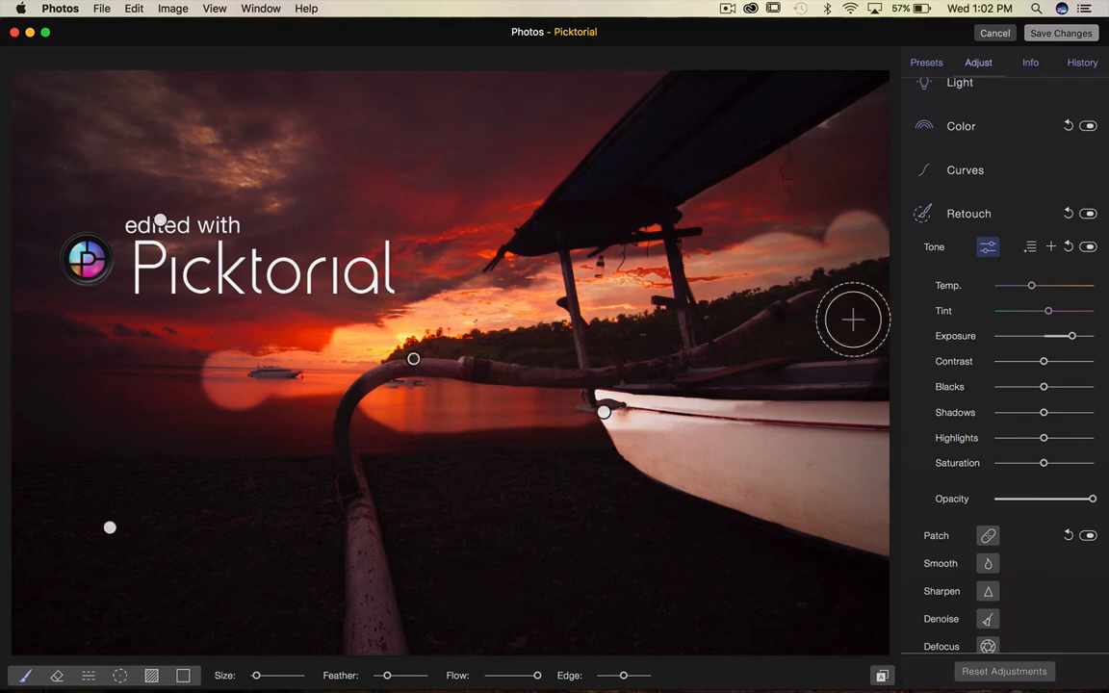
Add a Color Mask control to the new horizon tone region's adjustments.
{"action": "left_click", "coordinate": [1031, 248]}
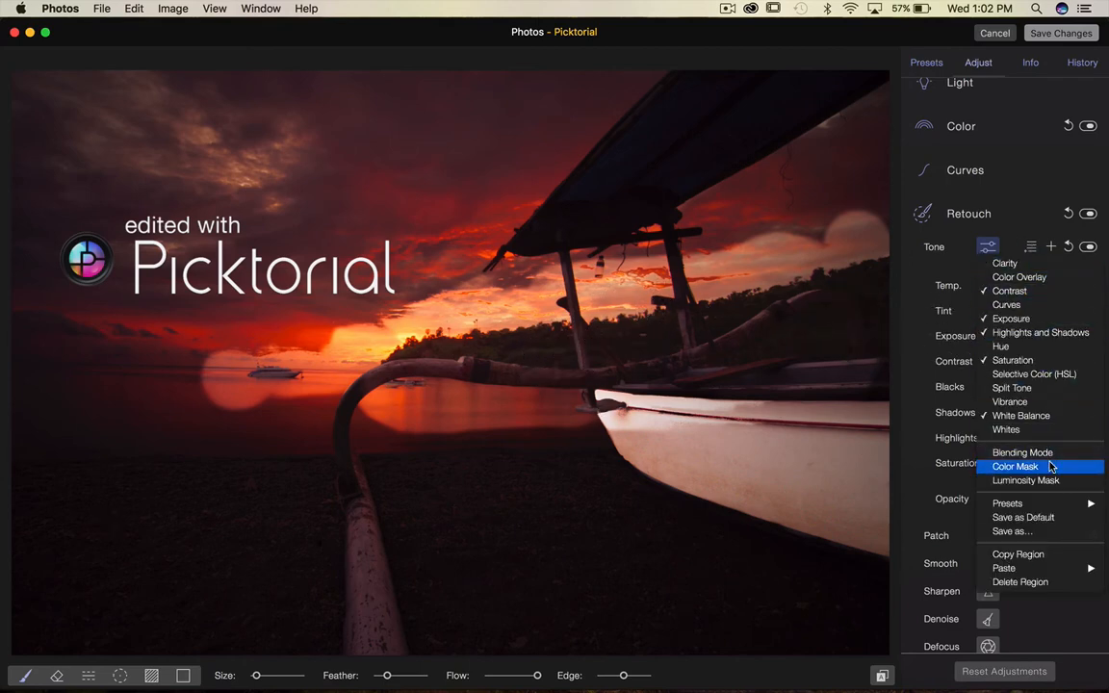
{"action": "left_click", "coordinate": [1052, 467]}
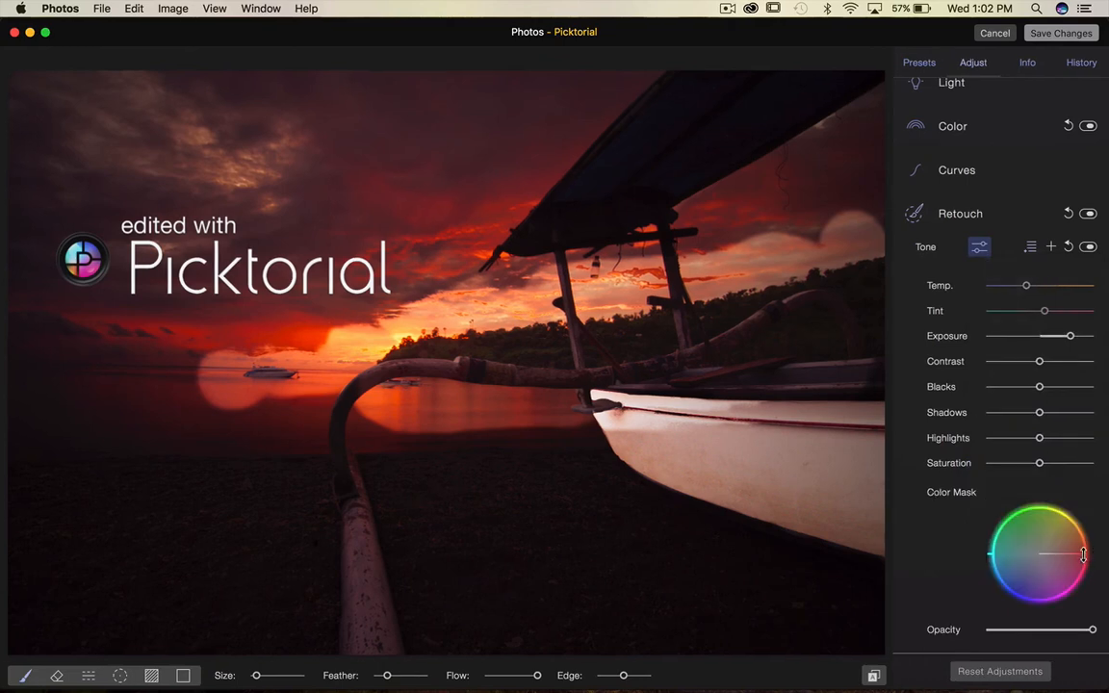
Narrow the region's Color Mask range to the yellow-green hues on the color wheel.
{"action": "left_click_drag", "start_coordinate": [1082, 556], "coordinate": [1063, 525]}
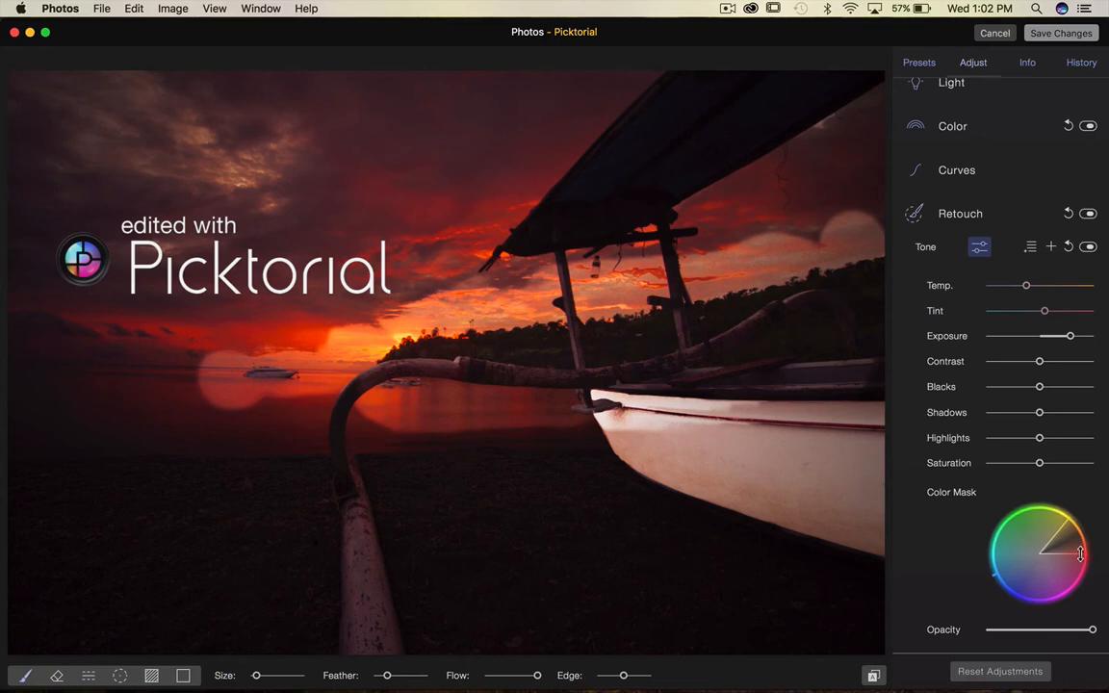
{"action": "left_click_drag", "start_coordinate": [1080, 556], "coordinate": [997, 542]}
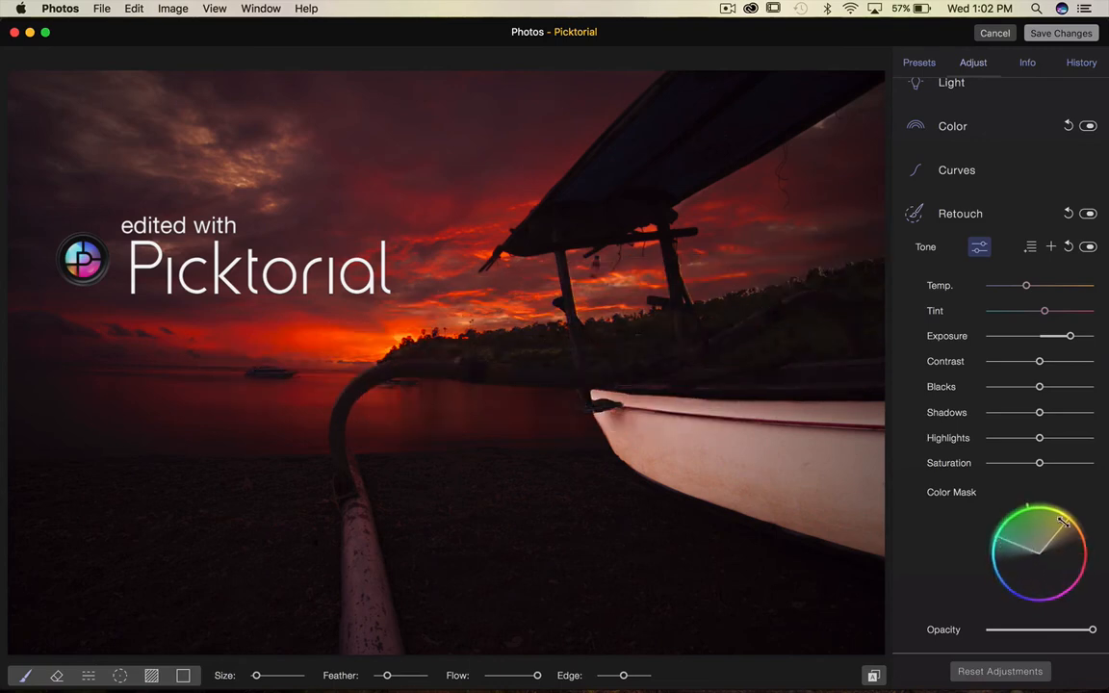
{"action": "mouse_move", "coordinate": [1068, 521]}
{"action": "left_mouse_down"}
{"action": "mouse_move", "coordinate": [1041, 513]}
{"action": "mouse_move", "coordinate": [1065, 520]}
{"action": "left_mouse_up"}
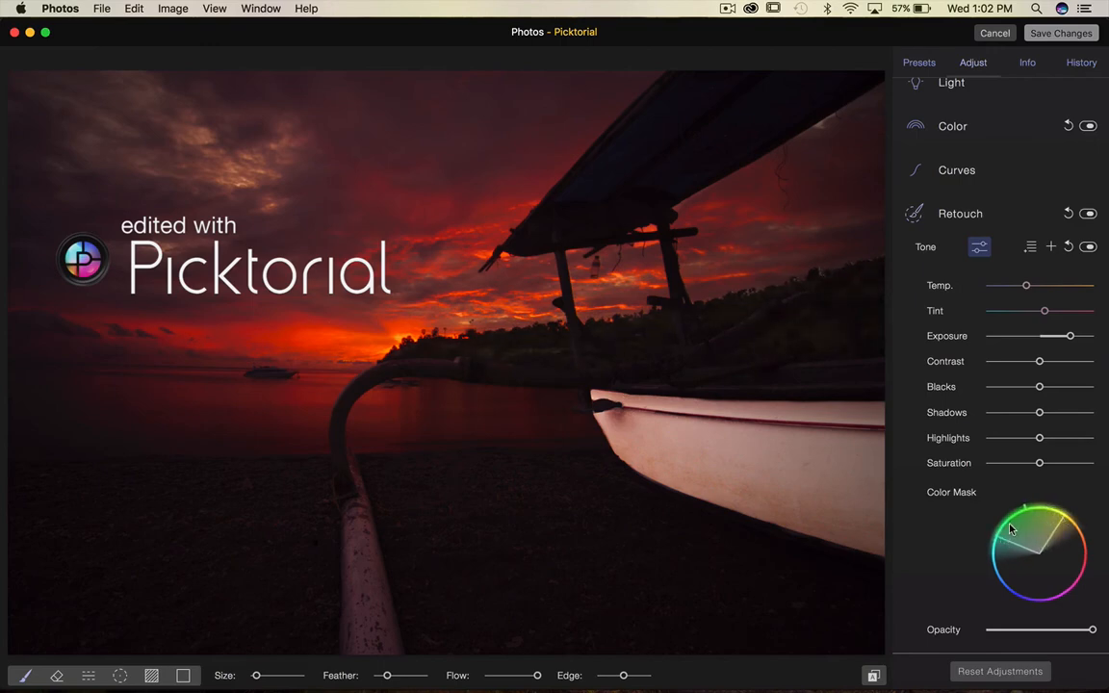
{"action": "mouse_move", "coordinate": [1007, 542]}
{"action": "left_mouse_down"}
{"action": "mouse_move", "coordinate": [1017, 523]}
{"action": "mouse_move", "coordinate": [1012, 549]}
{"action": "mouse_move", "coordinate": [1012, 538]}
{"action": "left_mouse_up"}
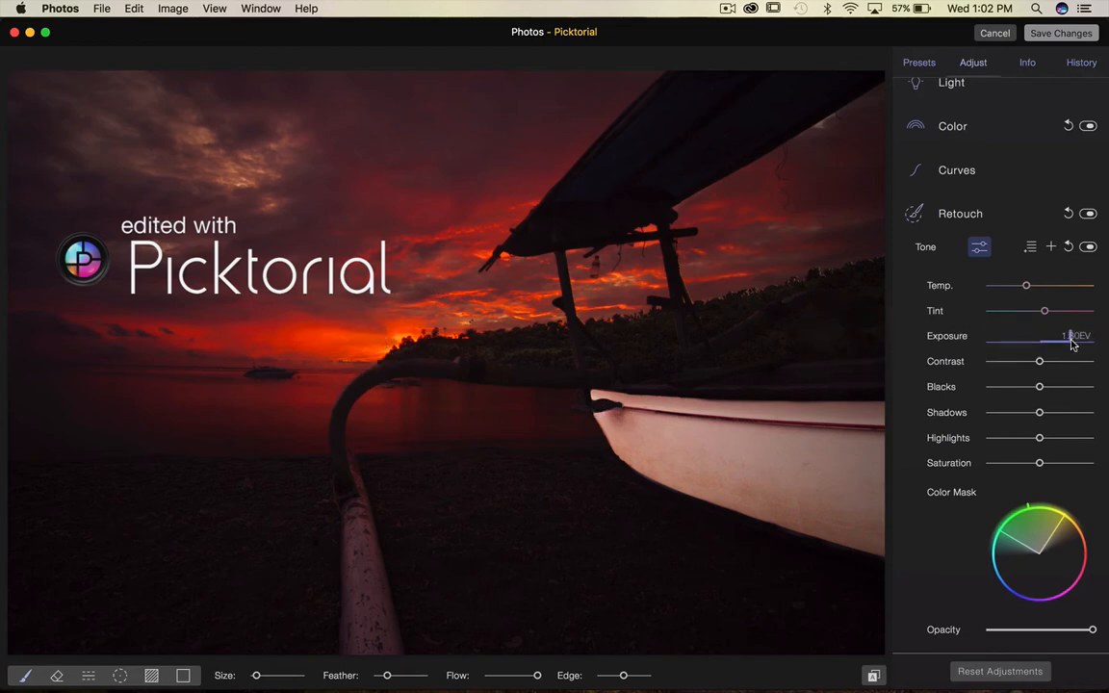
Raise the horizon region's Exposure to maximum, toggling its mask preview and refining the Color Mask range slightly.
{"action": "left_click_drag", "start_coordinate": [1071, 336], "coordinate": [1107, 340]}
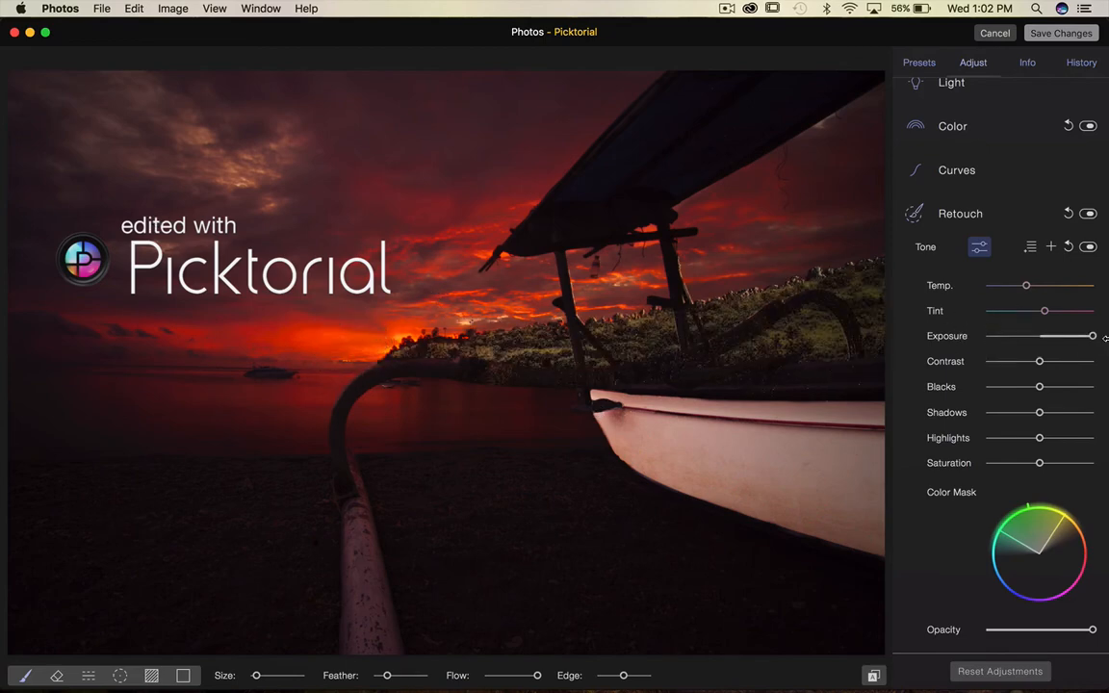
{"action": "key", "text": "m"}
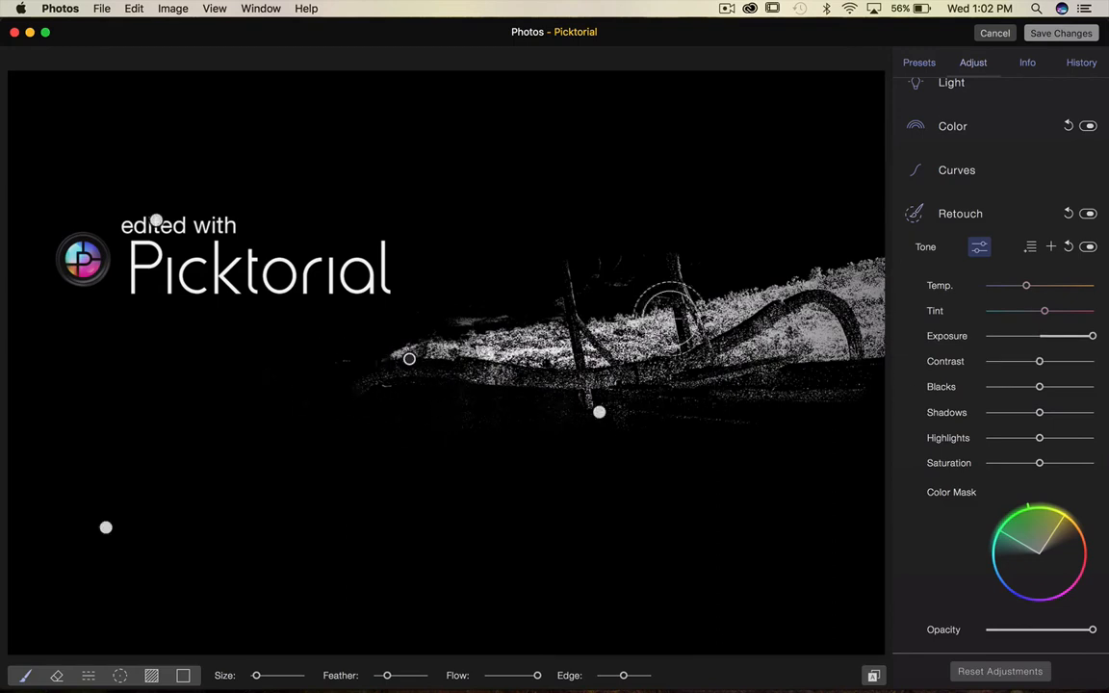
{"action": "key", "text": "m"}
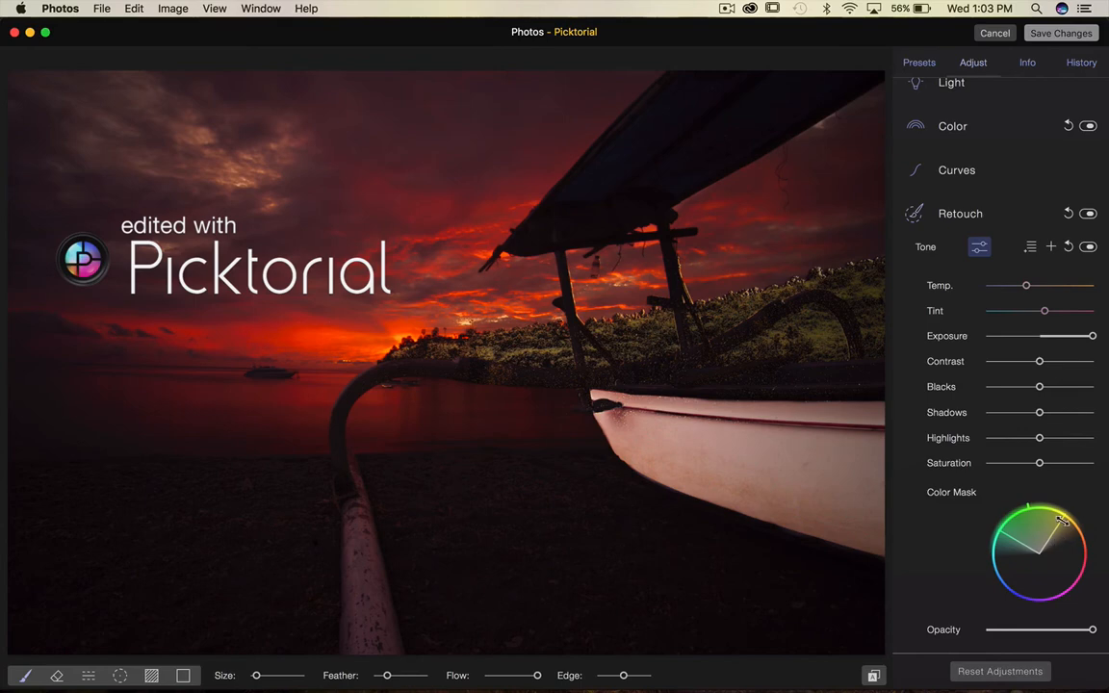
{"action": "mouse_move", "coordinate": [1062, 521]}
{"action": "left_mouse_down"}
{"action": "mouse_move", "coordinate": [1049, 582]}
{"action": "mouse_move", "coordinate": [1017, 580]}
{"action": "mouse_move", "coordinate": [1070, 570]}
{"action": "mouse_move", "coordinate": [1071, 528]}
{"action": "mouse_move", "coordinate": [1054, 521]}
{"action": "left_mouse_up"}
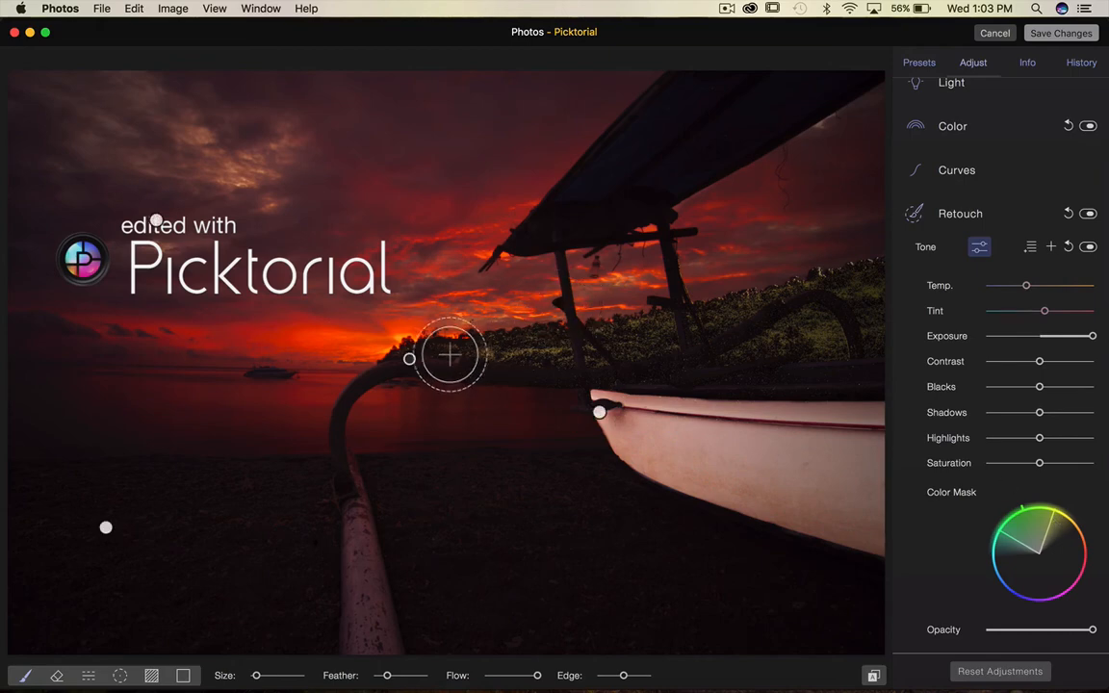
Remove the small boat on the horizon with the Patch tool.
{"action": "left_click", "coordinate": [410, 360]}
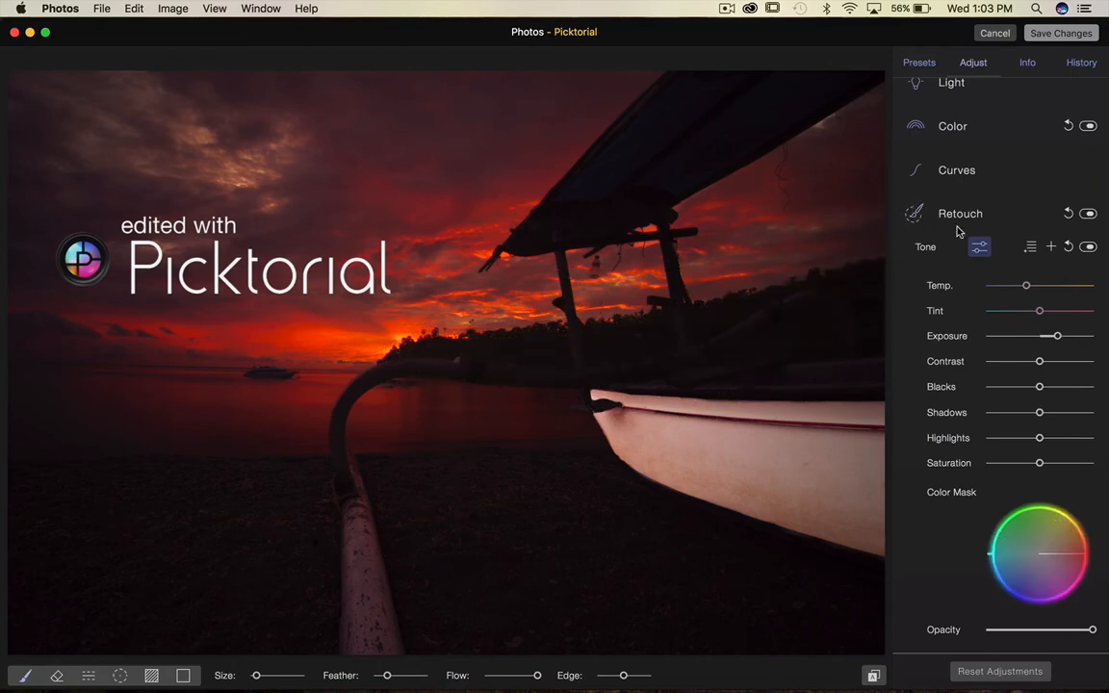
{"action": "left_click", "coordinate": [980, 247]}
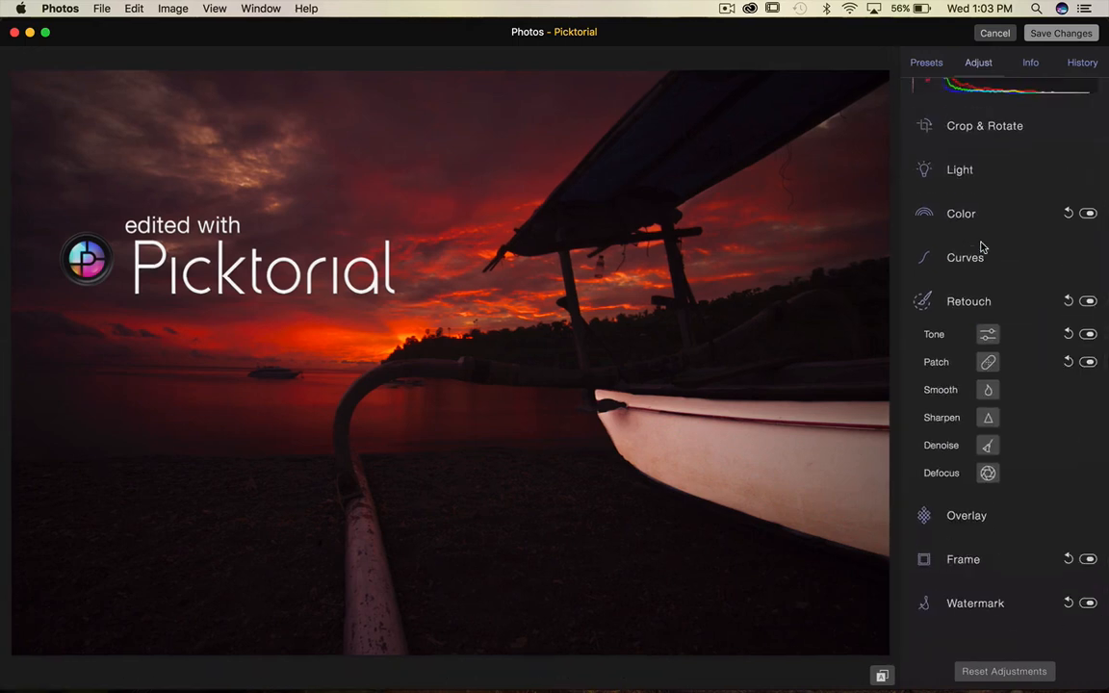
{"action": "left_click", "coordinate": [988, 364]}
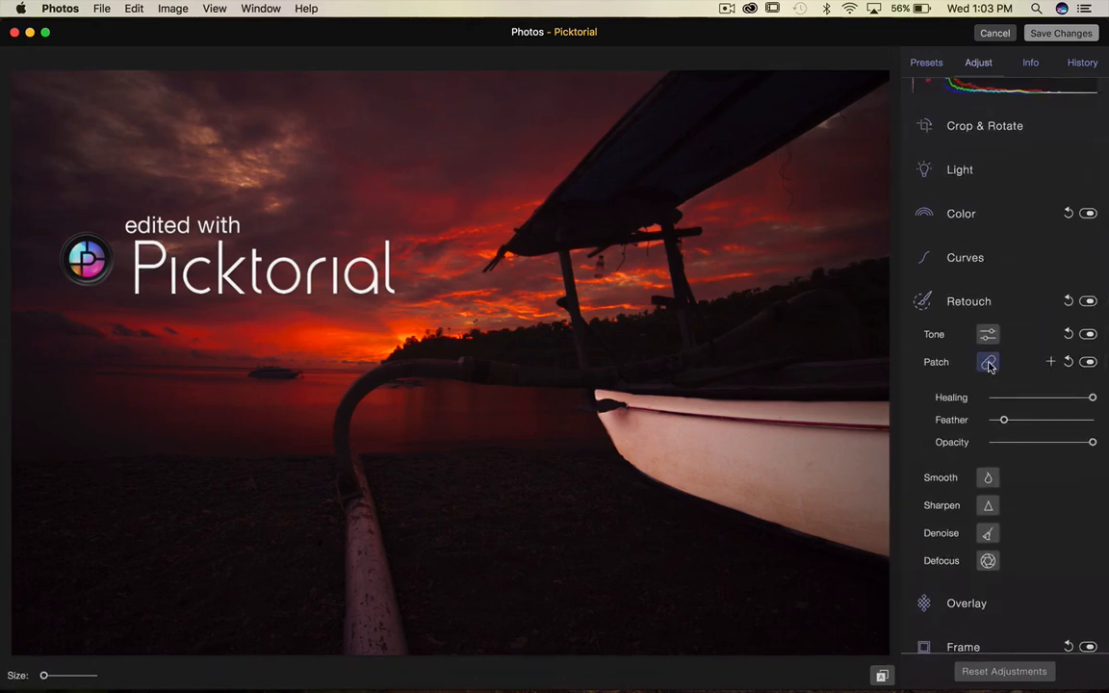
{"action": "mouse_move", "coordinate": [240, 355]}
{"action": "left_mouse_down"}
{"action": "mouse_move", "coordinate": [250, 369]}
{"action": "mouse_move", "coordinate": [299, 372]}
{"action": "mouse_move", "coordinate": [239, 347]}
{"action": "mouse_move", "coordinate": [252, 371]}
{"action": "mouse_move", "coordinate": [296, 373]}
{"action": "mouse_move", "coordinate": [186, 370]}
{"action": "left_mouse_up"}
{"action": "left_click", "coordinate": [241, 365]}
{"action": "left_click_drag", "start_coordinate": [482, 420], "coordinate": [475, 444]}
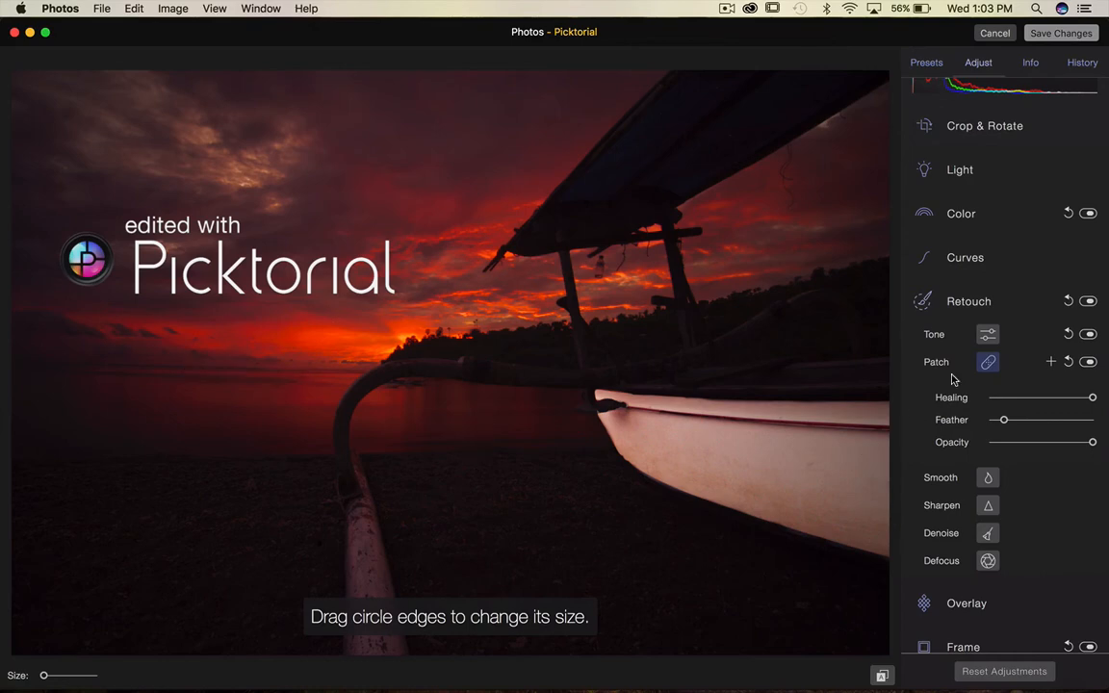
Lower the patch's Healing slightly and reduce its Feather to the minimum.
{"action": "mouse_move", "coordinate": [1070, 394]}
{"action": "left_click_drag", "start_coordinate": [1094, 401], "coordinate": [1042, 396]}
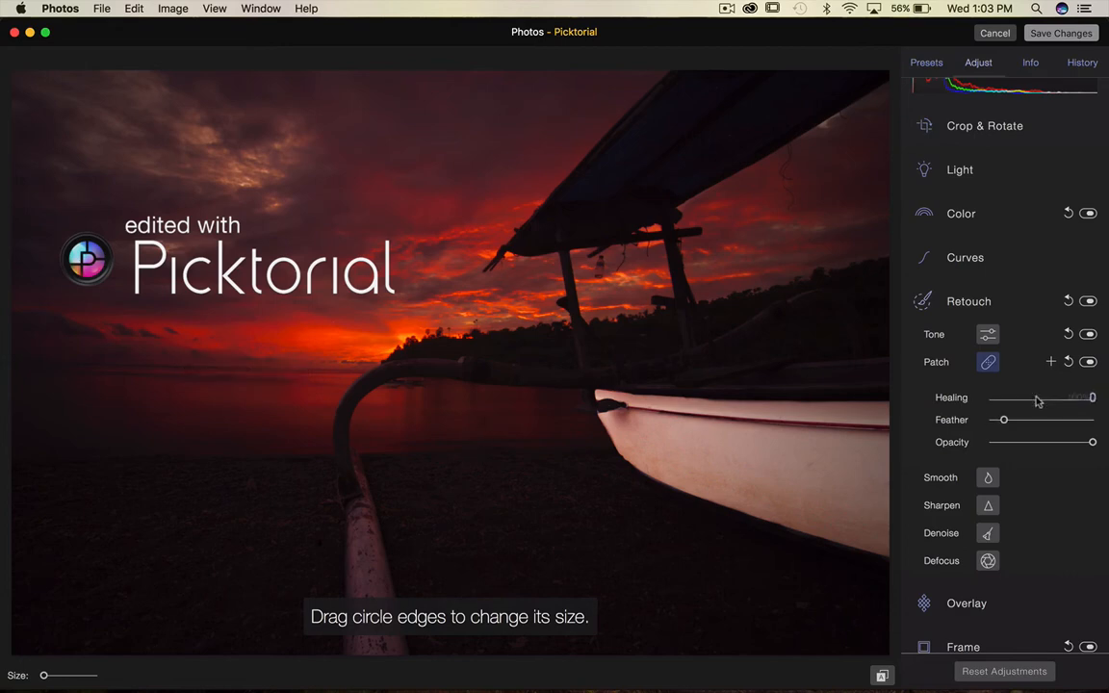
{"action": "mouse_move", "coordinate": [1039, 397]}
{"action": "left_mouse_down"}
{"action": "mouse_move", "coordinate": [1069, 398]}
{"action": "mouse_move", "coordinate": [983, 396]}
{"action": "mouse_move", "coordinate": [1075, 397]}
{"action": "left_mouse_up"}
{"action": "mouse_move", "coordinate": [1028, 421]}
{"action": "left_click_drag", "start_coordinate": [1006, 422], "coordinate": [992, 424]}
{"action": "mouse_move", "coordinate": [1082, 442]}
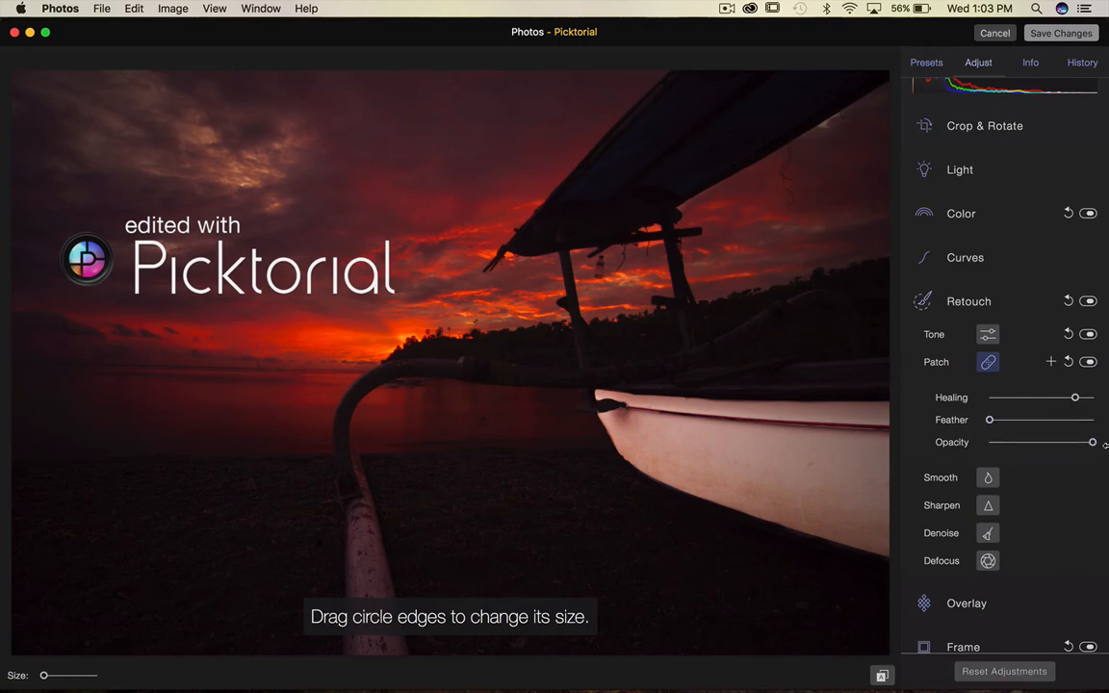
Apply Sharpen with a brush stroke along the outrigger pole, setting Fine to 0 and raising Coarse.
{"action": "left_click", "coordinate": [987, 365]}
{"action": "left_click", "coordinate": [988, 394]}
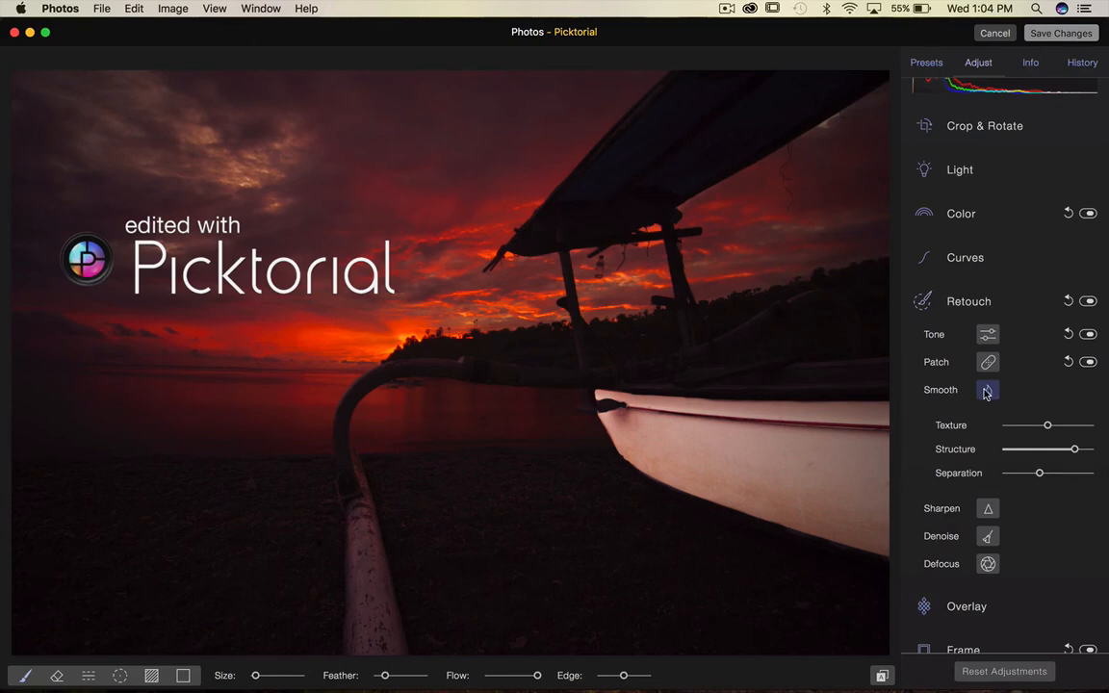
{"action": "left_click", "coordinate": [985, 391]}
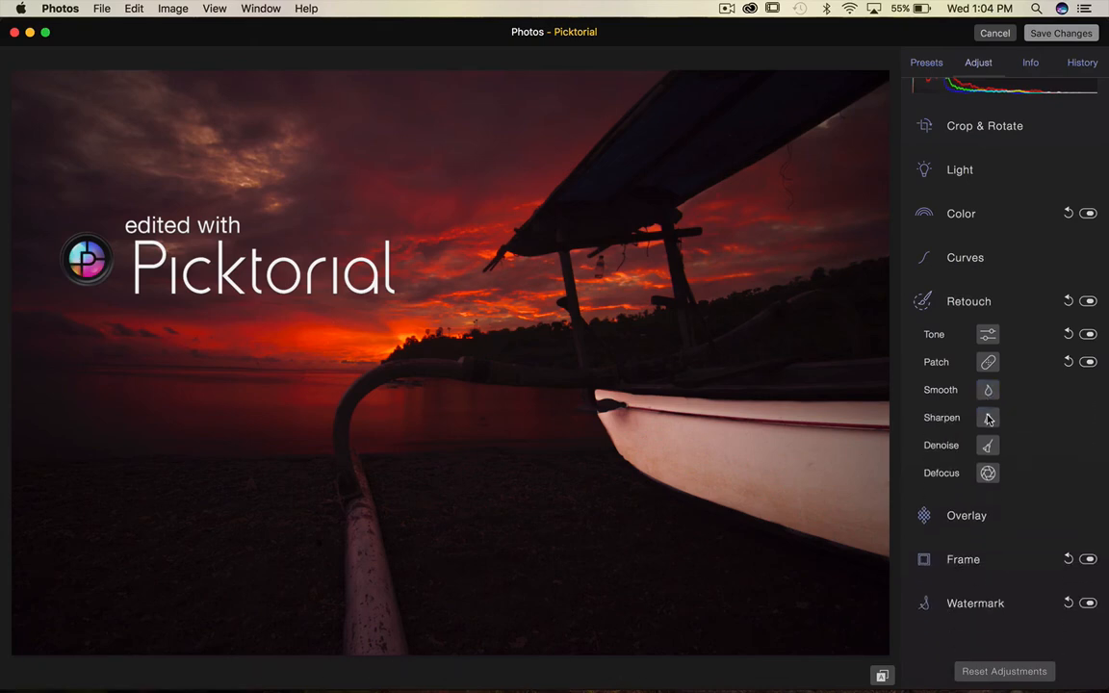
{"action": "left_click", "coordinate": [987, 418]}
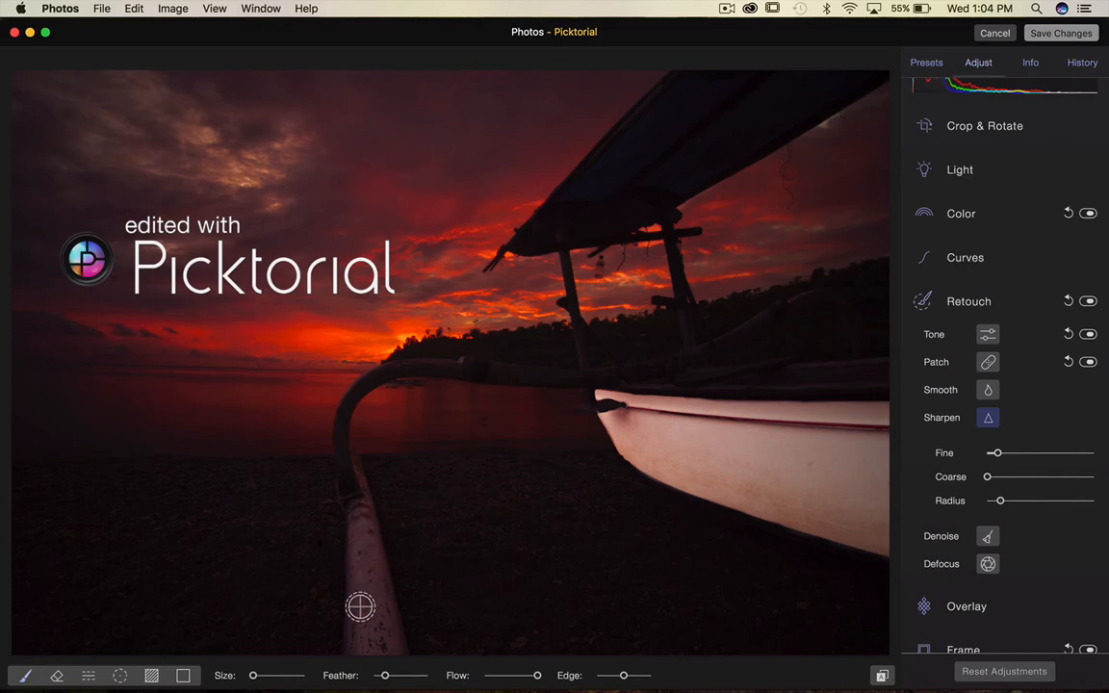
{"action": "scroll", "coordinate": [360, 607], "scroll_direction": "down", "scroll_amount": 1}
{"action": "mouse_move", "coordinate": [360, 607]}
{"action": "left_mouse_down"}
{"action": "mouse_move", "coordinate": [372, 478]}
{"action": "mouse_move", "coordinate": [380, 637]}
{"action": "mouse_move", "coordinate": [368, 554]}
{"action": "mouse_move", "coordinate": [378, 653]}
{"action": "mouse_move", "coordinate": [365, 650]}
{"action": "mouse_move", "coordinate": [364, 520]}
{"action": "mouse_move", "coordinate": [392, 643]}
{"action": "left_mouse_up"}
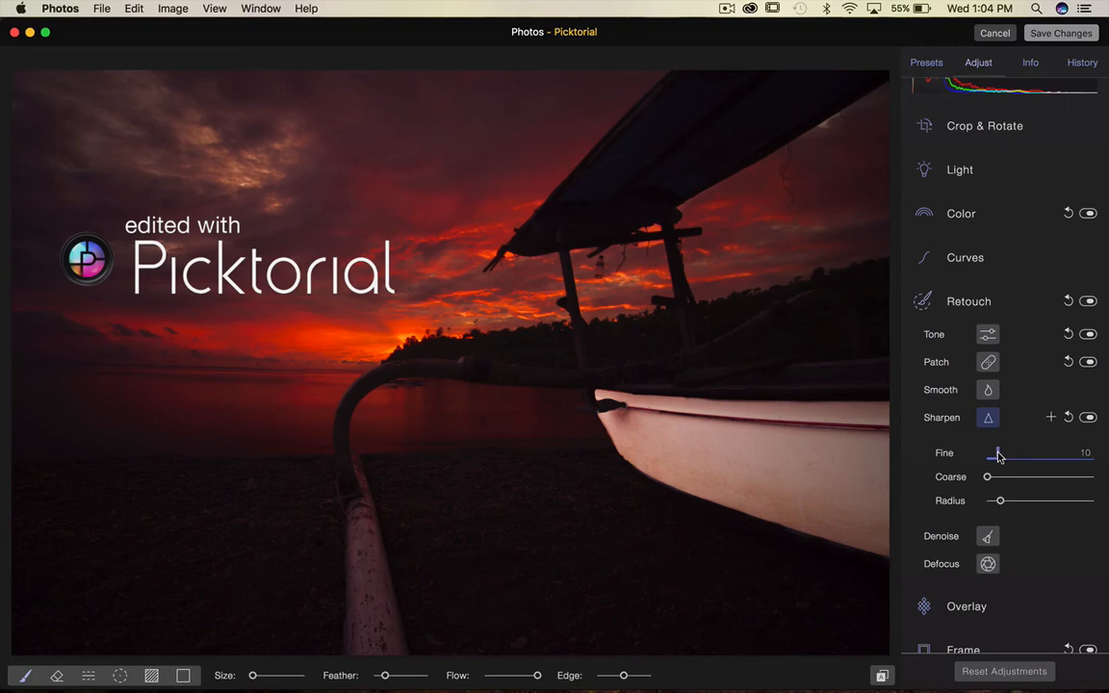
{"action": "left_click_drag", "start_coordinate": [998, 455], "coordinate": [905, 463]}
{"action": "left_click_drag", "start_coordinate": [992, 482], "coordinate": [1015, 480]}
{"action": "left_click", "coordinate": [1005, 481]}
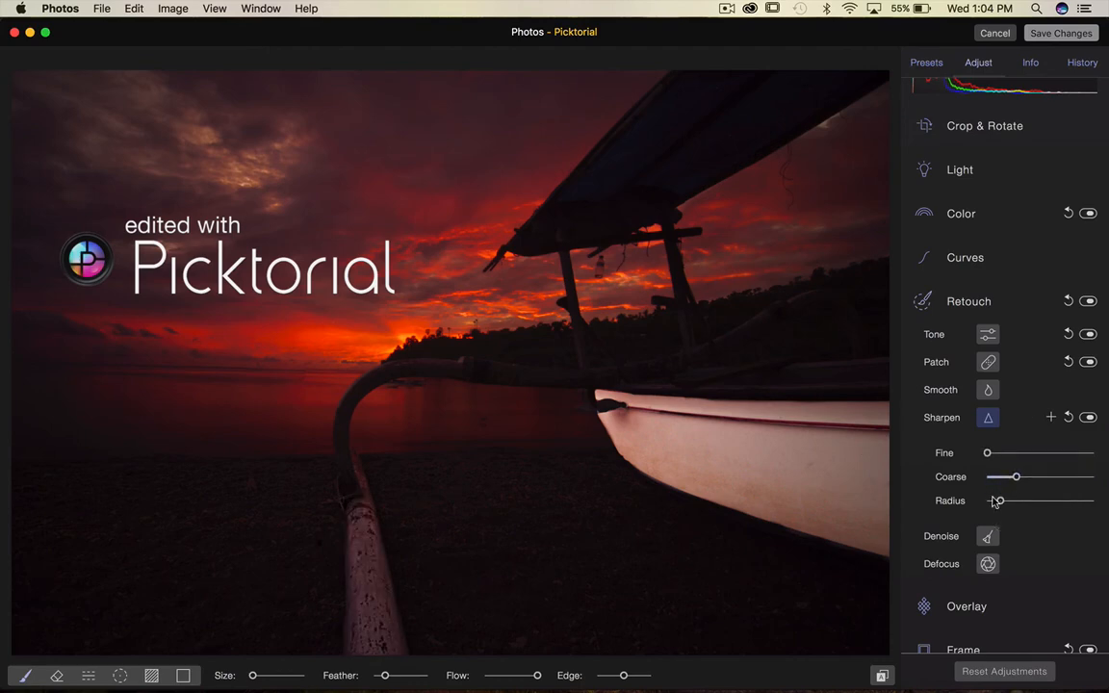
Paint a Denoise stroke over the dark boat canopy at close magnification.
{"action": "left_click", "coordinate": [988, 417]}
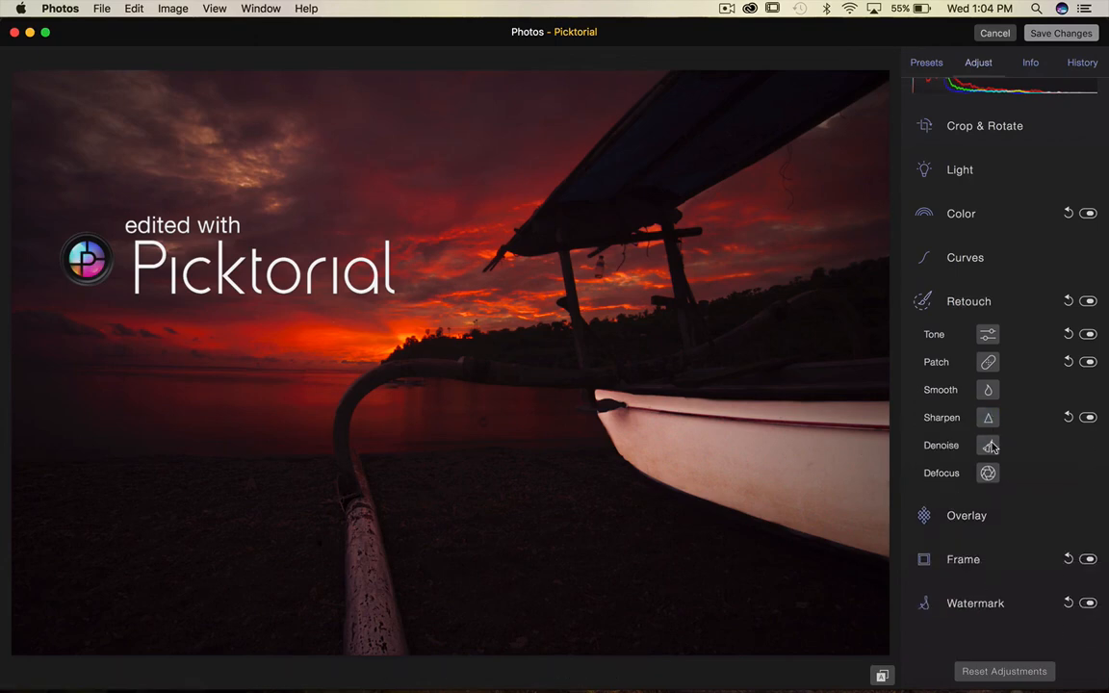
{"action": "left_click", "coordinate": [988, 445]}
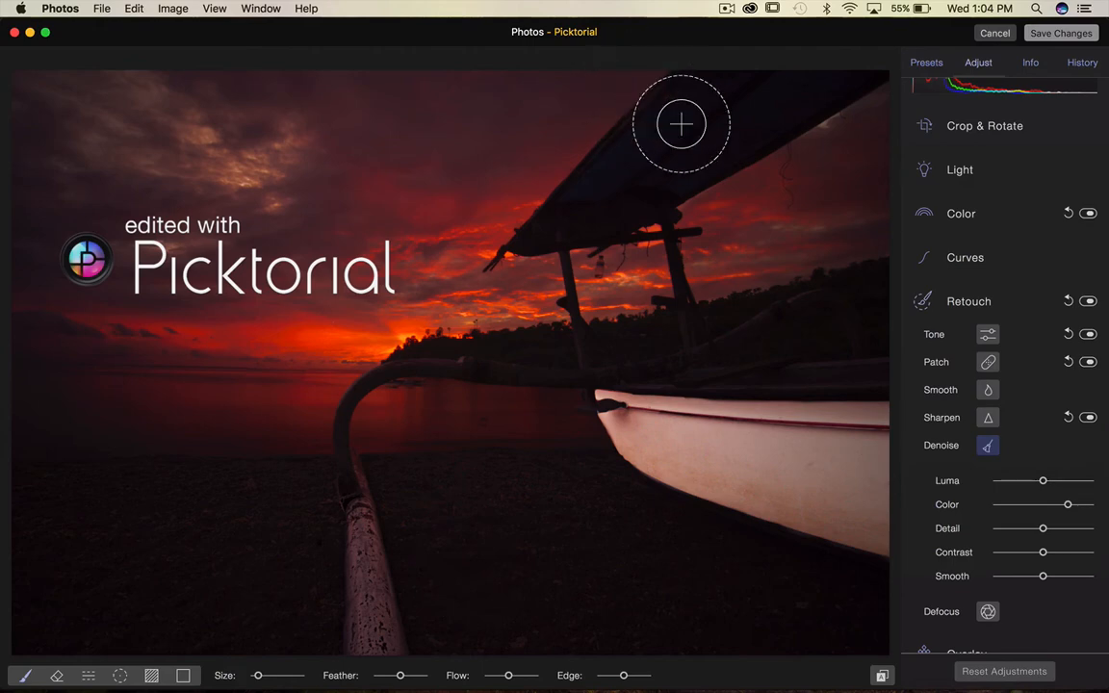
{"action": "key", "text": "super+plus"}
{"action": "key", "text": "super+plus"}
{"action": "key", "text": "super+plus"}
{"action": "key", "text": "super+plus"}
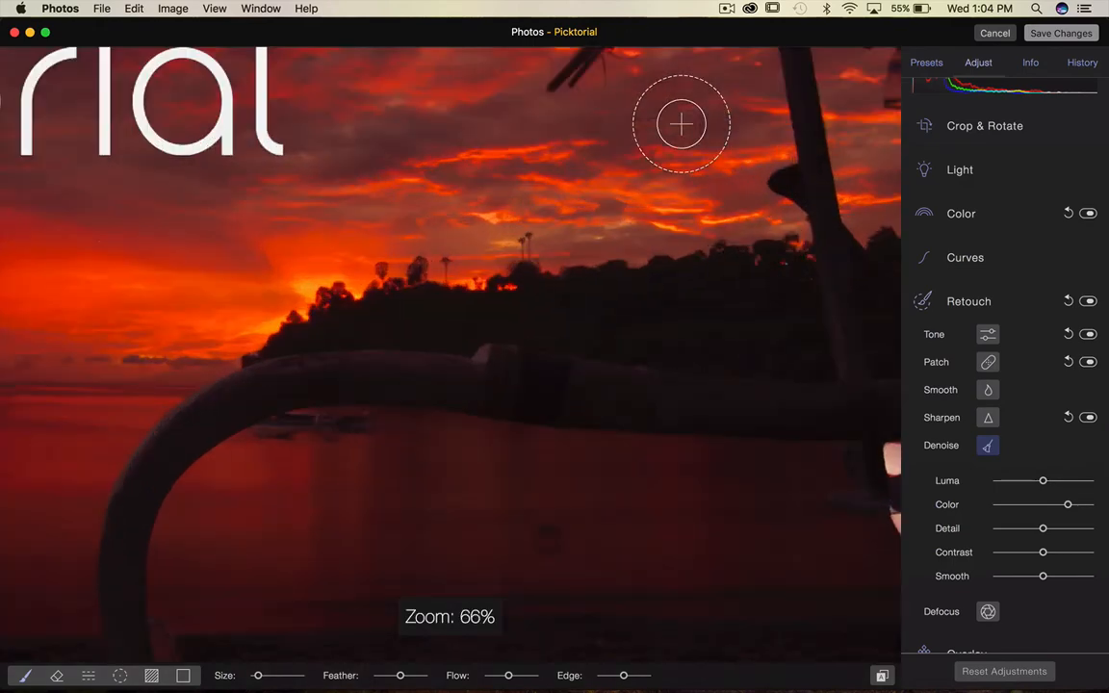
{"action": "left_click_drag", "start_coordinate": [681, 125], "coordinate": [267, 644]}
{"action": "mouse_move", "coordinate": [589, 396]}
{"action": "left_mouse_down"}
{"action": "mouse_move", "coordinate": [207, 471]}
{"action": "mouse_move", "coordinate": [242, 471]}
{"action": "left_mouse_up"}
{"action": "key", "text": "super+plus"}
{"action": "key", "text": "super+plus"}
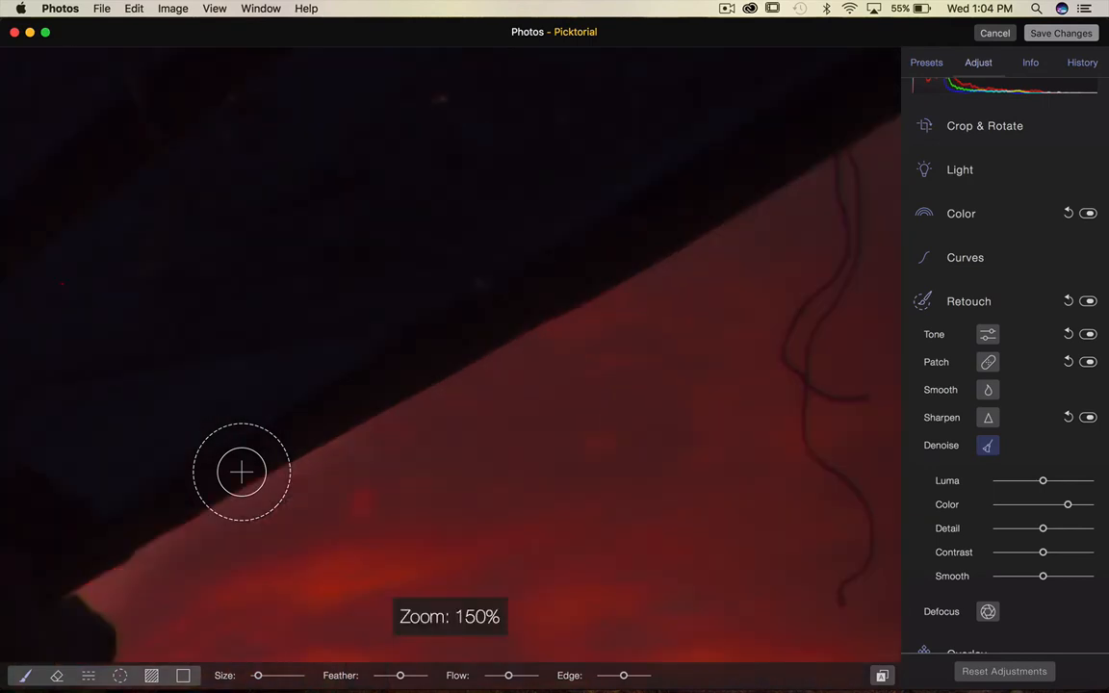
{"action": "key", "text": "F2"}
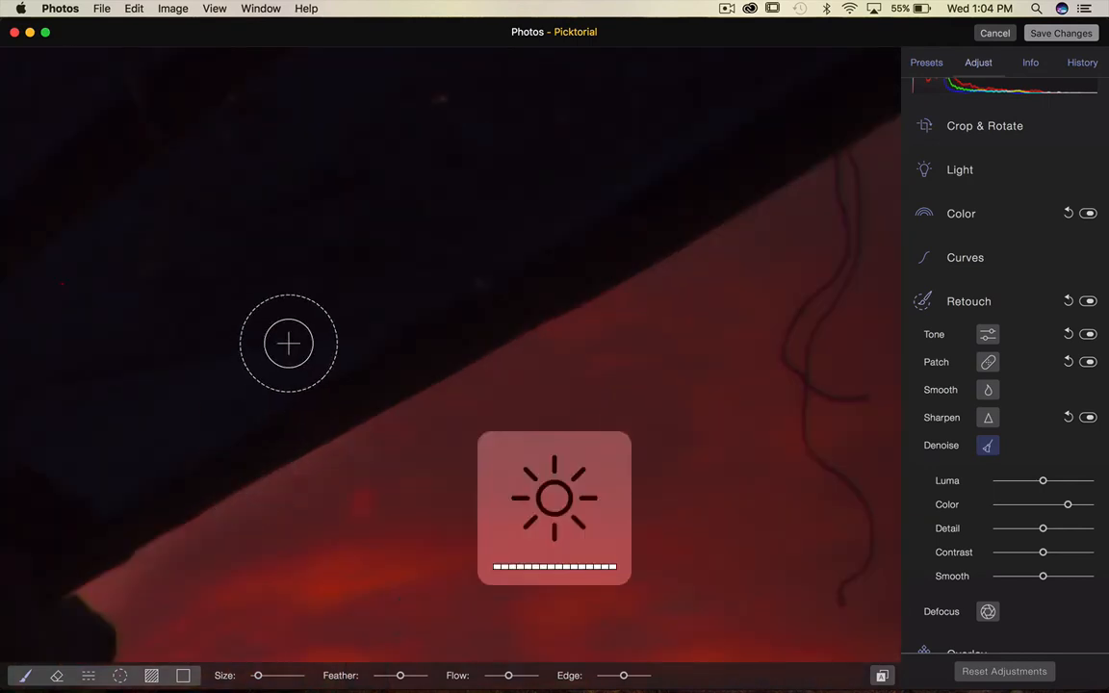
{"action": "mouse_move", "coordinate": [289, 343]}
{"action": "left_mouse_down"}
{"action": "mouse_move", "coordinate": [451, 554]}
{"action": "mouse_move", "coordinate": [520, 610]}
{"action": "left_mouse_up"}
{"action": "left_click_drag", "start_coordinate": [486, 553], "coordinate": [564, 576]}
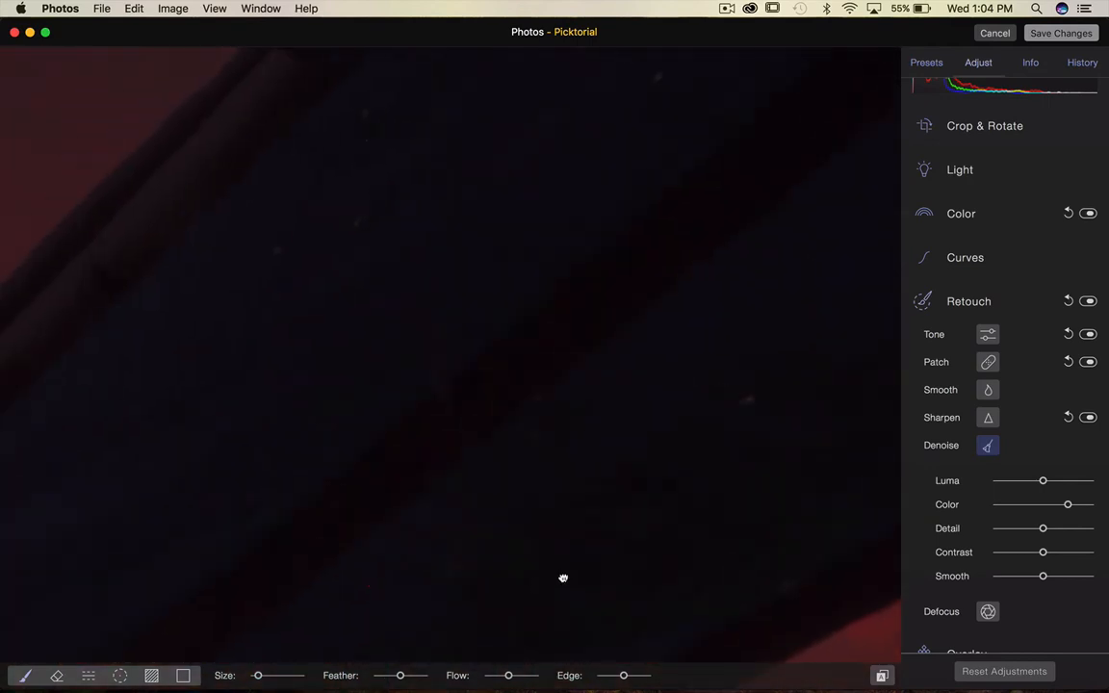
{"action": "mouse_move", "coordinate": [176, 426]}
{"action": "left_mouse_down"}
{"action": "mouse_move", "coordinate": [247, 319]}
{"action": "mouse_move", "coordinate": [165, 420]}
{"action": "mouse_move", "coordinate": [269, 499]}
{"action": "mouse_move", "coordinate": [112, 392]}
{"action": "left_mouse_up"}
Paint a large Defocus stroke over the upper-left sky, raising Aperture and lowering Distance.
{"action": "left_click", "coordinate": [991, 446]}
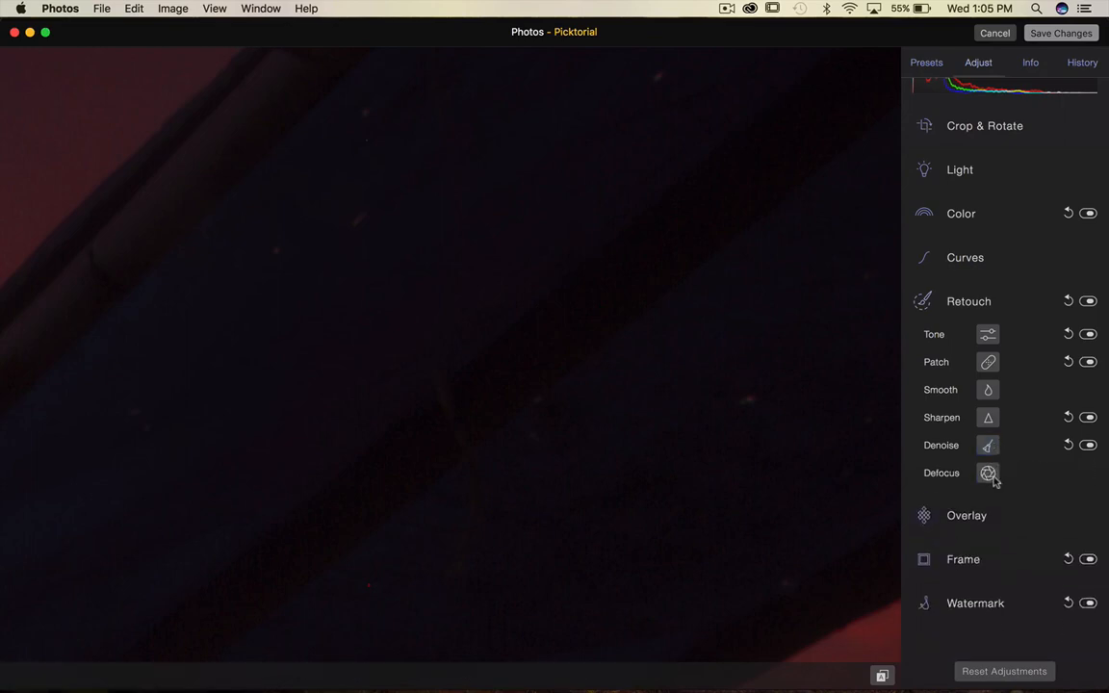
{"action": "key", "text": "super+0"}
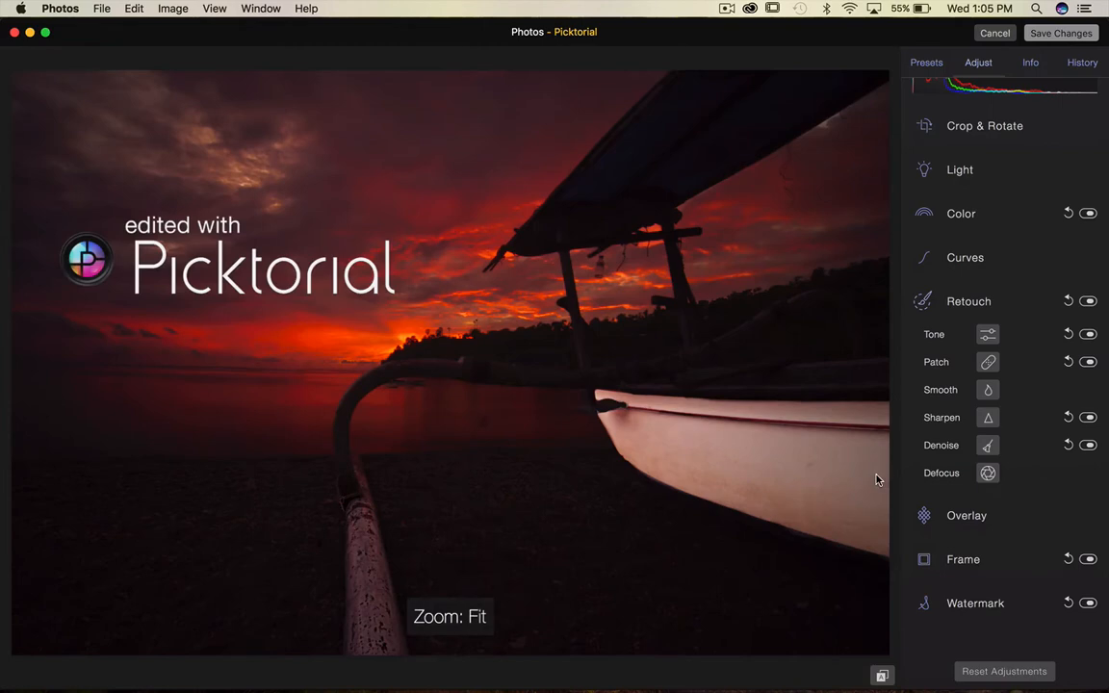
{"action": "left_click", "coordinate": [989, 472]}
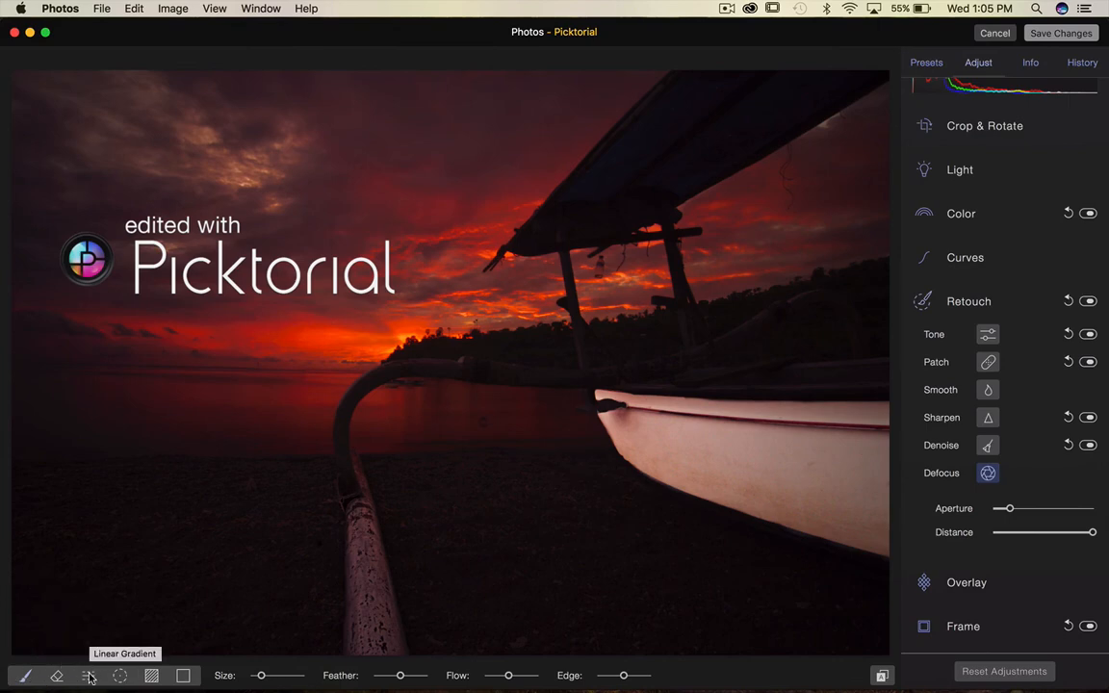
{"action": "key", "text": "bracketleft"}
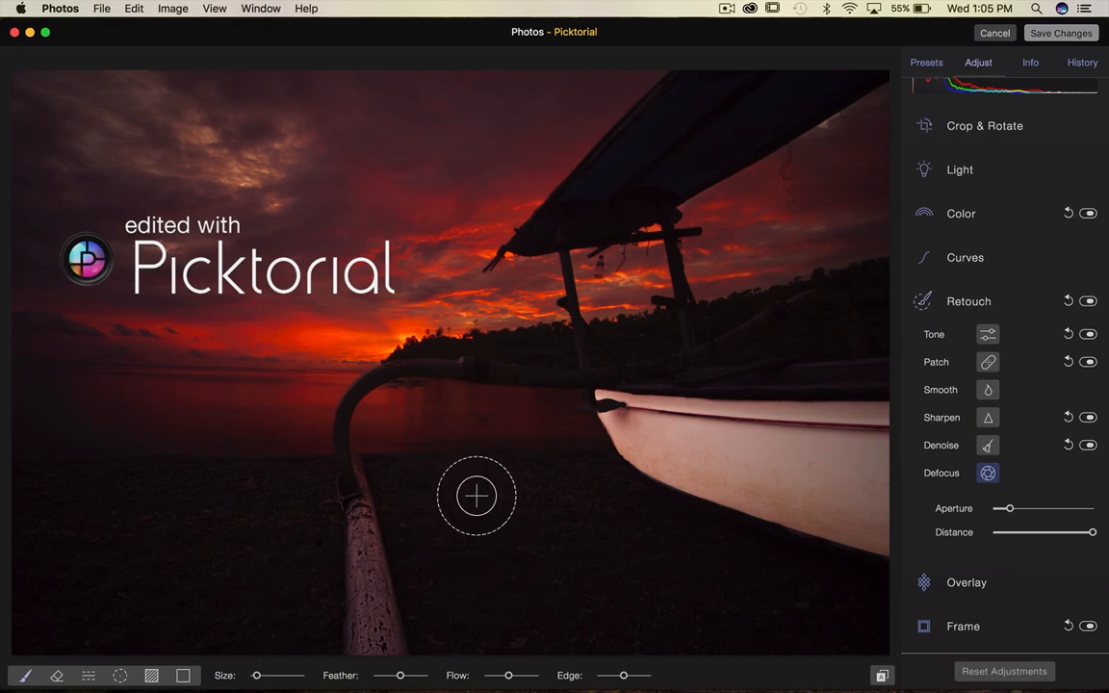
{"action": "key", "text": "bracketright"}
{"action": "key", "text": "bracketright"}
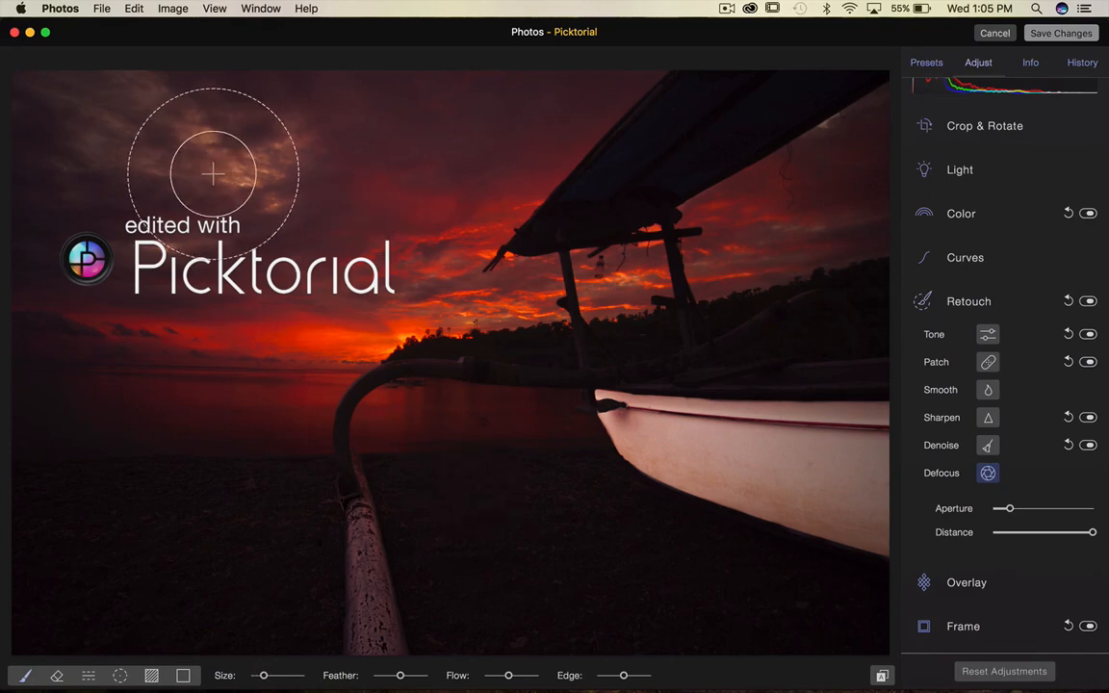
{"action": "mouse_move", "coordinate": [88, 114]}
{"action": "left_mouse_down"}
{"action": "mouse_move", "coordinate": [428, 150]}
{"action": "mouse_move", "coordinate": [496, 188]}
{"action": "mouse_move", "coordinate": [205, 291]}
{"action": "mouse_move", "coordinate": [4, 299]}
{"action": "mouse_move", "coordinate": [66, 153]}
{"action": "mouse_move", "coordinate": [76, 204]}
{"action": "left_mouse_up"}
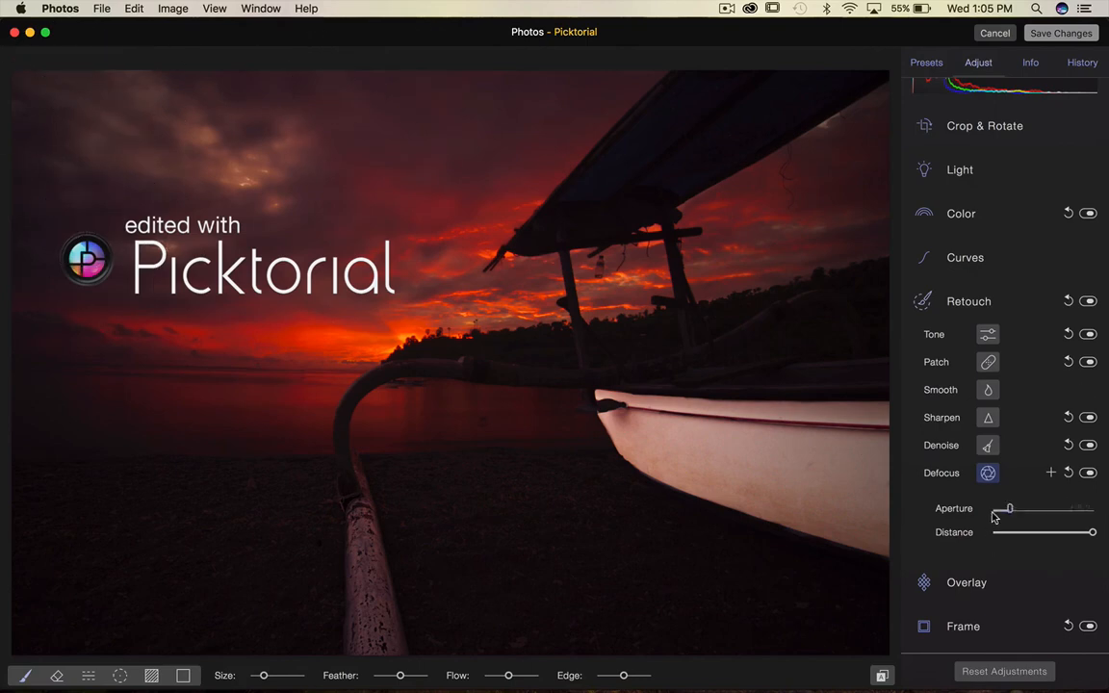
{"action": "mouse_move", "coordinate": [1006, 509]}
{"action": "left_mouse_down"}
{"action": "mouse_move", "coordinate": [1098, 508]}
{"action": "mouse_move", "coordinate": [928, 512]}
{"action": "mouse_move", "coordinate": [1033, 514]}
{"action": "mouse_move", "coordinate": [1021, 509]}
{"action": "left_mouse_up"}
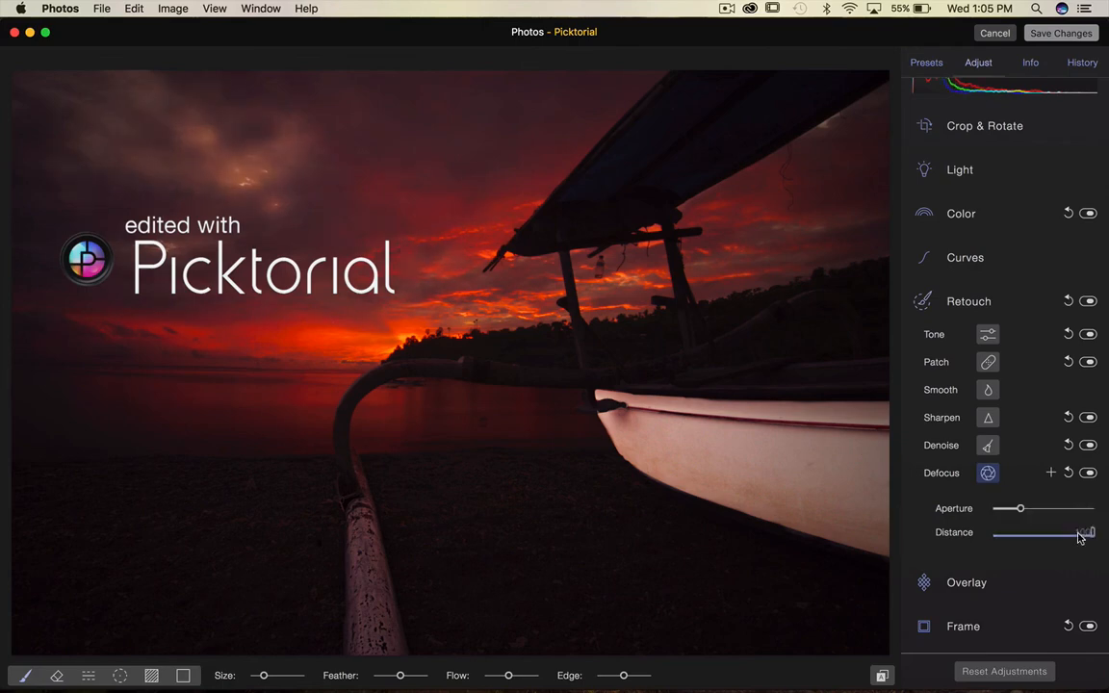
{"action": "left_click_drag", "start_coordinate": [1079, 537], "coordinate": [1054, 529]}
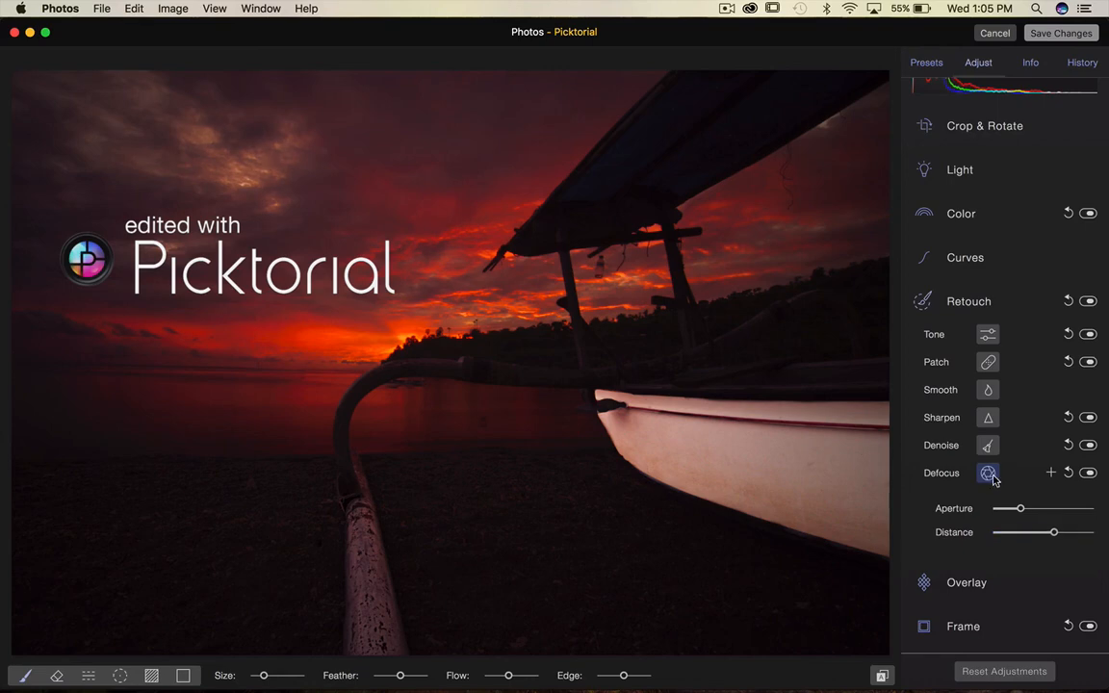
Close Picktorial without saving the edits, discarding all changes, and exit photo editing.
{"action": "left_click", "coordinate": [922, 303]}
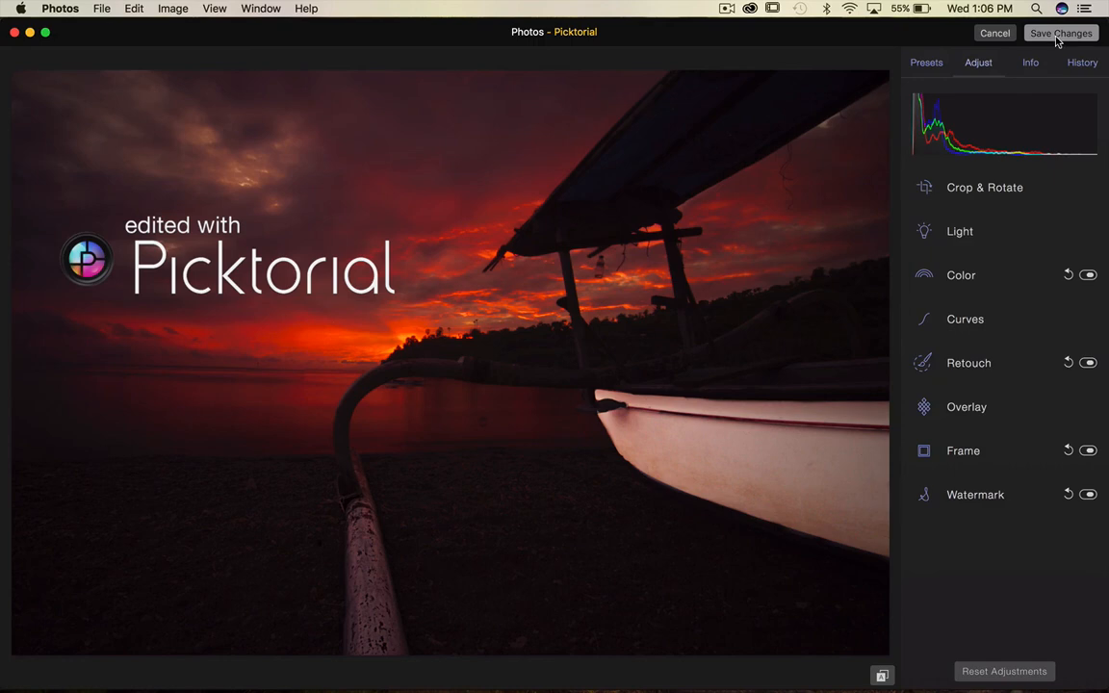
{"action": "left_click", "coordinate": [994, 32]}
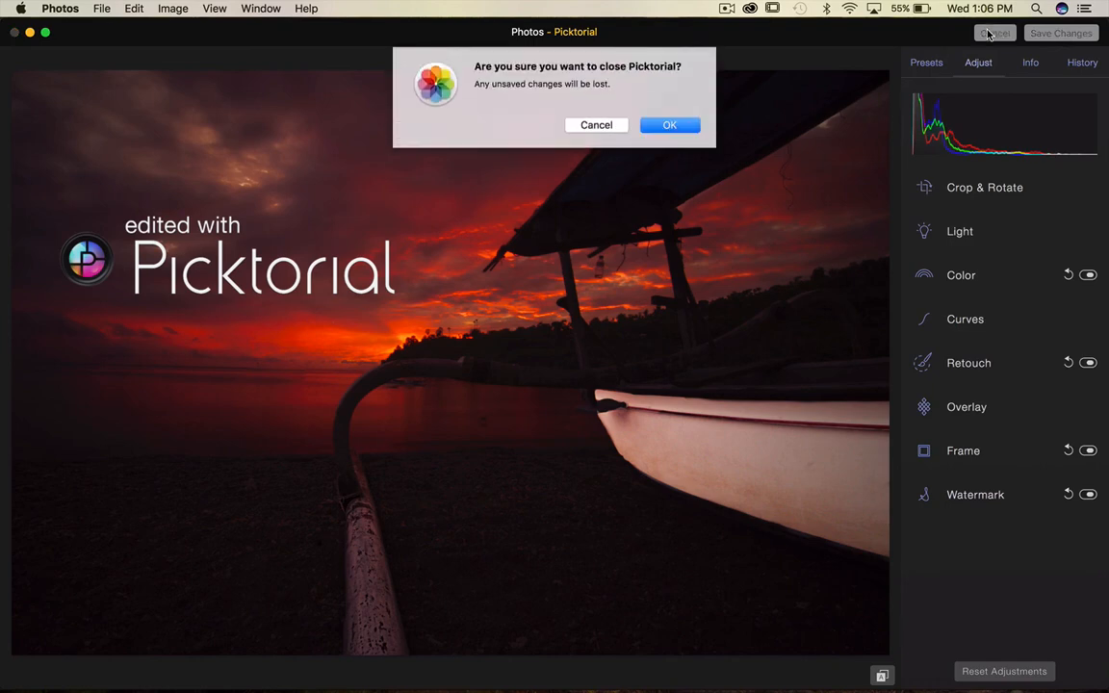
{"action": "left_click", "coordinate": [673, 126]}
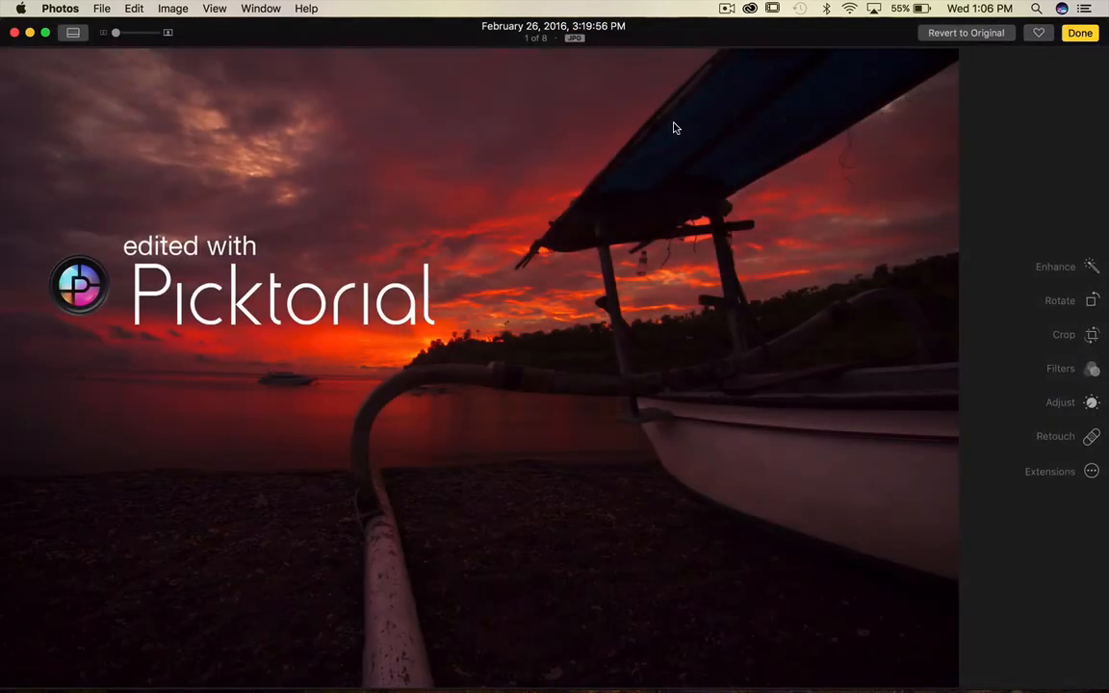
{"action": "left_click", "coordinate": [1079, 33]}
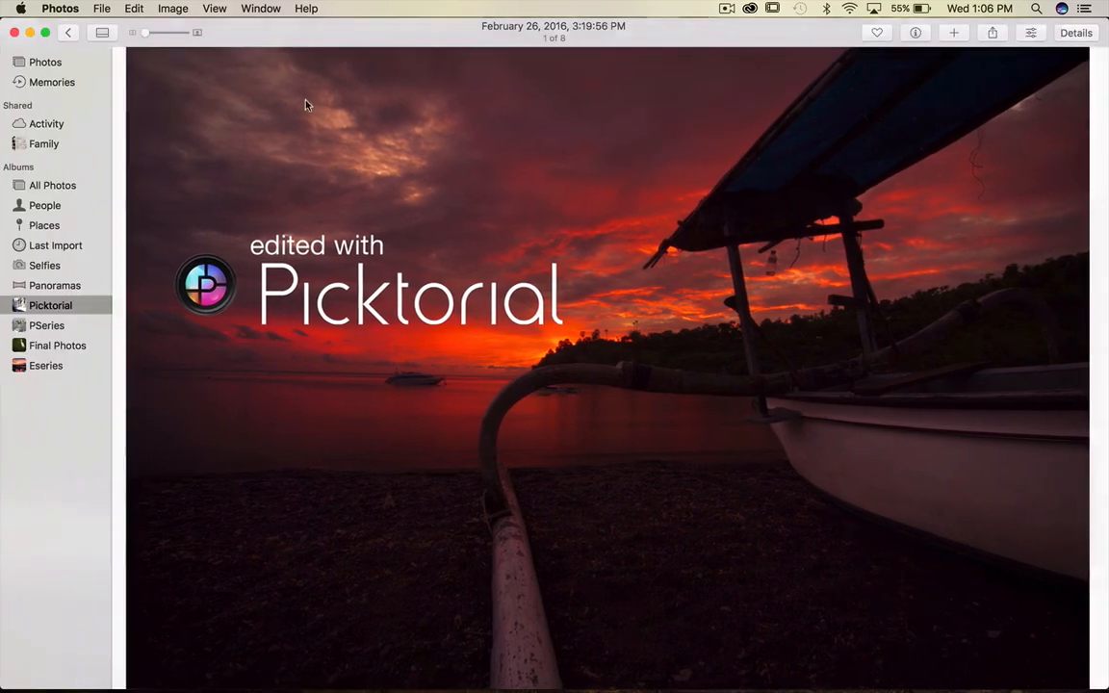
Return to the Picktorial album, open the sunset photo and browse through the album's photos one by one.
{"action": "left_click", "coordinate": [68, 33]}
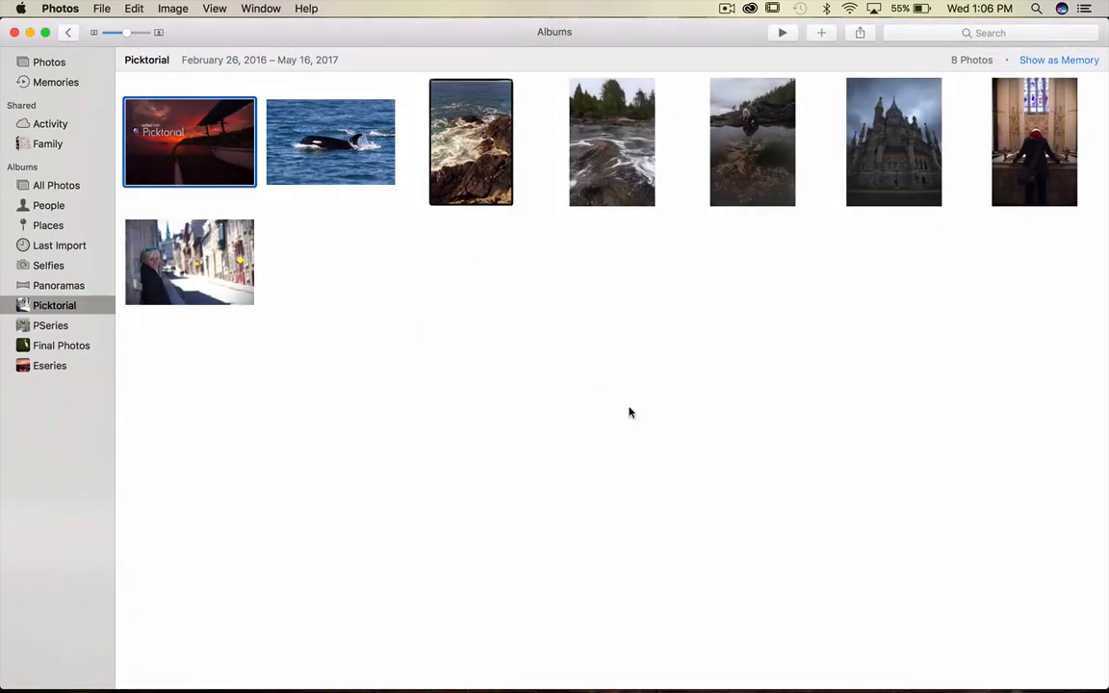
{"action": "double_click", "coordinate": [206, 132]}
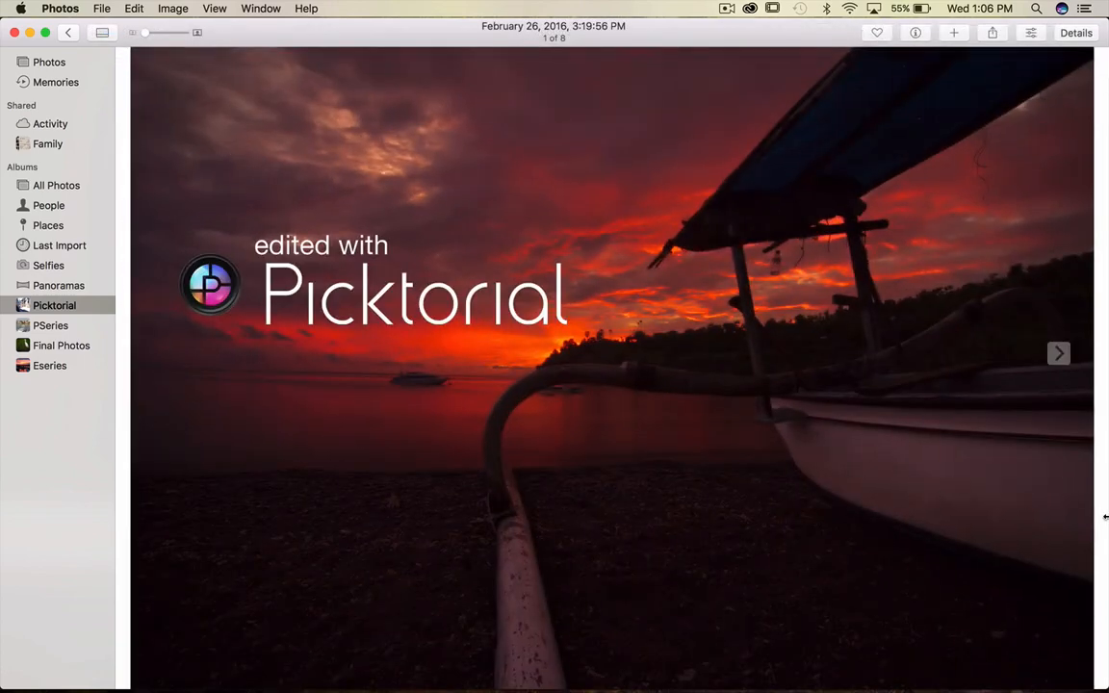
{"action": "key", "text": "Right"}
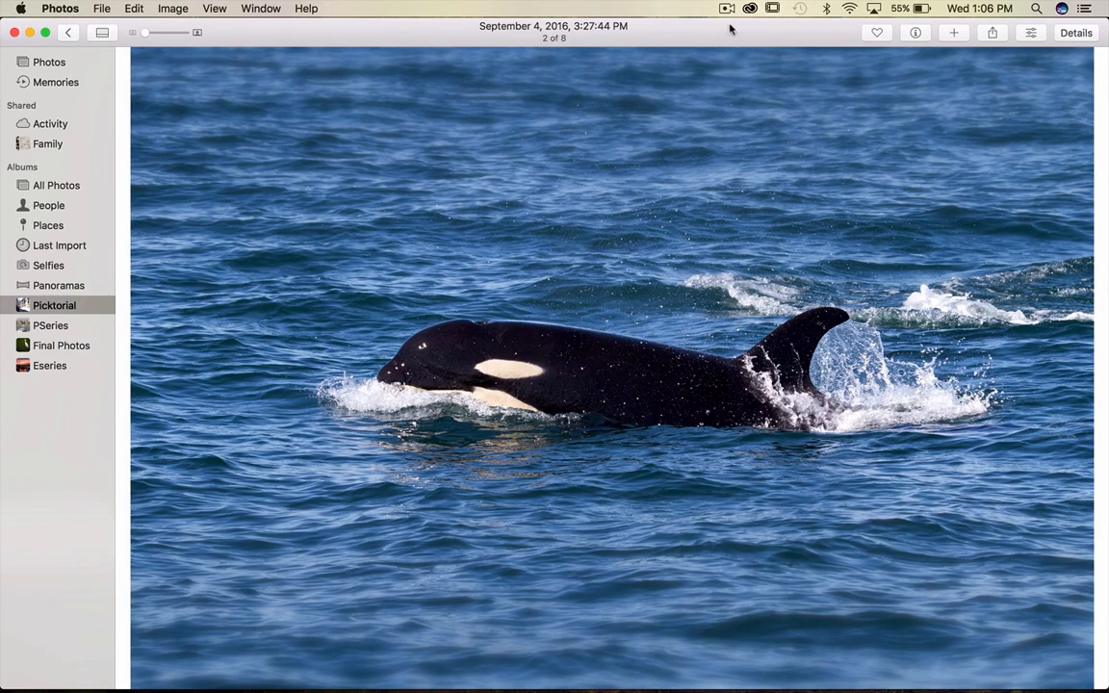
{"action": "key", "text": "Right"}
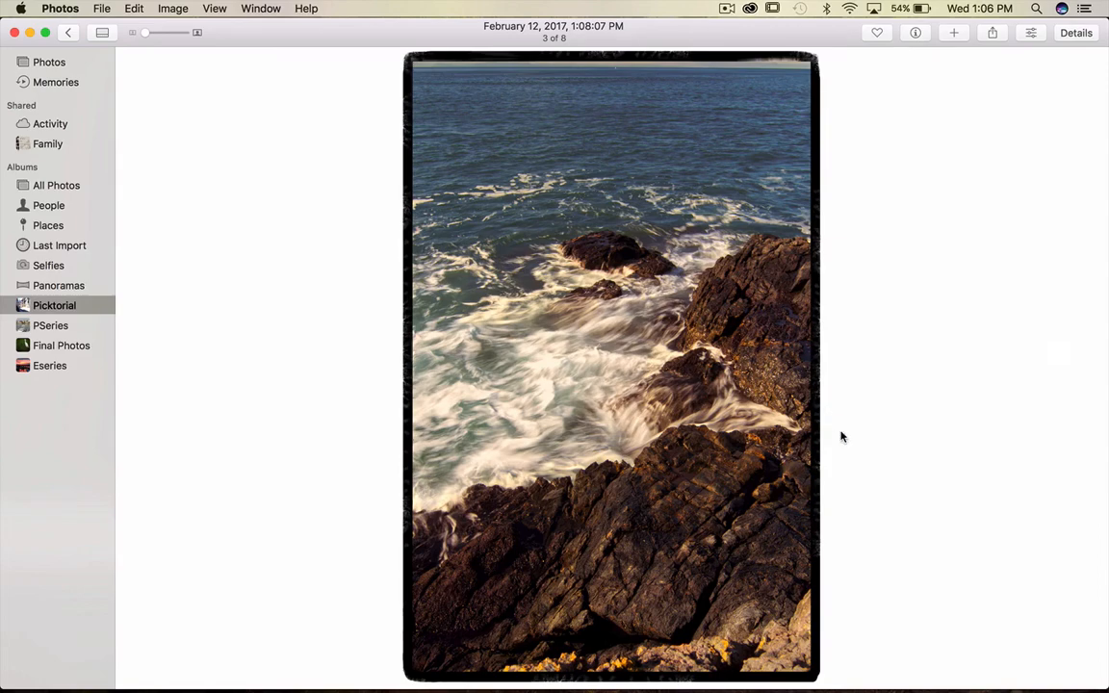
{"action": "key", "text": "Right"}
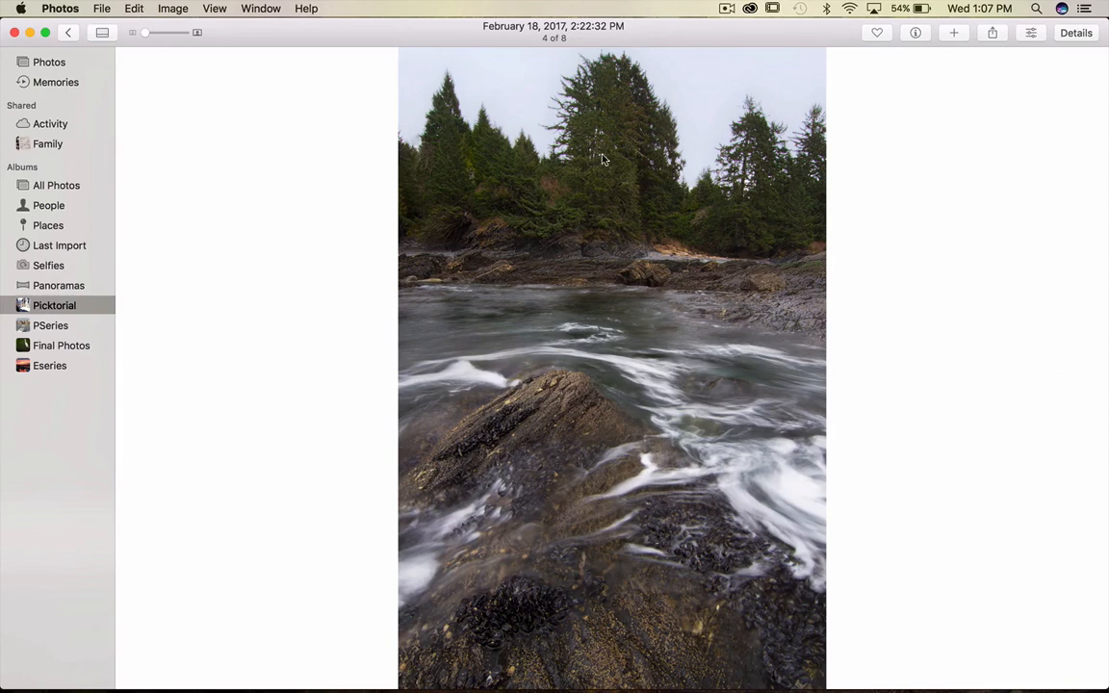
{"action": "key", "text": "Right"}
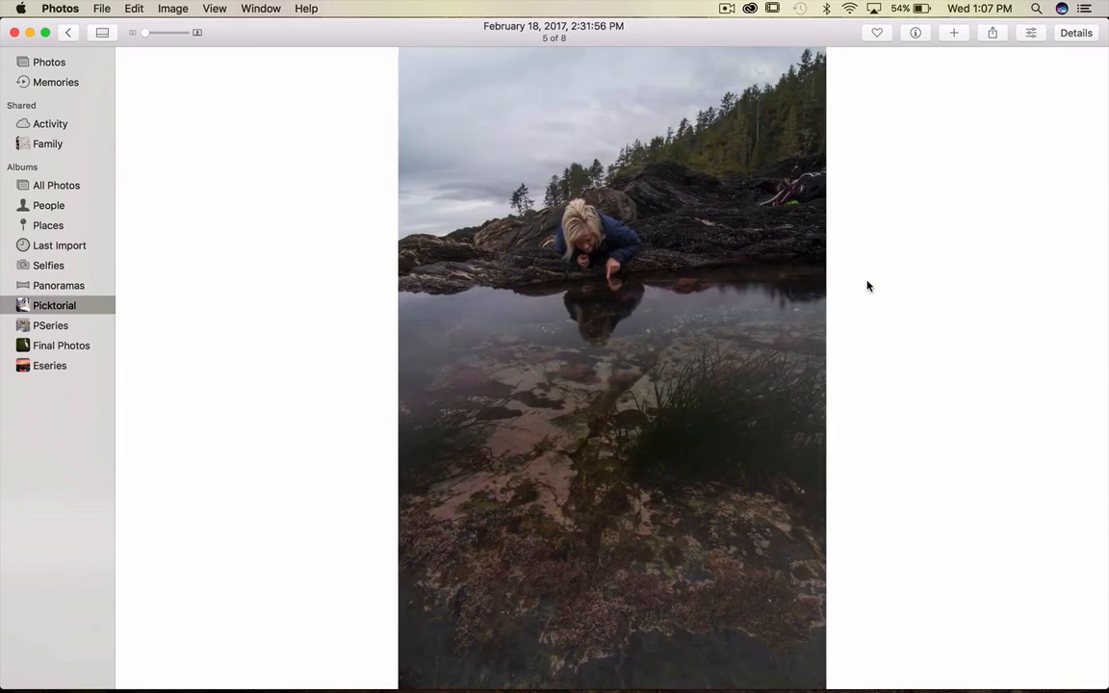
{"action": "key", "text": "Right"}
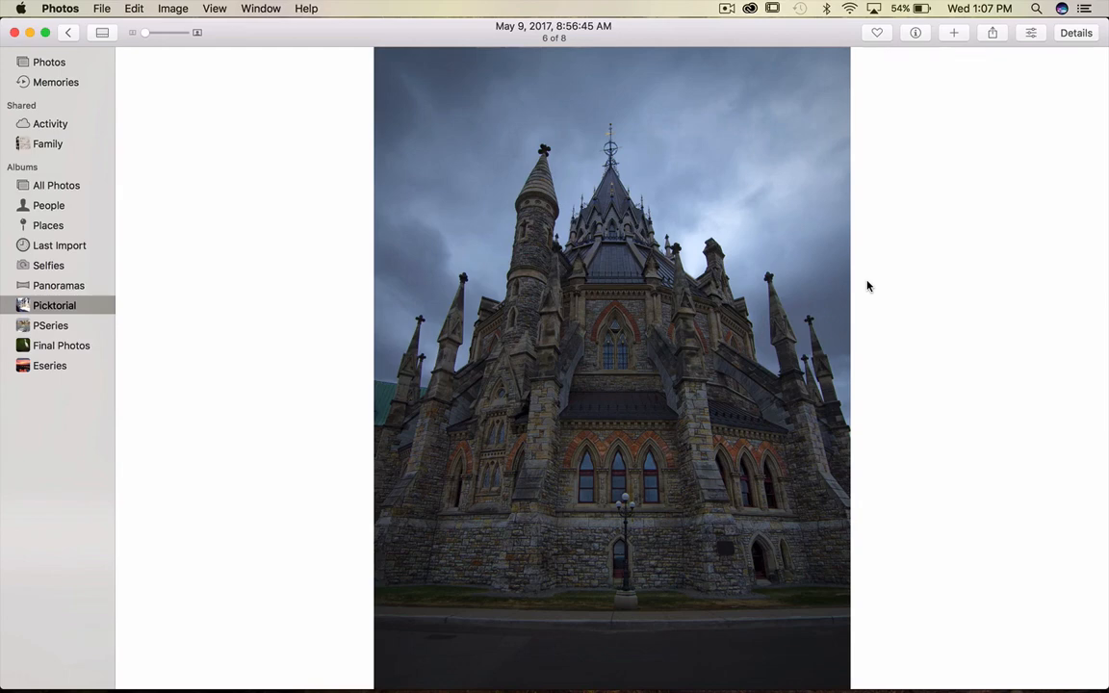
{"action": "key", "text": "Right"}
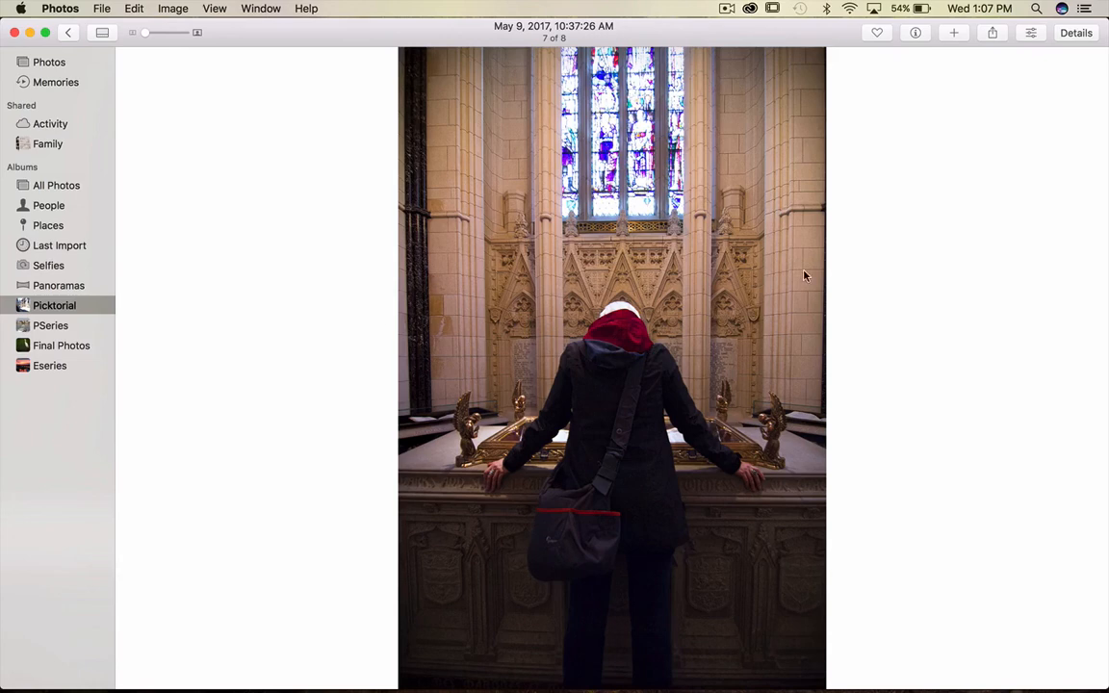
{"action": "key", "text": "Right"}
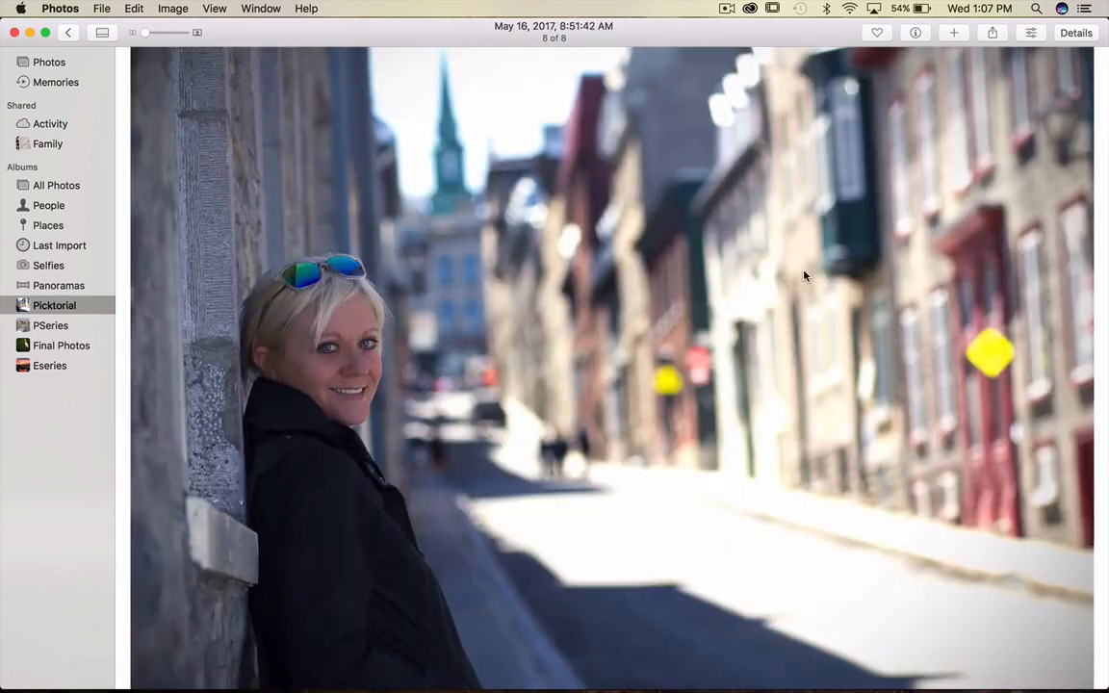